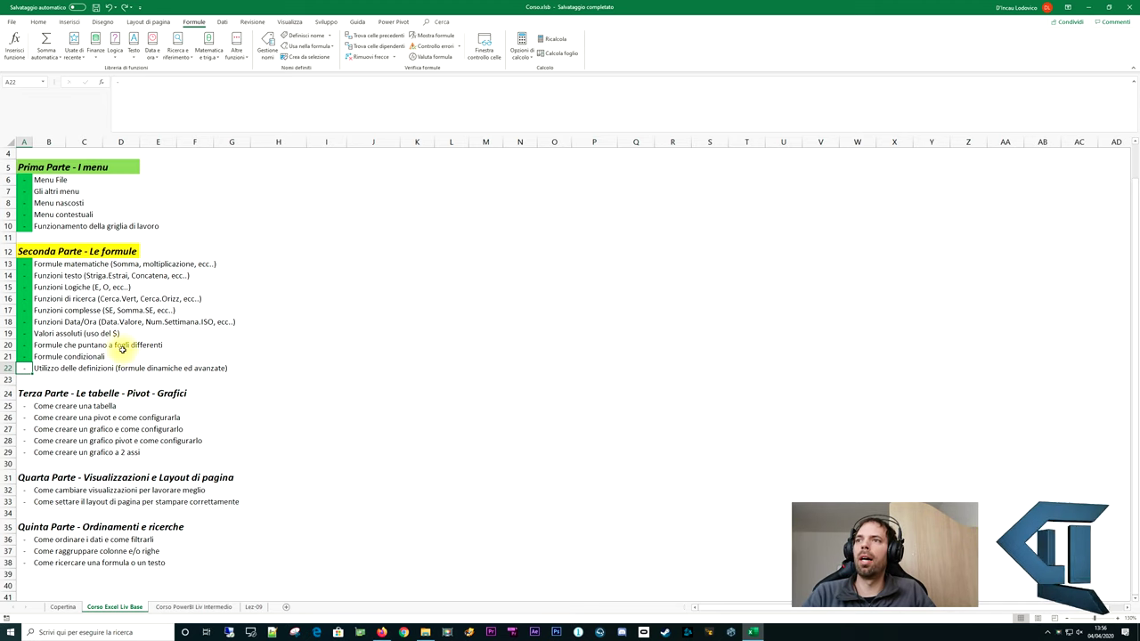
Select the definitions topic text in row 22 of the current sheet
{"action": "left_click", "coordinate": [27, 368]}
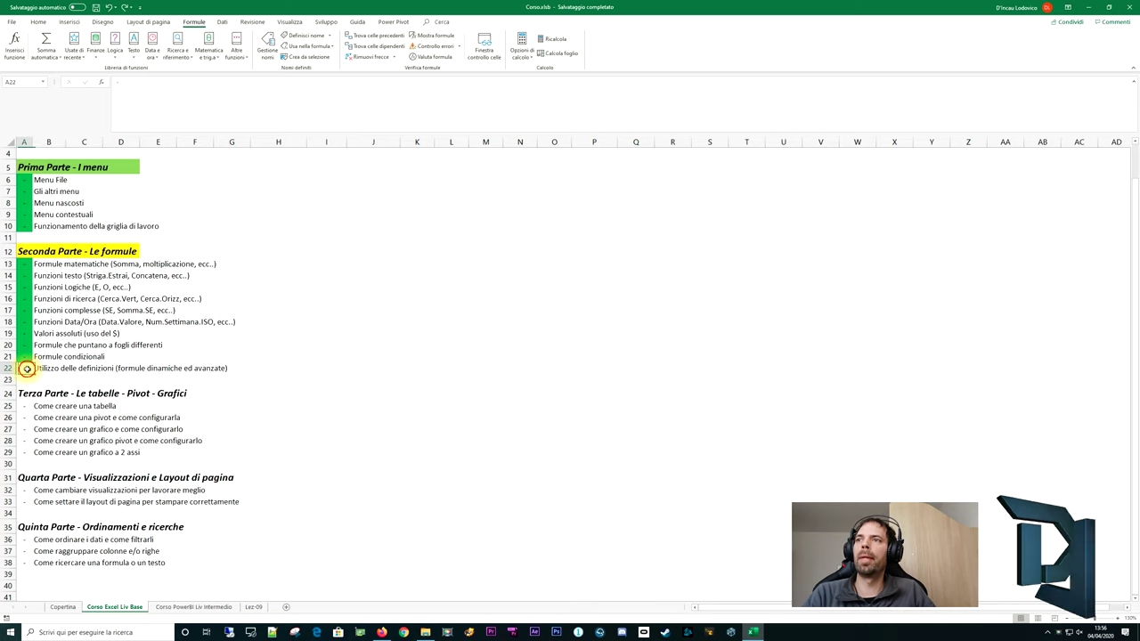
{"action": "left_click_drag", "start_coordinate": [26, 369], "coordinate": [239, 369]}
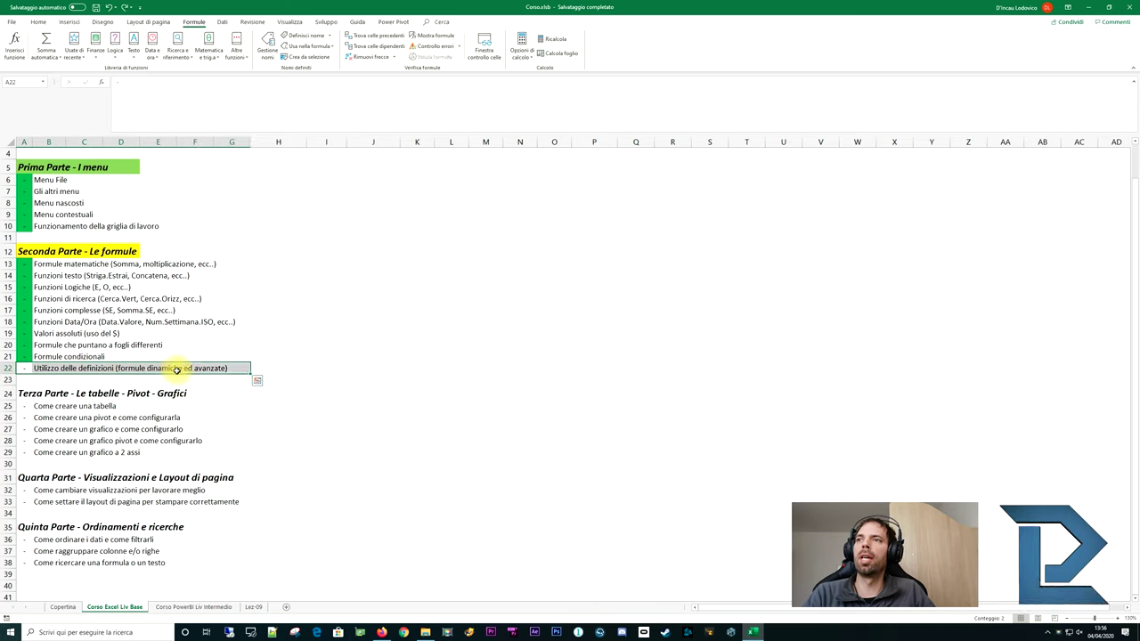
{"action": "left_click_drag", "start_coordinate": [49, 368], "coordinate": [112, 368]}
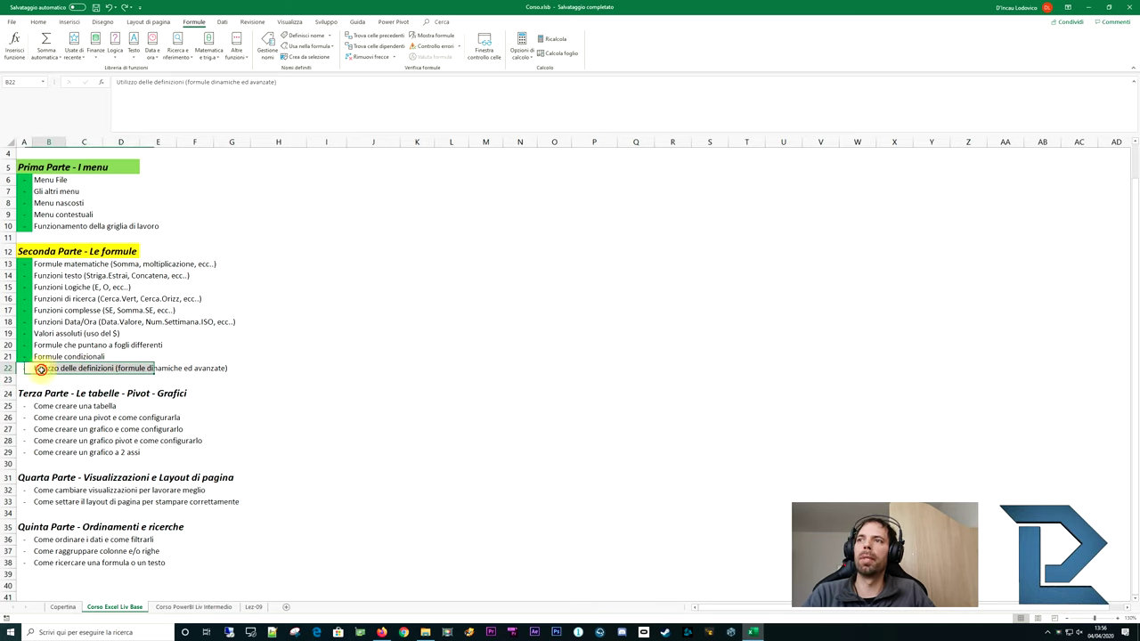
{"action": "left_click", "coordinate": [120, 369]}
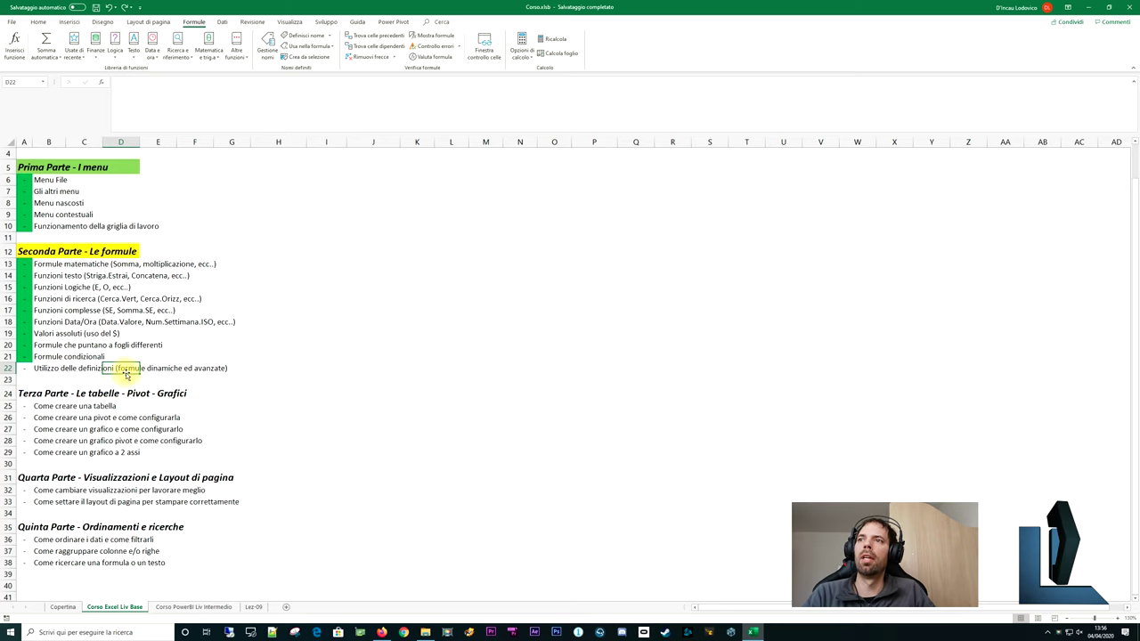
{"action": "key", "text": "Down"}
{"action": "key", "text": "Right"}
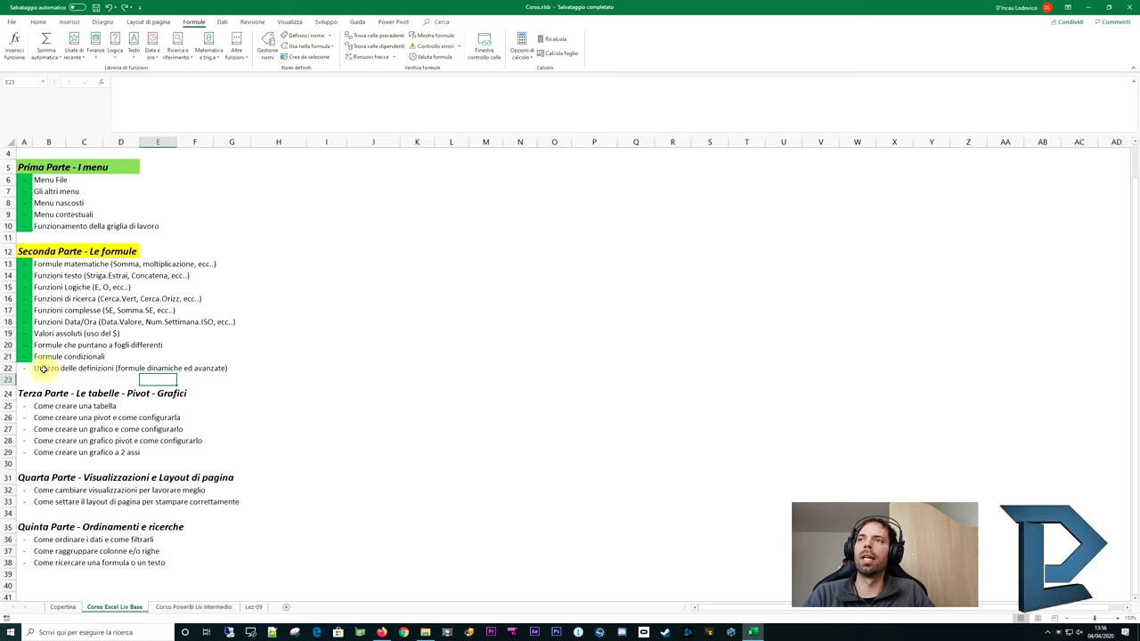
{"action": "left_click_drag", "start_coordinate": [42, 368], "coordinate": [140, 376]}
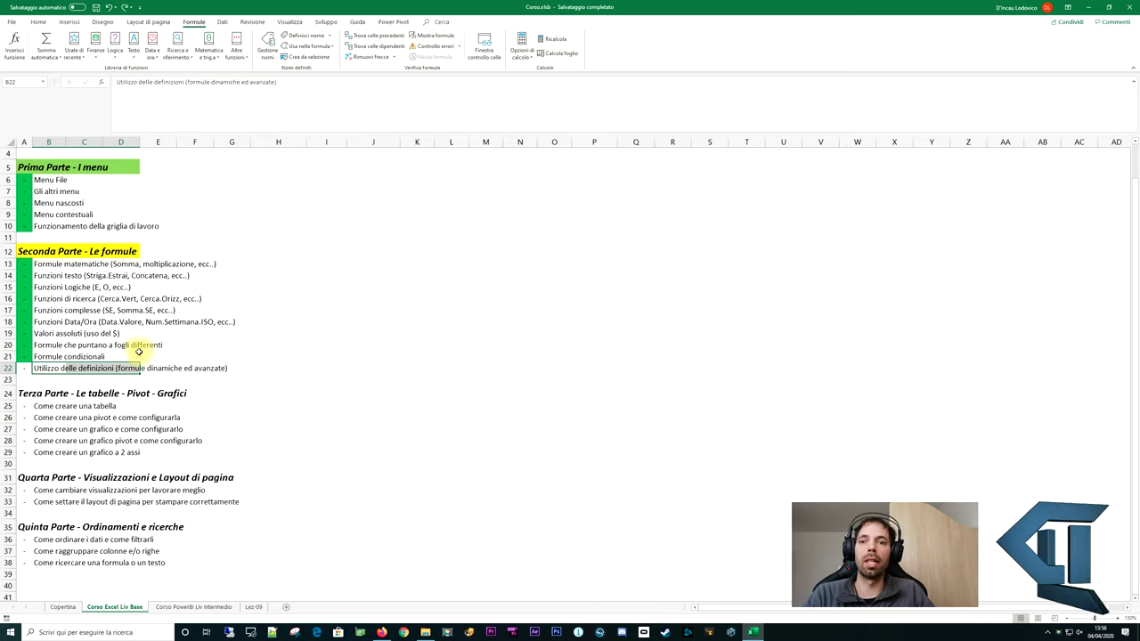
{"action": "left_click", "coordinate": [24, 369]}
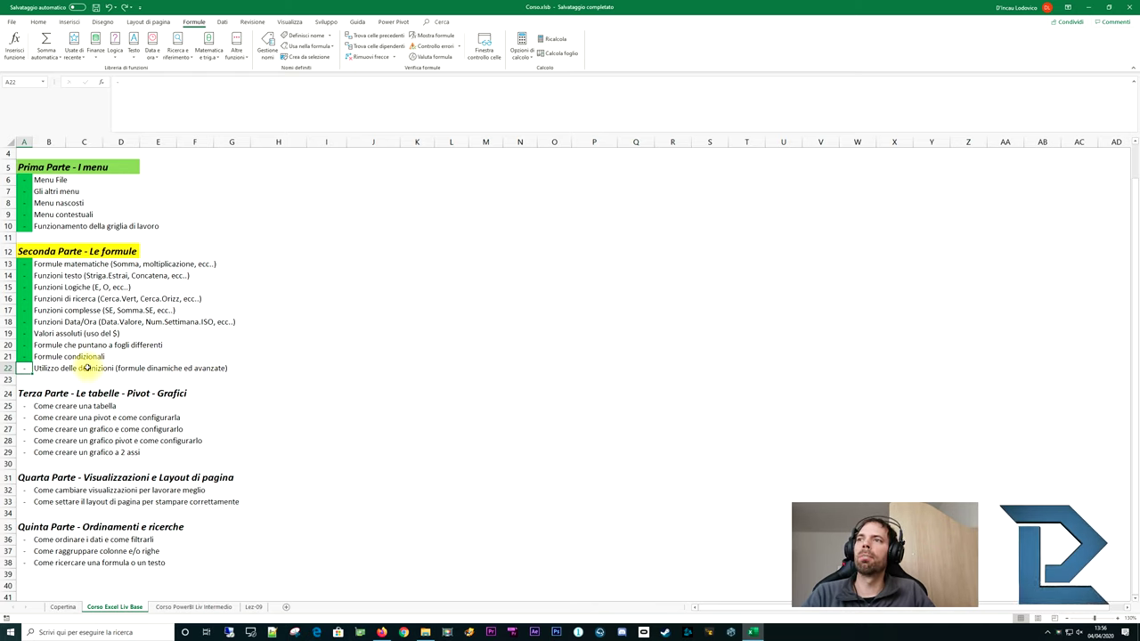
On the Lez 09 sheet, select the Caso 1 city values Milano to Torino and the Totale header
{"action": "left_click", "coordinate": [256, 607]}
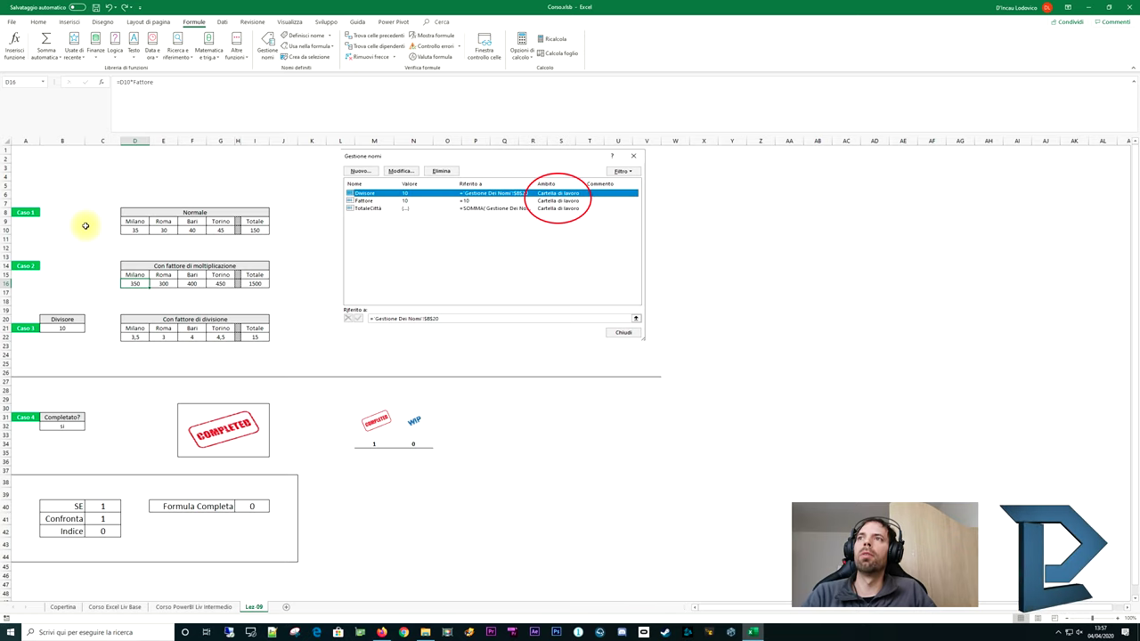
{"action": "left_click", "coordinate": [87, 230]}
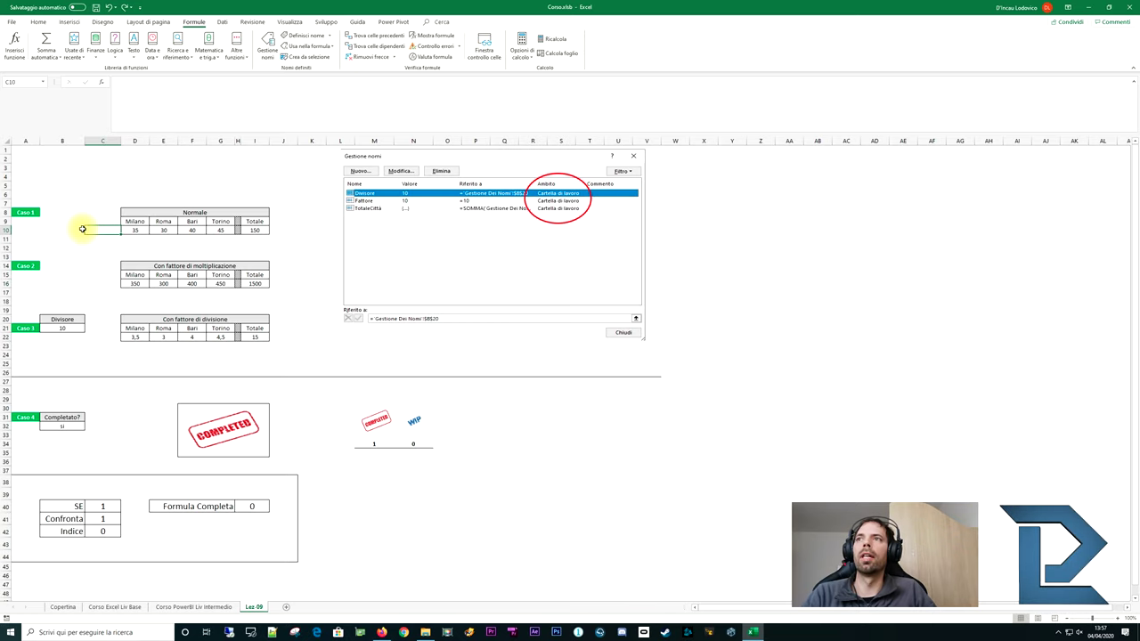
{"action": "left_click", "coordinate": [131, 230]}
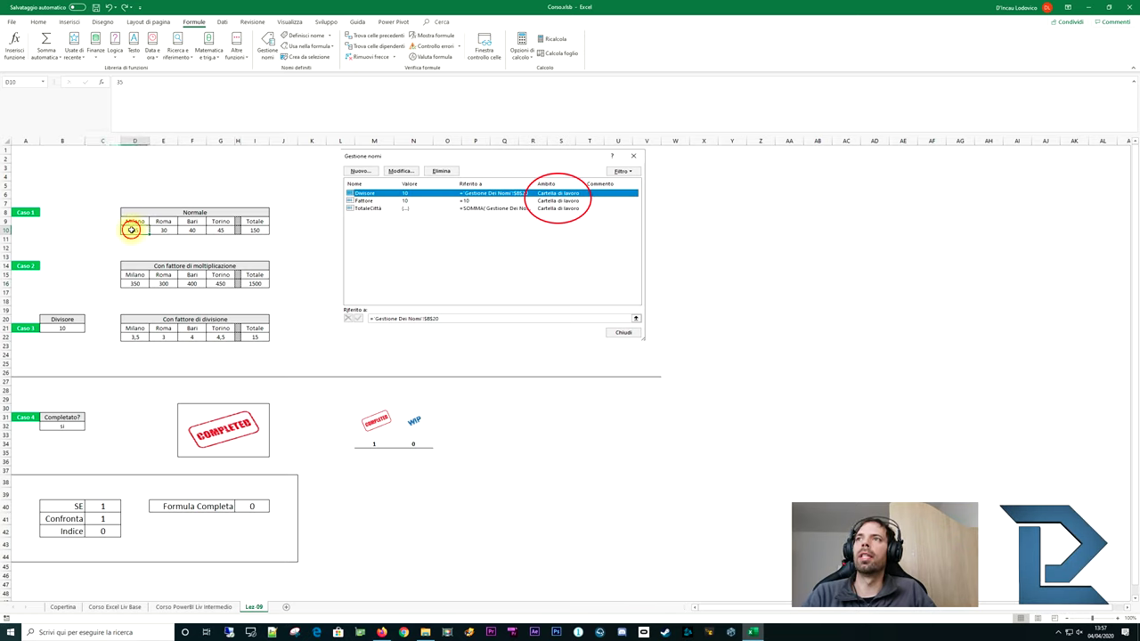
{"action": "left_click", "coordinate": [191, 248]}
{"action": "left_click_drag", "start_coordinate": [137, 222], "coordinate": [208, 222]}
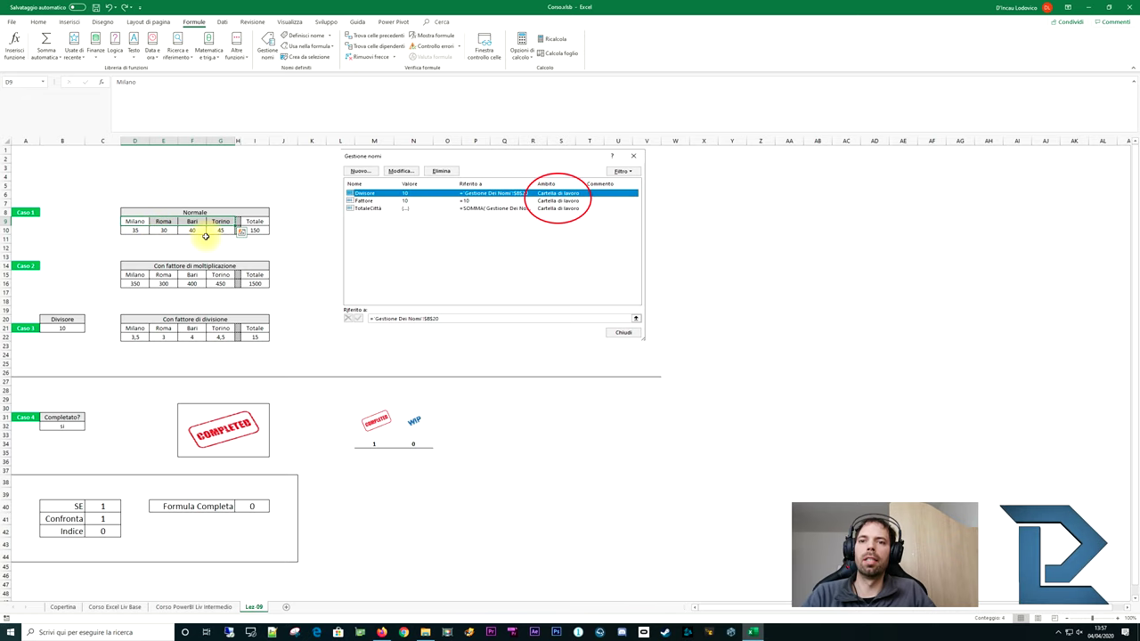
{"action": "left_click", "coordinate": [132, 231]}
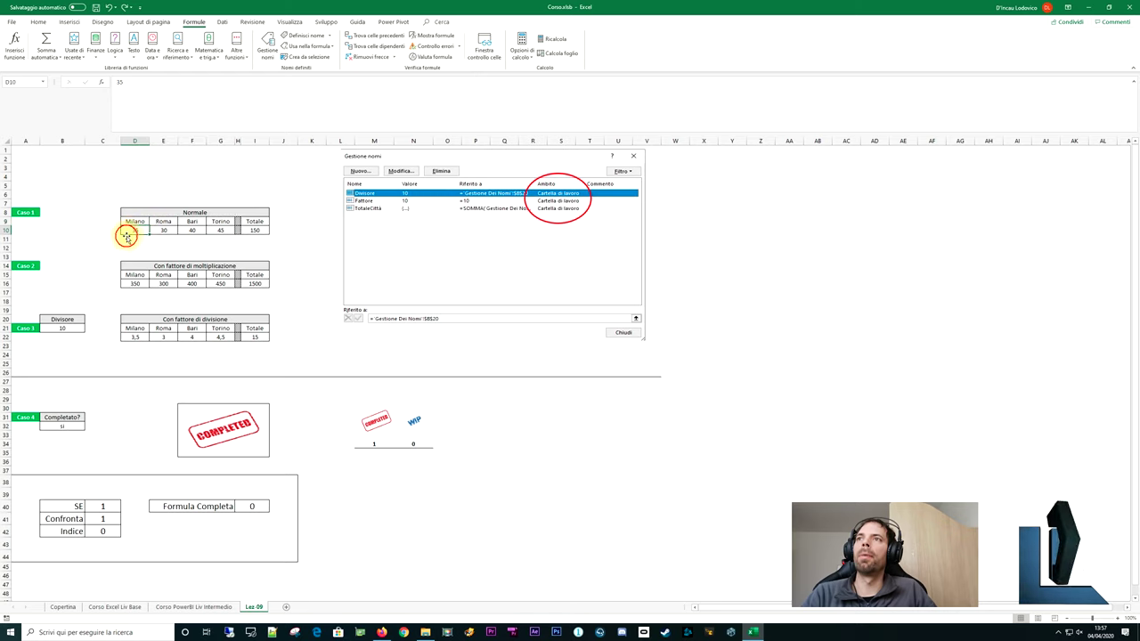
{"action": "left_click", "coordinate": [163, 230]}
{"action": "left_click", "coordinate": [187, 230]}
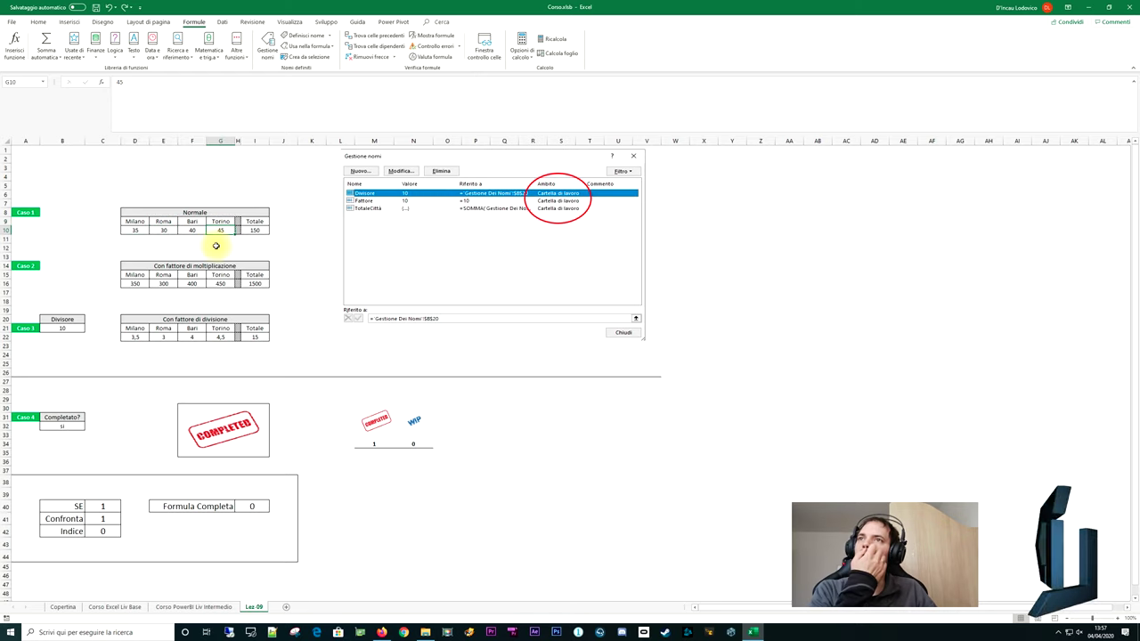
{"action": "left_click", "coordinate": [219, 231]}
{"action": "left_click", "coordinate": [257, 220]}
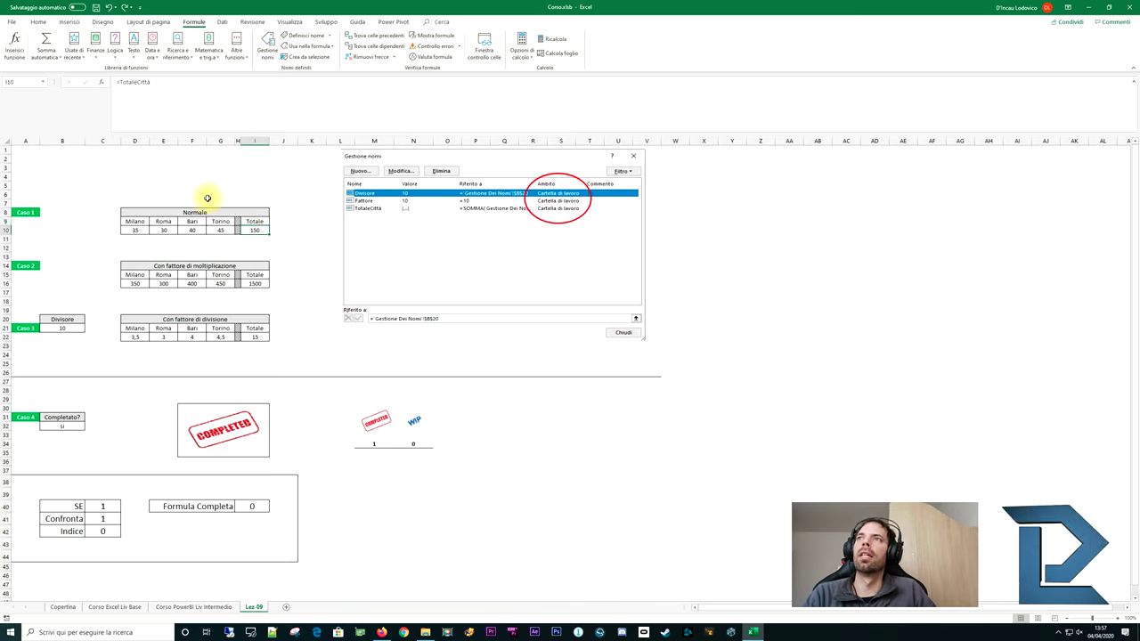
Enter =SOMMA(D10:G10) in J10 to total the Caso 1 city values, giving 150
{"action": "left_click", "coordinate": [274, 229]}
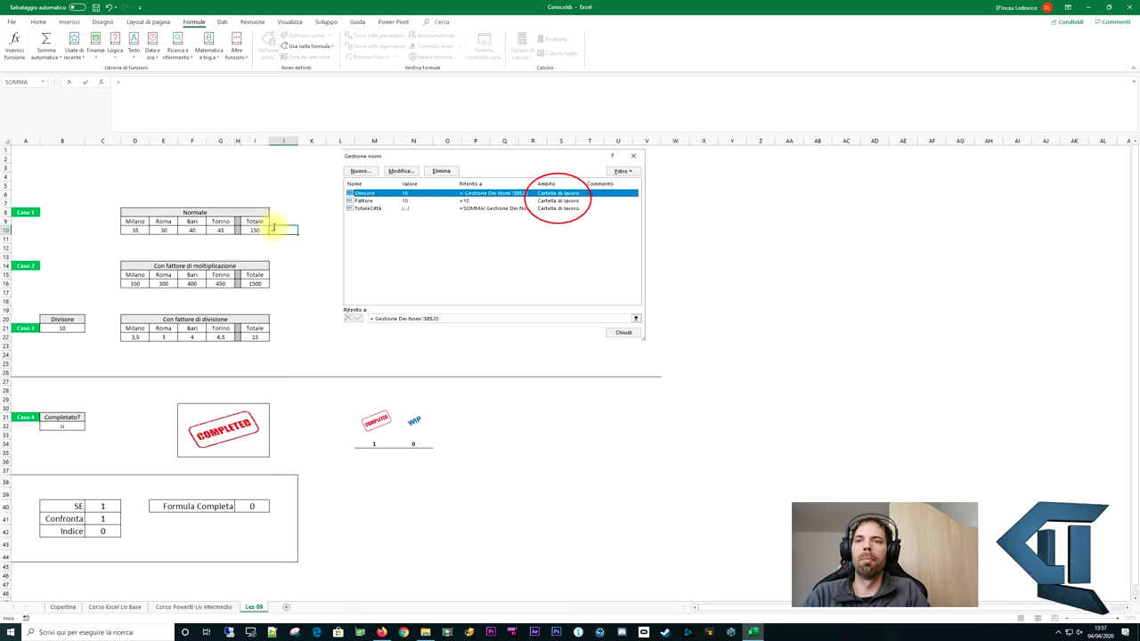
{"action": "type", "text": "=so"}
{"action": "key", "text": "Down"}
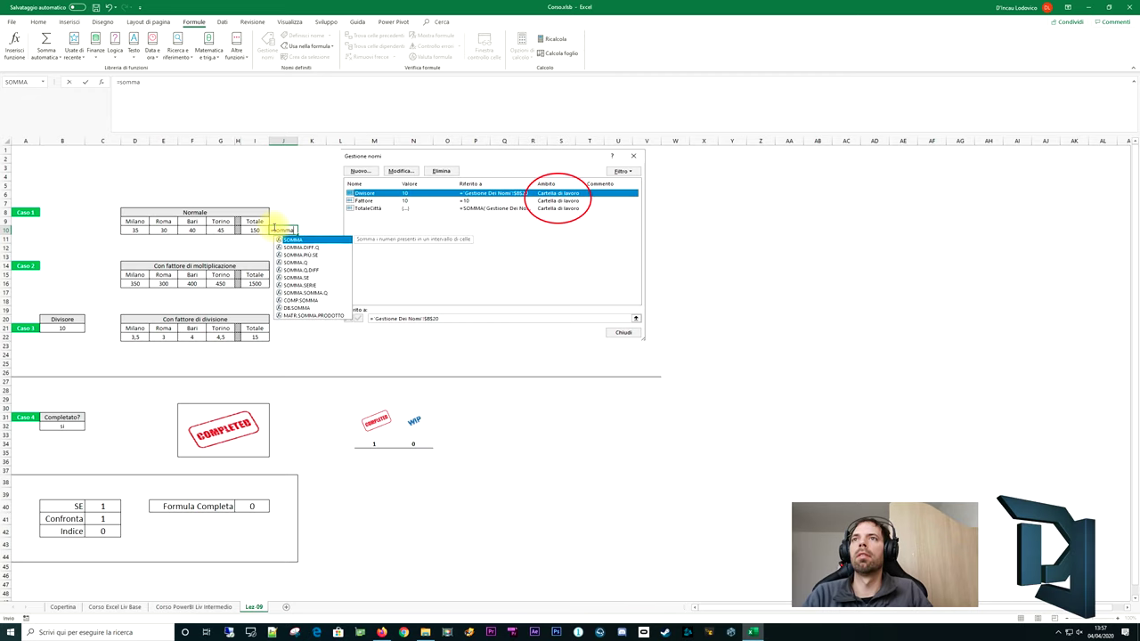
{"action": "key", "text": "Tab"}
{"action": "left_click_drag", "start_coordinate": [135, 230], "coordinate": [214, 231]}
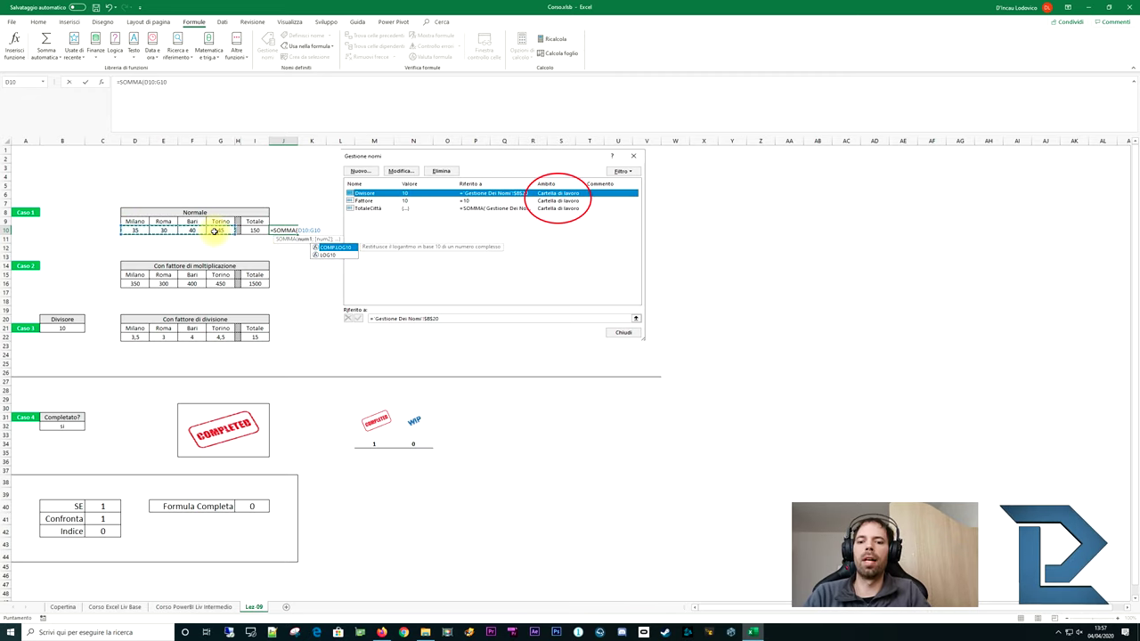
{"action": "type", "text": ")"}
{"action": "key", "text": "Return"}
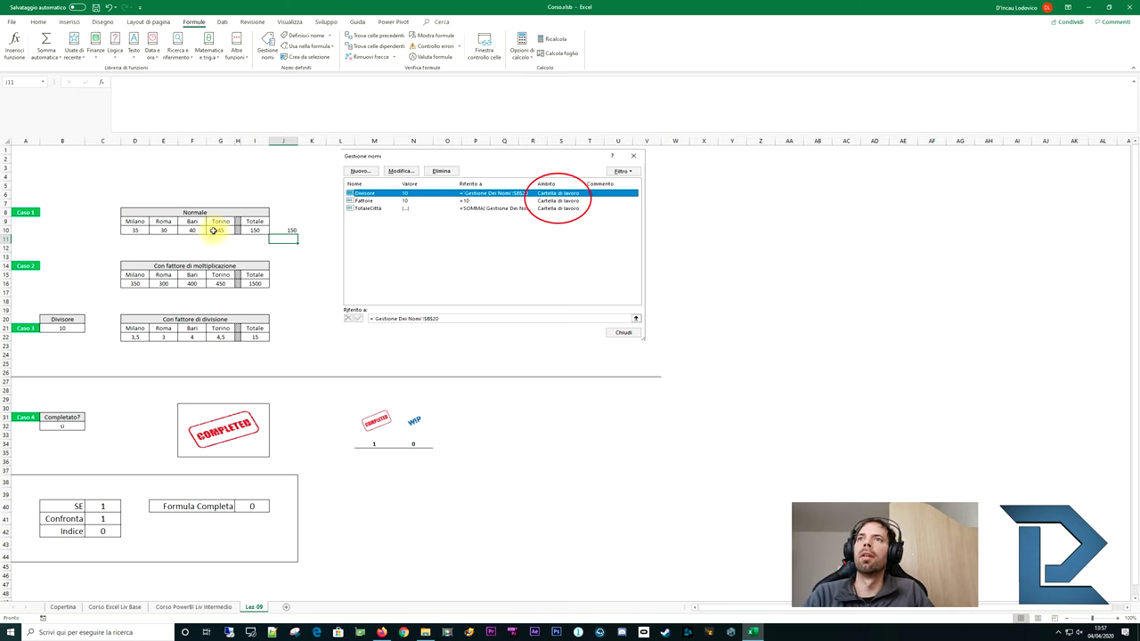
Check J10's formula unchanged, then enter =TotaleCittà in I10
{"action": "left_click", "coordinate": [282, 230]}
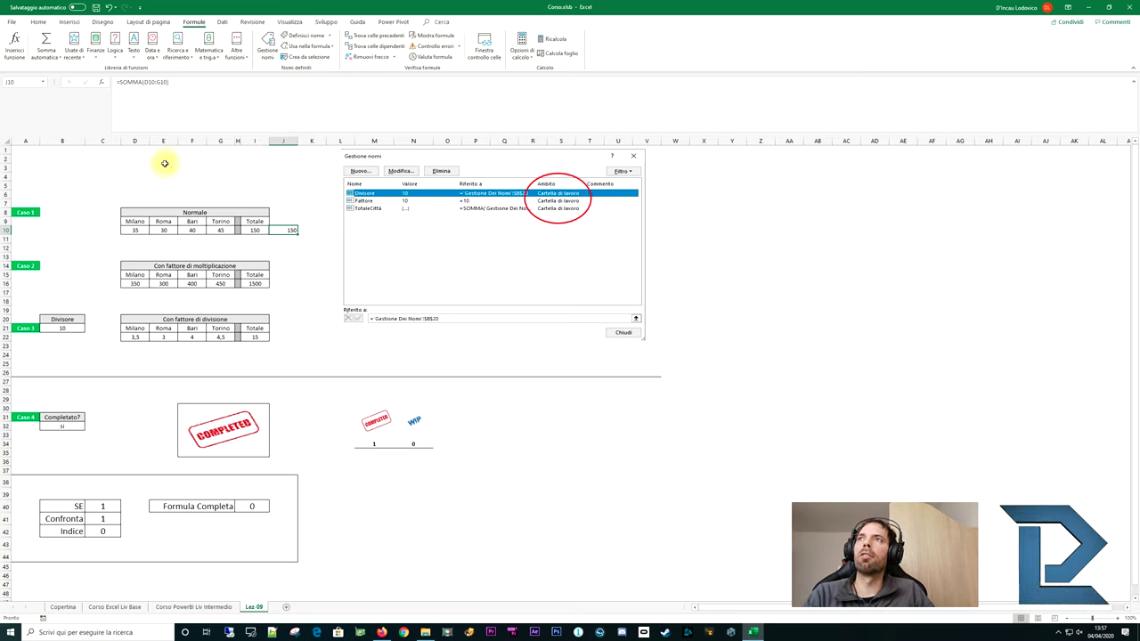
{"action": "left_click", "coordinate": [149, 105]}
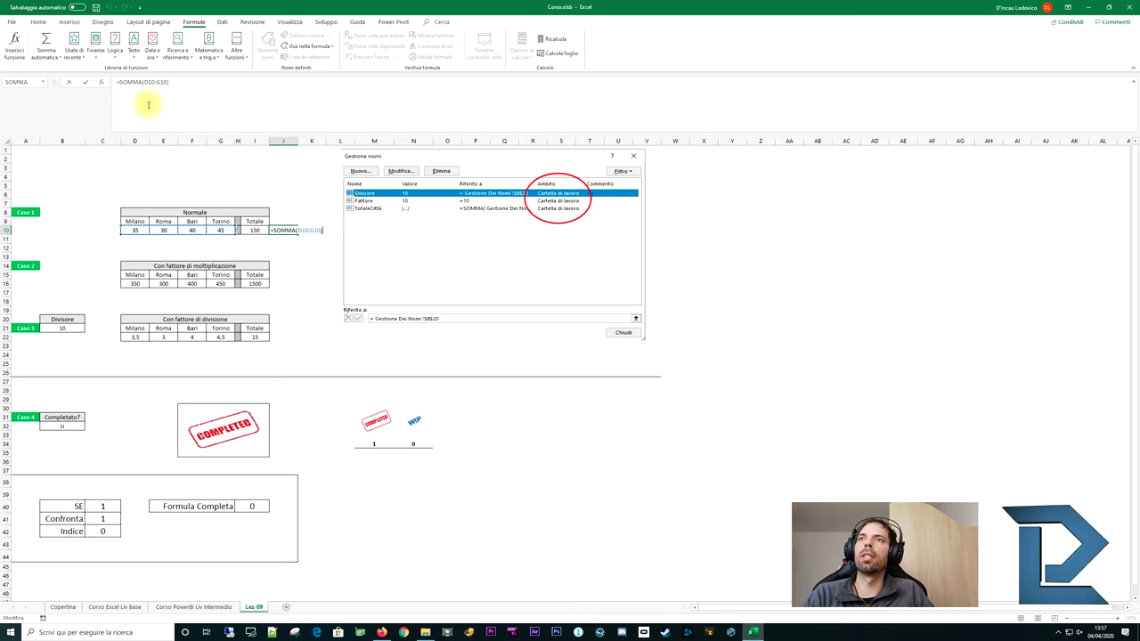
{"action": "key", "text": "Escape"}
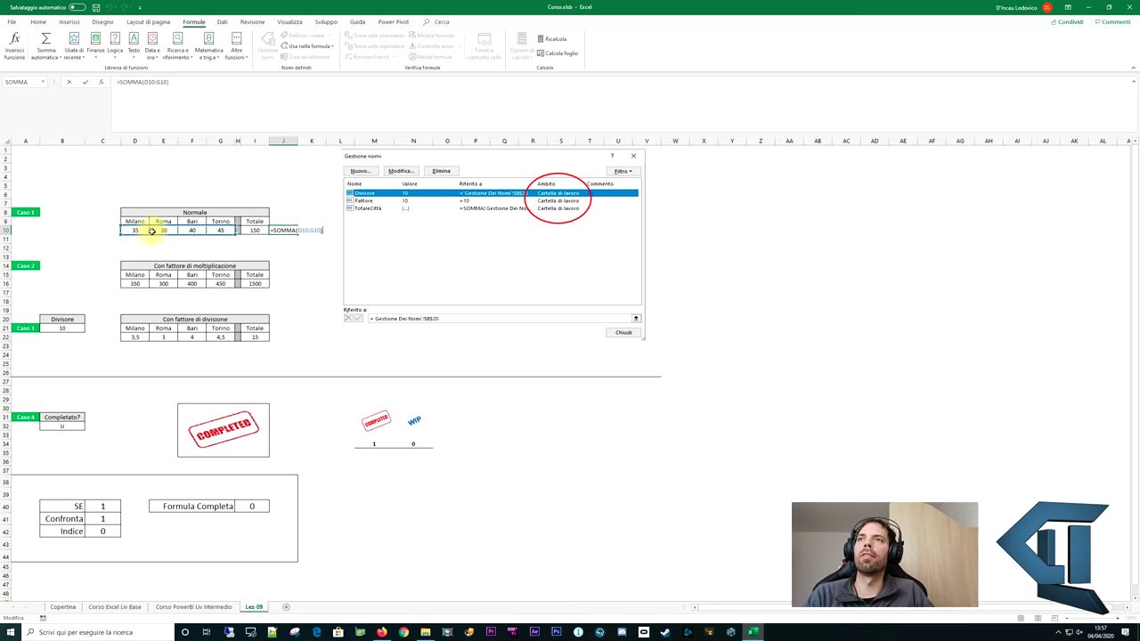
{"action": "left_click", "coordinate": [254, 230]}
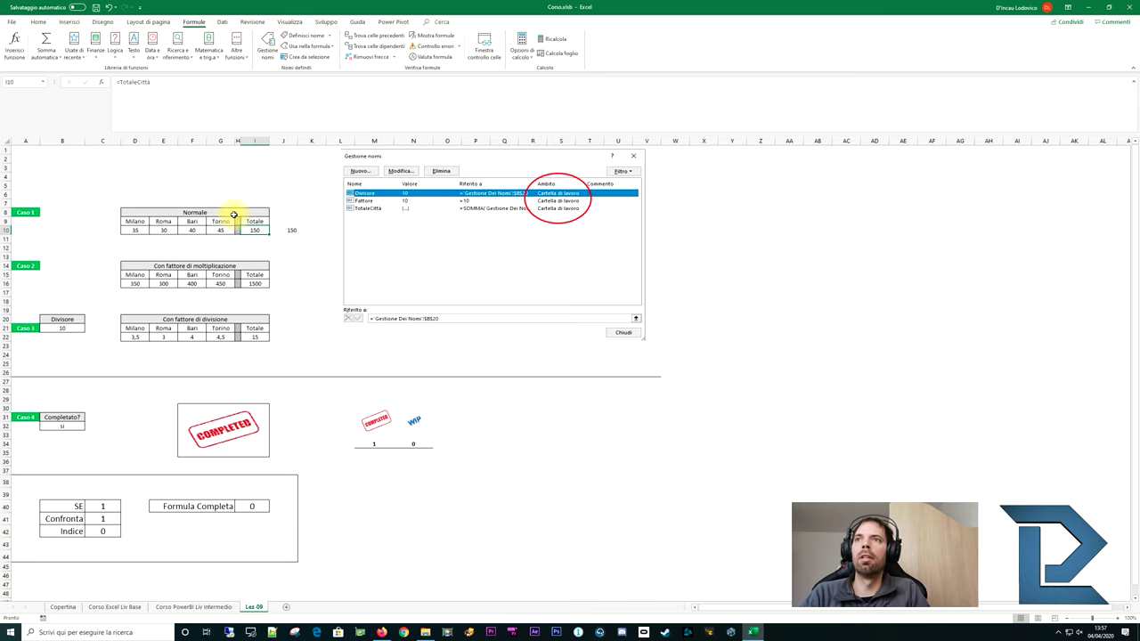
{"action": "type", "text": "=to"}
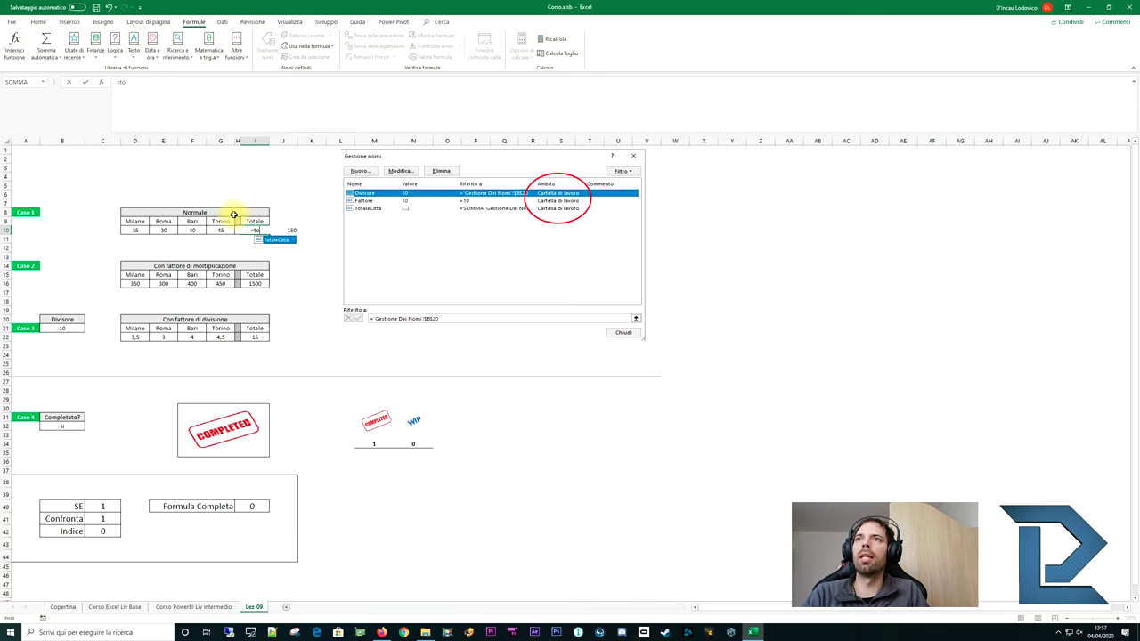
{"action": "key", "text": "Tab"}
{"action": "key", "text": "ctrl+Return"}
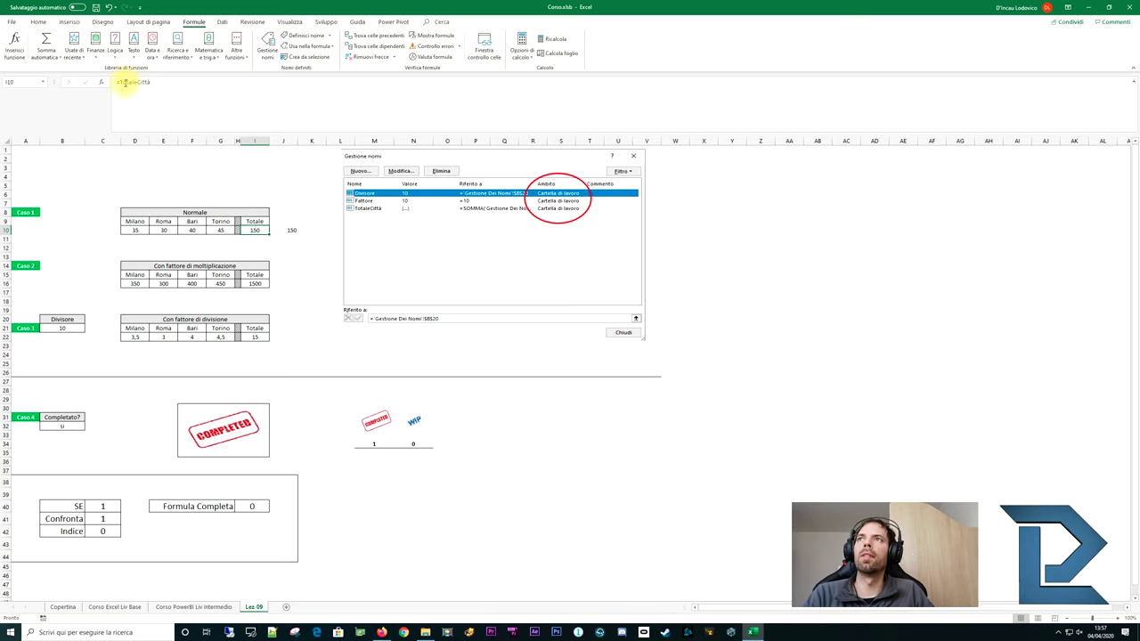
Compare the totals and formulas in J10 and I10
{"action": "left_click", "coordinate": [290, 233]}
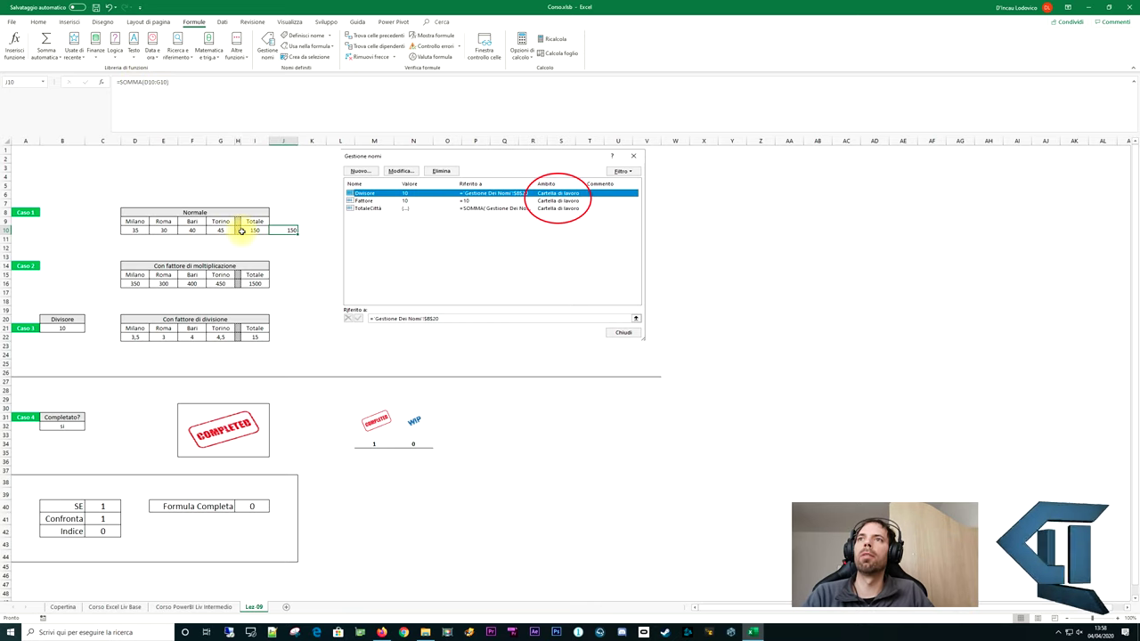
{"action": "left_click", "coordinate": [253, 231]}
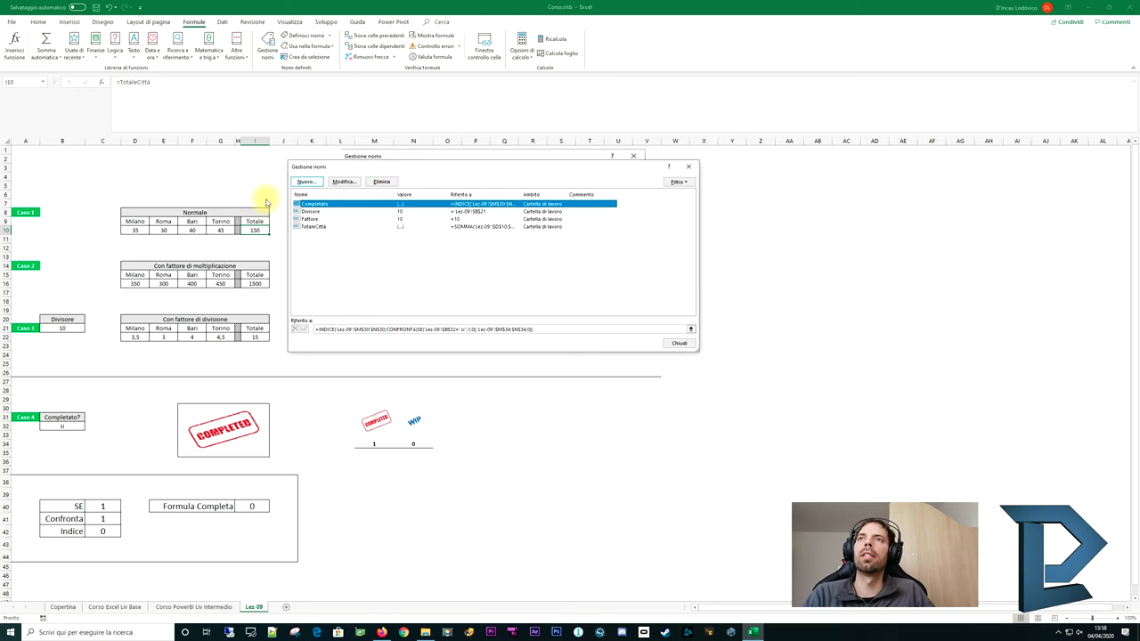
Review the Divisore, Completato, Fattore and TotaleCittà definitions and their workbook scope in Name Manager
{"action": "left_click", "coordinate": [314, 263]}
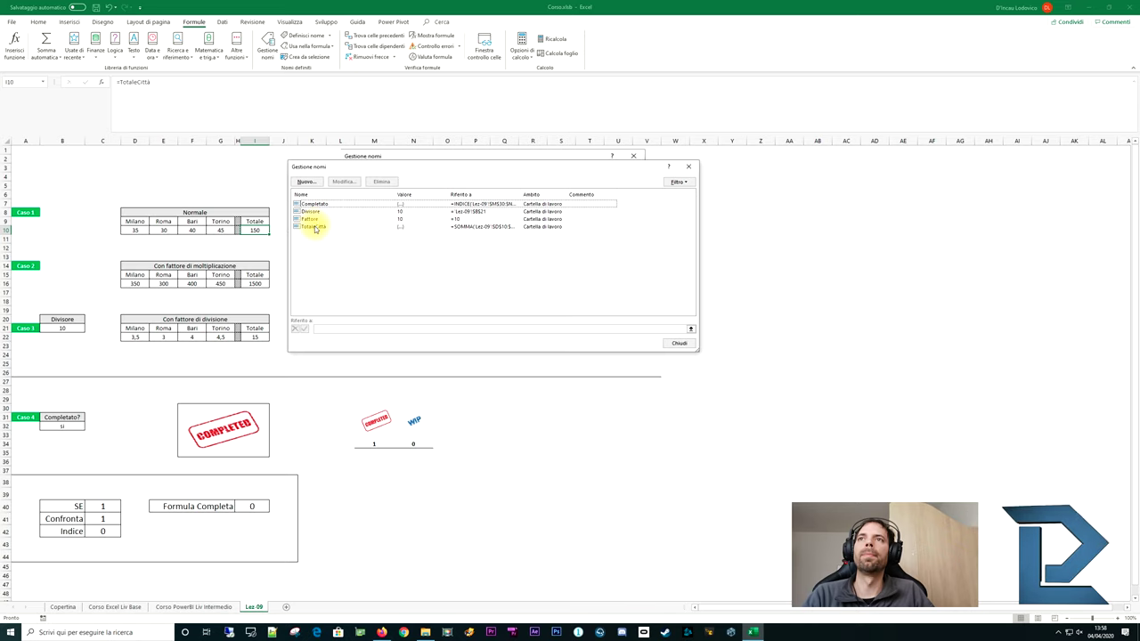
{"action": "left_click", "coordinate": [310, 212]}
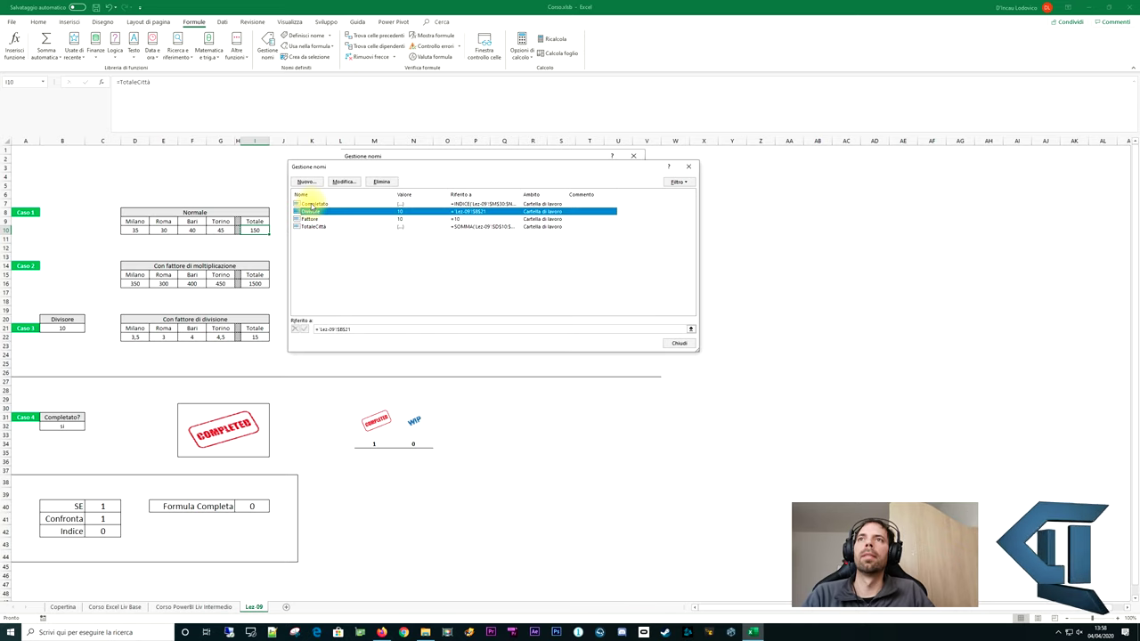
{"action": "left_click", "coordinate": [312, 203]}
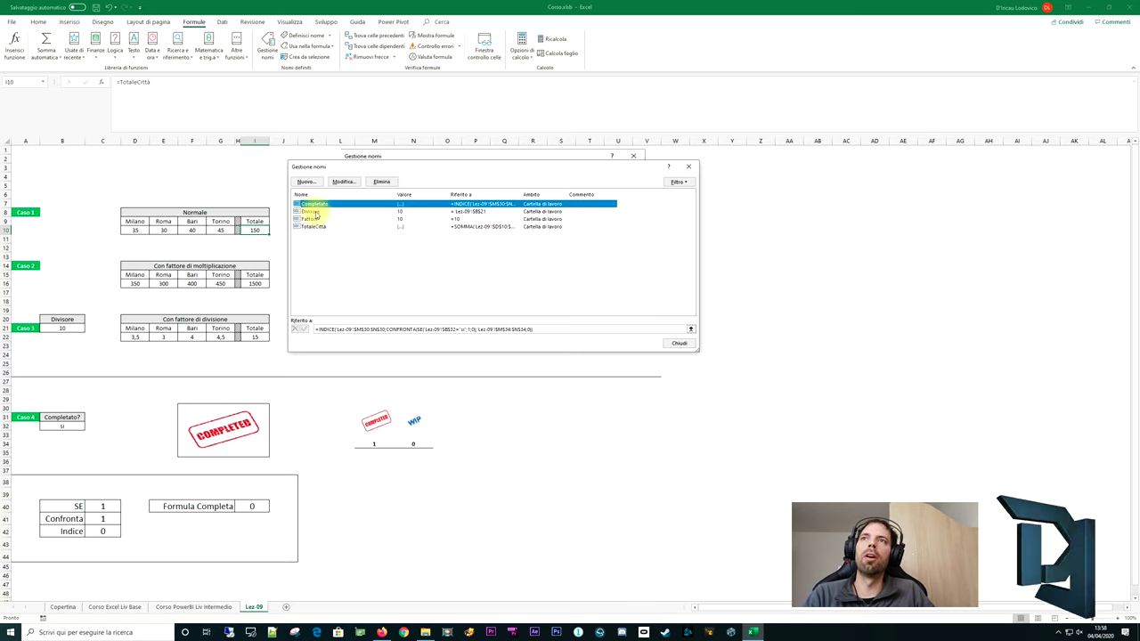
{"action": "left_click", "coordinate": [326, 249]}
{"action": "left_click", "coordinate": [309, 219]}
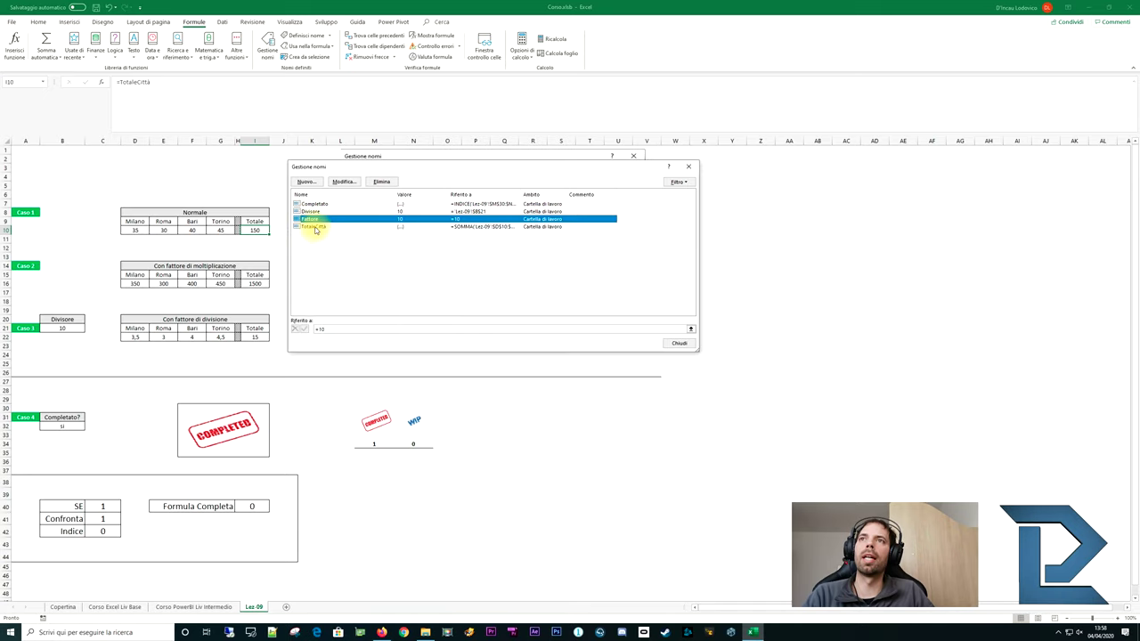
{"action": "left_click", "coordinate": [317, 239]}
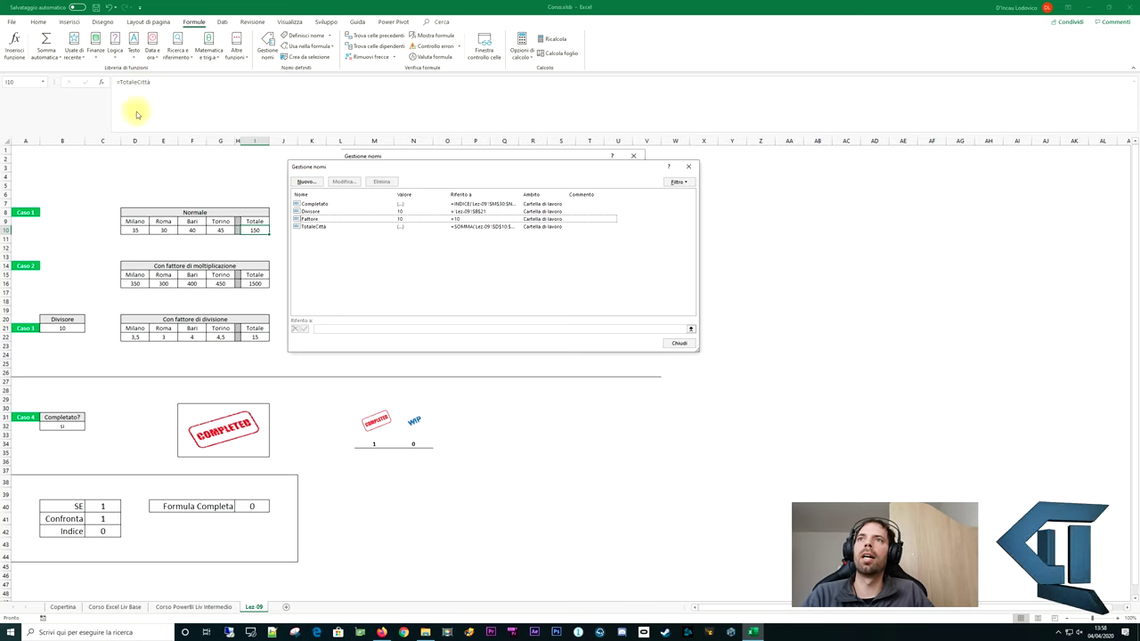
{"action": "left_click", "coordinate": [312, 226]}
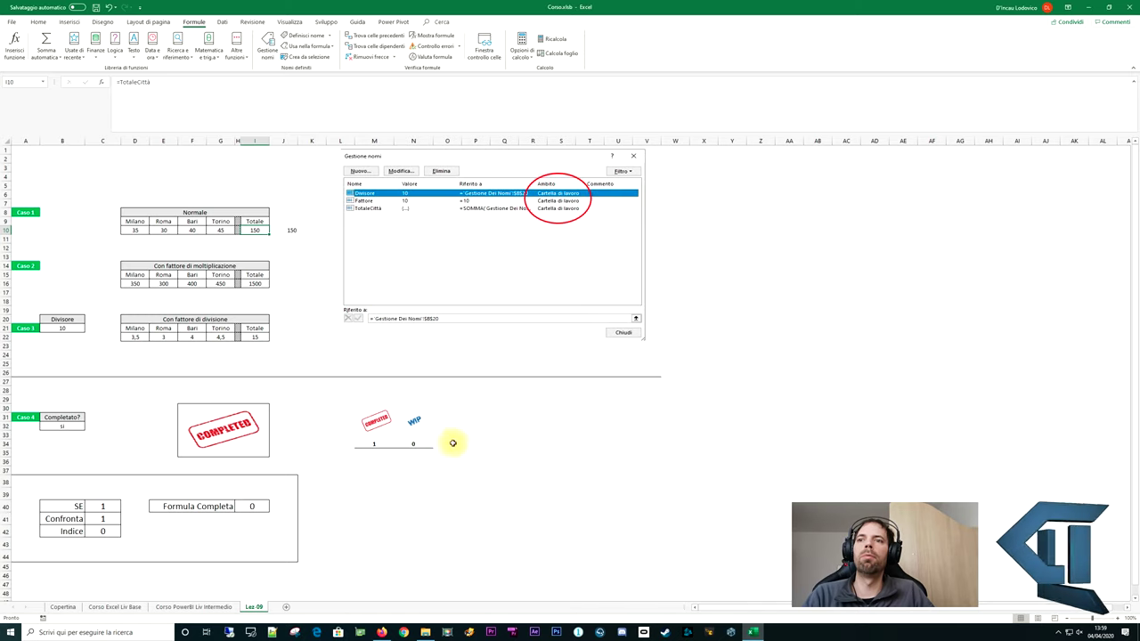
Add Foglio2, enter =TotaleCittà in F7 to get 150, then return to Lez 09
{"action": "left_click", "coordinate": [286, 607]}
{"action": "left_click", "coordinate": [173, 203]}
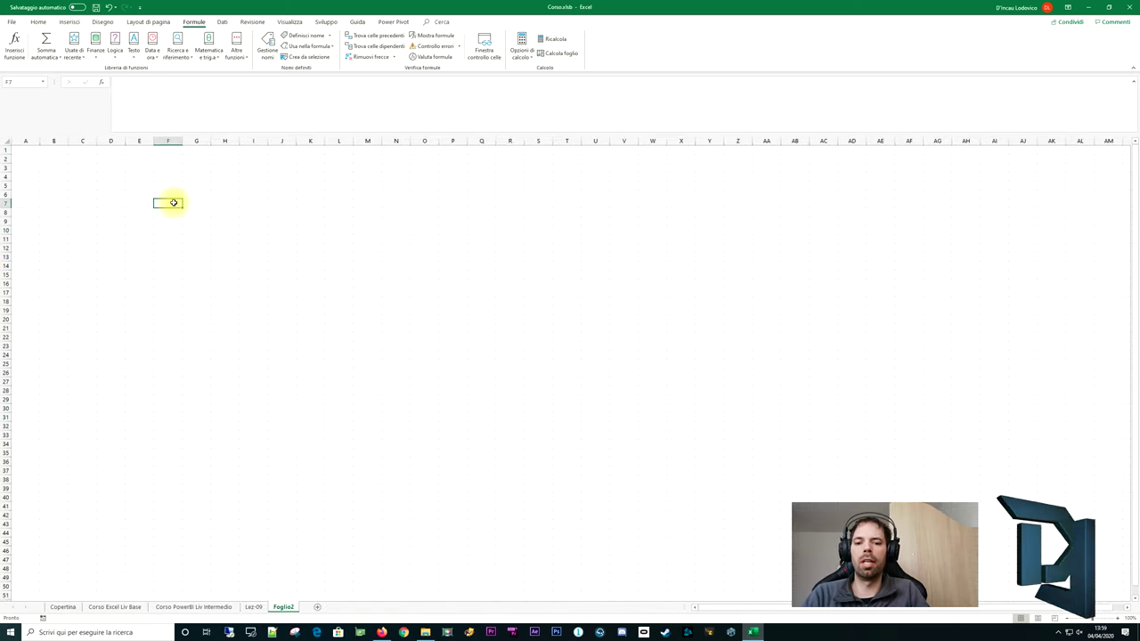
{"action": "type", "text": "=to"}
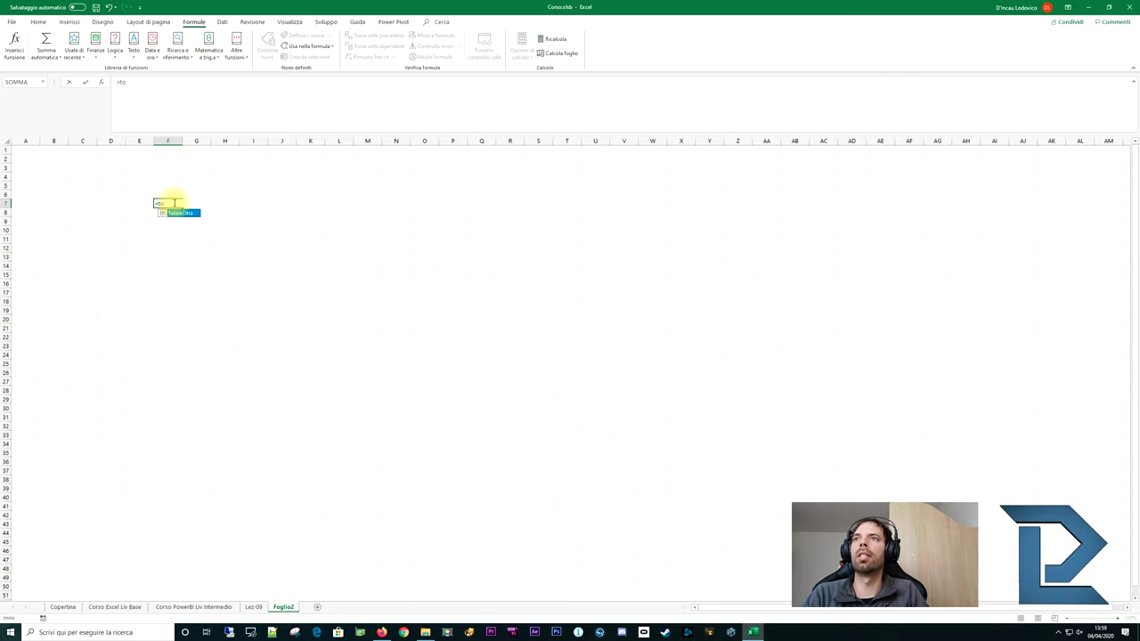
{"action": "key", "text": "Return"}
{"action": "left_click", "coordinate": [173, 203]}
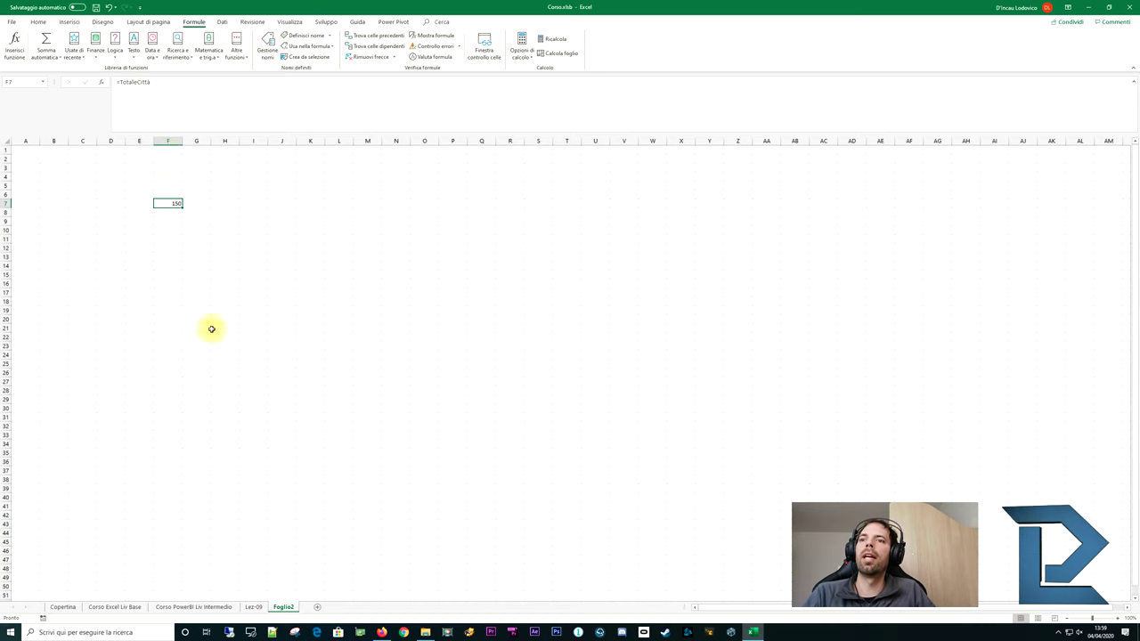
{"action": "left_click", "coordinate": [254, 607]}
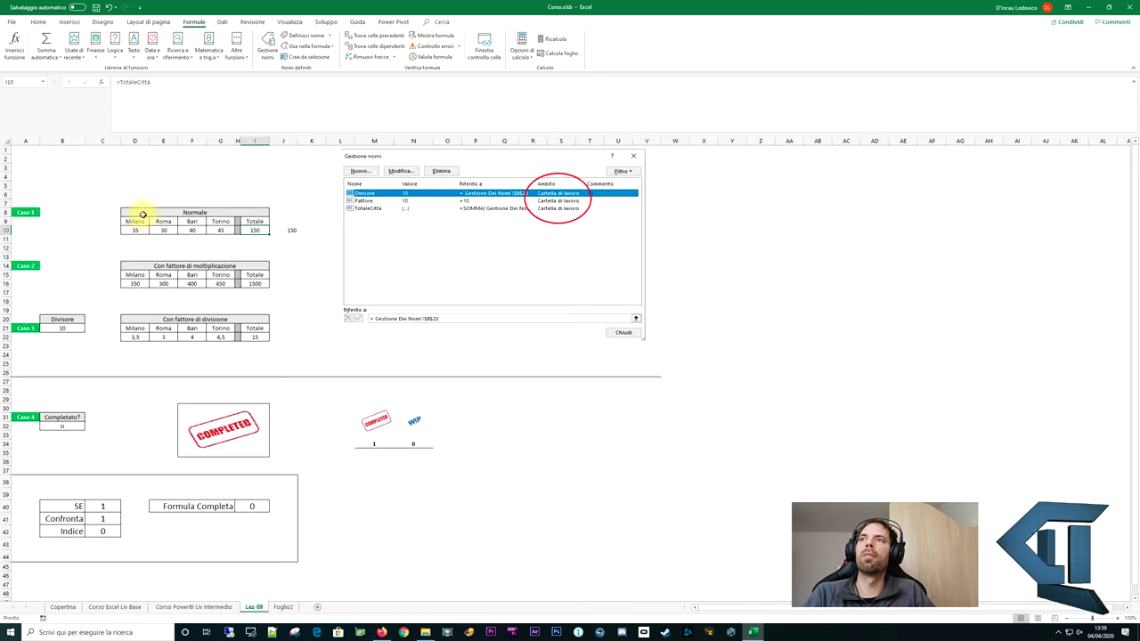
{"action": "left_click_drag", "start_coordinate": [135, 230], "coordinate": [207, 229]}
{"action": "left_click", "coordinate": [254, 230]}
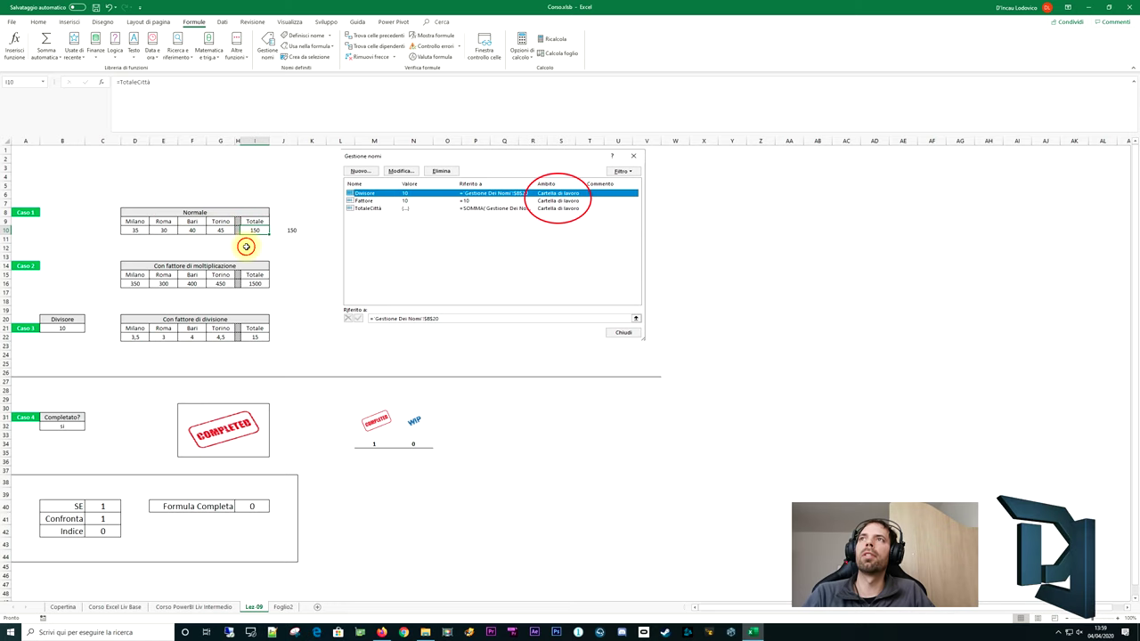
{"action": "left_click", "coordinate": [289, 230]}
{"action": "left_click", "coordinate": [263, 229]}
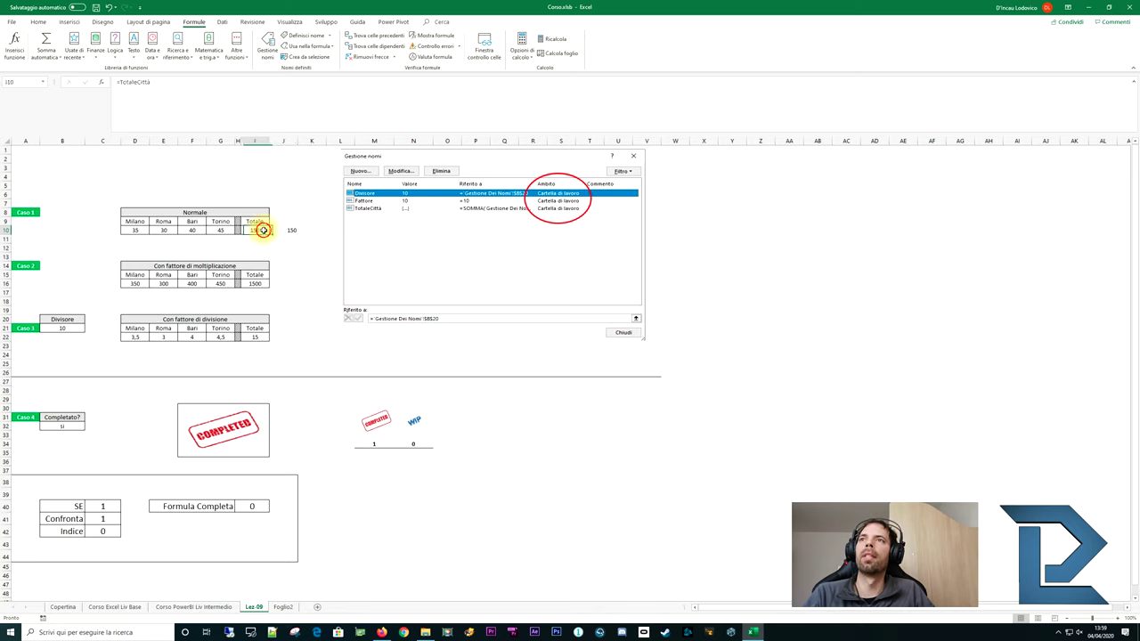
{"action": "left_click_drag", "start_coordinate": [138, 230], "coordinate": [220, 229]}
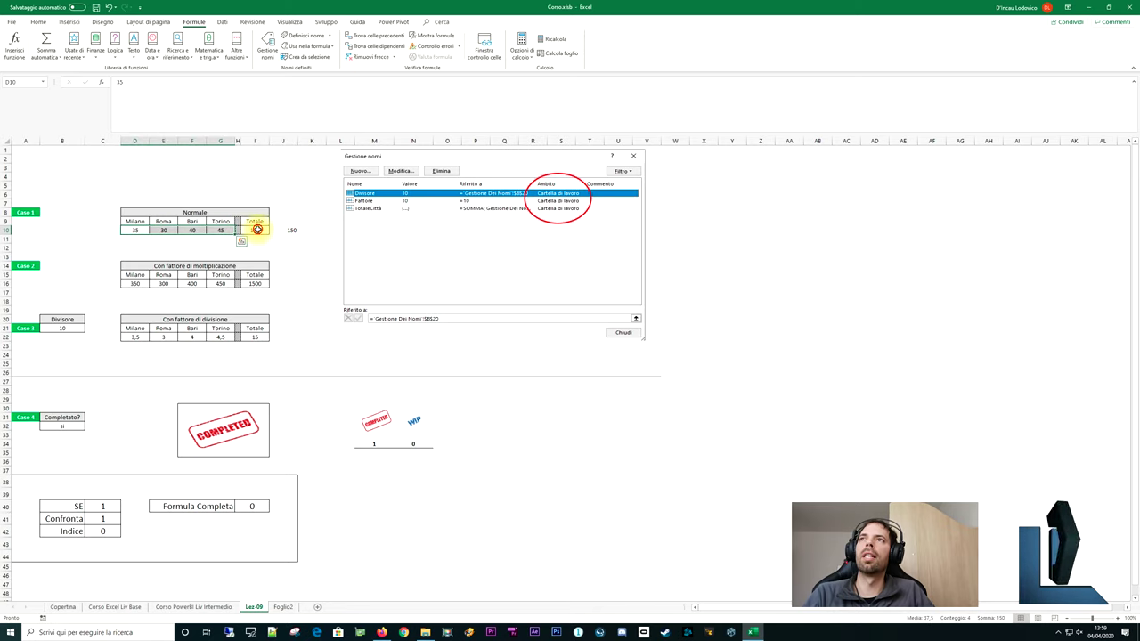
{"action": "left_click", "coordinate": [258, 230]}
{"action": "left_click", "coordinate": [287, 231]}
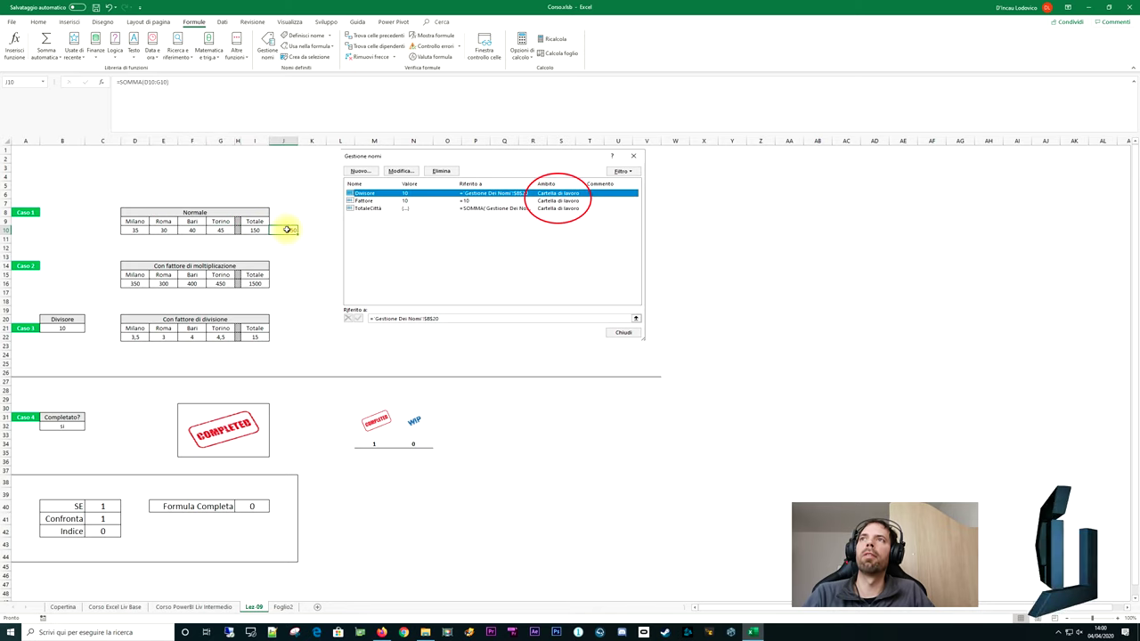
{"action": "left_click", "coordinate": [145, 81]}
{"action": "key", "text": "Escape"}
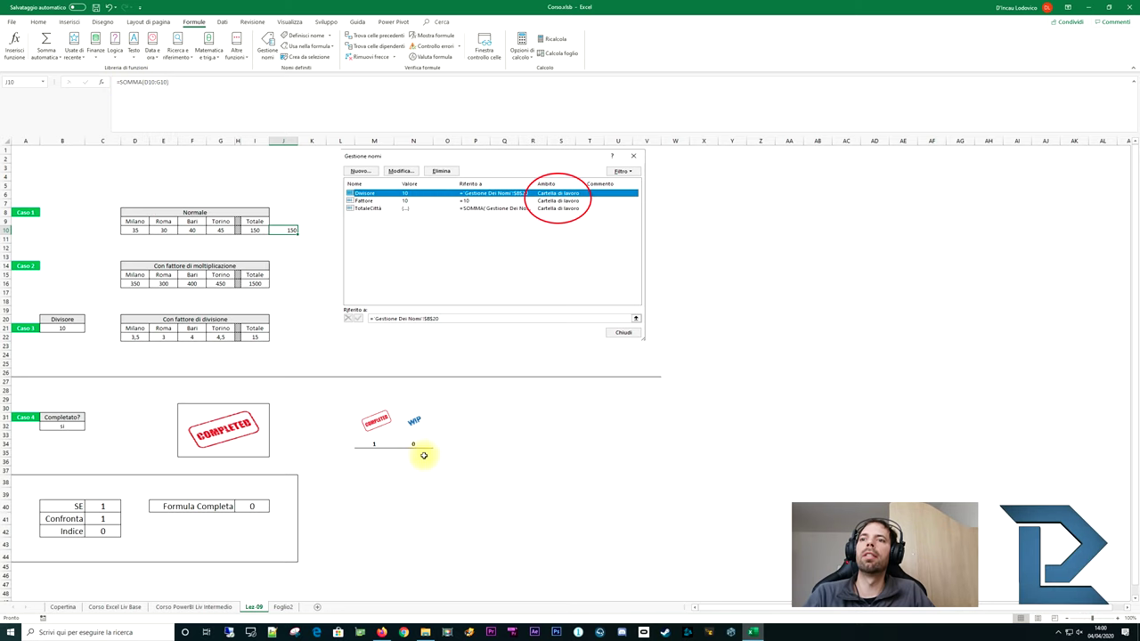
{"action": "left_click", "coordinate": [317, 610]}
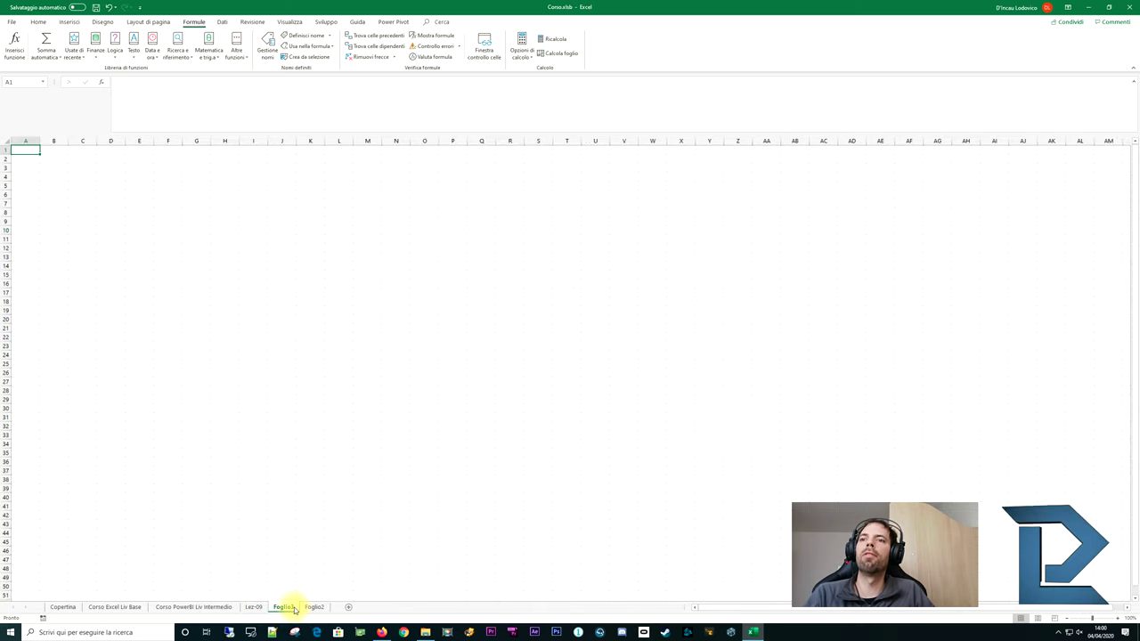
{"action": "right_click", "coordinate": [294, 610]}
{"action": "left_click", "coordinate": [321, 512]}
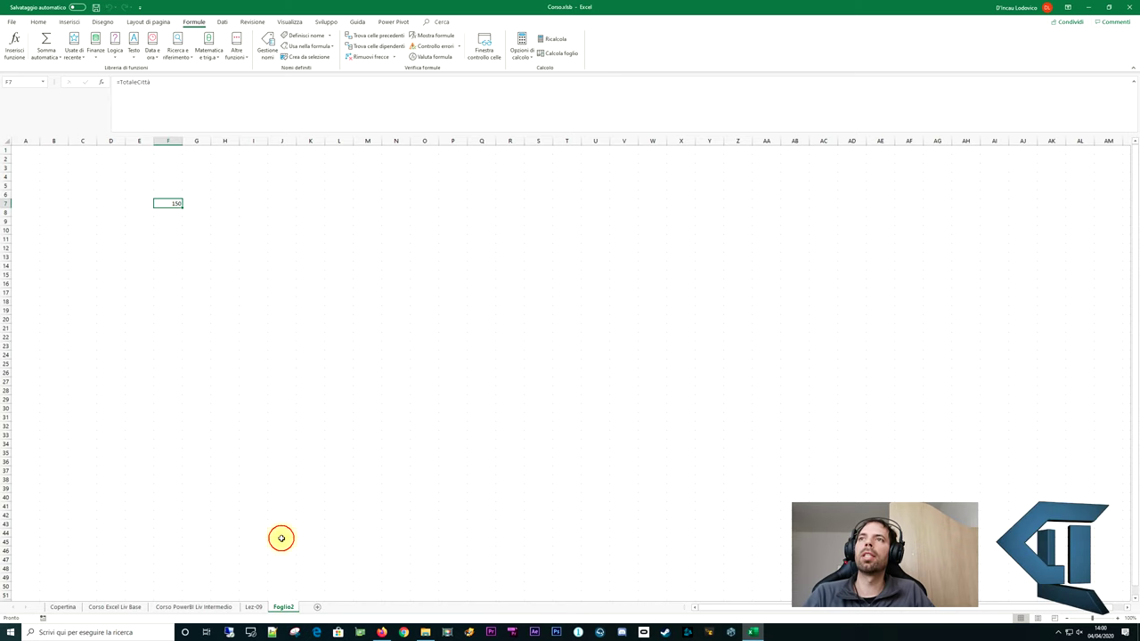
{"action": "left_click", "coordinate": [219, 241]}
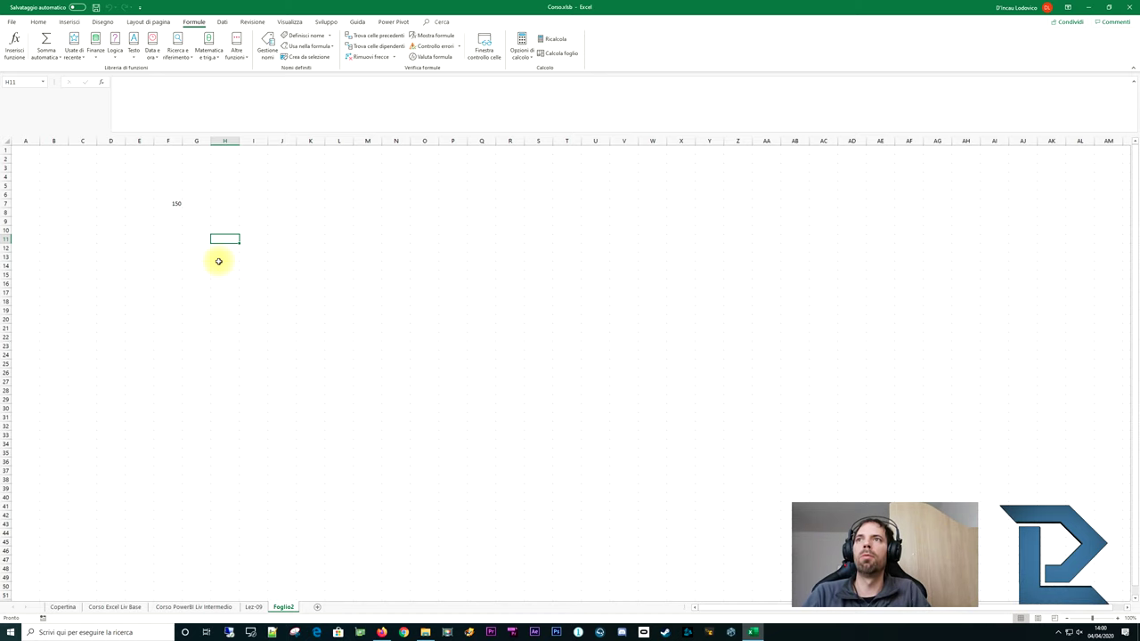
{"action": "type", "text": "="}
{"action": "left_click", "coordinate": [253, 606]}
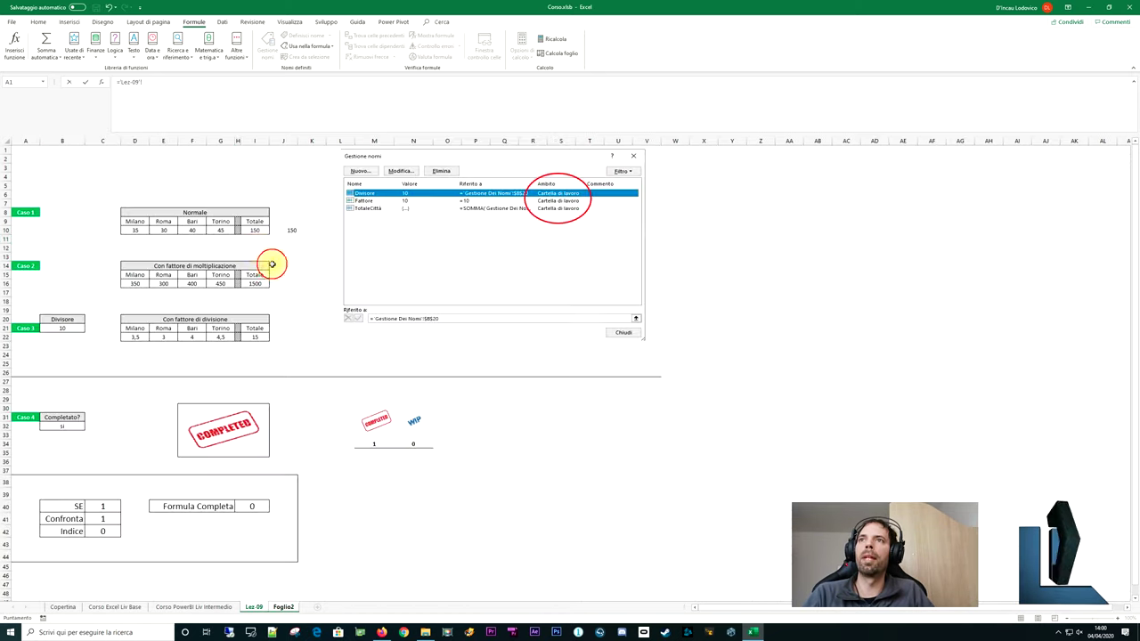
{"action": "left_click", "coordinate": [253, 231]}
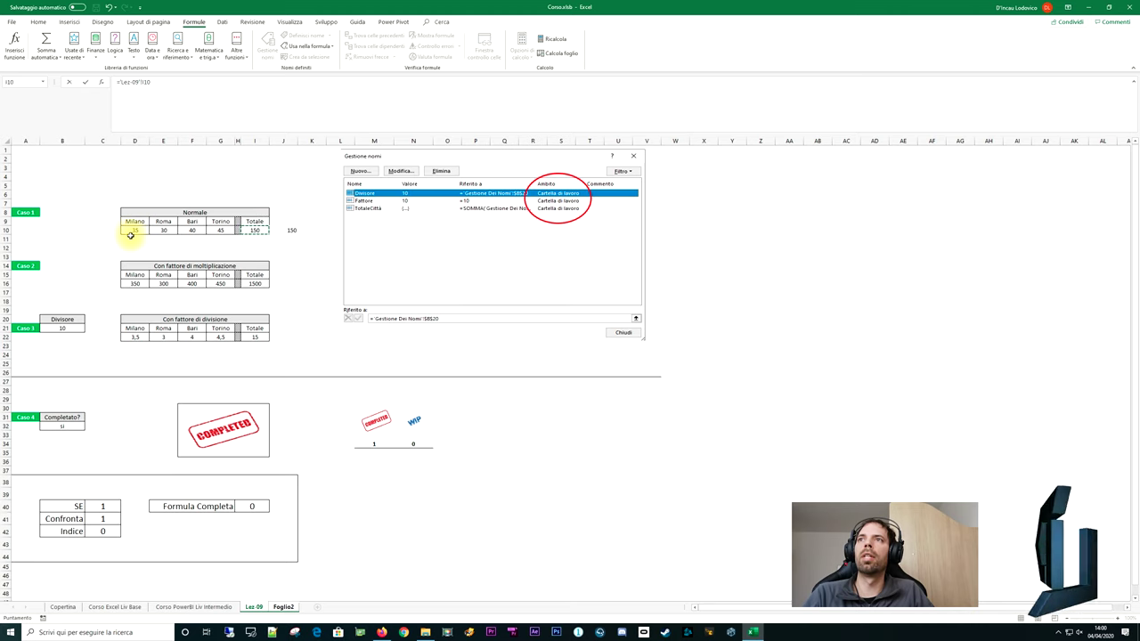
{"action": "left_click_drag", "start_coordinate": [132, 231], "coordinate": [219, 231]}
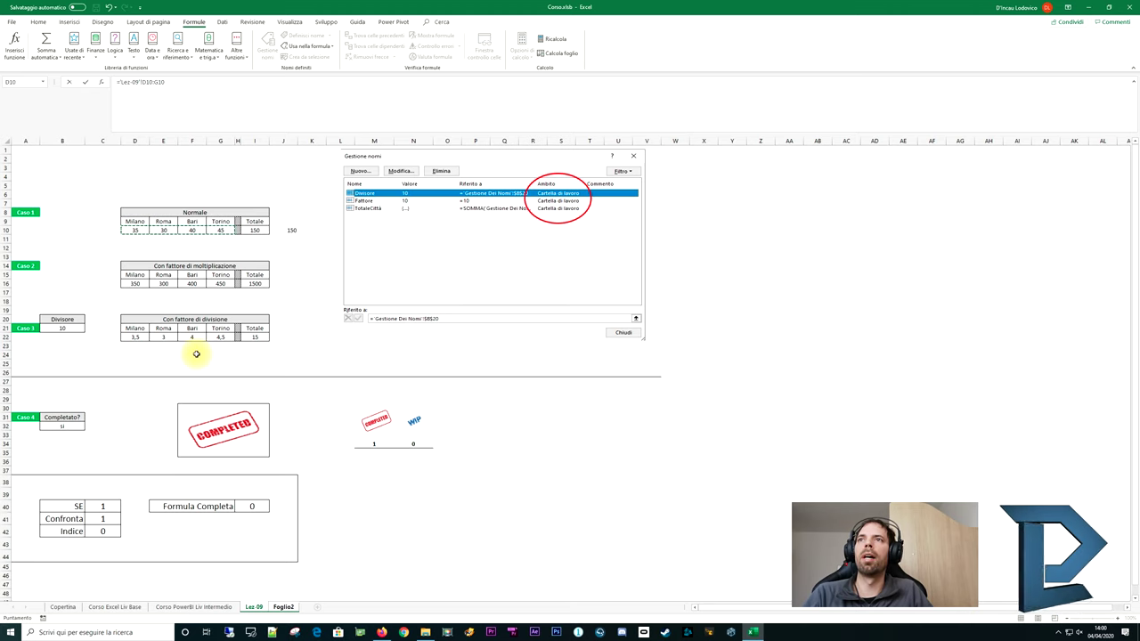
{"action": "key", "text": "Return"}
{"action": "key", "text": "Up"}
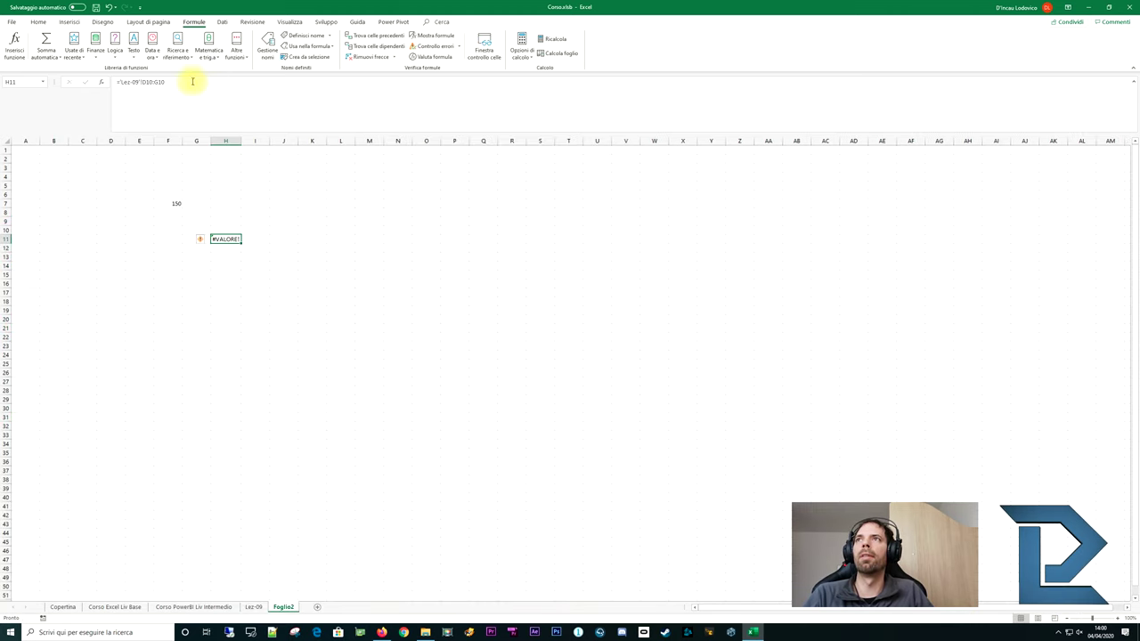
{"action": "left_click", "coordinate": [120, 83]}
{"action": "type", "text": "somm"}
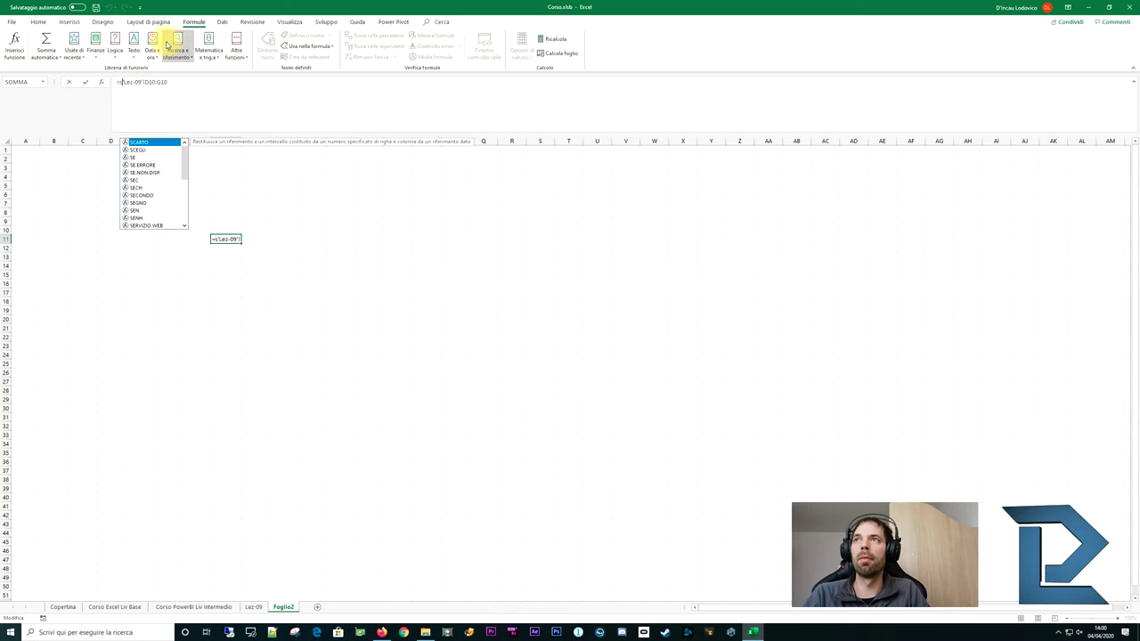
{"action": "type", "text": "("}
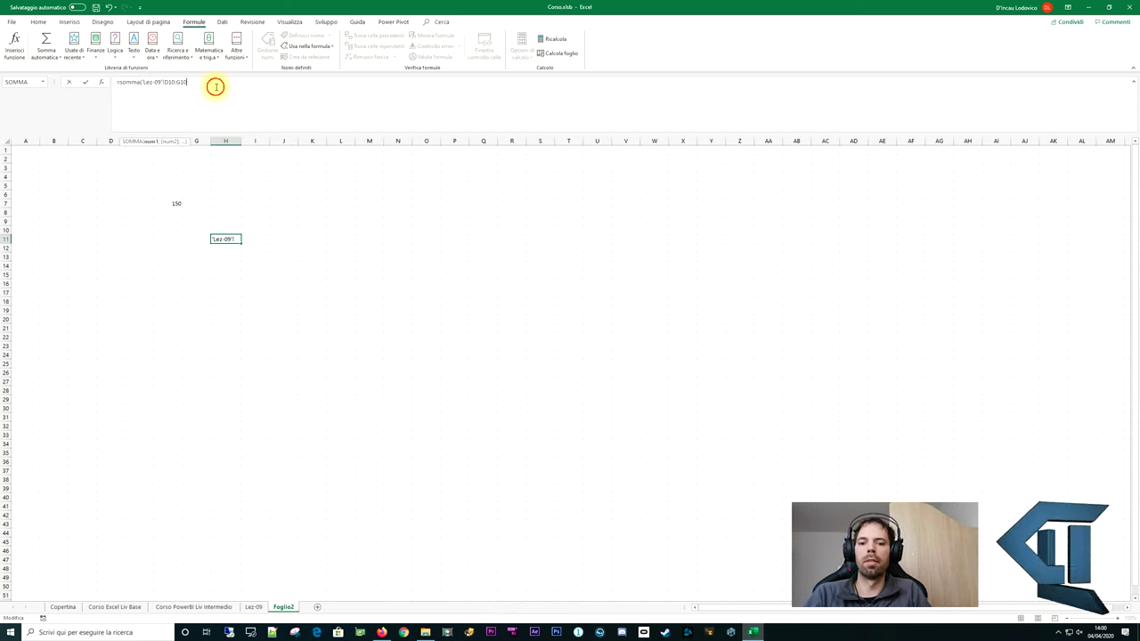
{"action": "key", "text": "Return"}
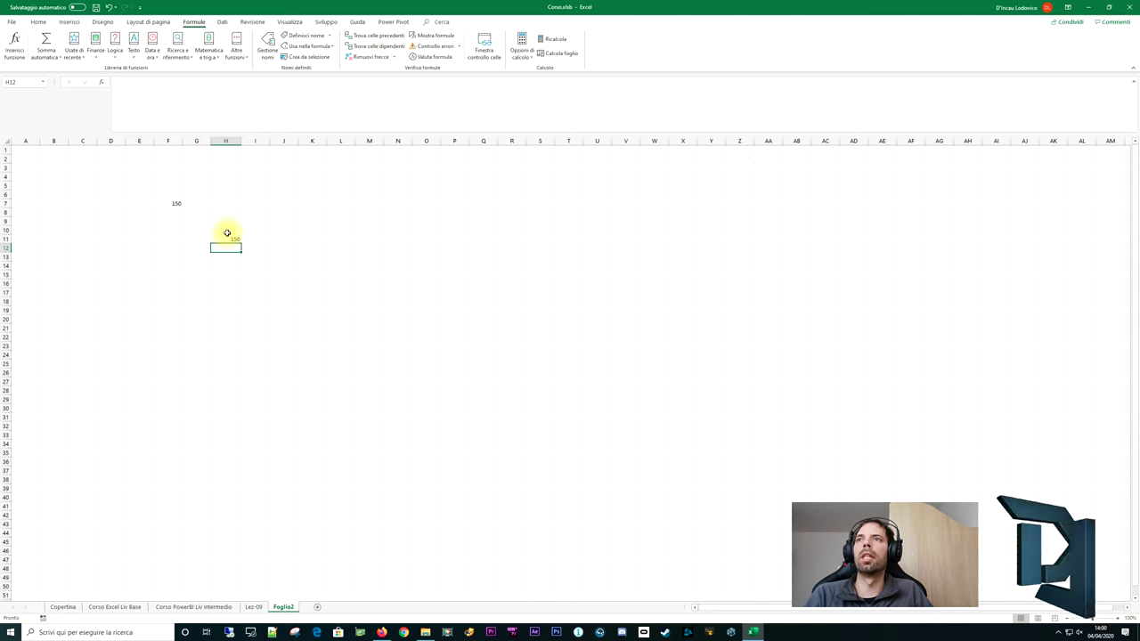
{"action": "left_click", "coordinate": [227, 238]}
{"action": "type", "text": "="}
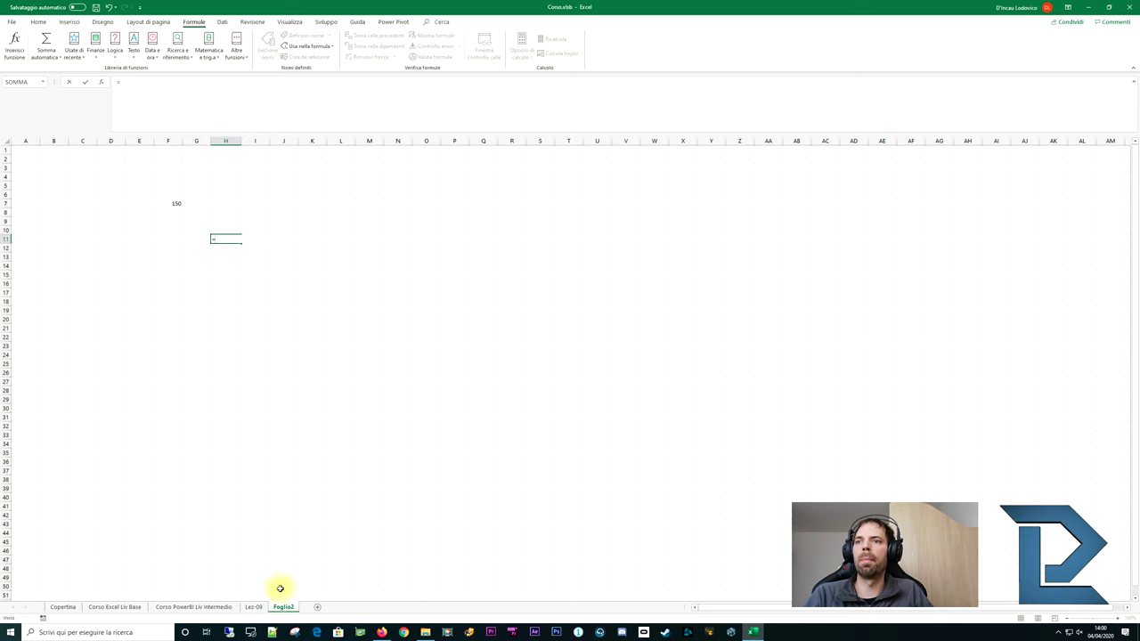
{"action": "left_click", "coordinate": [254, 606]}
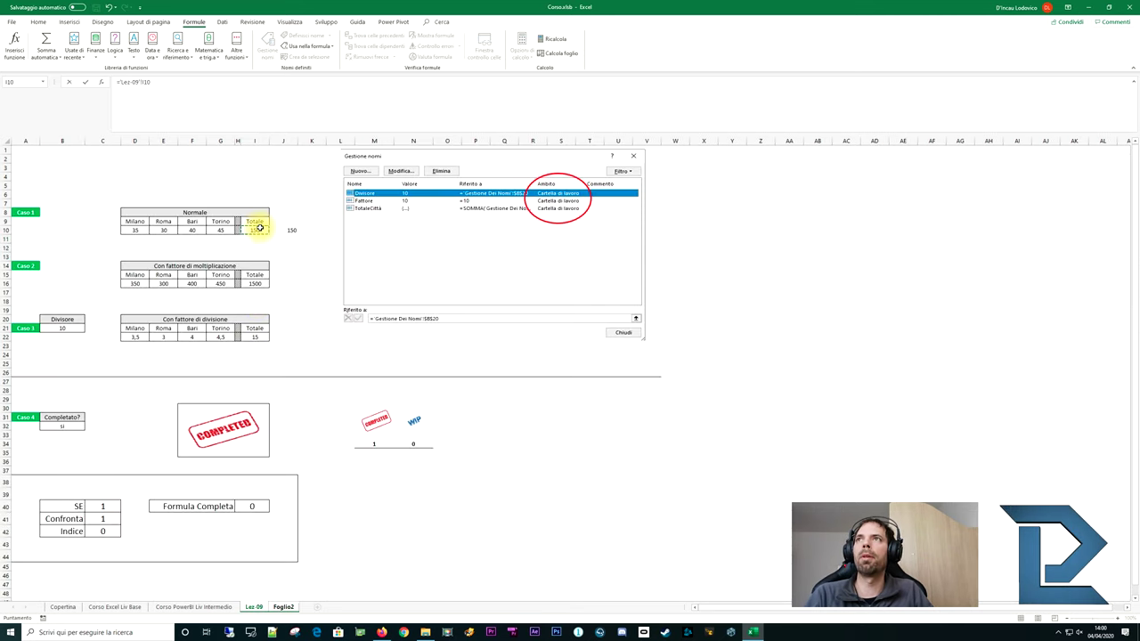
{"action": "key", "text": "Return"}
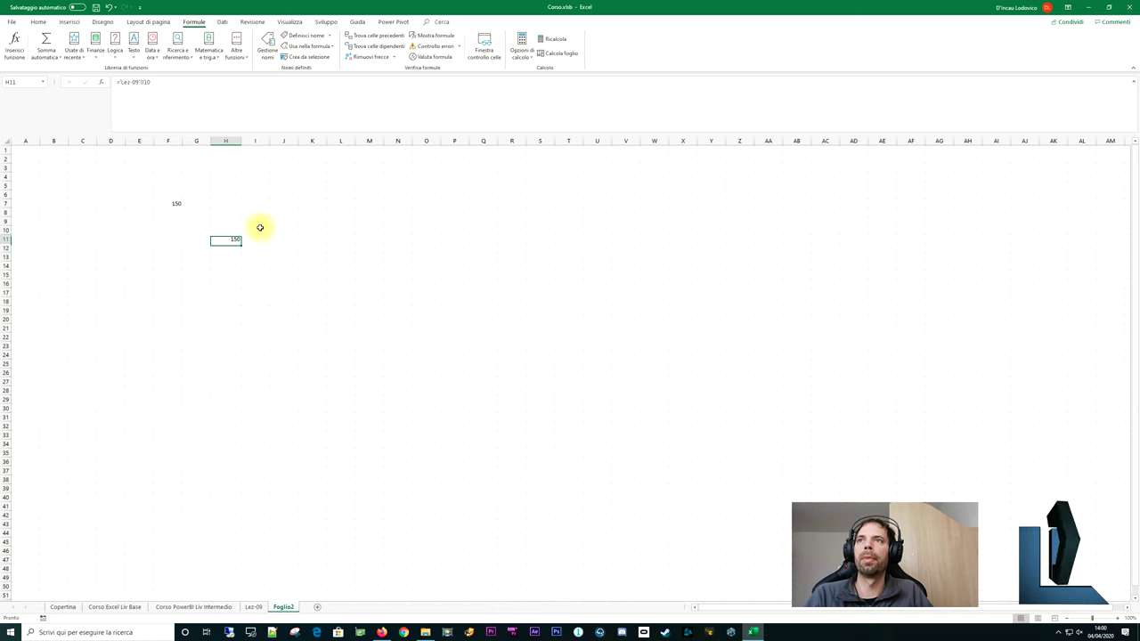
{"action": "key", "text": "Delete"}
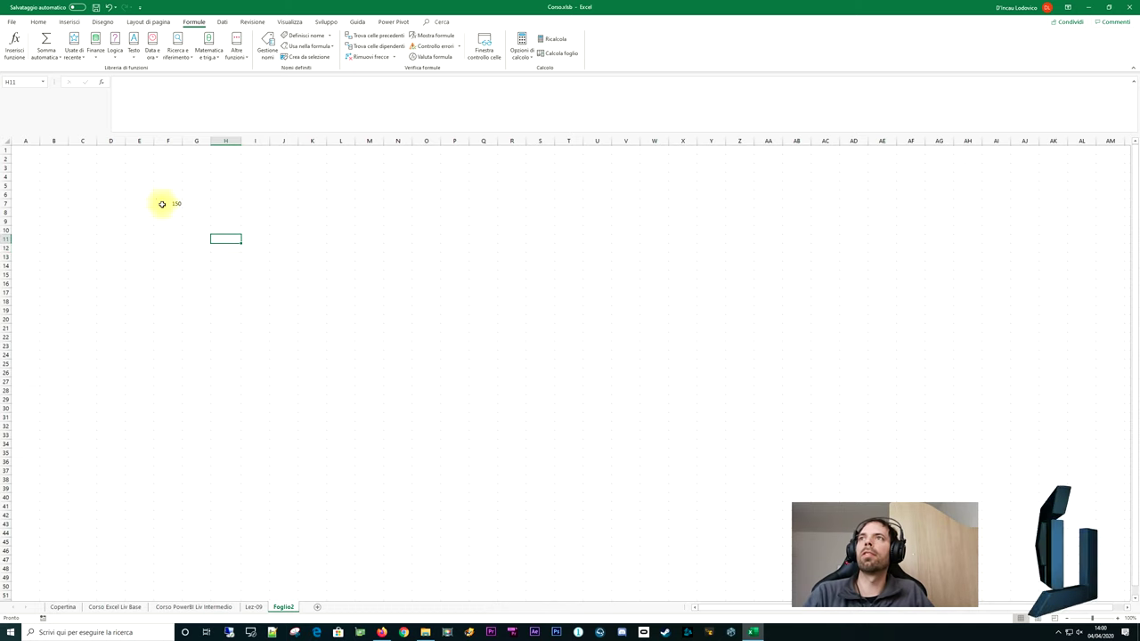
{"action": "left_click", "coordinate": [162, 204]}
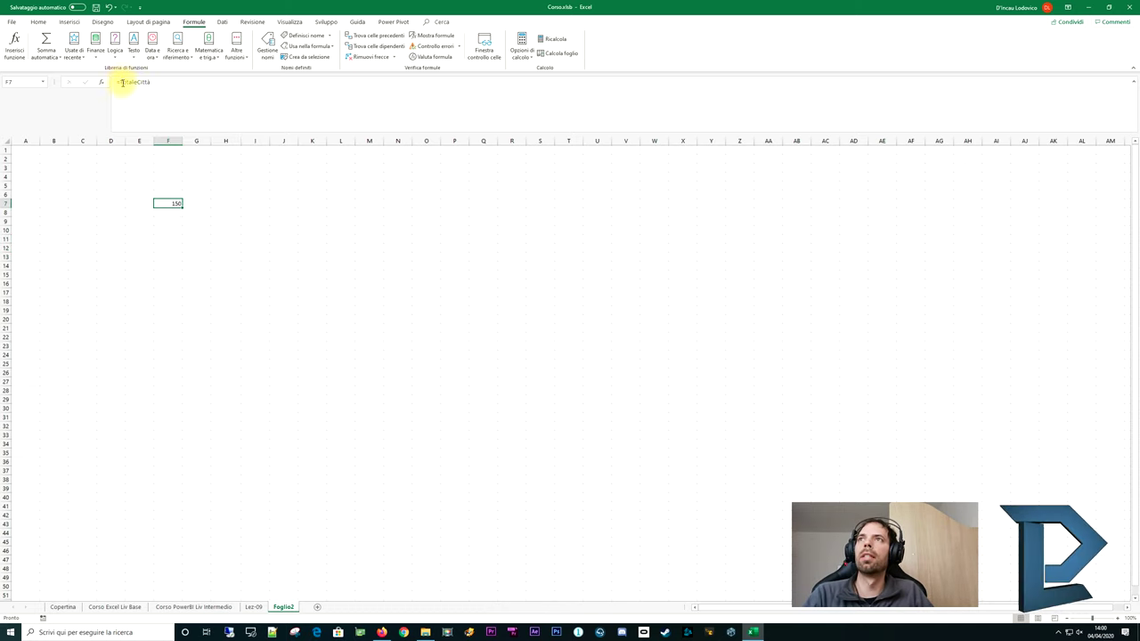
{"action": "left_click_drag", "start_coordinate": [120, 82], "coordinate": [164, 82]}
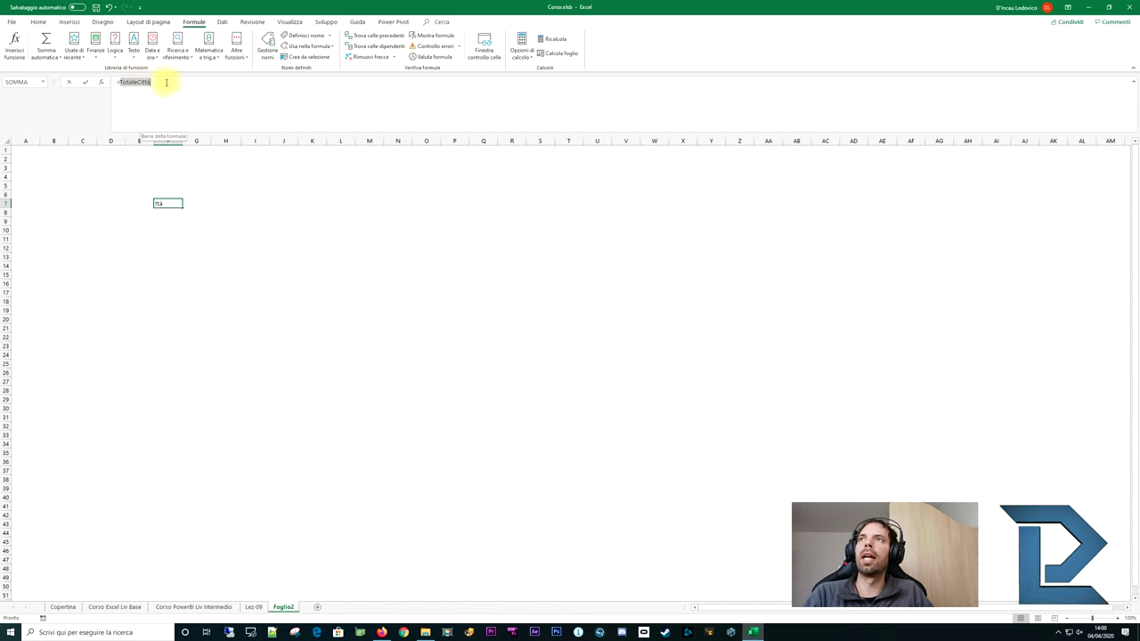
{"action": "key", "text": "Return"}
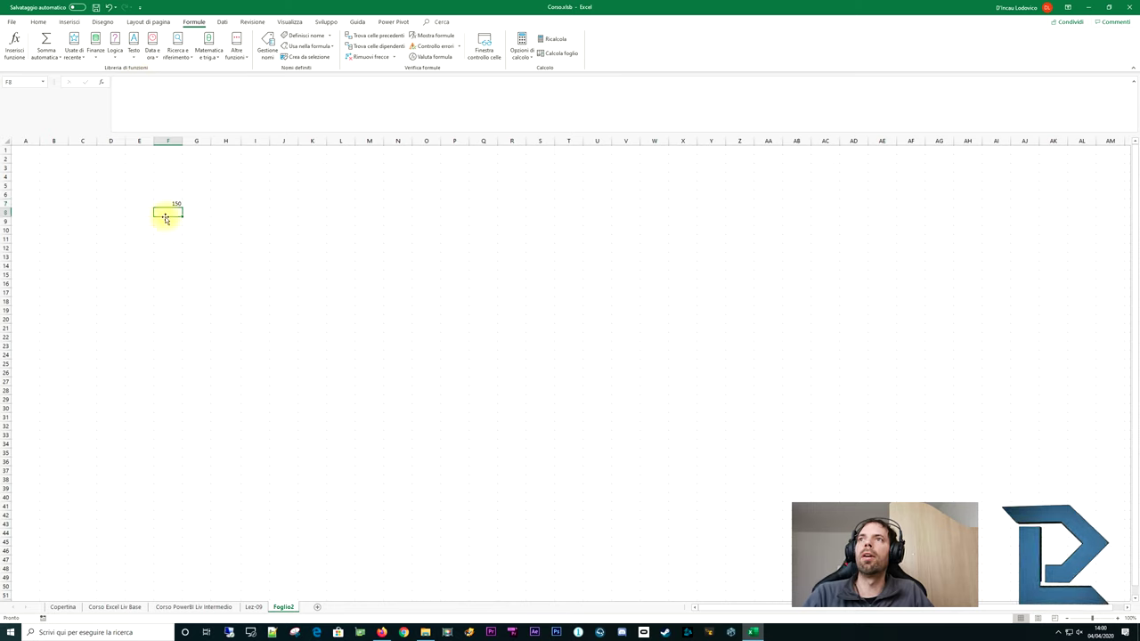
{"action": "left_click", "coordinate": [164, 204]}
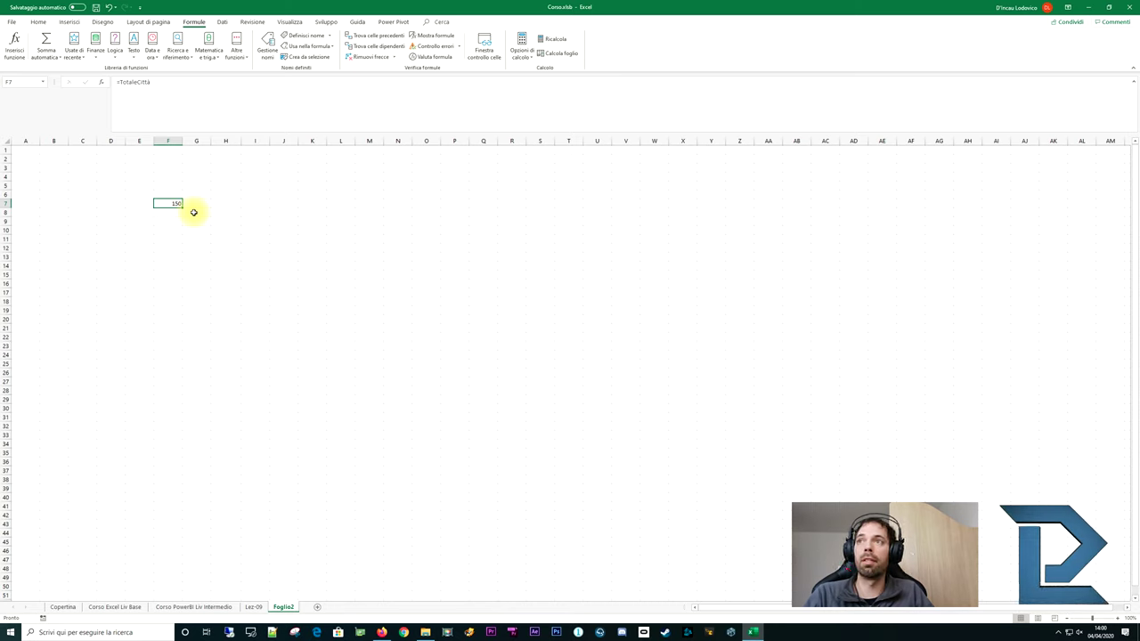
On Lez 09, open Name Manager and inspect TotaleCittà's reference =SOMMA('Lez-09'!$D$10:$G$10)
{"action": "left_click", "coordinate": [257, 607]}
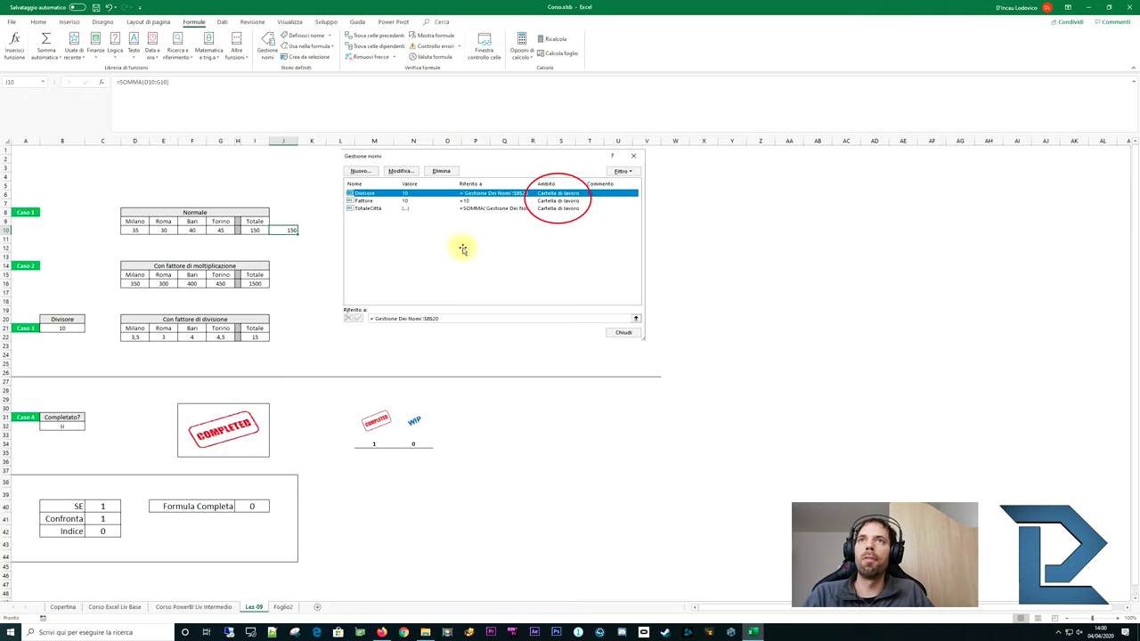
{"action": "left_click", "coordinate": [496, 219]}
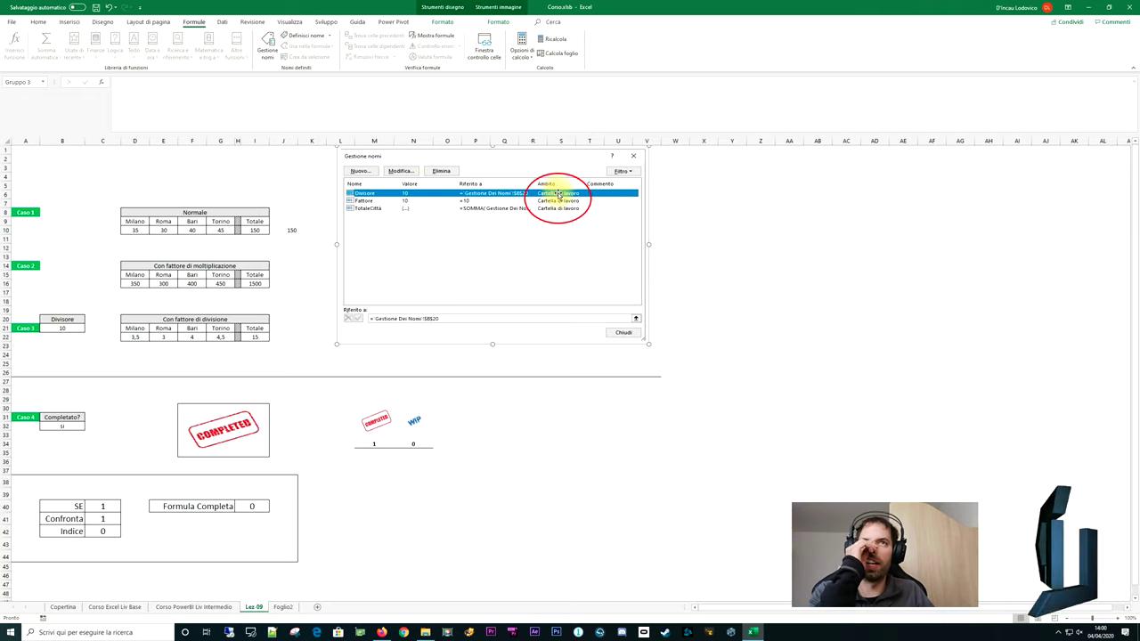
{"action": "left_click", "coordinate": [312, 194]}
{"action": "left_click", "coordinate": [267, 49]}
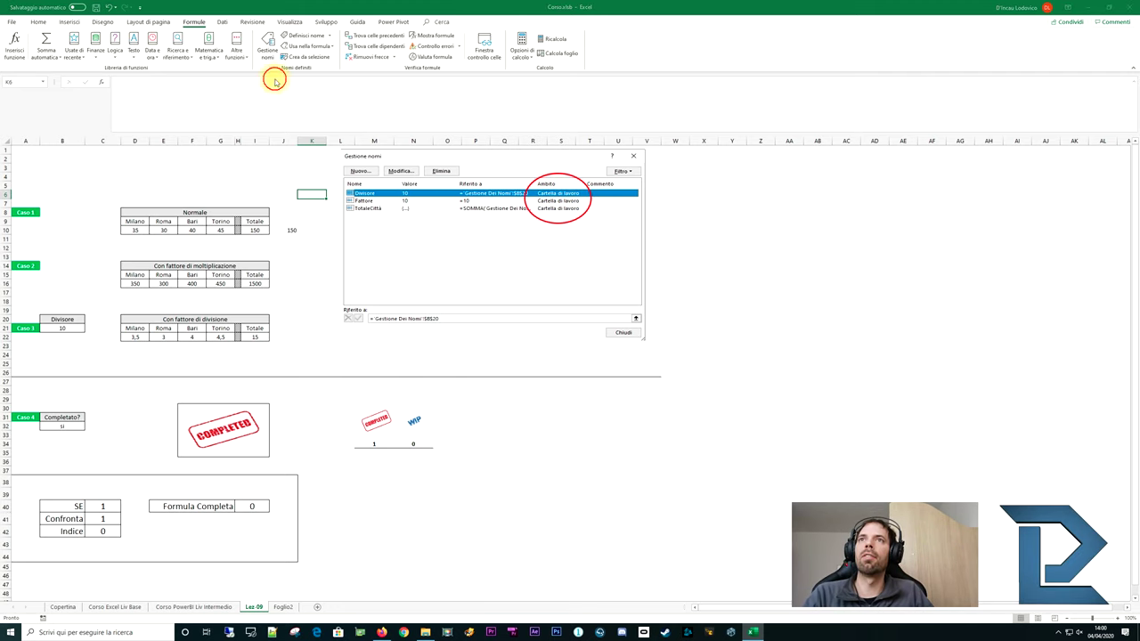
{"action": "left_click", "coordinate": [313, 227]}
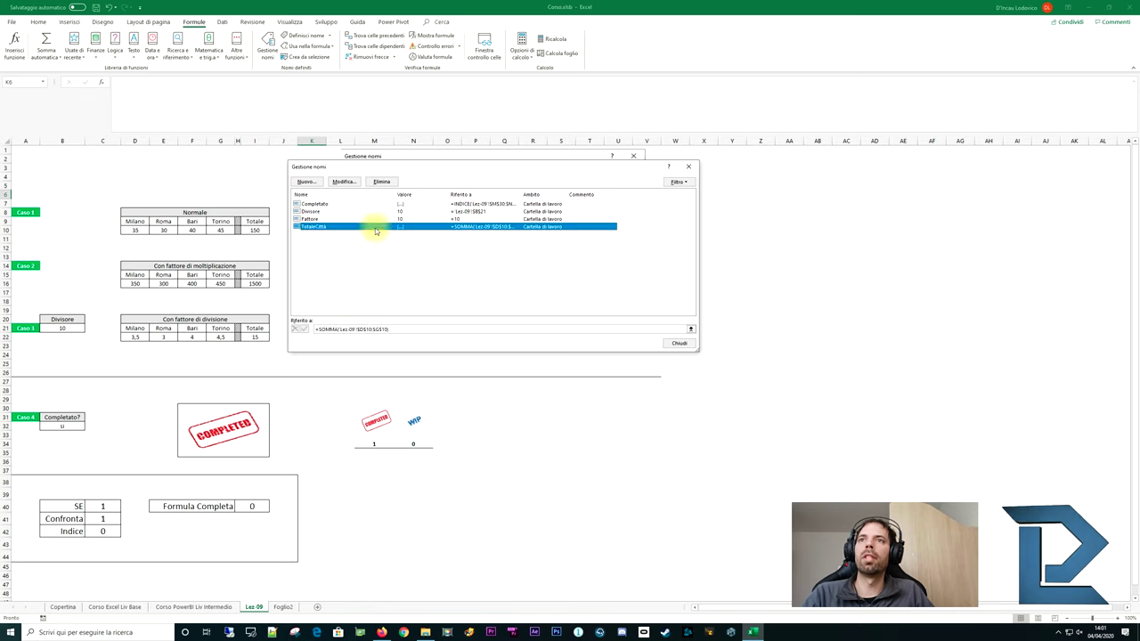
{"action": "left_click", "coordinate": [356, 328]}
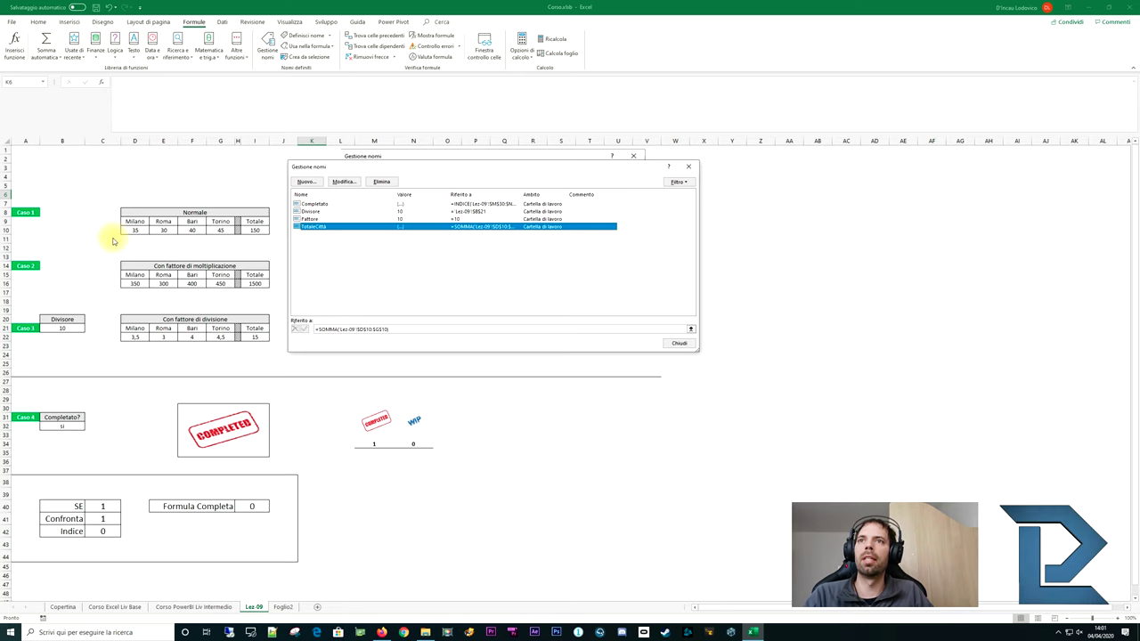
{"action": "left_click", "coordinate": [384, 325]}
{"action": "left_click", "coordinate": [353, 281]}
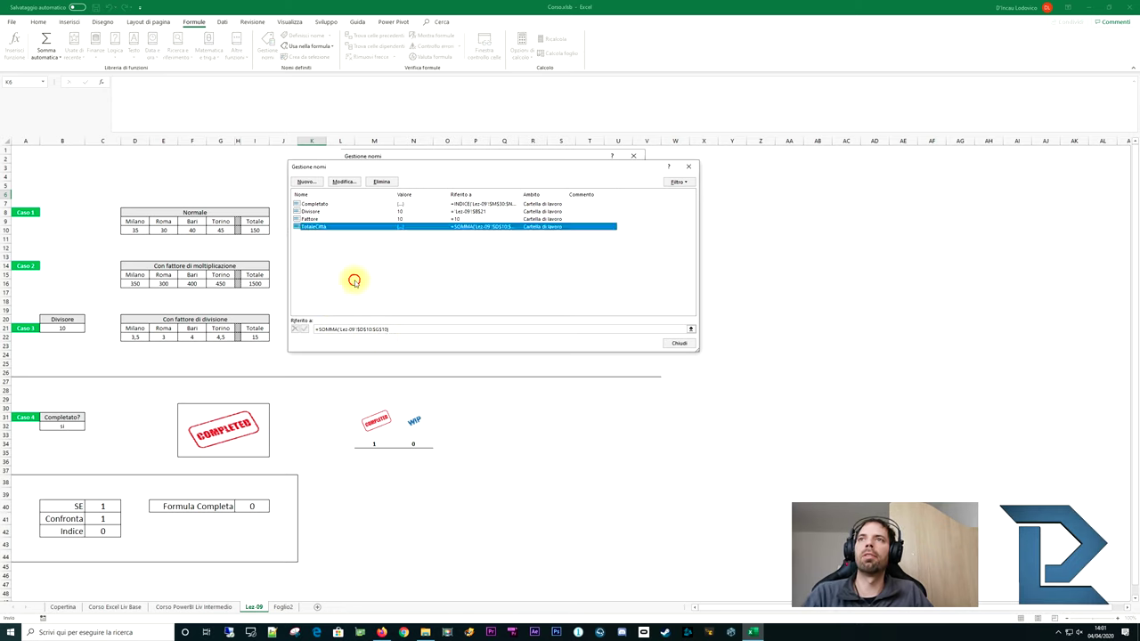
Create the name TotaleCittà2 with scope Lez-09 and reference =Somma(Lez-09!$D$10:$G$10)
{"action": "left_click", "coordinate": [305, 182]}
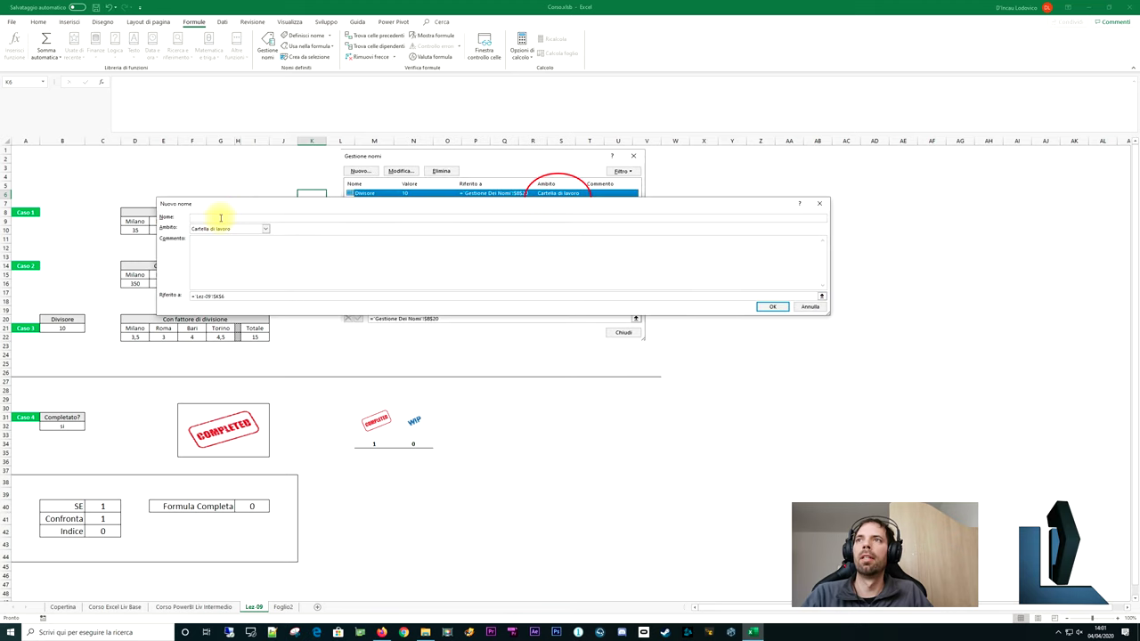
{"action": "left_click_drag", "start_coordinate": [262, 204], "coordinate": [444, 273]}
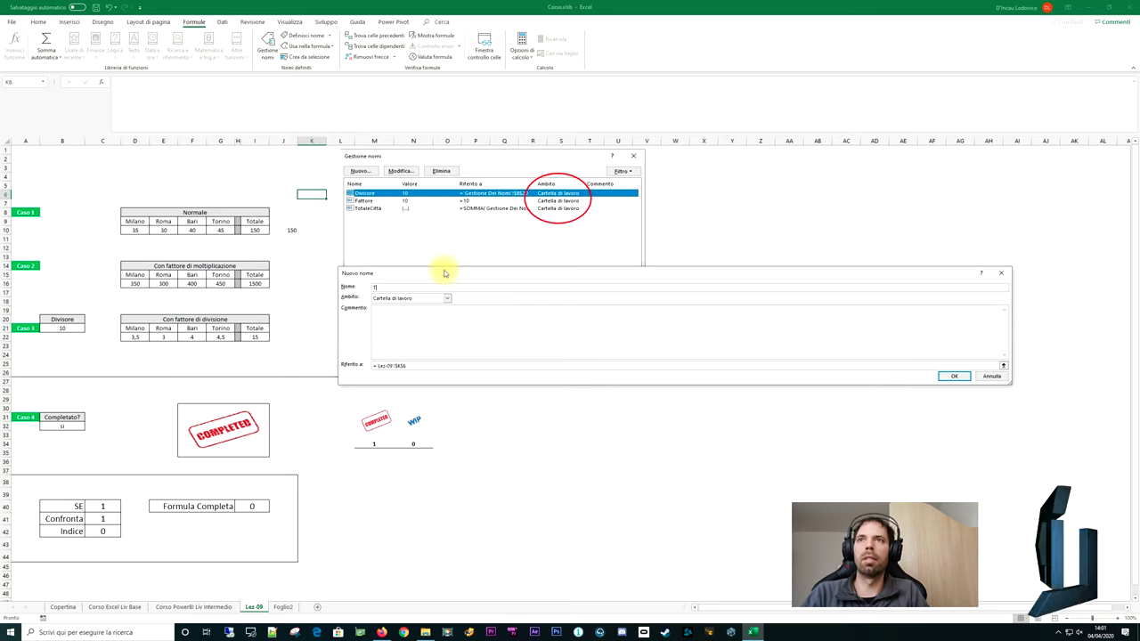
{"action": "type", "text": "TotaleCittà"}
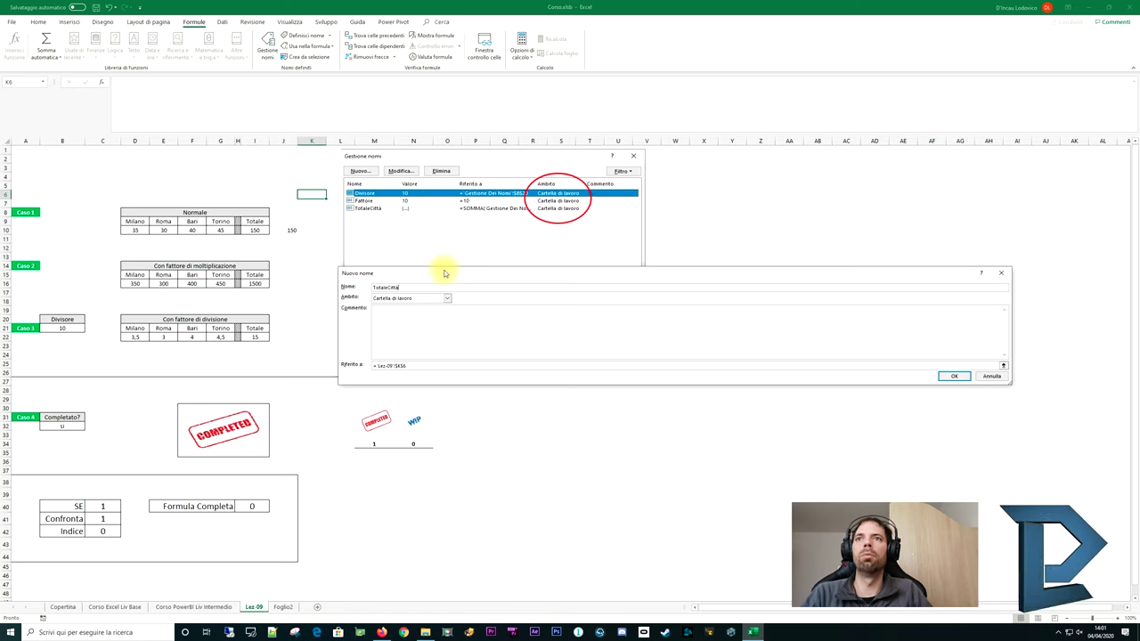
{"action": "type", "text": "2"}
{"action": "left_click", "coordinate": [403, 300]}
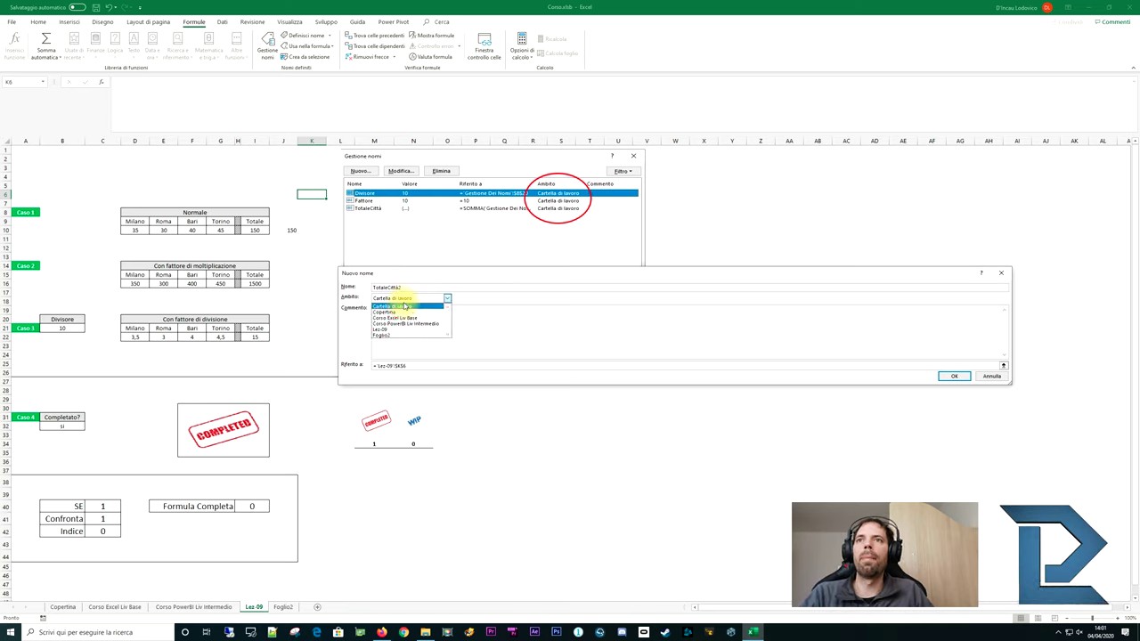
{"action": "left_click", "coordinate": [379, 328]}
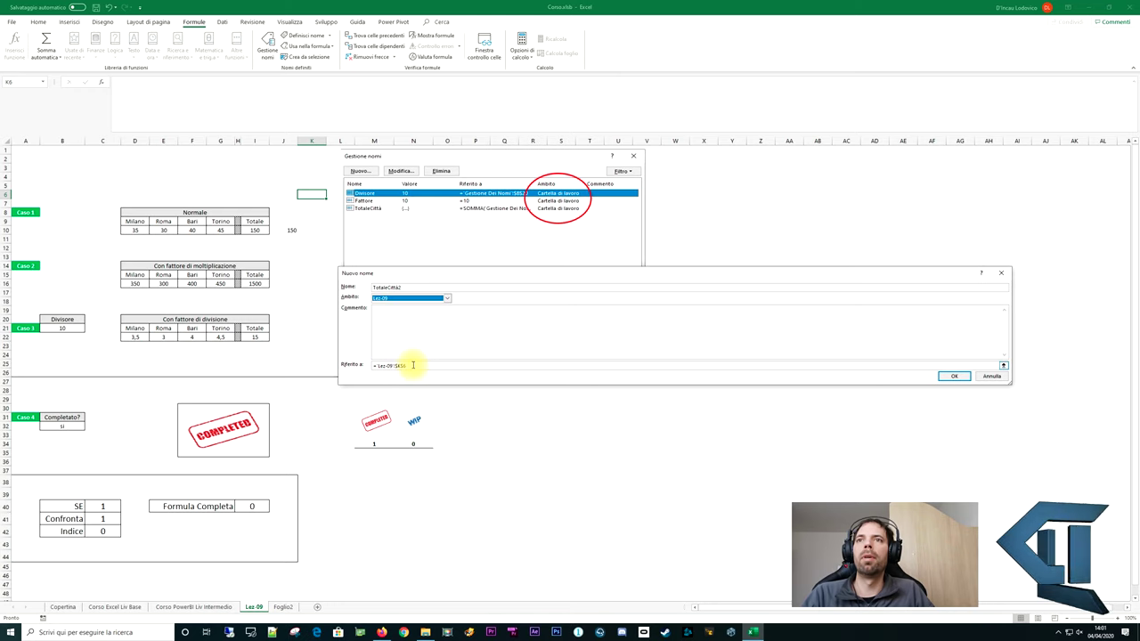
{"action": "left_click_drag", "start_coordinate": [412, 365], "coordinate": [380, 366]}
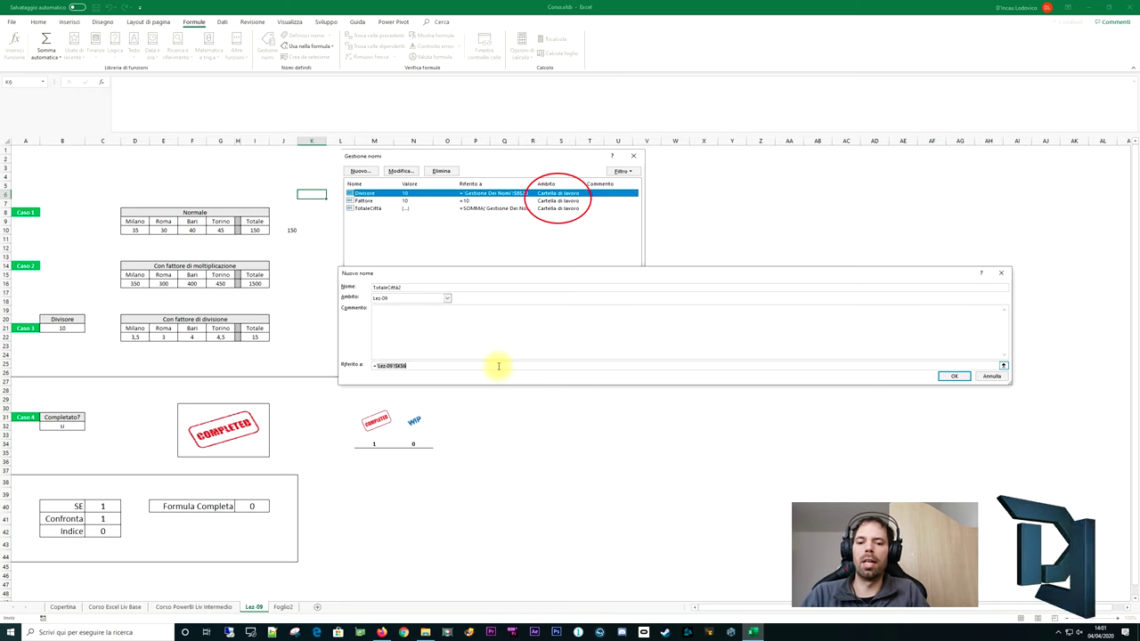
{"action": "type", "text": "Somma("}
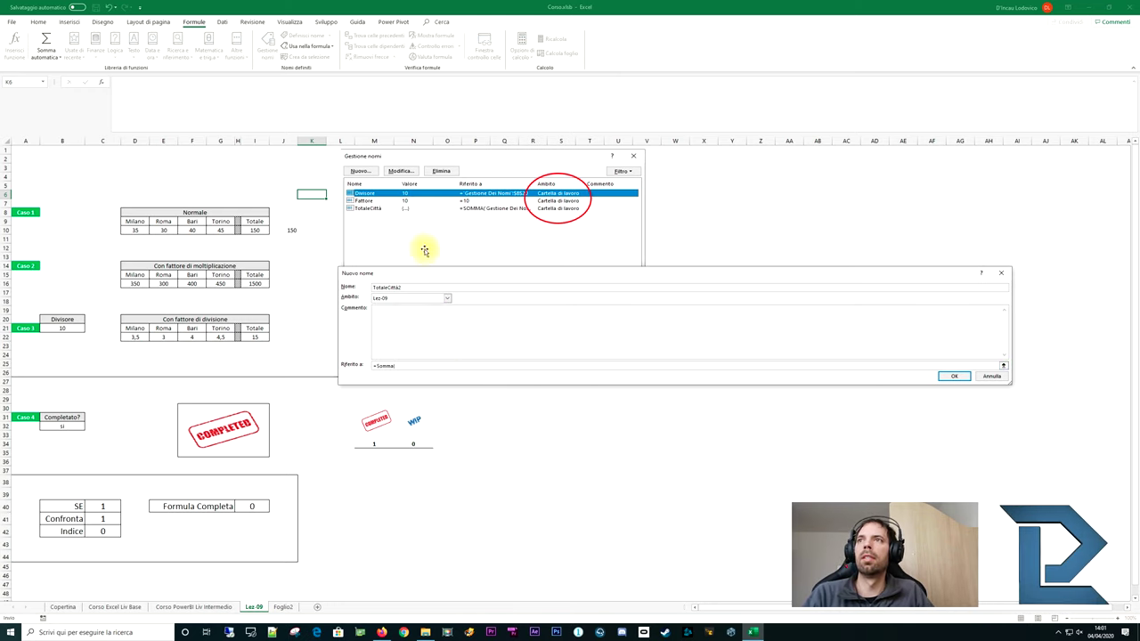
{"action": "left_click_drag", "start_coordinate": [135, 230], "coordinate": [220, 231]}
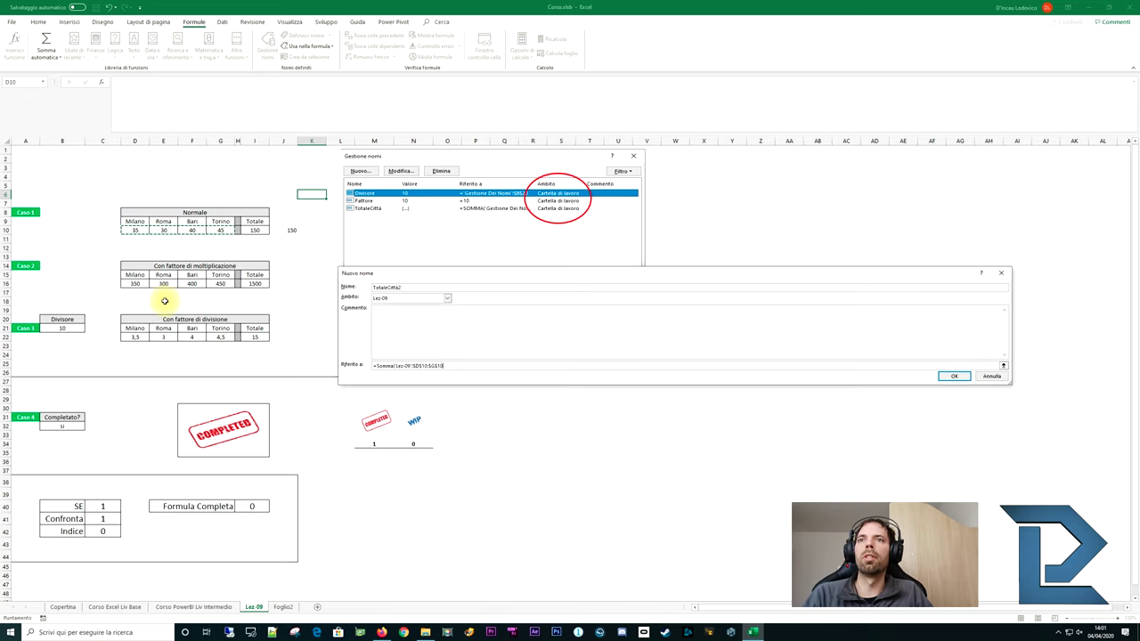
{"action": "type", "text": ")"}
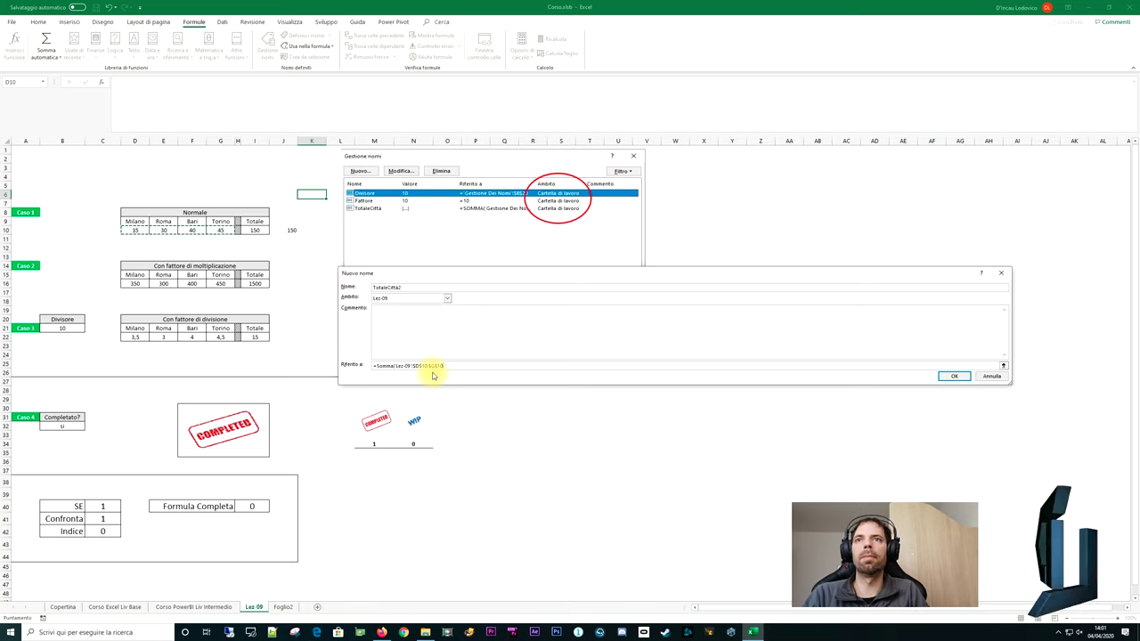
{"action": "left_click", "coordinate": [951, 376]}
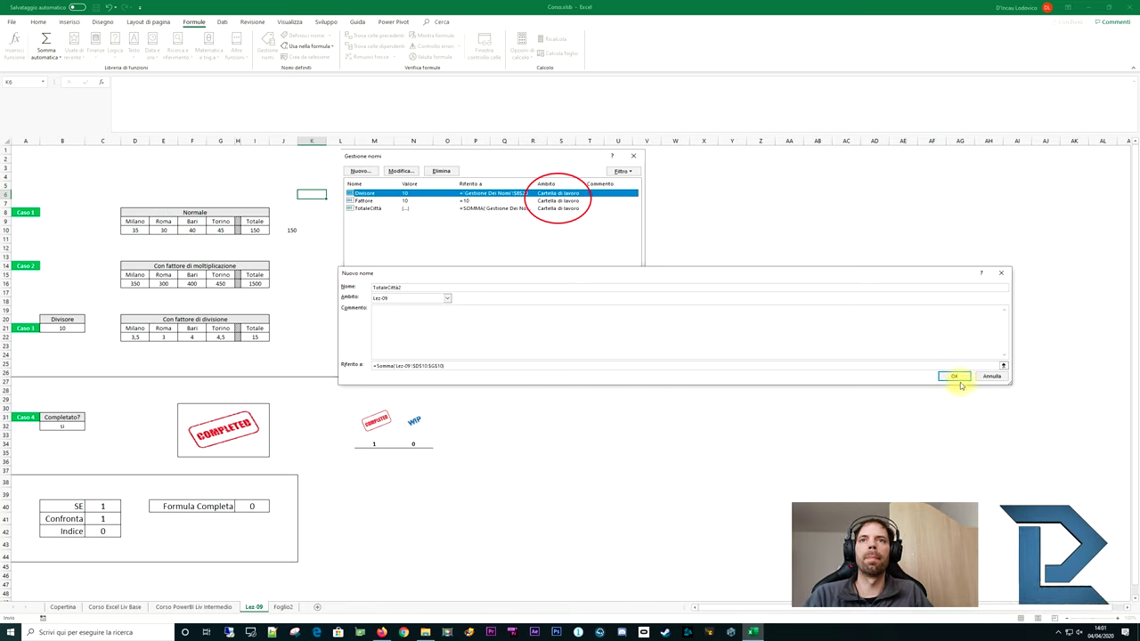
{"action": "left_click", "coordinate": [955, 377]}
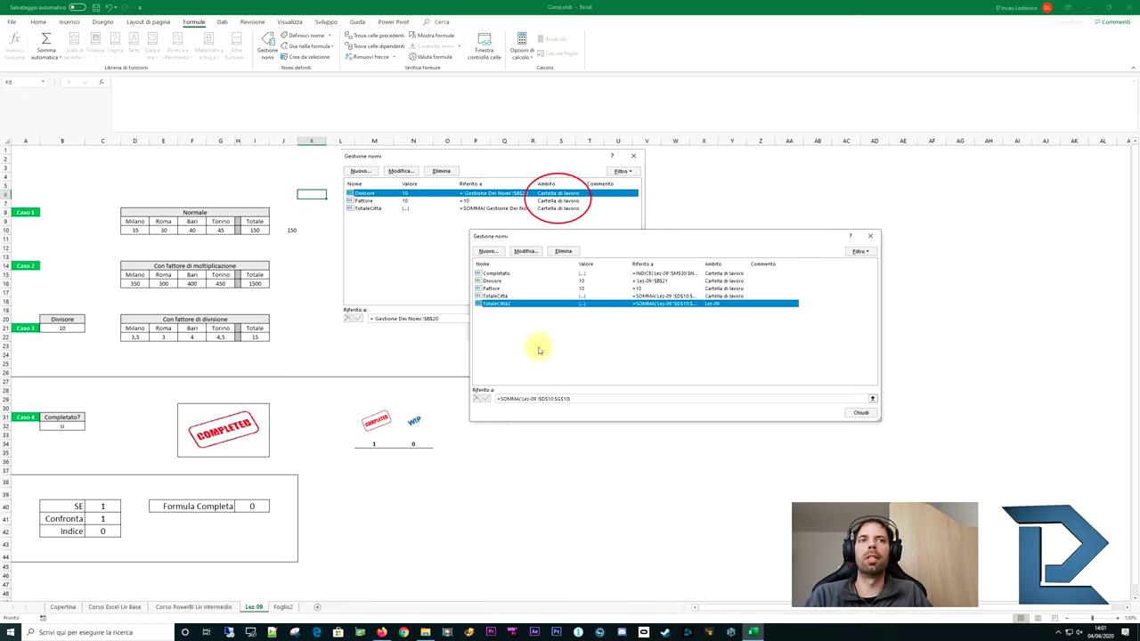
Enter =TotaleCittà2 in J10 on Lez-09, returning 150
{"action": "left_click", "coordinate": [860, 413]}
{"action": "left_click", "coordinate": [287, 228]}
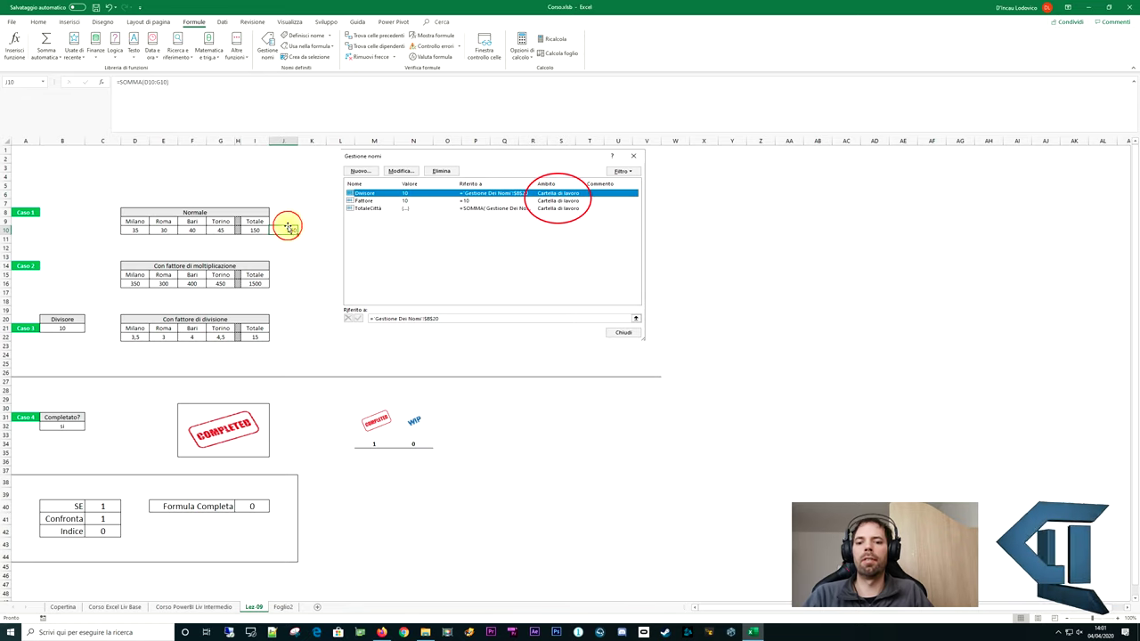
{"action": "type", "text": "="}
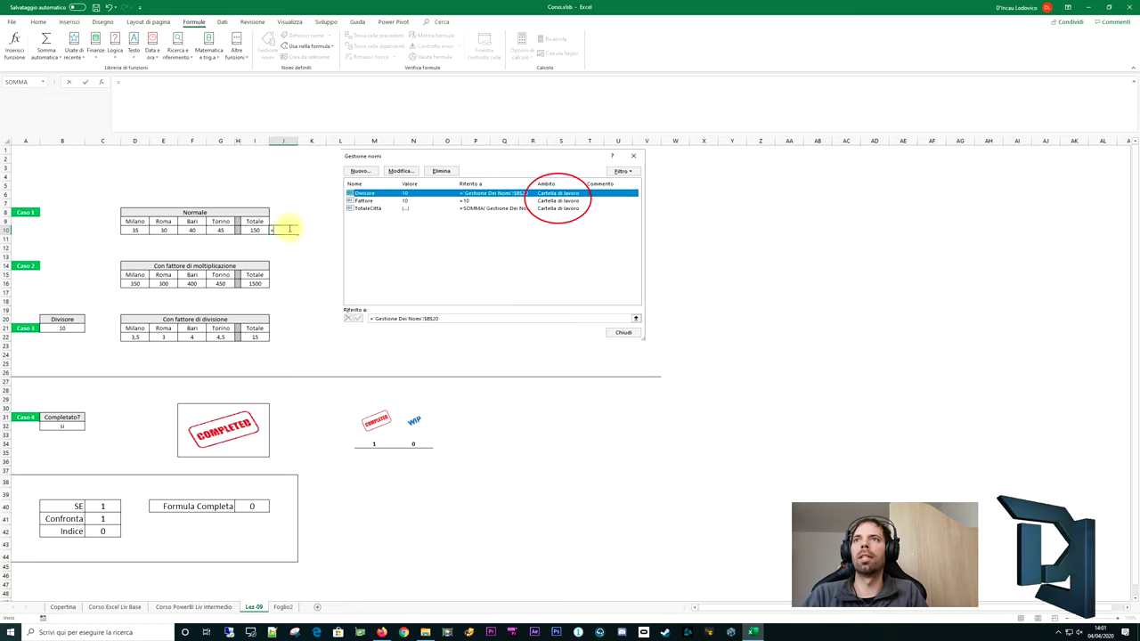
{"action": "type", "text": "tota"}
{"action": "key", "text": "Return"}
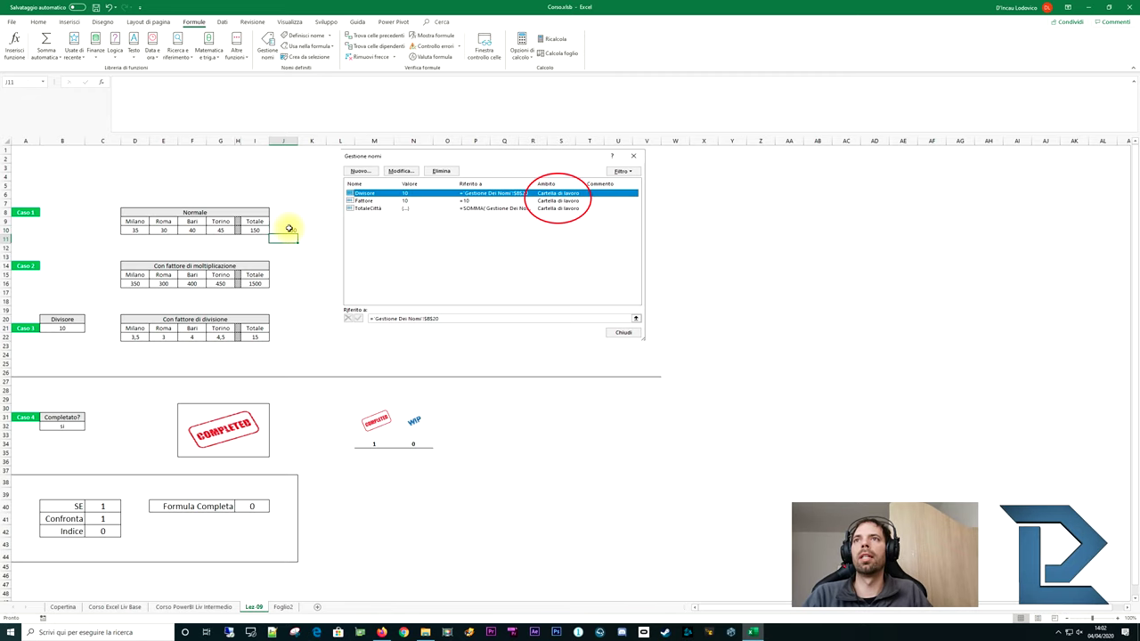
{"action": "left_click_drag", "start_coordinate": [170, 82], "coordinate": [27, 71]}
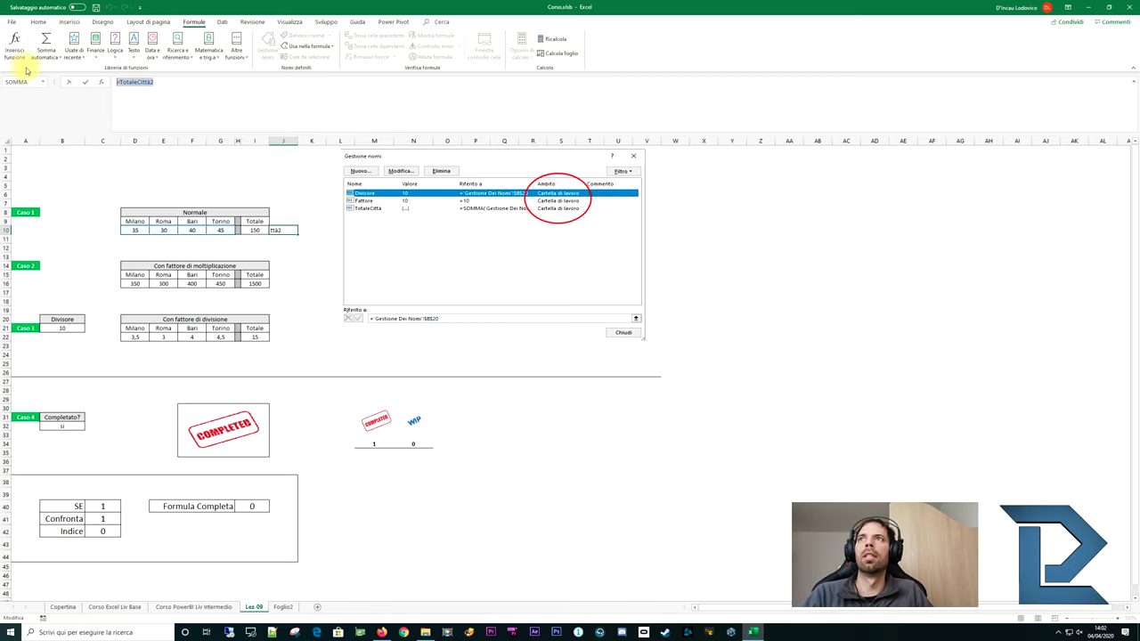
Enter =TotaleCittà2 in F7 on Foglio2, which returns #NOME?, then go back to Lez-09
{"action": "left_click", "coordinate": [283, 606]}
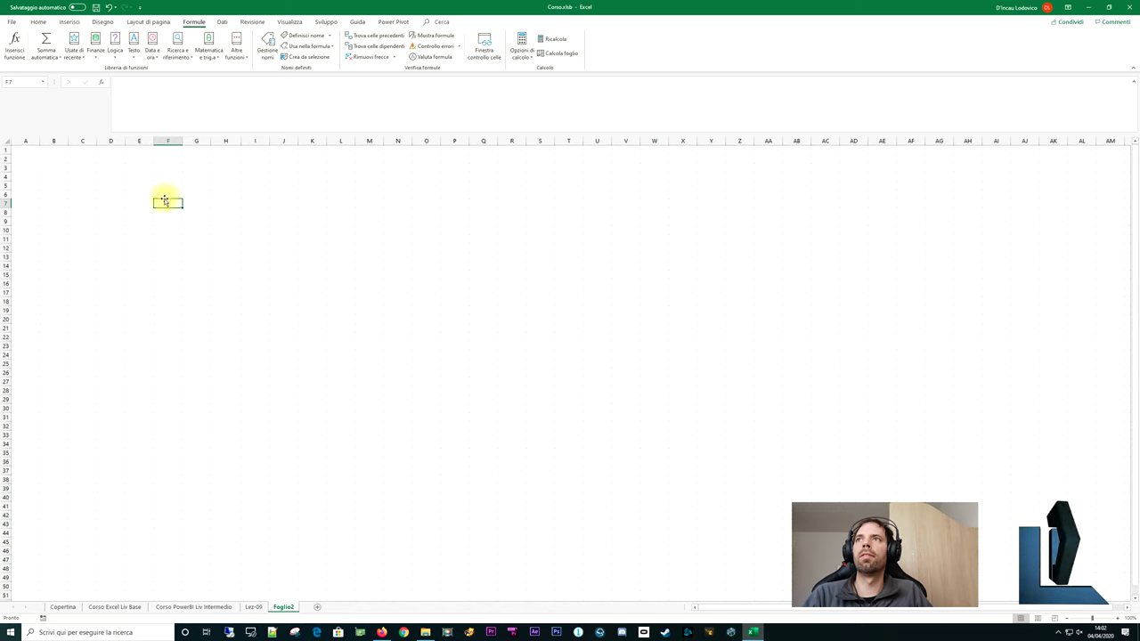
{"action": "left_click", "coordinate": [157, 92]}
{"action": "type", "text": "=TotaleCittà2"}
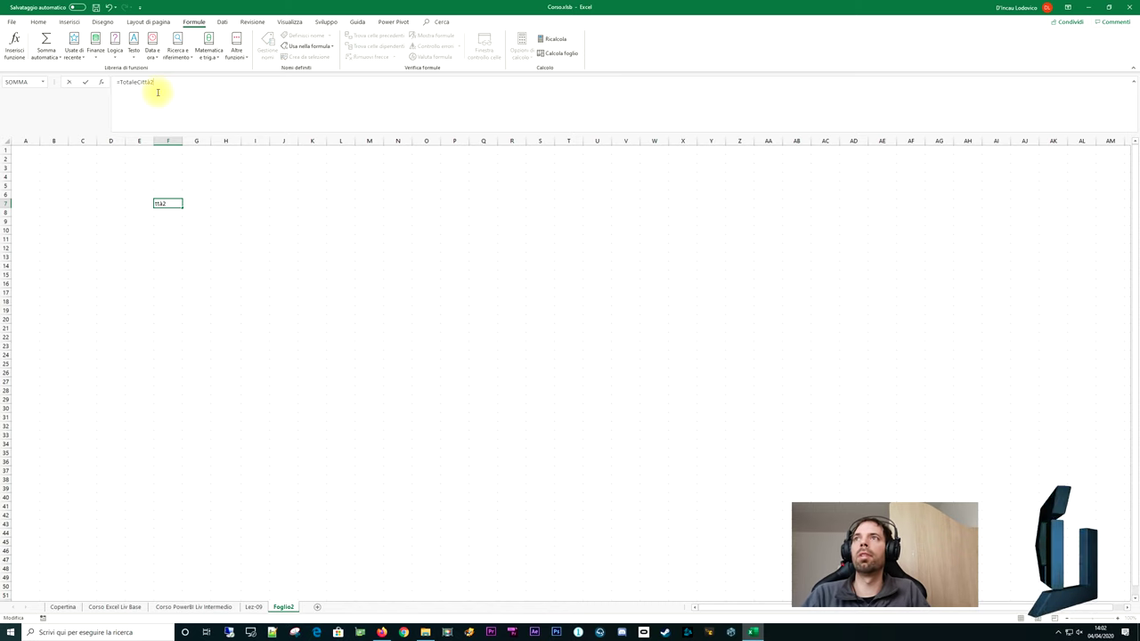
{"action": "key", "text": "BackSpace"}
{"action": "key", "text": "BackSpace"}
{"action": "key", "text": "BackSpace"}
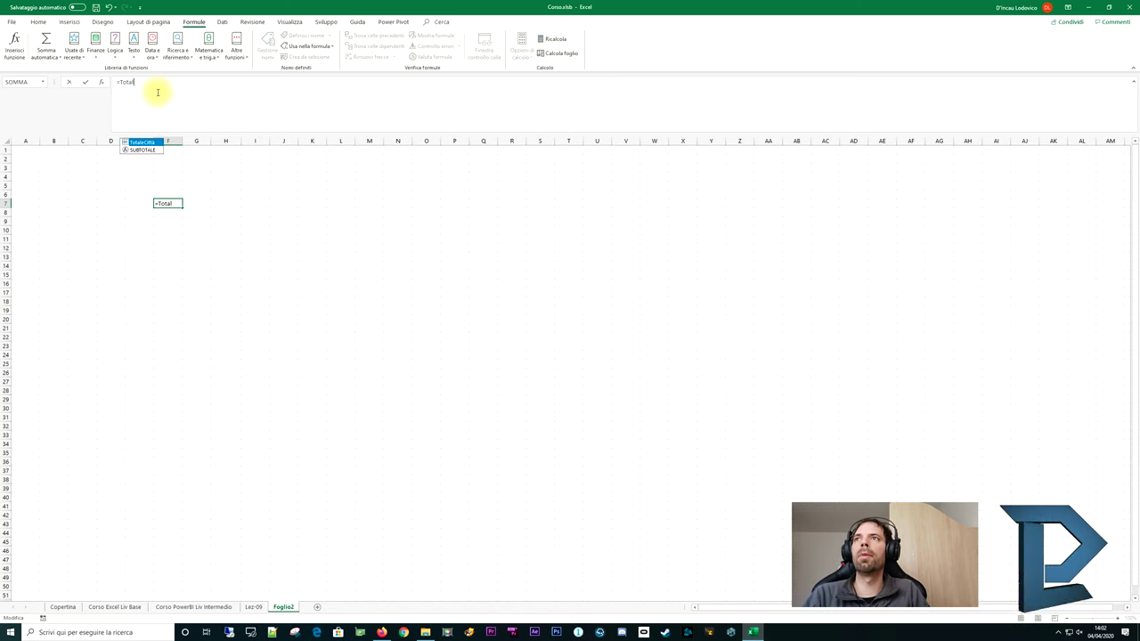
{"action": "key", "text": "BackSpace"}
{"action": "key", "text": "BackSpace"}
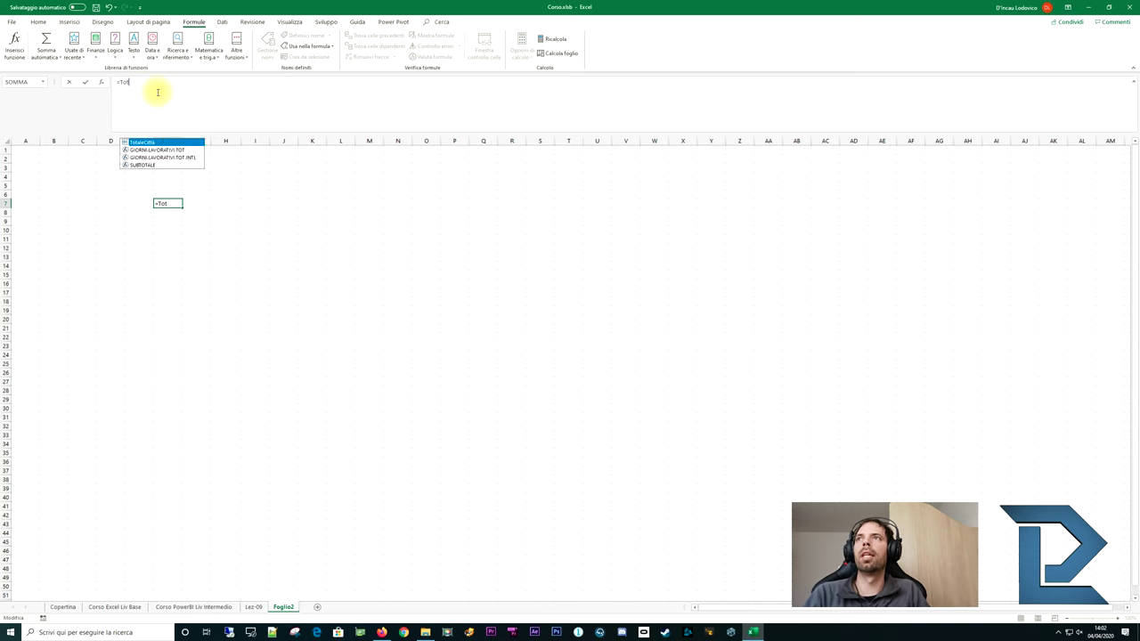
{"action": "key", "text": "BackSpace"}
{"action": "key", "text": "BackSpace"}
{"action": "key", "text": "BackSpace"}
{"action": "key", "text": "ctrl+Return"}
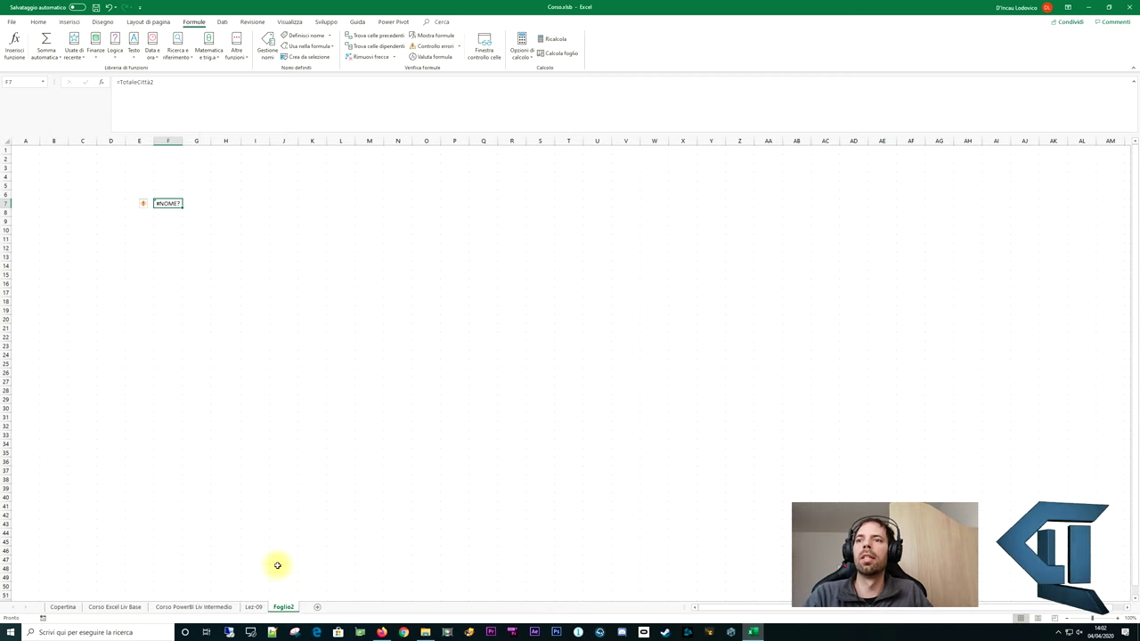
{"action": "left_click", "coordinate": [254, 606]}
In Name Manager, compare TotaleCittà's workbook scope with TotaleCittà2's Lez-09 scope
{"action": "left_click", "coordinate": [267, 46]}
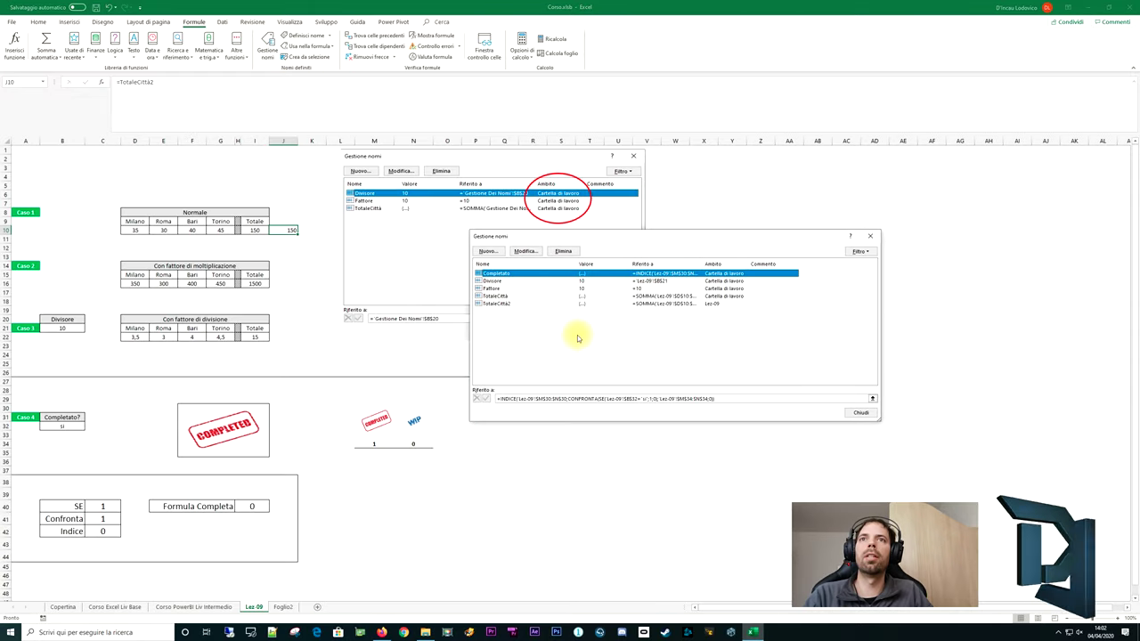
{"action": "left_click", "coordinate": [504, 304]}
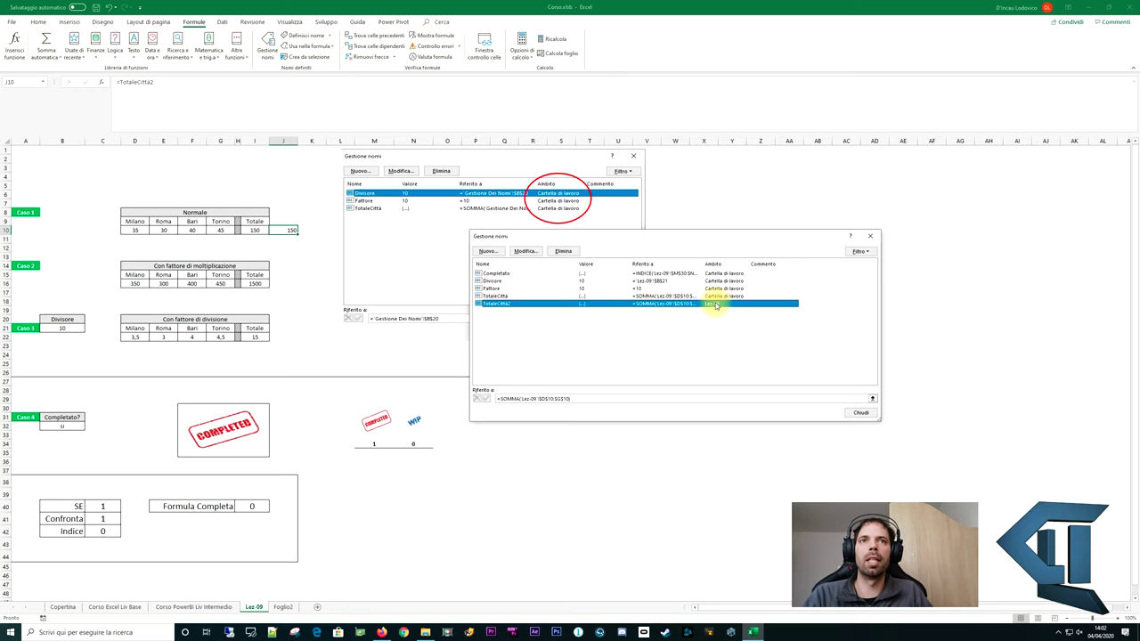
{"action": "left_click", "coordinate": [712, 297]}
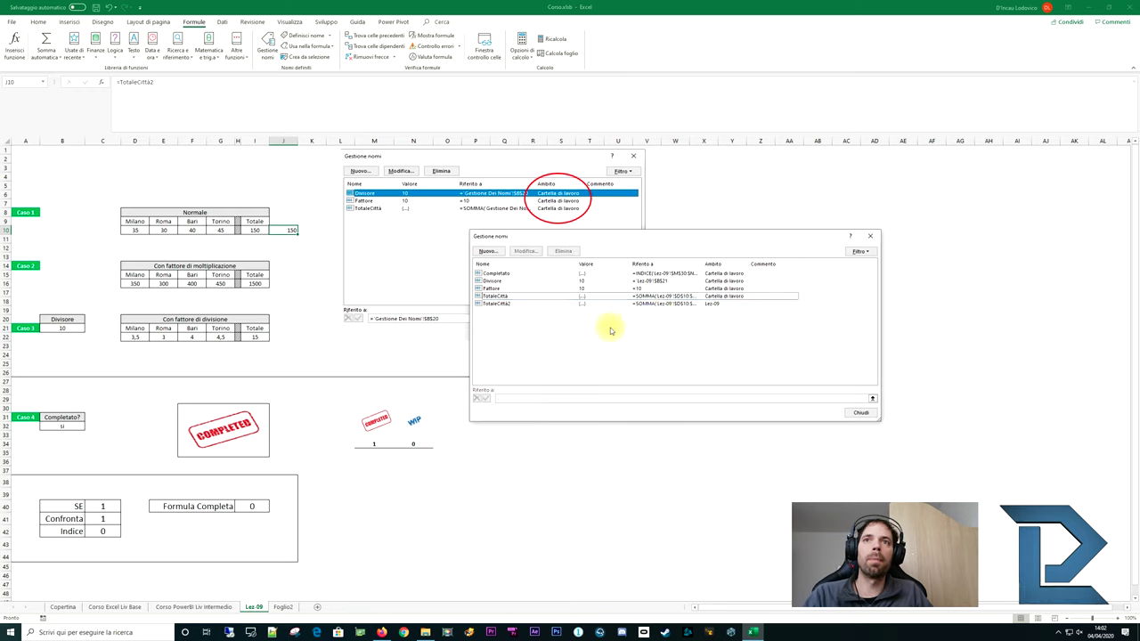
{"action": "left_click", "coordinate": [513, 305]}
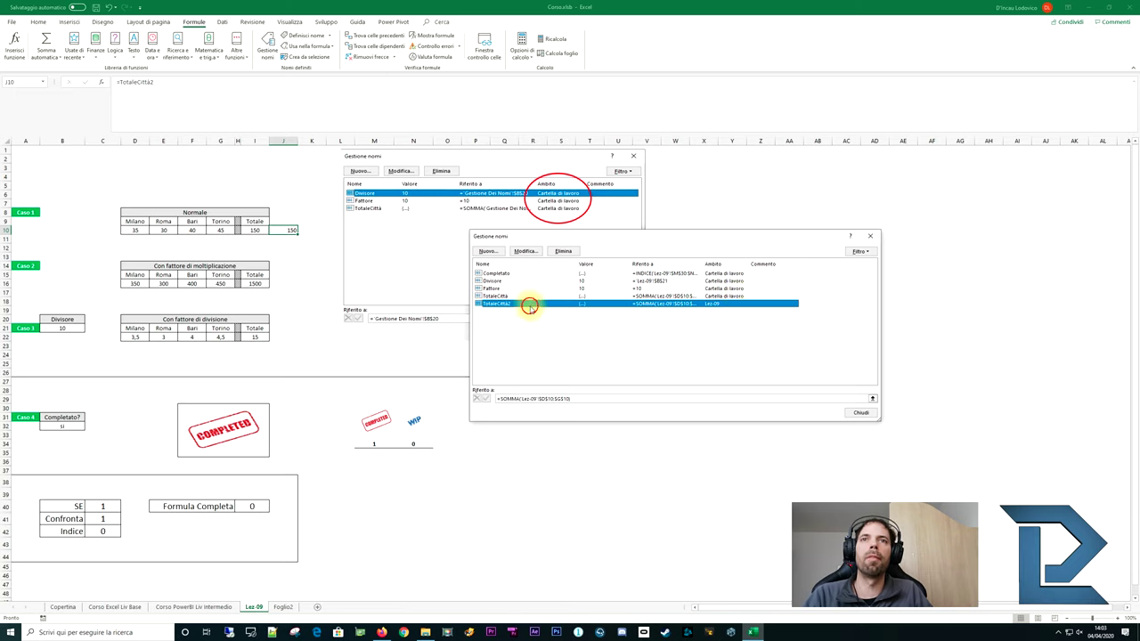
{"action": "left_click", "coordinate": [527, 321]}
{"action": "left_click", "coordinate": [732, 296]}
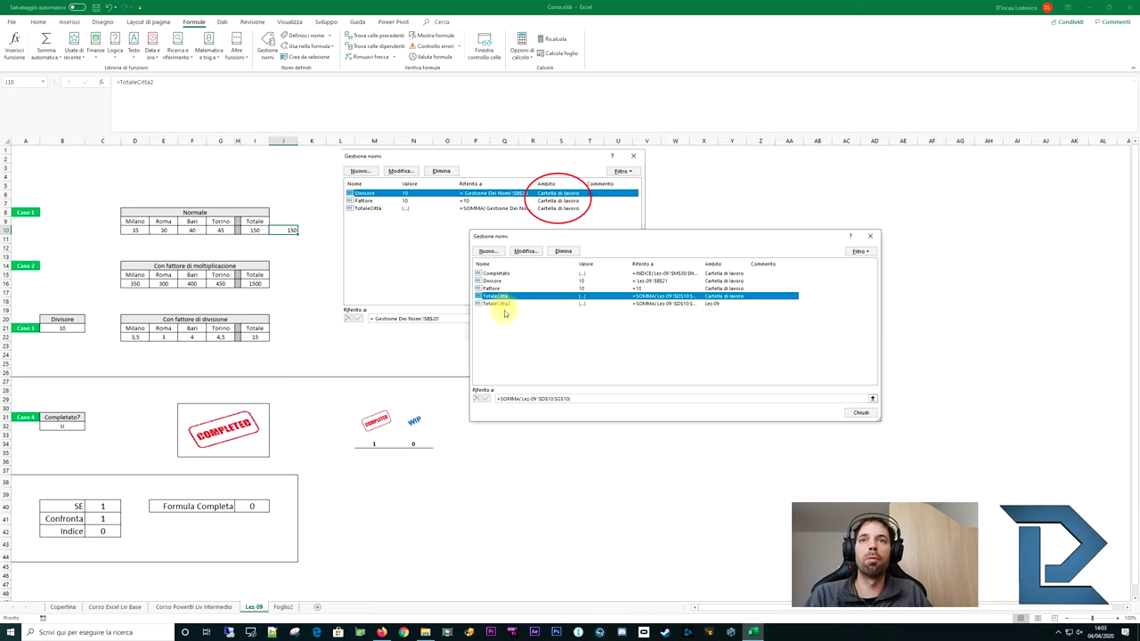
{"action": "left_click", "coordinate": [514, 318]}
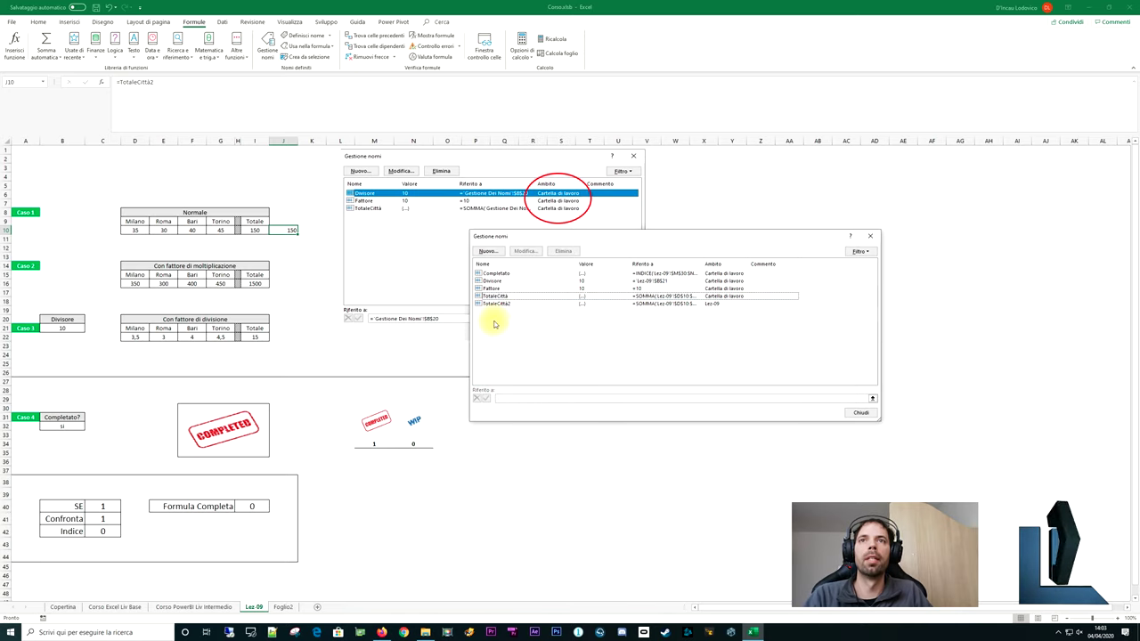
{"action": "left_click", "coordinate": [512, 296]}
{"action": "left_click", "coordinate": [514, 304]}
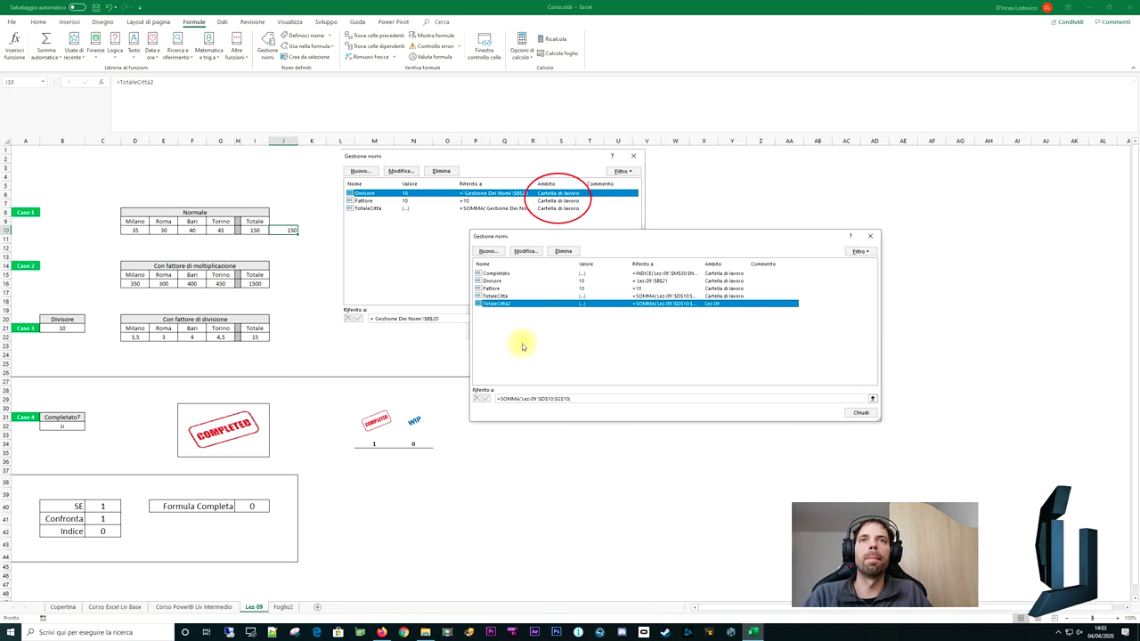
{"action": "left_click", "coordinate": [519, 341]}
{"action": "left_click", "coordinate": [509, 296]}
{"action": "left_click", "coordinate": [505, 303]}
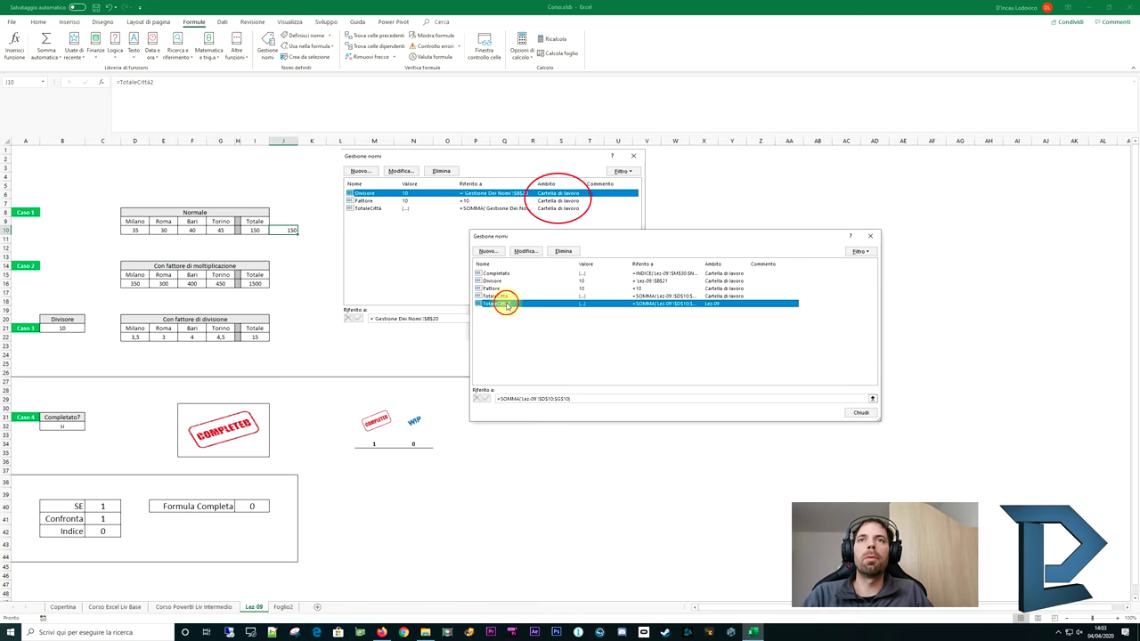
{"action": "left_click", "coordinate": [725, 299]}
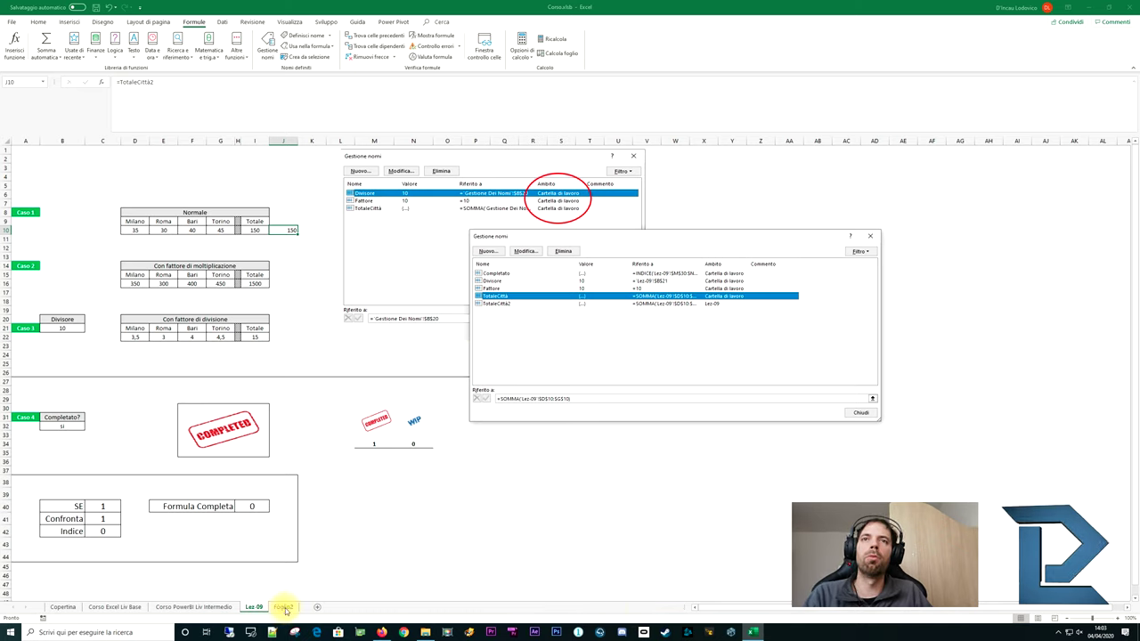
Delete the name TotaleCittà2 and clear the resulting #NOME? error from J10
{"action": "left_click", "coordinate": [506, 304]}
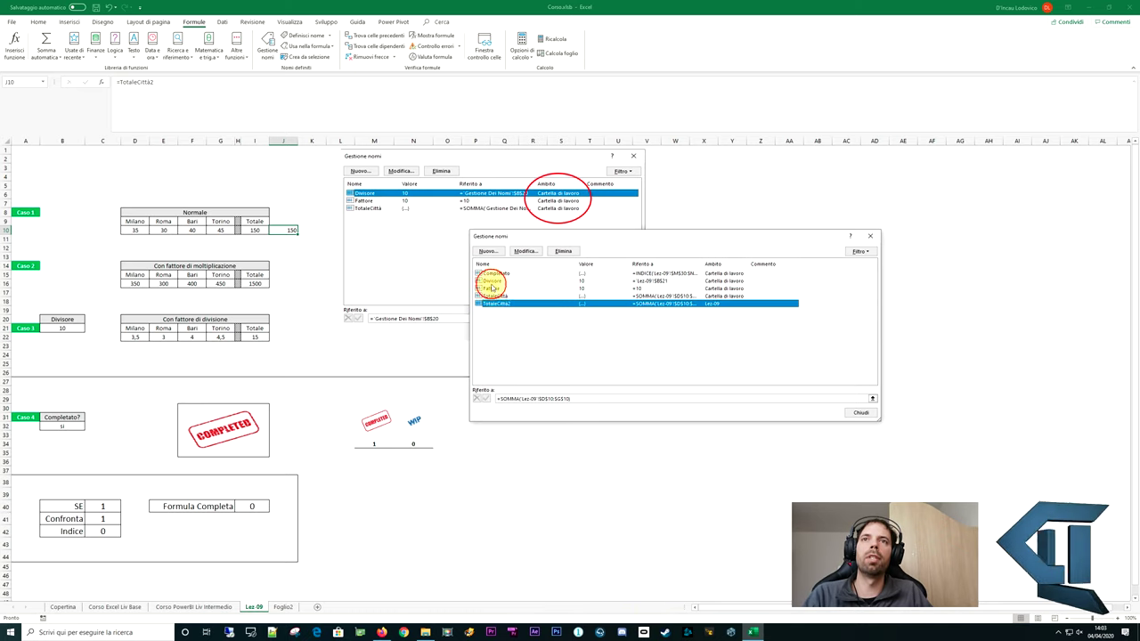
{"action": "left_click", "coordinate": [605, 344]}
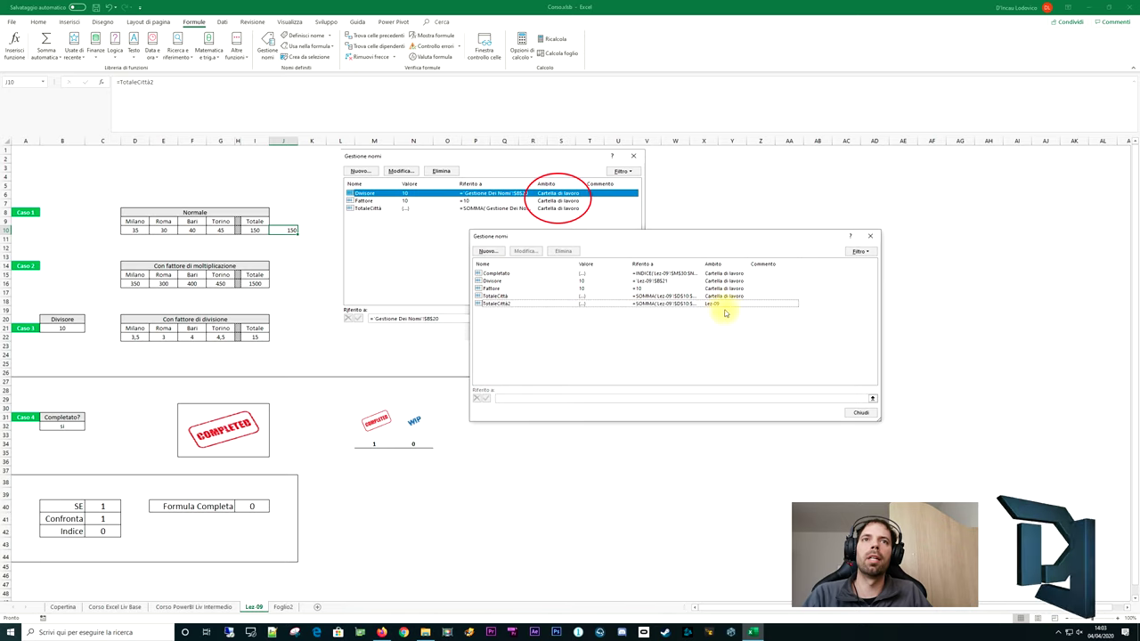
{"action": "left_click", "coordinate": [720, 304]}
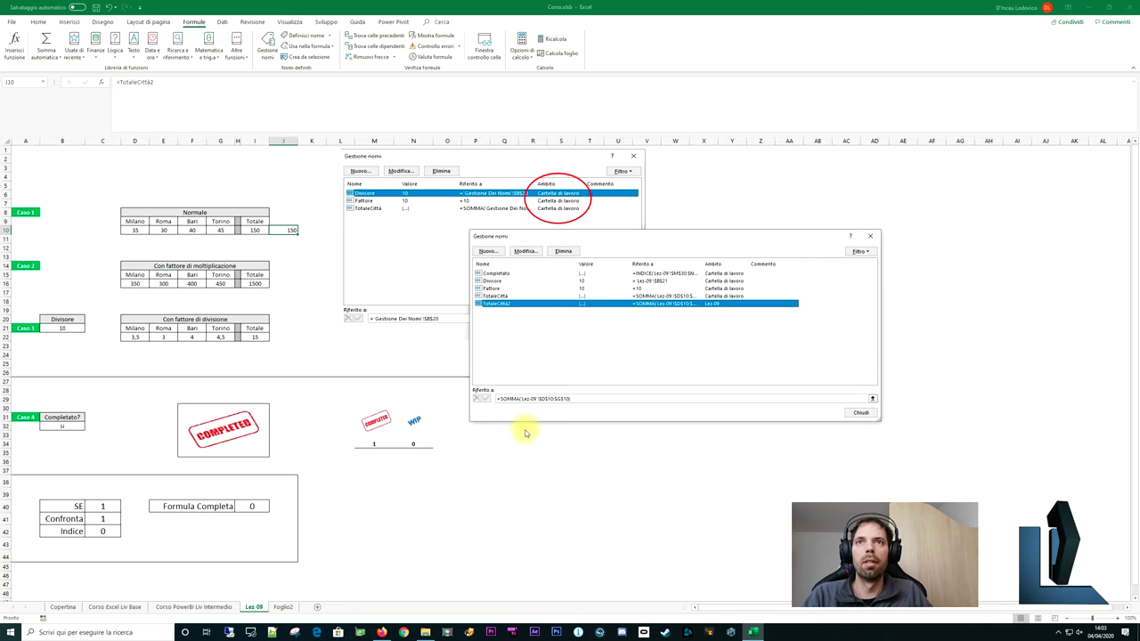
{"action": "left_click", "coordinate": [505, 311]}
{"action": "left_click", "coordinate": [504, 304]}
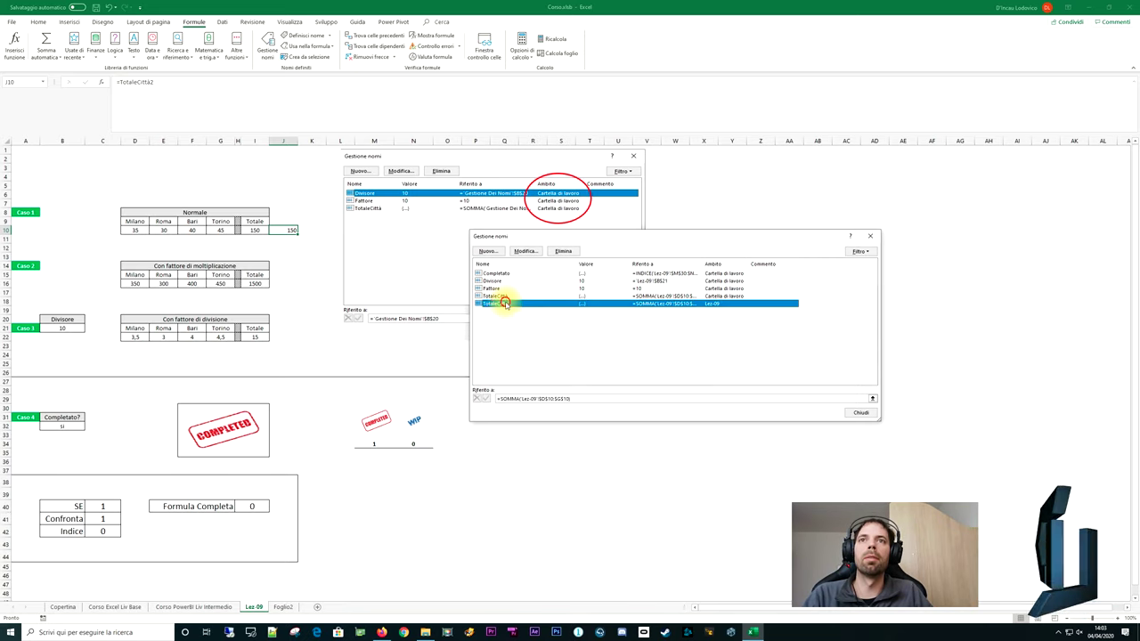
{"action": "left_click", "coordinate": [508, 331]}
{"action": "left_click", "coordinate": [503, 304]}
{"action": "left_click", "coordinate": [567, 250]}
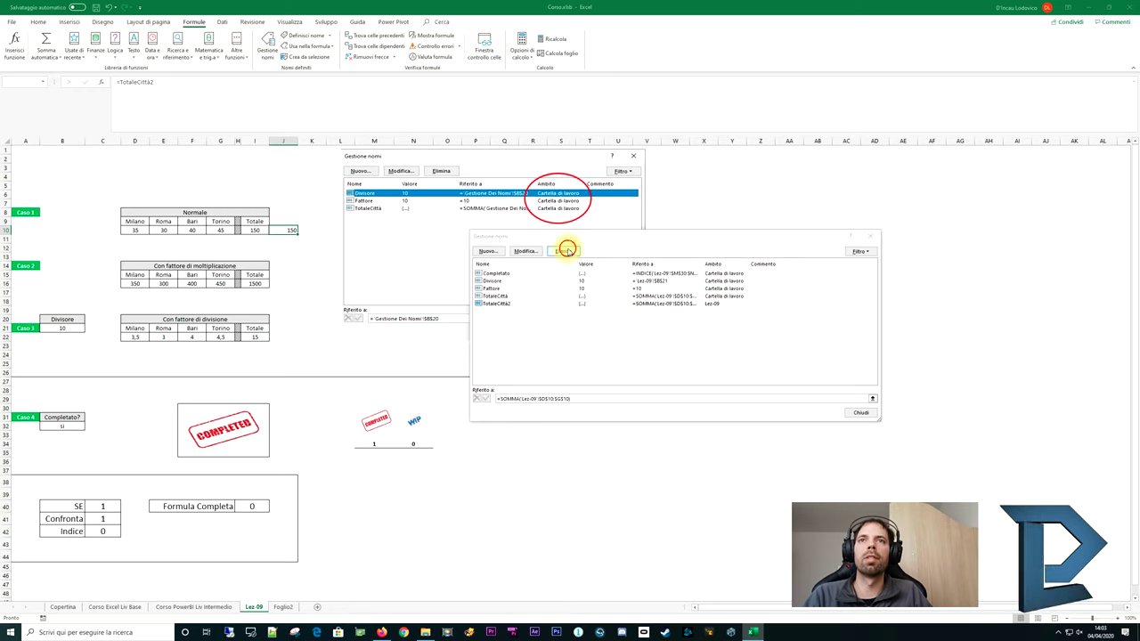
{"action": "left_click", "coordinate": [572, 342]}
{"action": "left_click", "coordinate": [860, 413]}
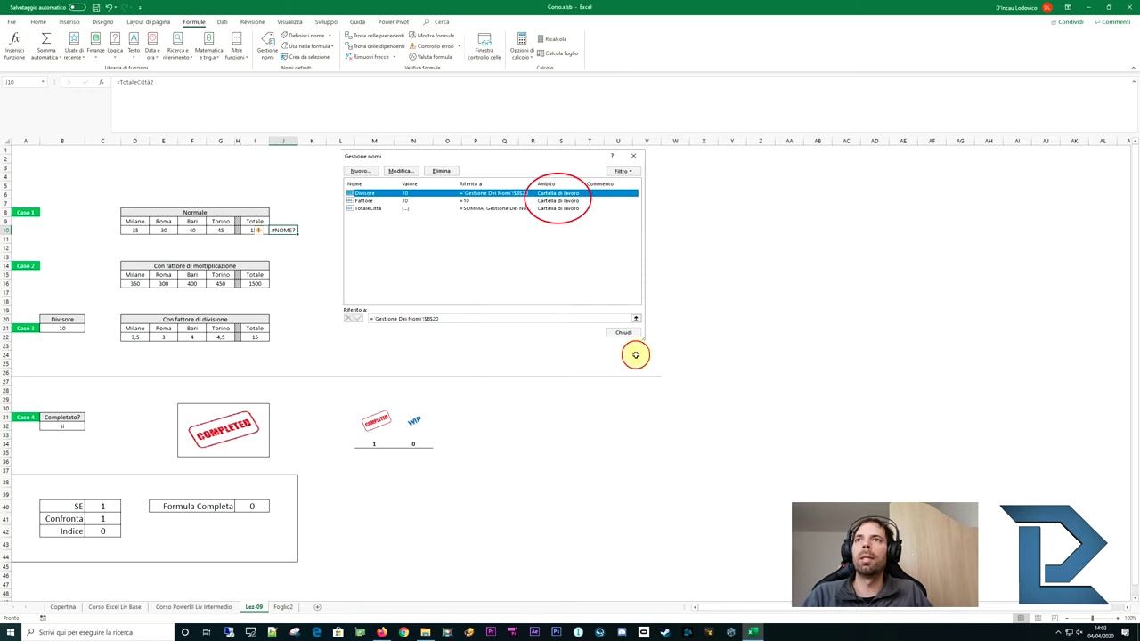
{"action": "key", "text": "Delete"}
Inspect D16's formula =D10*Fattore under the Con fattore di moltiplicazione heading
{"action": "left_click", "coordinate": [302, 275]}
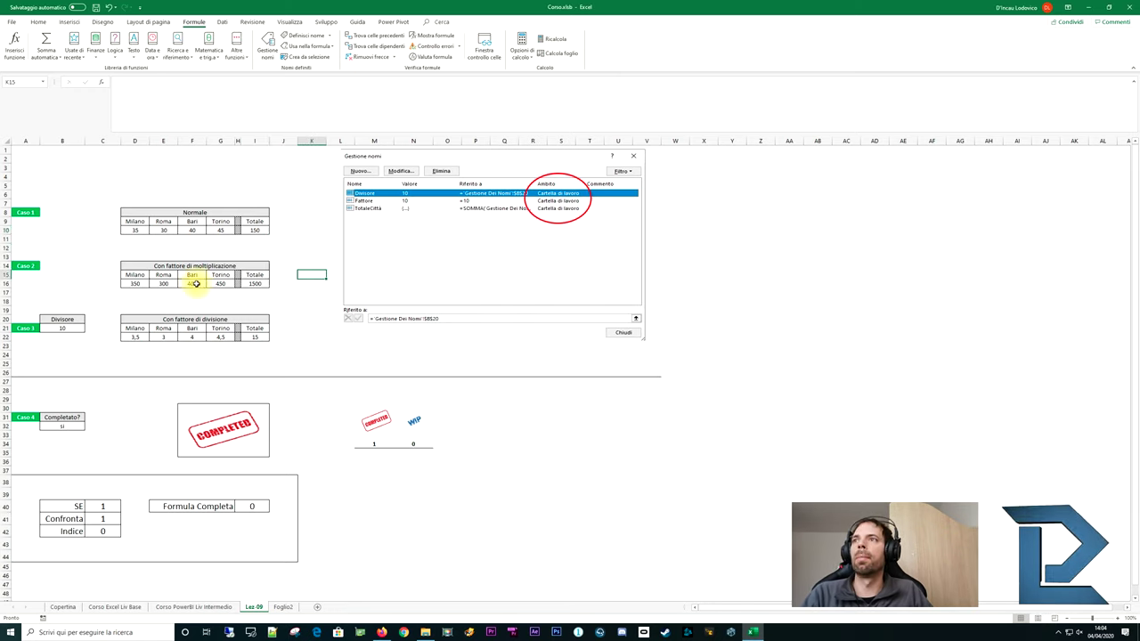
{"action": "left_click", "coordinate": [22, 265]}
{"action": "left_click", "coordinate": [152, 265]}
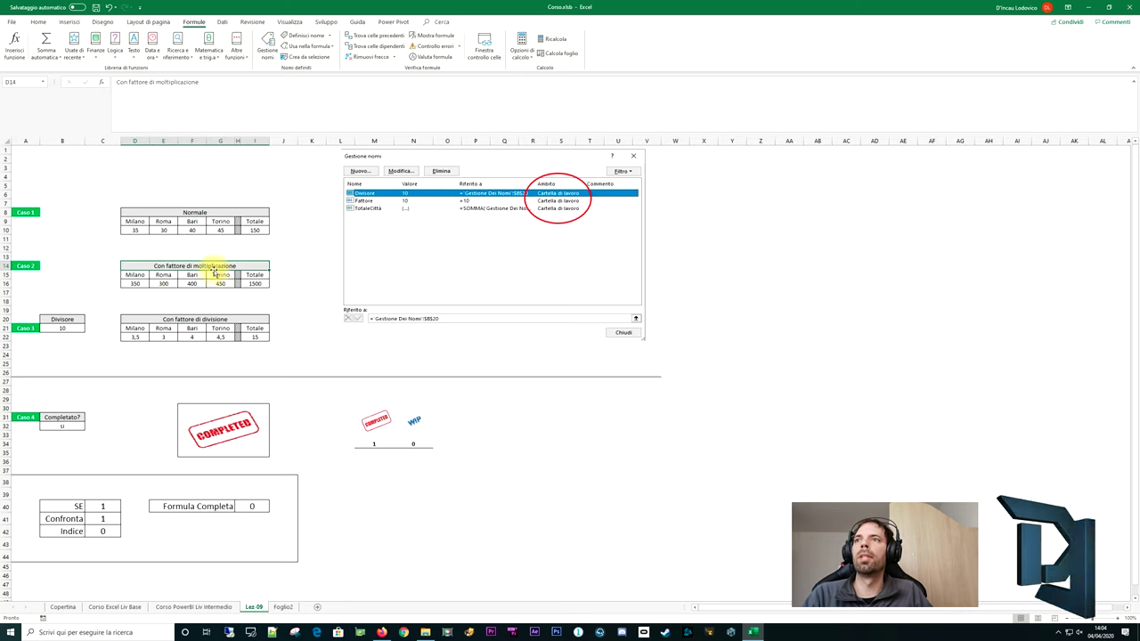
{"action": "left_click", "coordinate": [134, 283]}
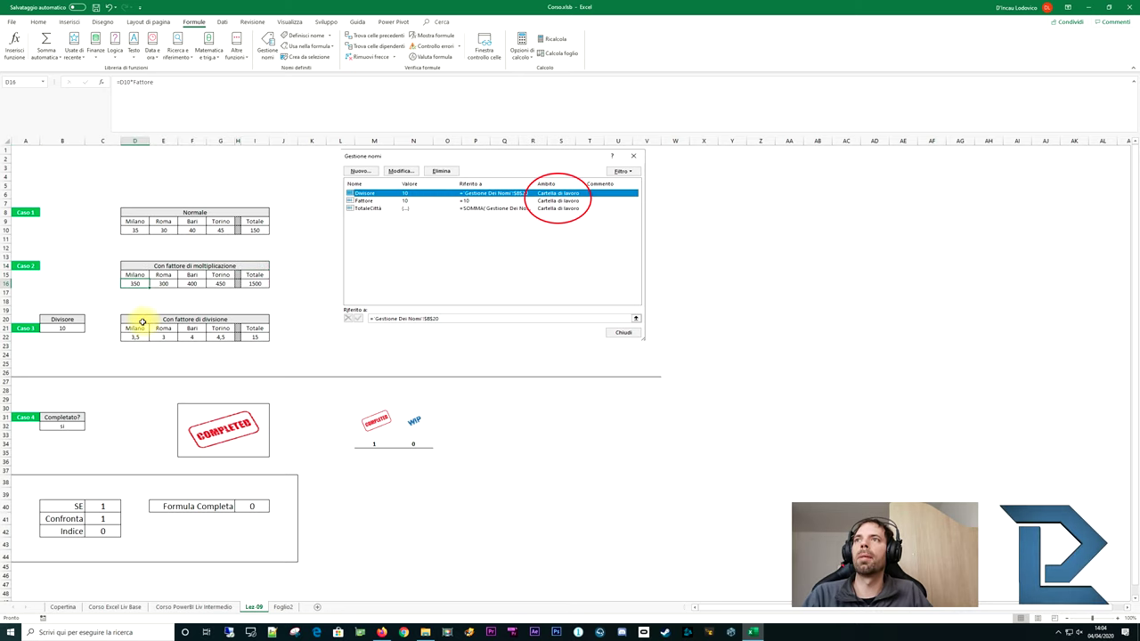
{"action": "key", "text": "F2"}
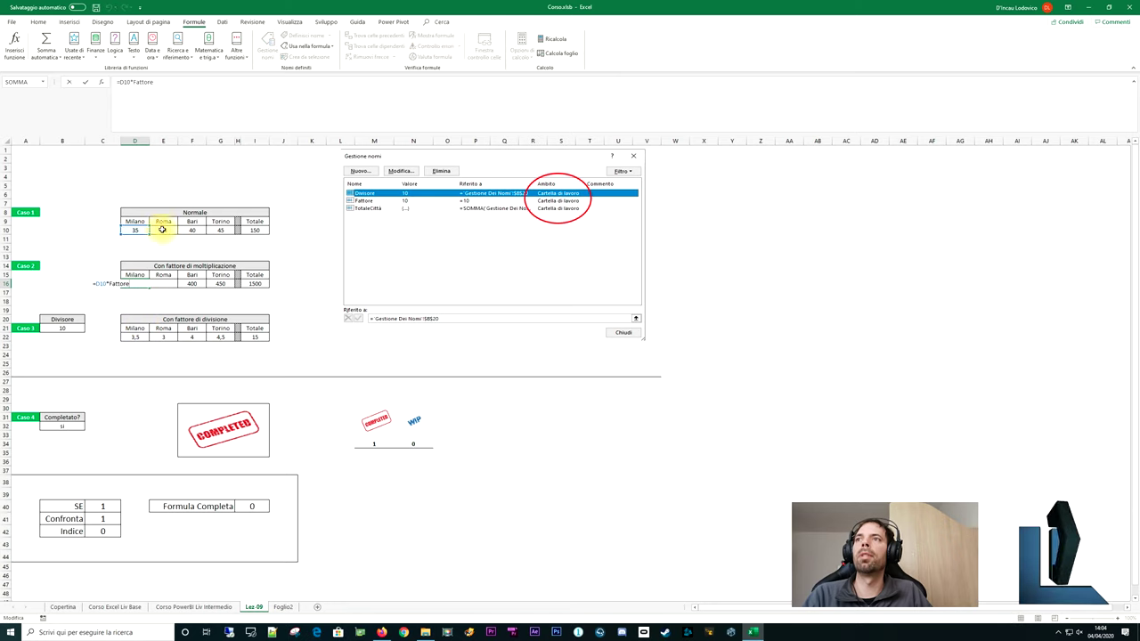
{"action": "key", "text": "Escape"}
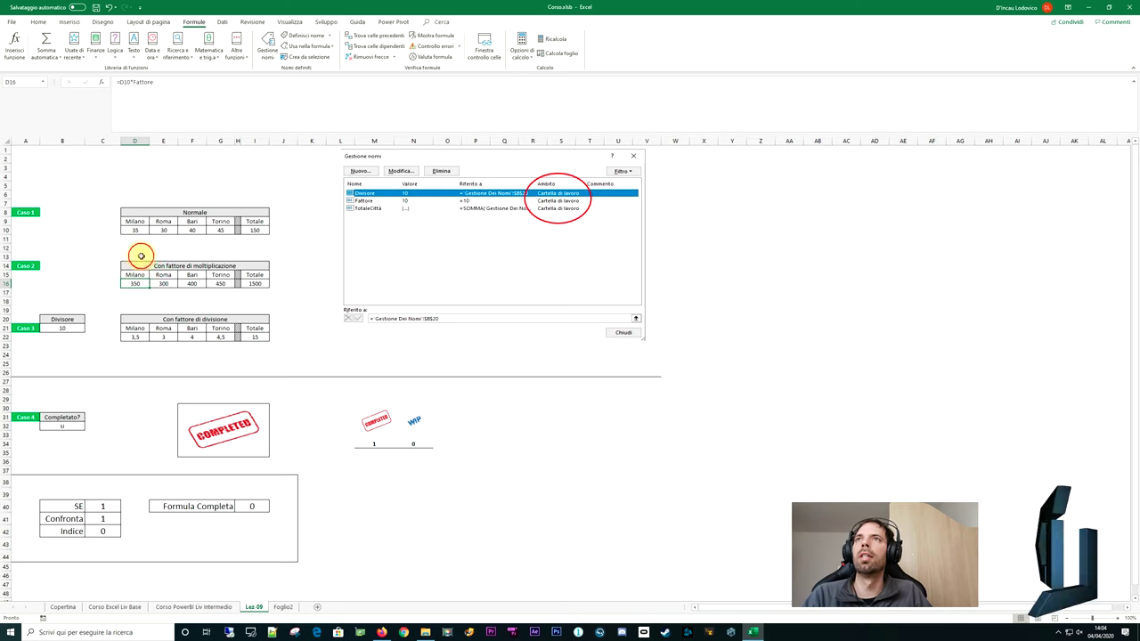
In Name Manager, confirm Fattore holds the value 10, cancelling an unneeded new name
{"action": "left_click", "coordinate": [262, 59]}
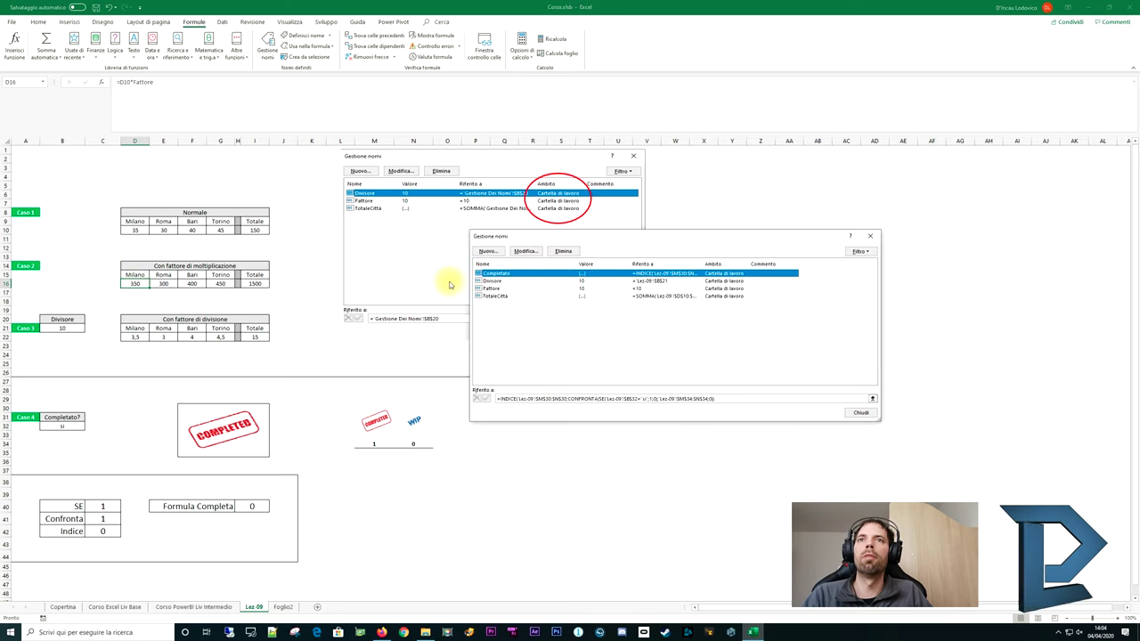
{"action": "left_click", "coordinate": [492, 288]}
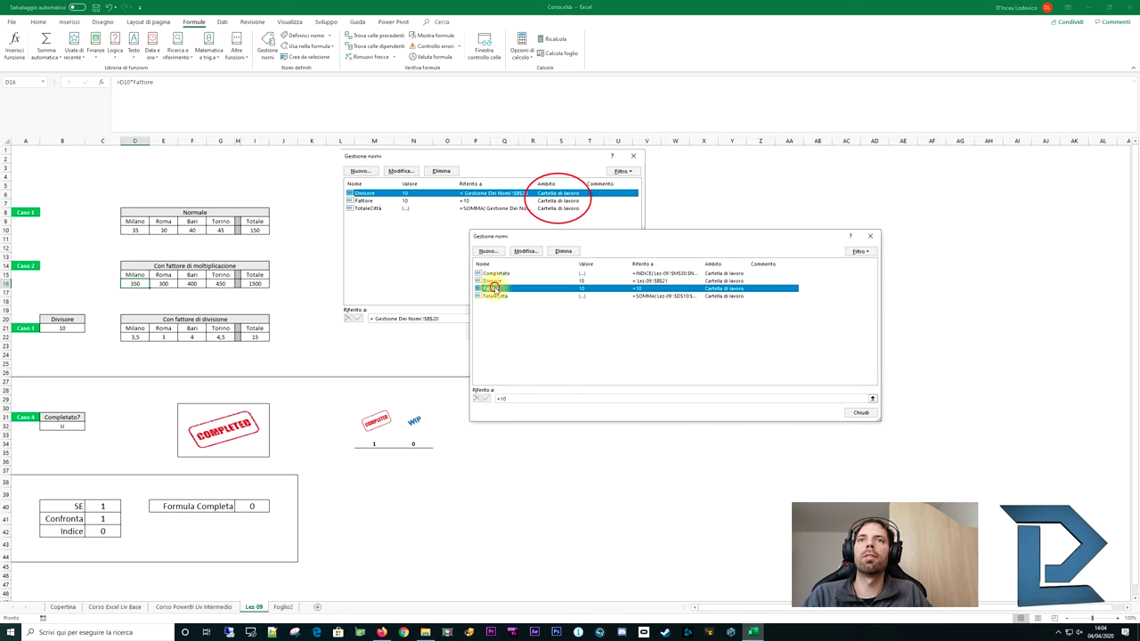
{"action": "left_click", "coordinate": [519, 353]}
{"action": "left_click", "coordinate": [488, 251]}
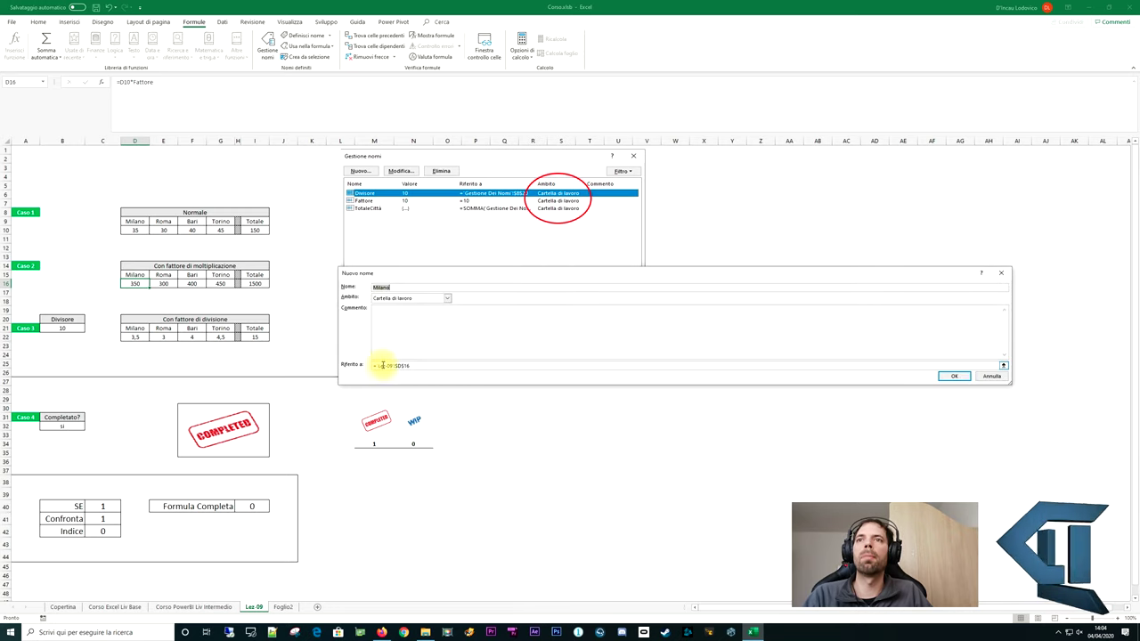
{"action": "left_click_drag", "start_coordinate": [376, 365], "coordinate": [516, 375]}
{"action": "type", "text": "=10"}
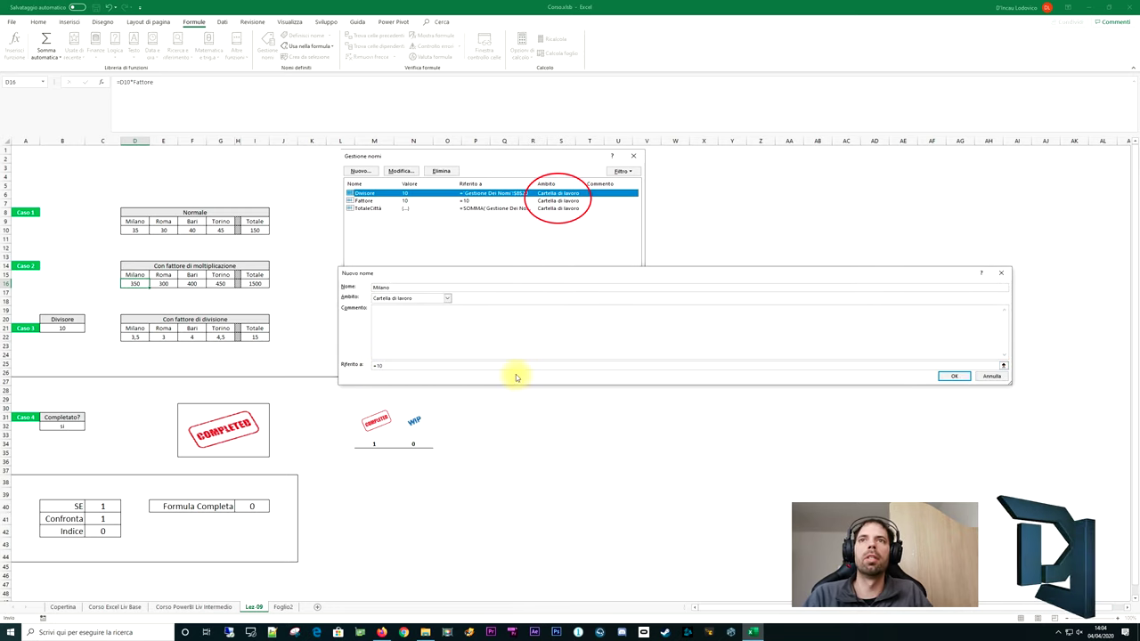
{"action": "key", "text": "Escape"}
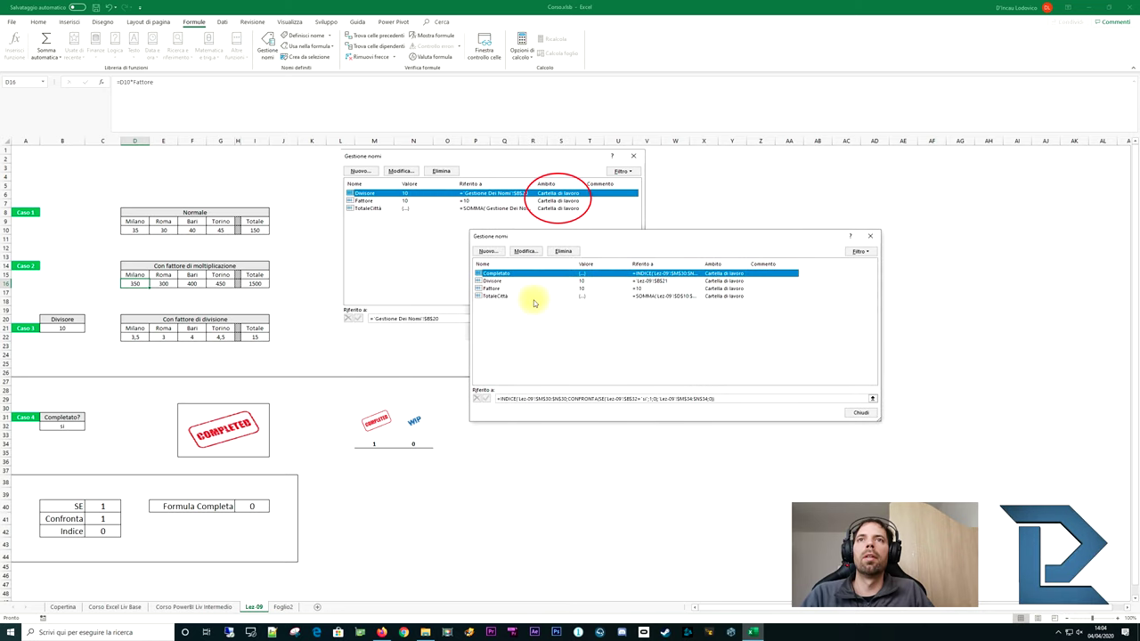
{"action": "left_click", "coordinate": [502, 288]}
{"action": "left_click", "coordinate": [869, 238]}
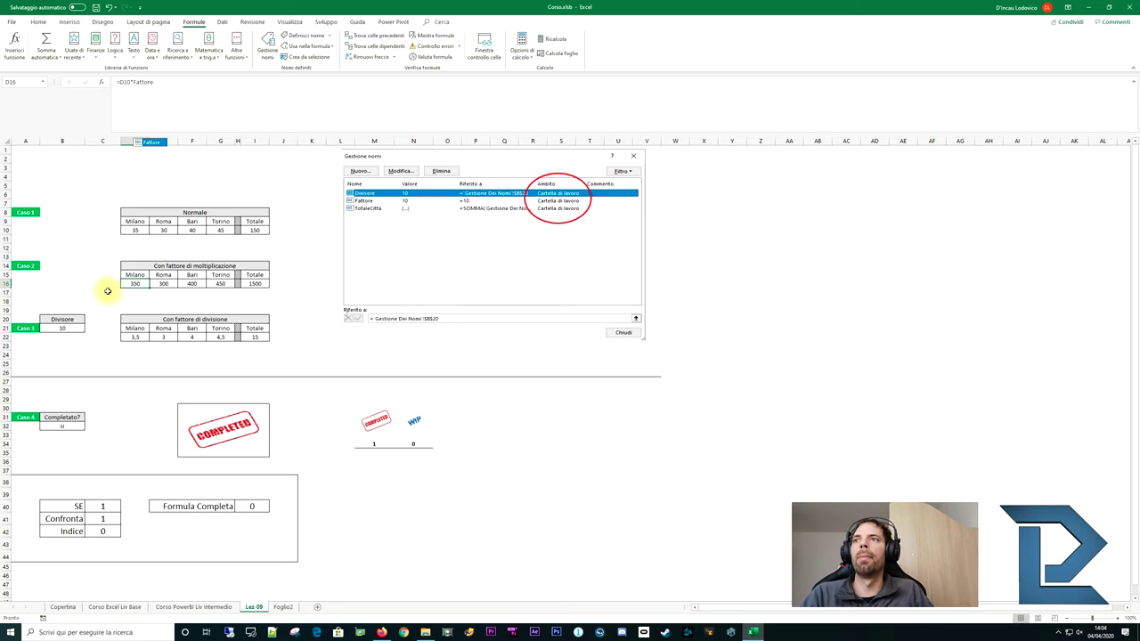
Review the Fattore-multiplied formulas across row 16, from Milano D16 to Torino G16
{"action": "left_click", "coordinate": [135, 81]}
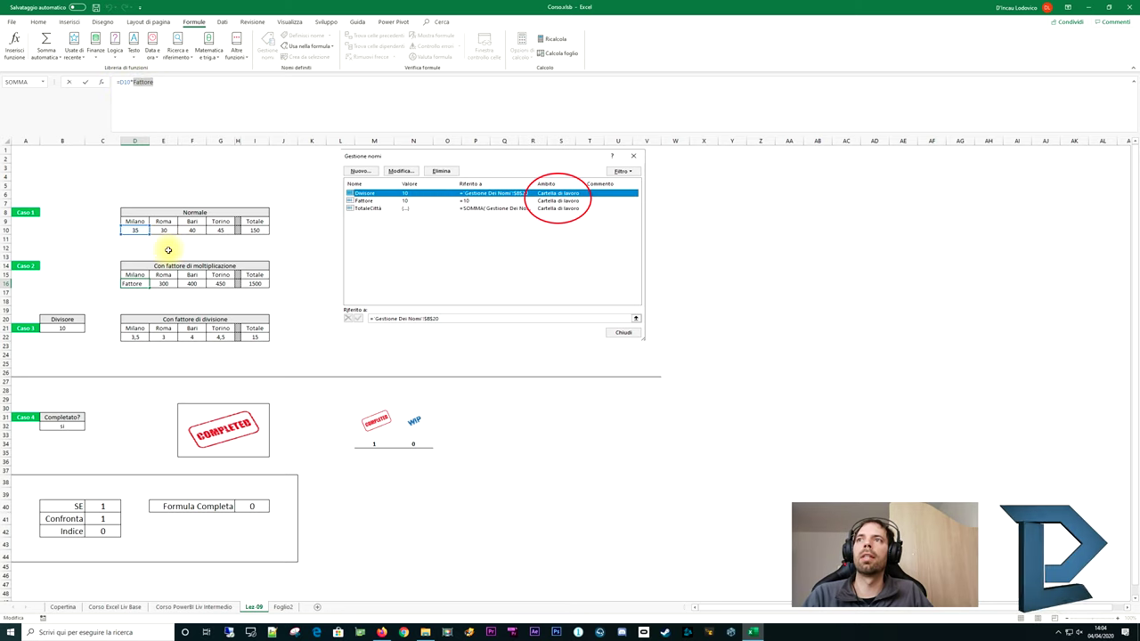
{"action": "left_click", "coordinate": [163, 284]}
{"action": "left_click", "coordinate": [192, 283]}
{"action": "left_click", "coordinate": [224, 283]}
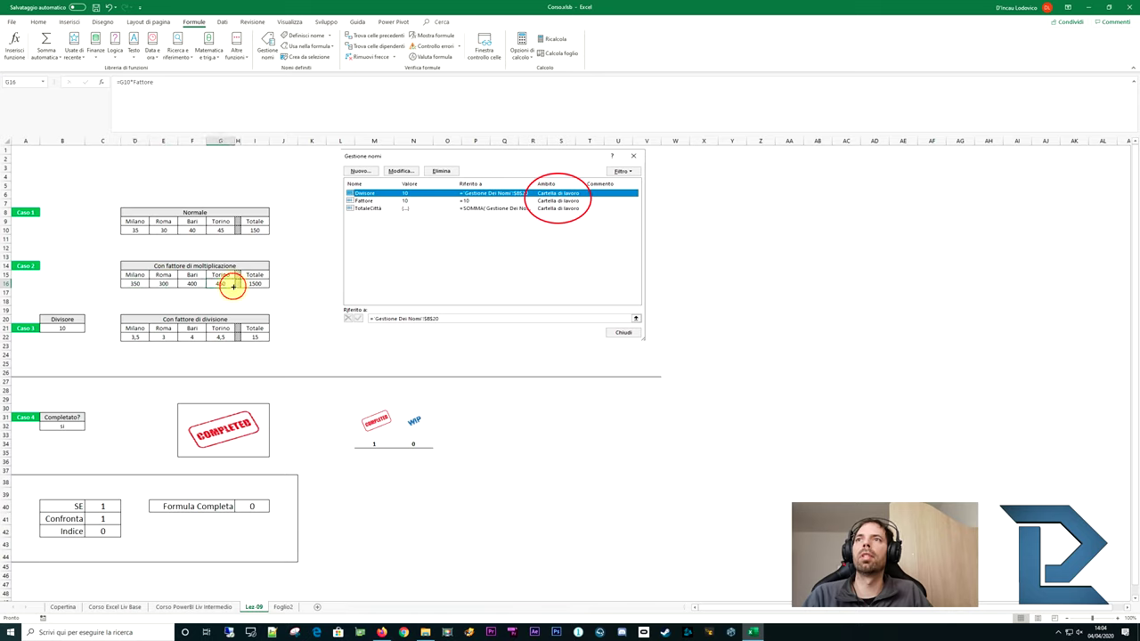
{"action": "left_click", "coordinate": [252, 283]}
{"action": "left_click", "coordinate": [187, 283]}
{"action": "left_click", "coordinate": [160, 283]}
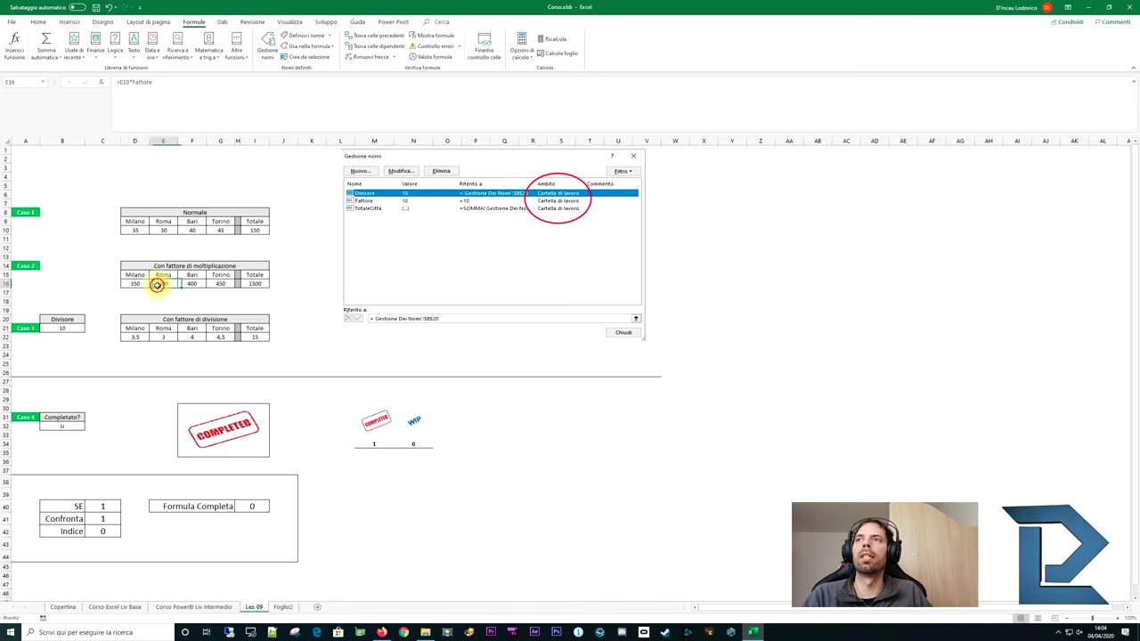
{"action": "left_click", "coordinate": [135, 283]}
Change Fattore's value from =10 to =15 in Name Manager, then select row 16 to check its 2250 total
{"action": "left_click", "coordinate": [267, 46]}
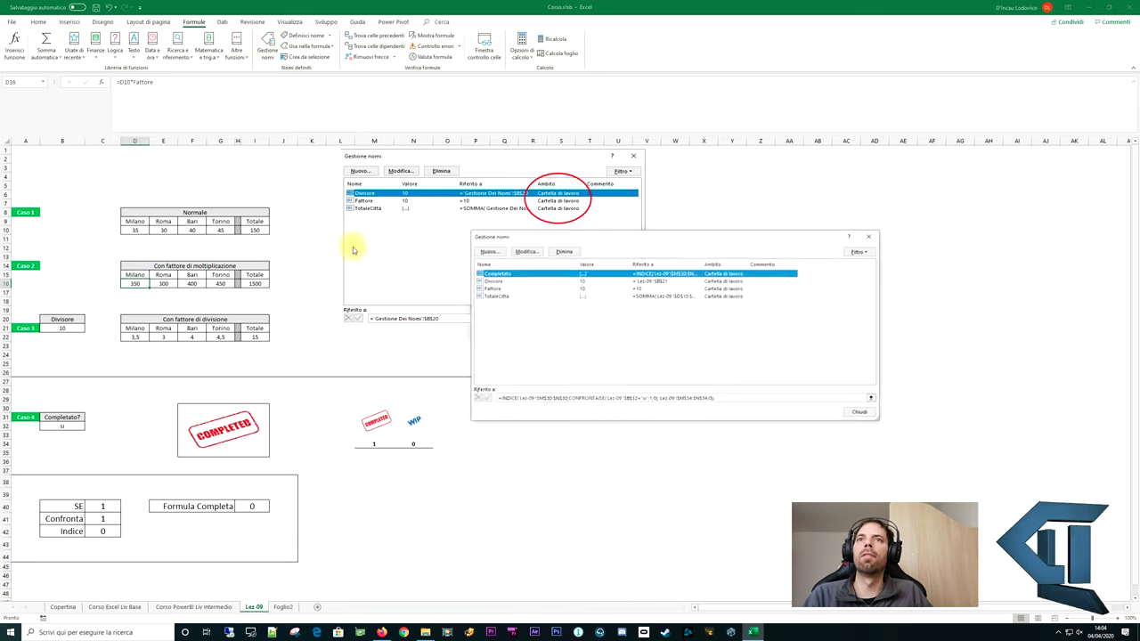
{"action": "left_click", "coordinate": [491, 288]}
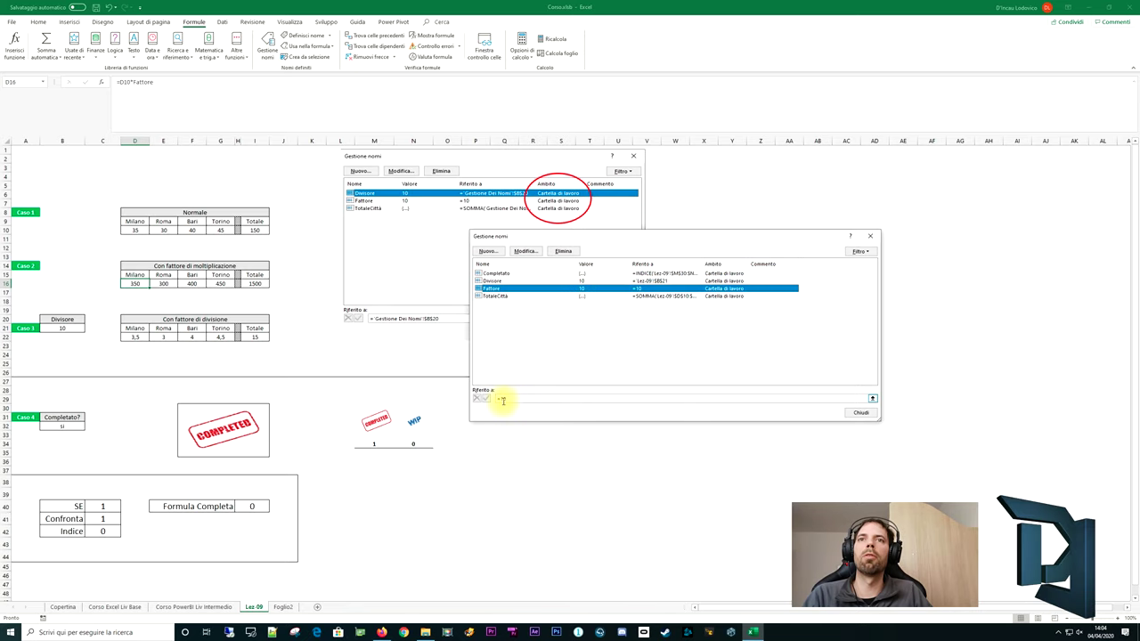
{"action": "left_click", "coordinate": [503, 400]}
{"action": "type", "text": "5"}
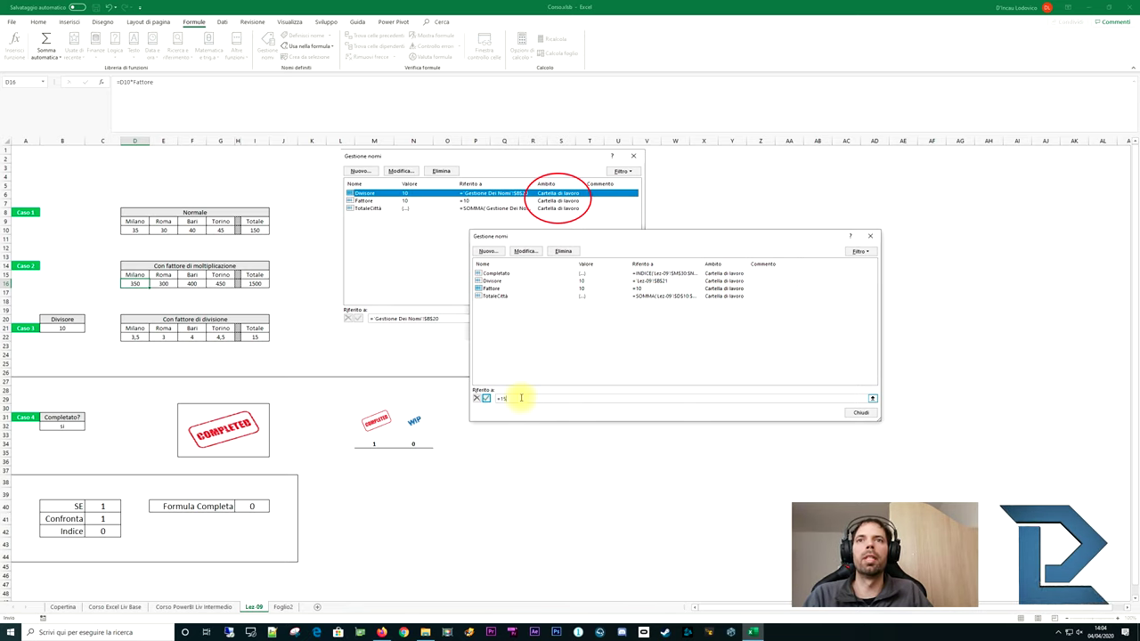
{"action": "left_click", "coordinate": [489, 399]}
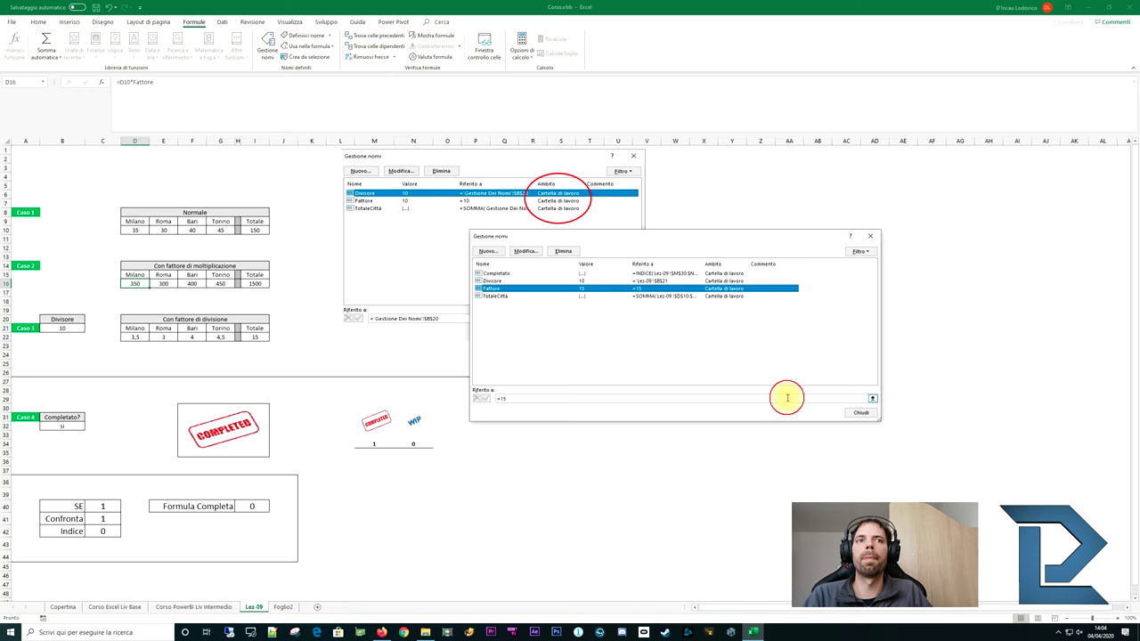
{"action": "left_click", "coordinate": [860, 412]}
{"action": "left_click_drag", "start_coordinate": [136, 285], "coordinate": [256, 284]}
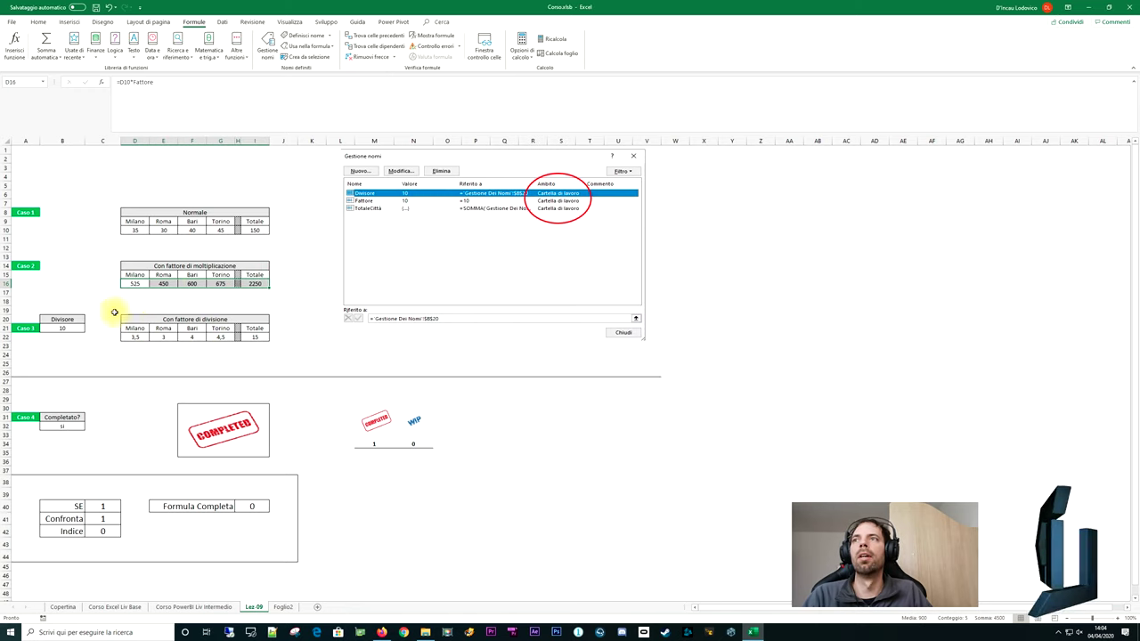
{"action": "left_click", "coordinate": [54, 267]}
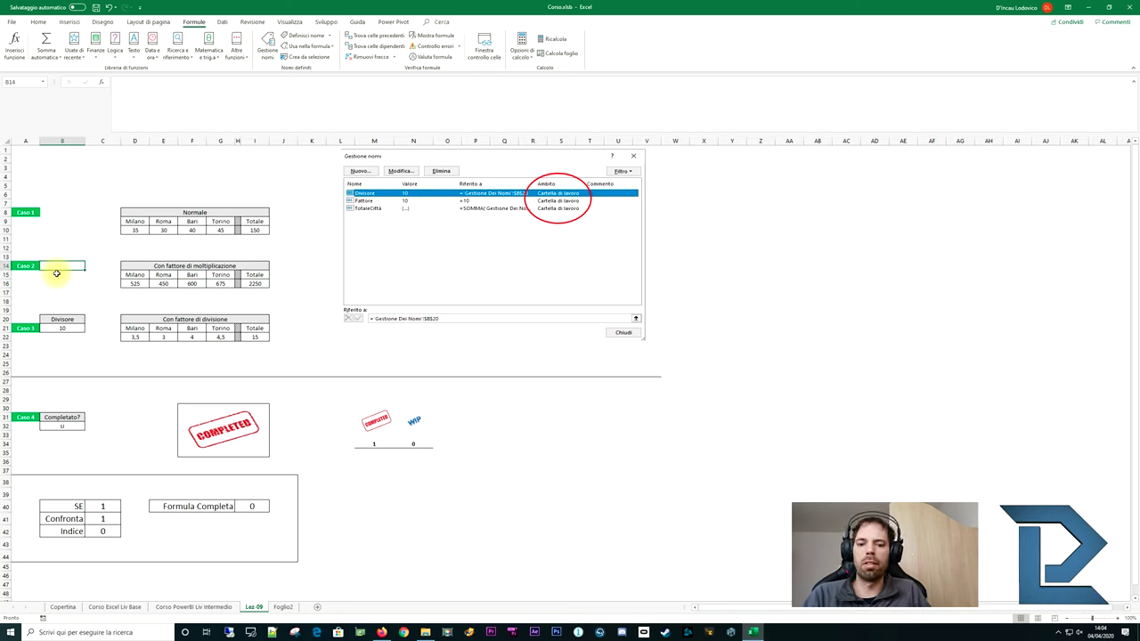
{"action": "type", "text": "10"}
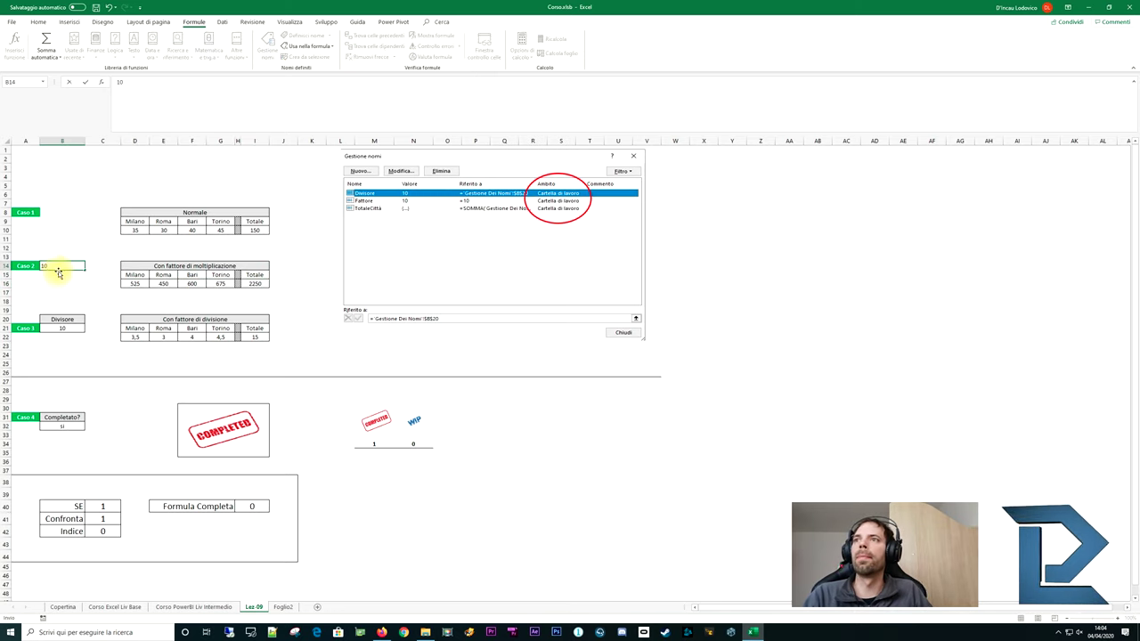
{"action": "left_click", "coordinate": [137, 284]}
{"action": "double_click", "coordinate": [140, 82]}
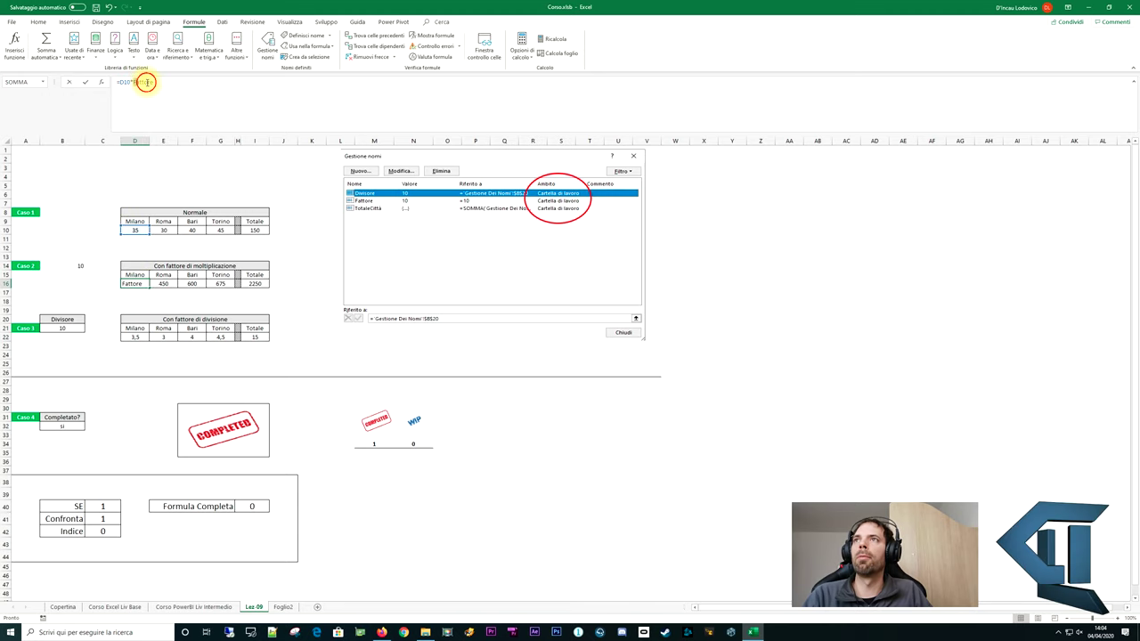
{"action": "left_click", "coordinate": [75, 264]}
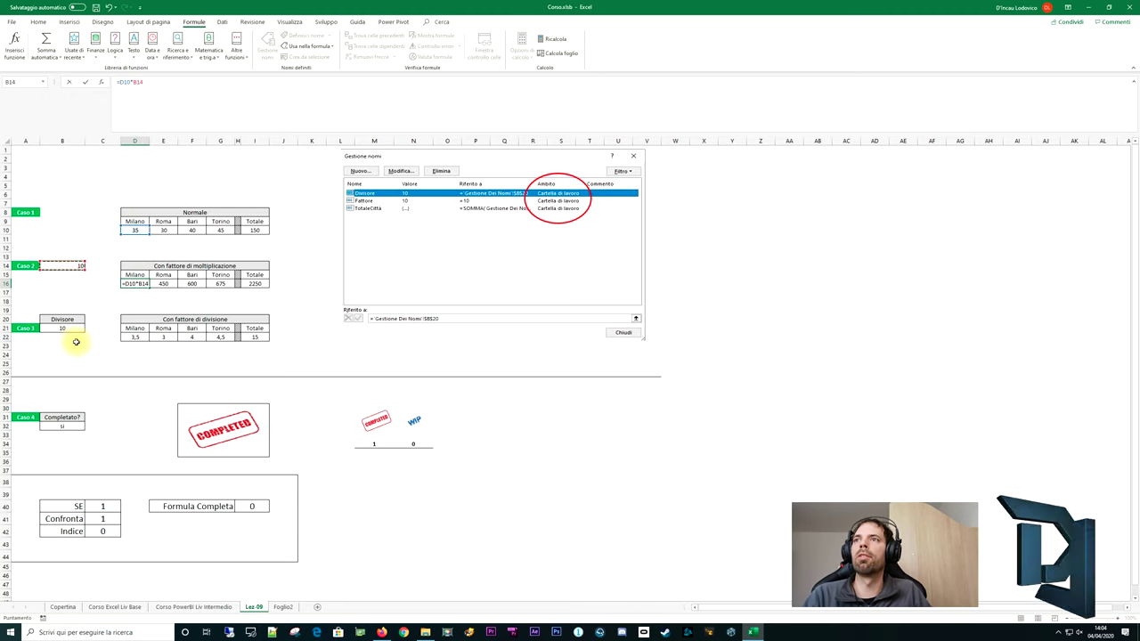
{"action": "key", "text": "Return"}
{"action": "left_click", "coordinate": [122, 282]}
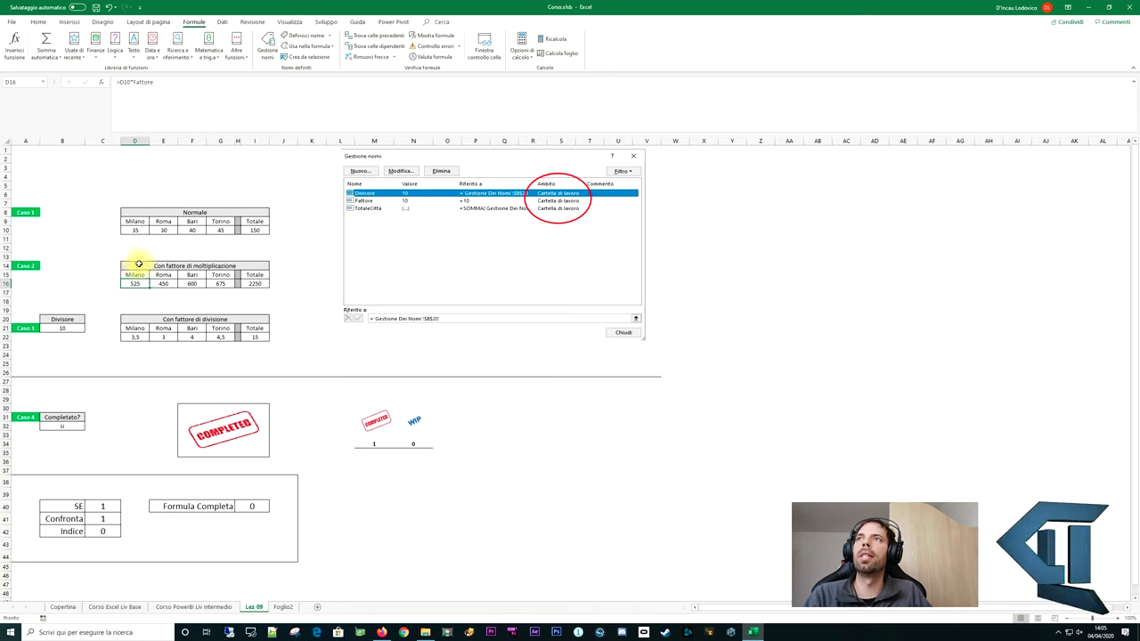
{"action": "double_click", "coordinate": [141, 81]}
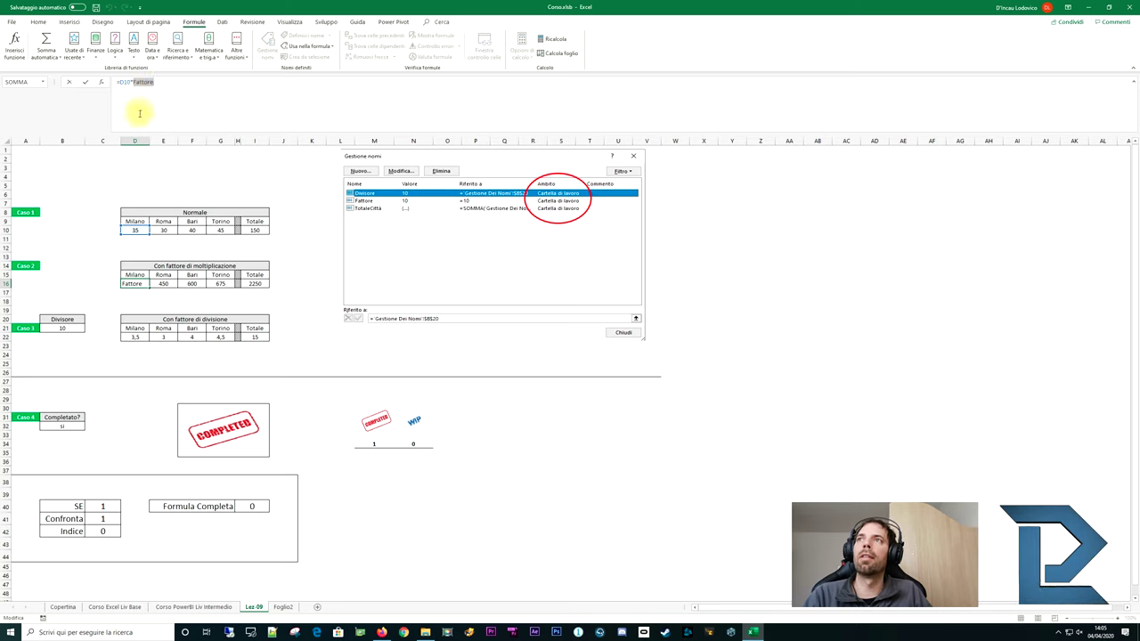
{"action": "key", "text": "Return"}
{"action": "left_click", "coordinate": [136, 337]}
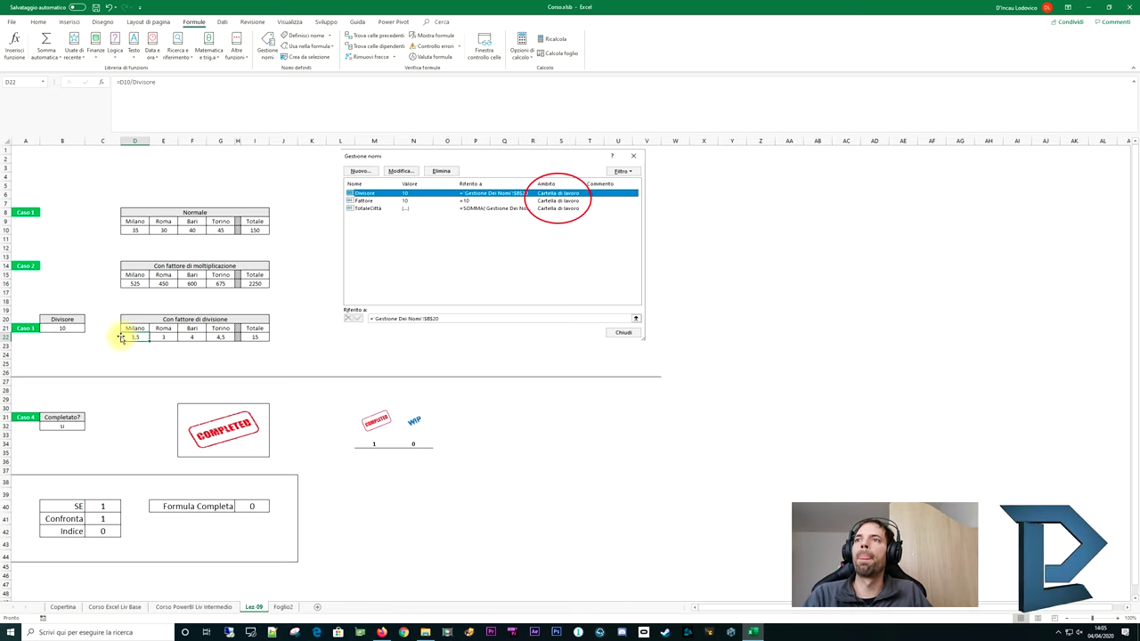
{"action": "left_click", "coordinate": [134, 283]}
{"action": "left_click", "coordinate": [255, 283]}
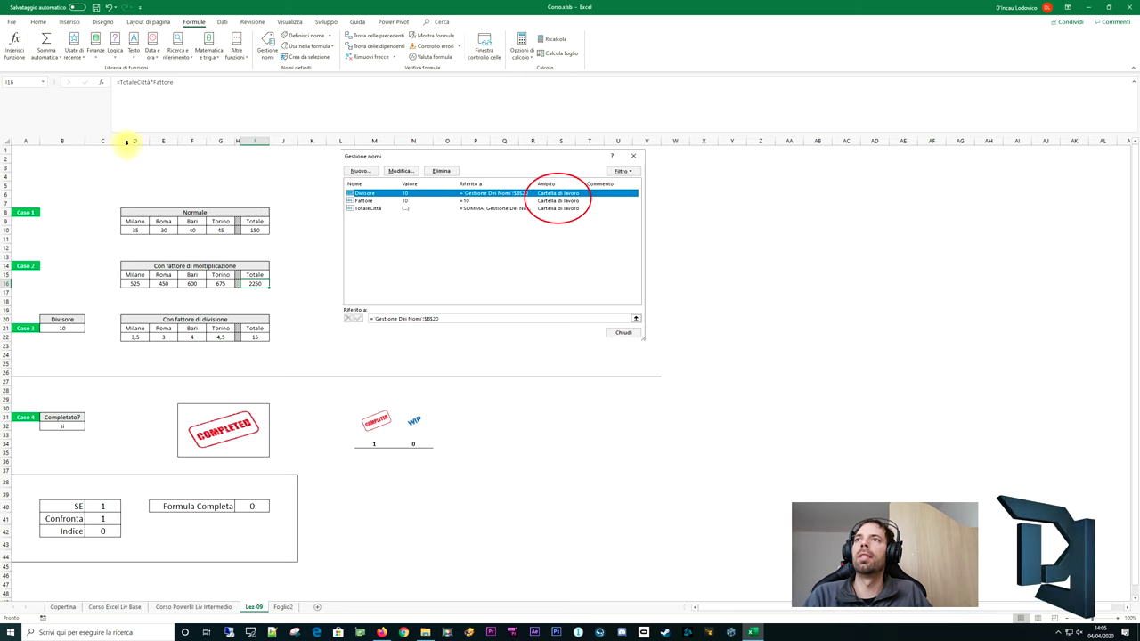
{"action": "left_click_drag", "start_coordinate": [136, 229], "coordinate": [255, 222]}
{"action": "left_click", "coordinate": [279, 246]}
{"action": "key", "text": "ctrl+c"}
{"action": "key", "text": "ctrl+v"}
{"action": "left_click", "coordinate": [255, 283]}
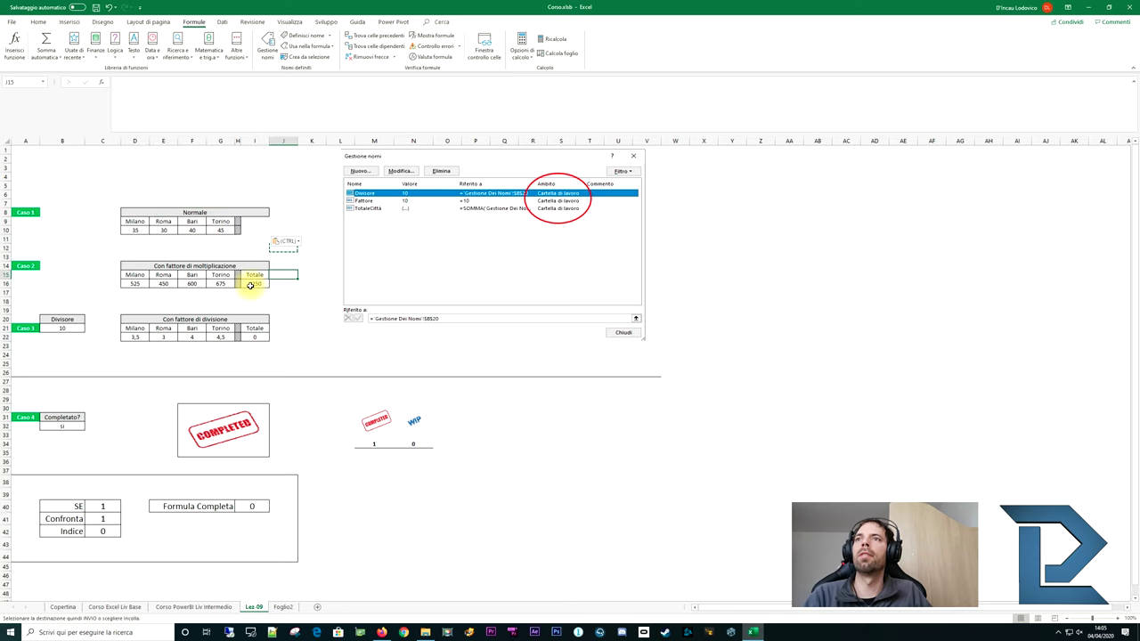
{"action": "key", "text": "ctrl+z"}
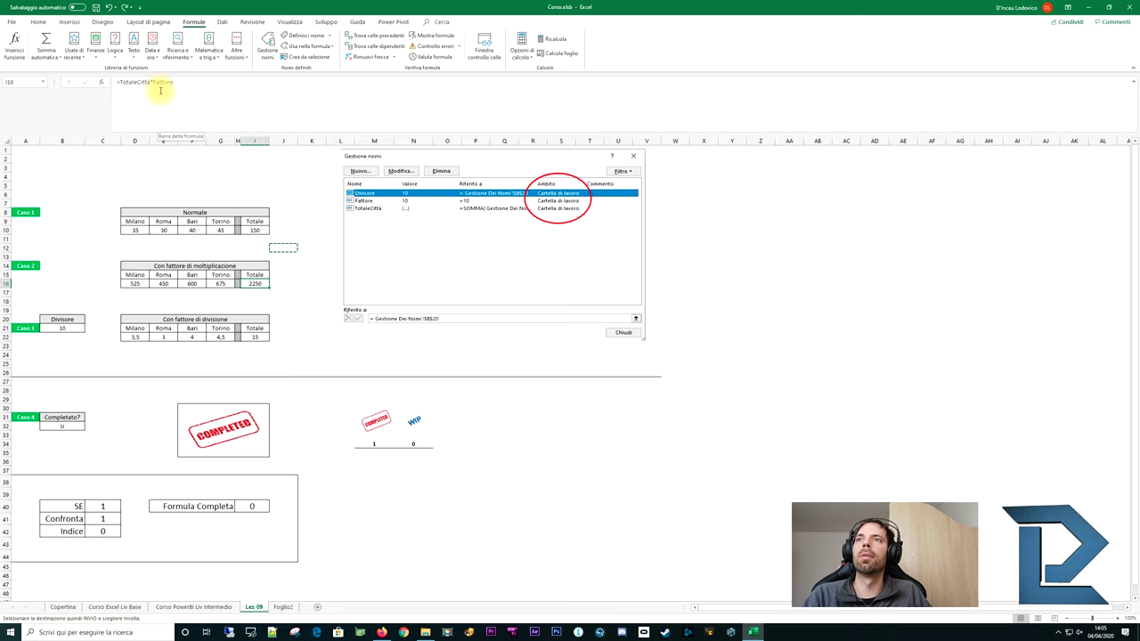
{"action": "type", "text": "="}
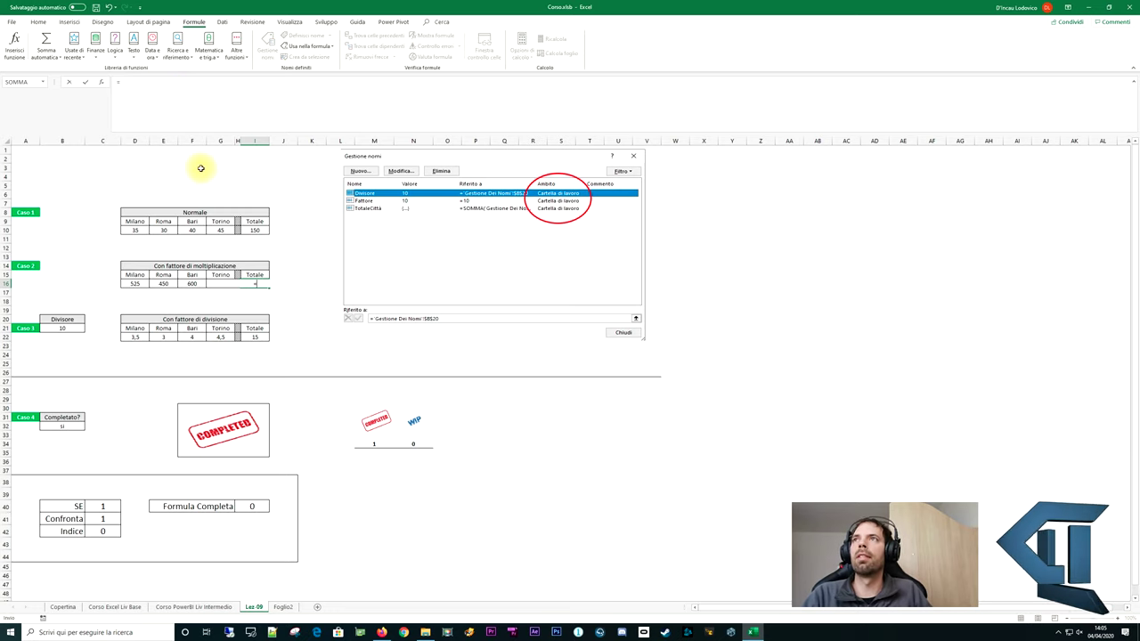
{"action": "type", "text": "somma("}
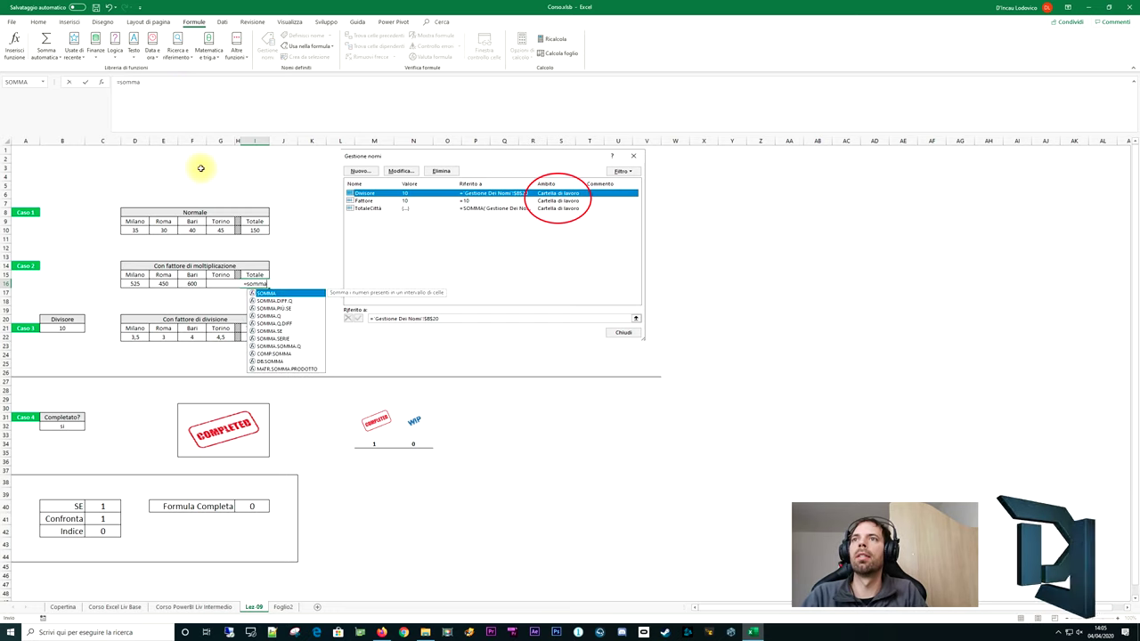
{"action": "left_click_drag", "start_coordinate": [134, 230], "coordinate": [215, 229]}
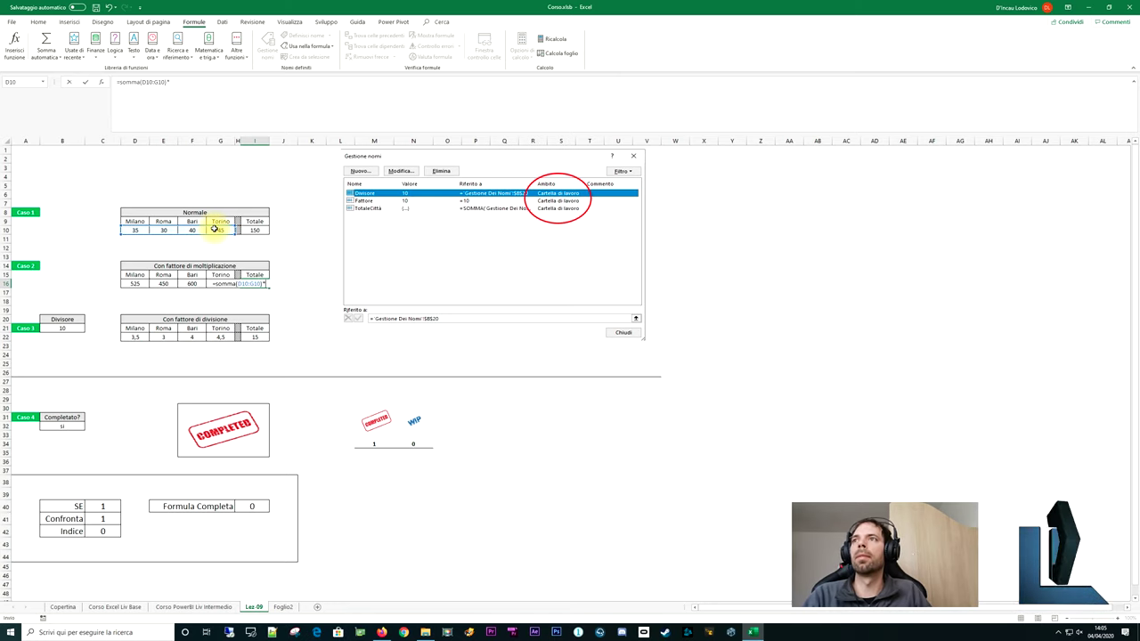
{"action": "left_click", "coordinate": [58, 264]}
{"action": "key", "text": "Return"}
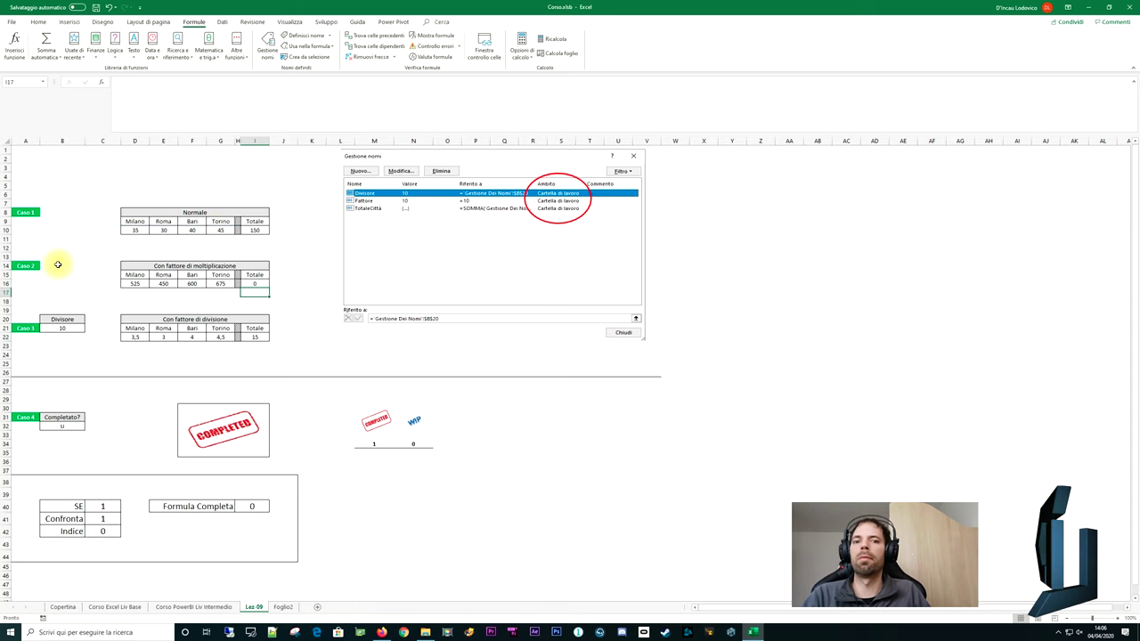
{"action": "left_click", "coordinate": [58, 264]}
{"action": "type", "text": "10"}
{"action": "key", "text": "Return"}
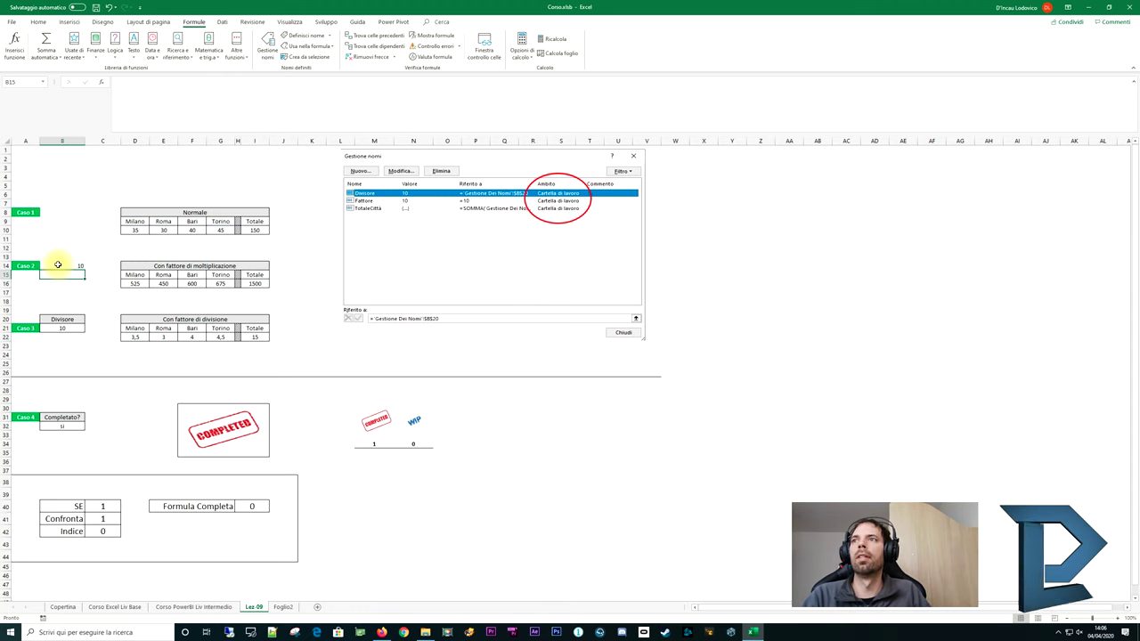
{"action": "left_click", "coordinate": [54, 265]}
{"action": "left_click", "coordinate": [252, 280]}
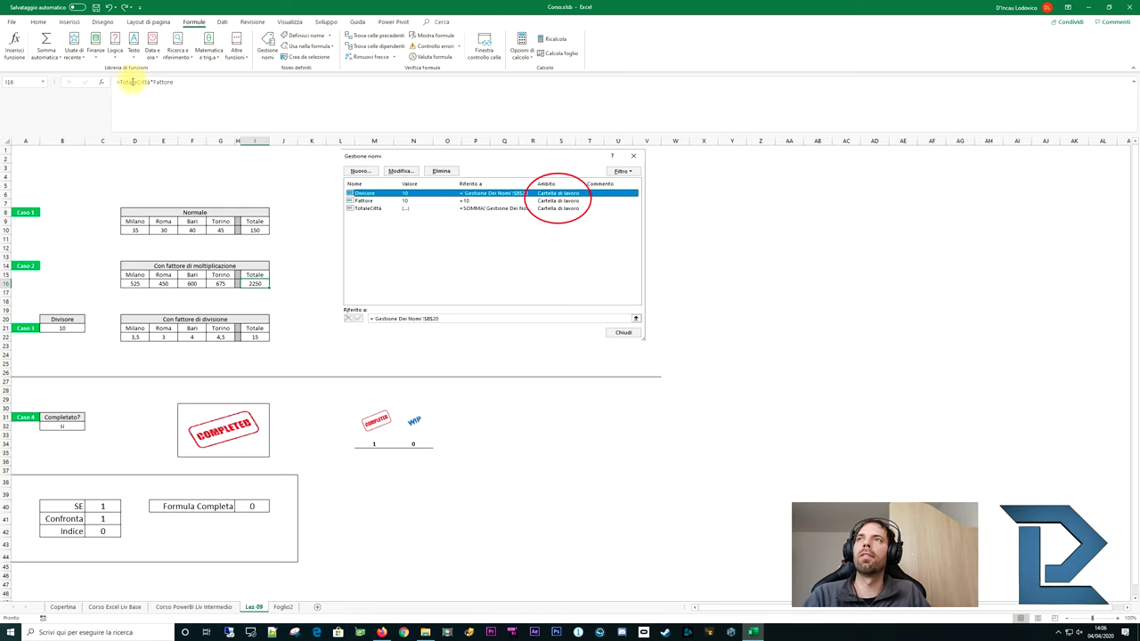
Re-confirm the unchanged I16 total formula and bring up Name Manager again
{"action": "left_click", "coordinate": [133, 82]}
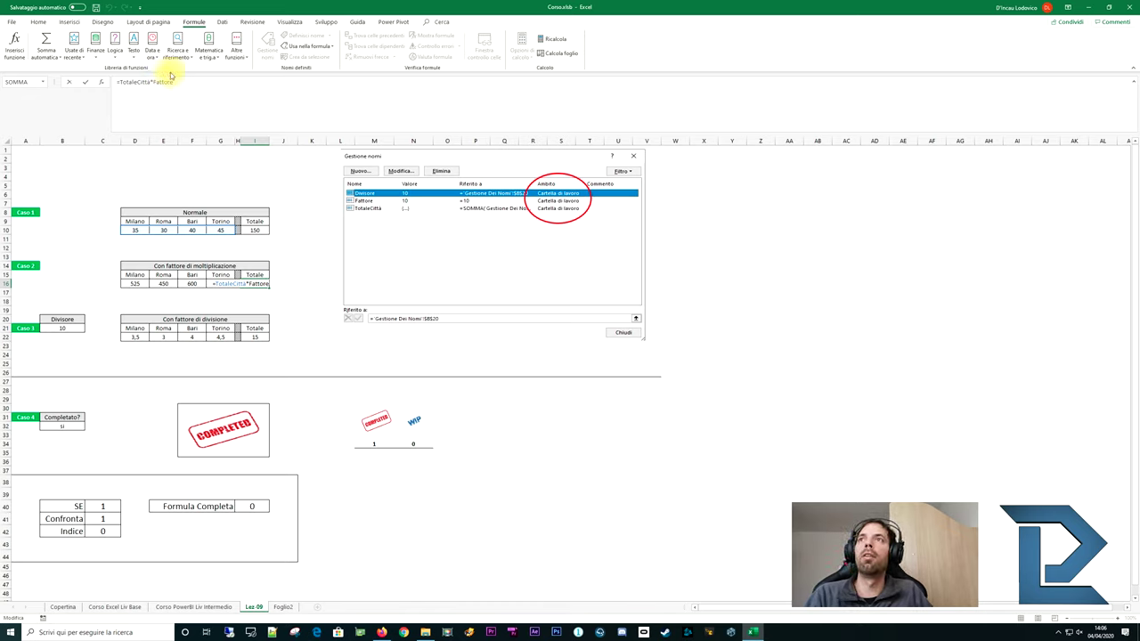
{"action": "key", "text": "ctrl+Return"}
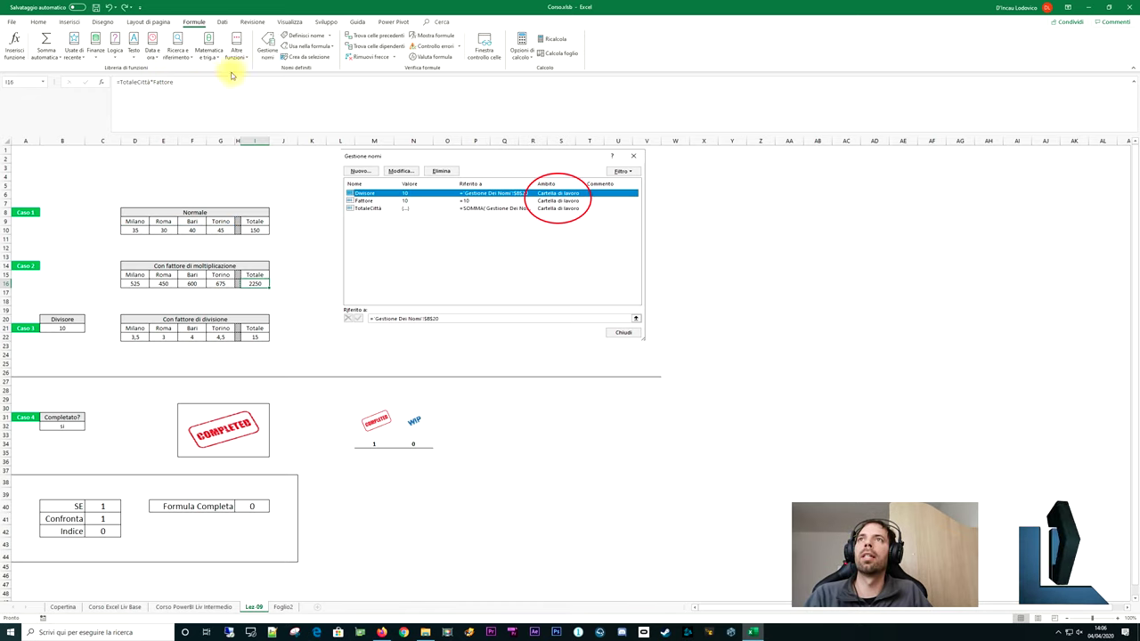
{"action": "left_click", "coordinate": [267, 44]}
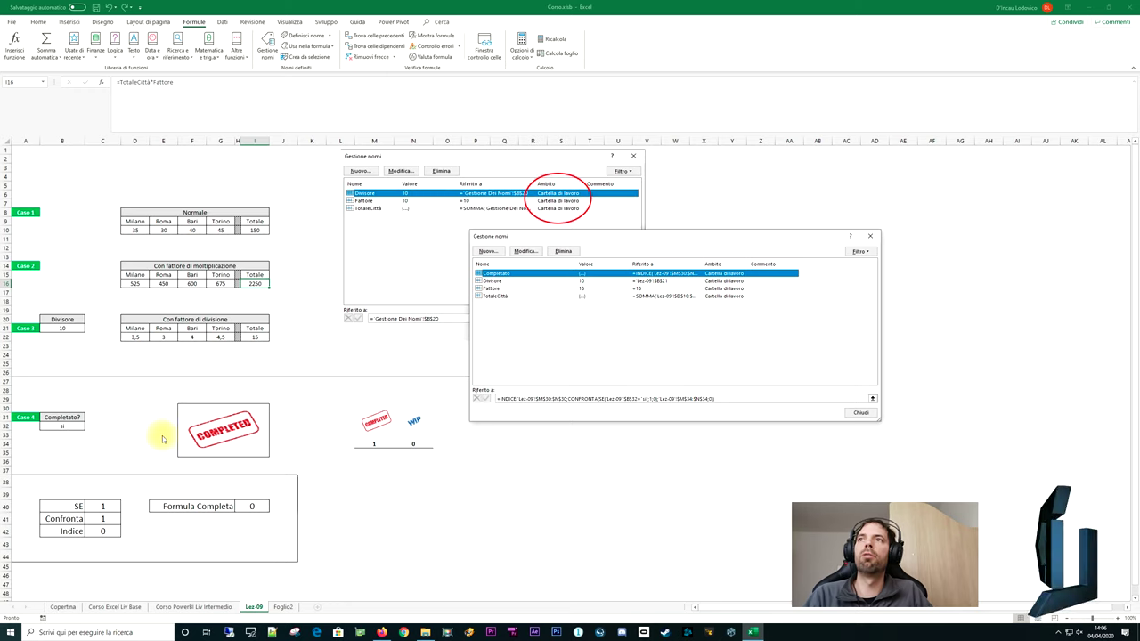
Check that Fattore refers to =15 in the second Name Manager, then dismiss it with Esc
{"action": "left_click", "coordinate": [490, 288]}
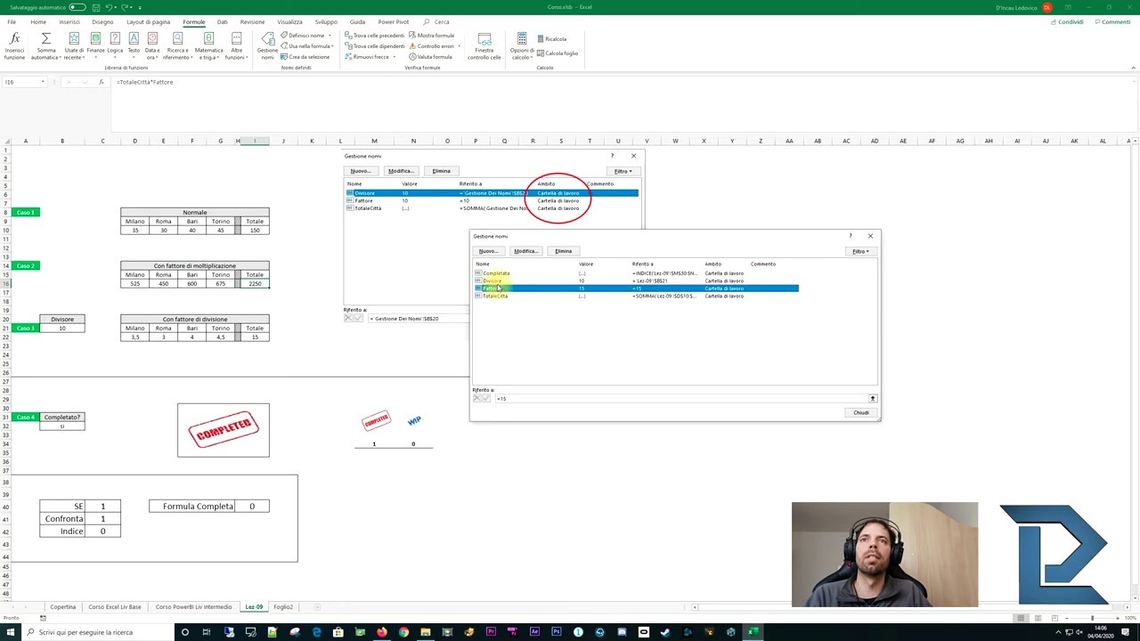
{"action": "left_click", "coordinate": [496, 292]}
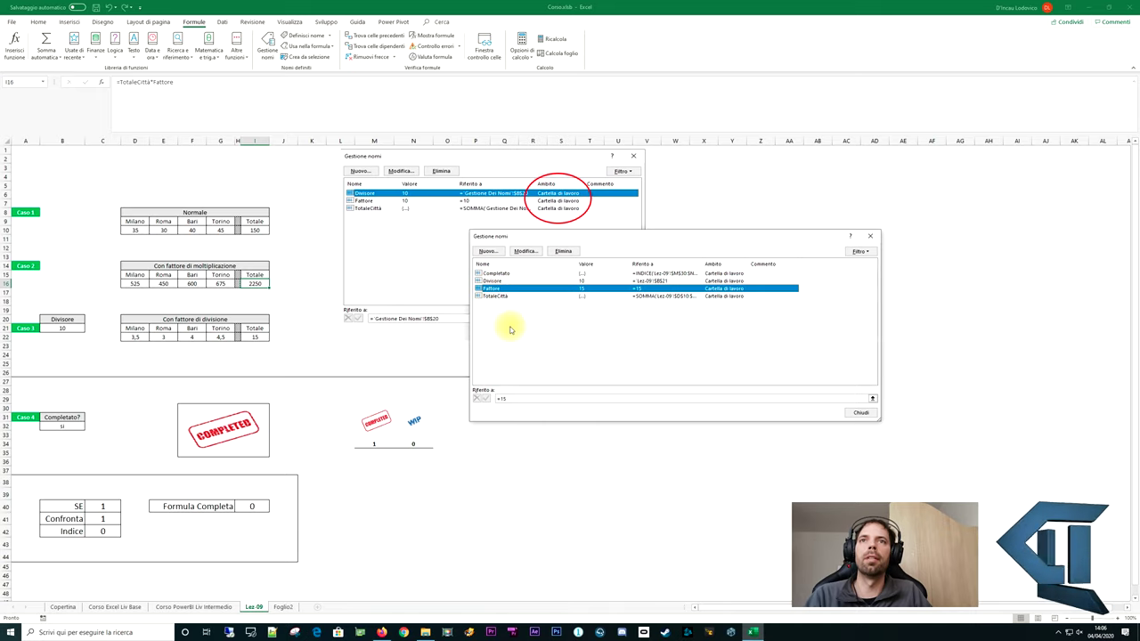
{"action": "key", "text": "Escape"}
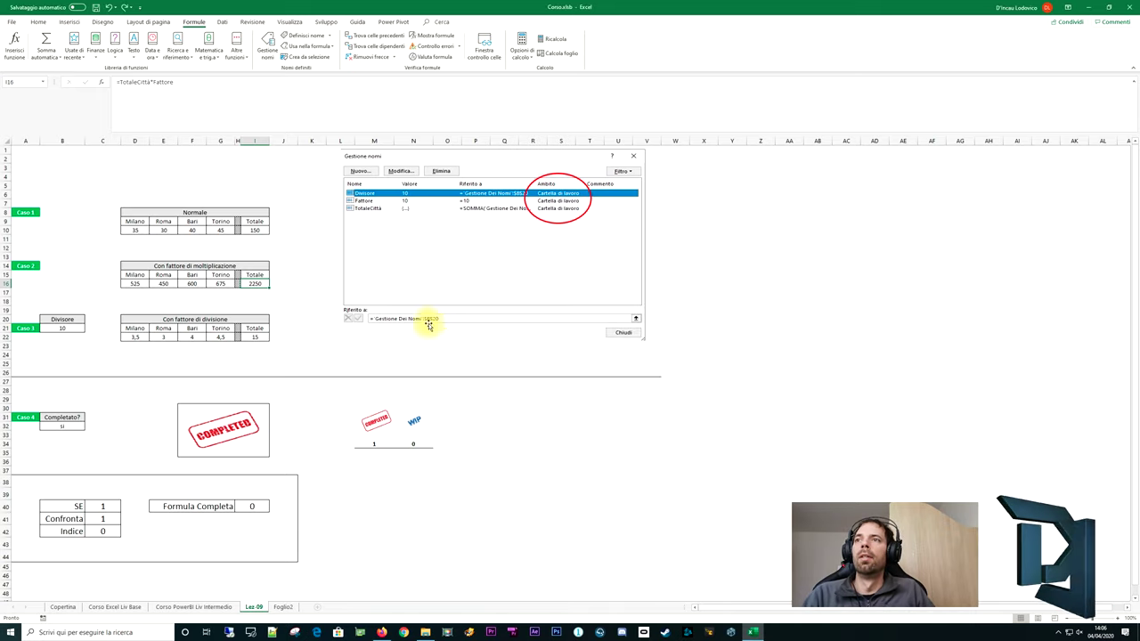
{"action": "left_click", "coordinate": [135, 337]}
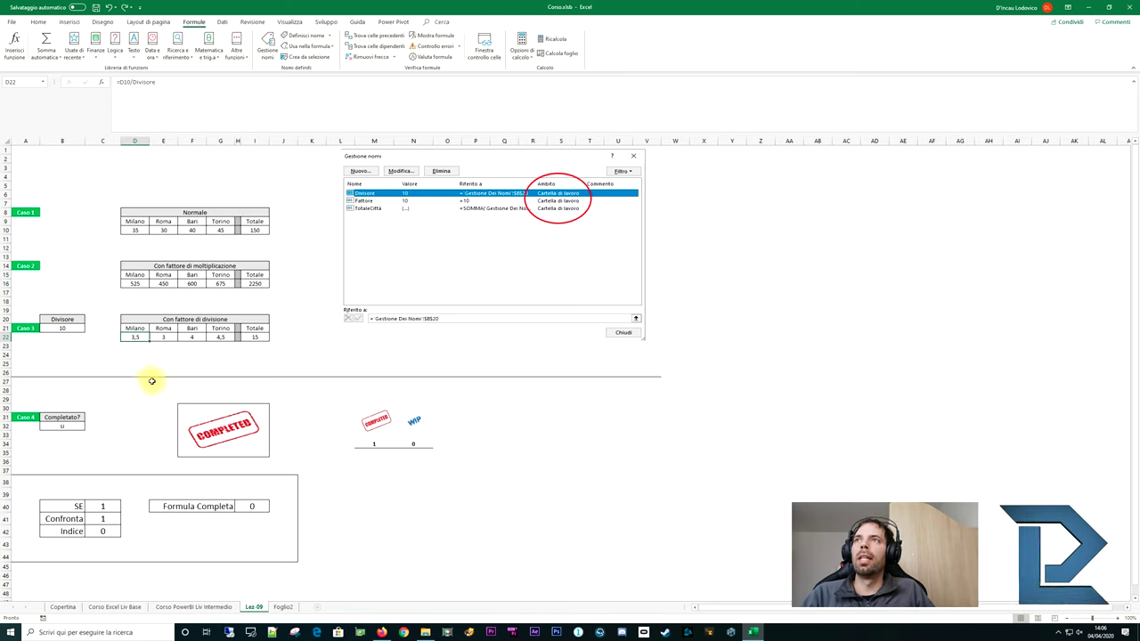
{"action": "left_click", "coordinate": [66, 327]}
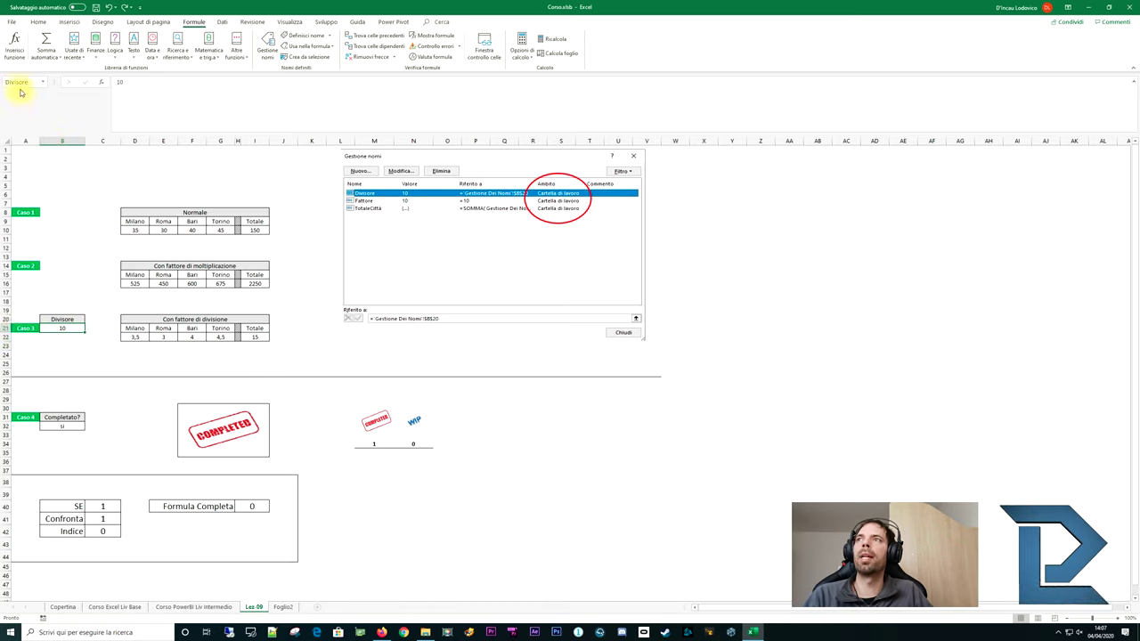
{"action": "left_click", "coordinate": [134, 337]}
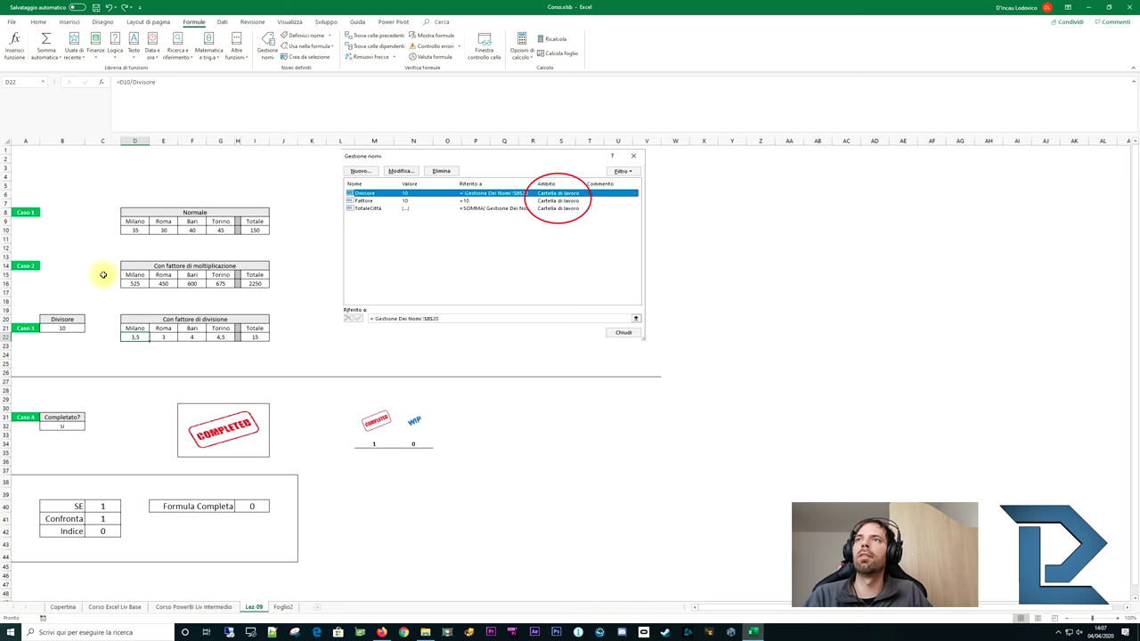
{"action": "key", "text": "F2"}
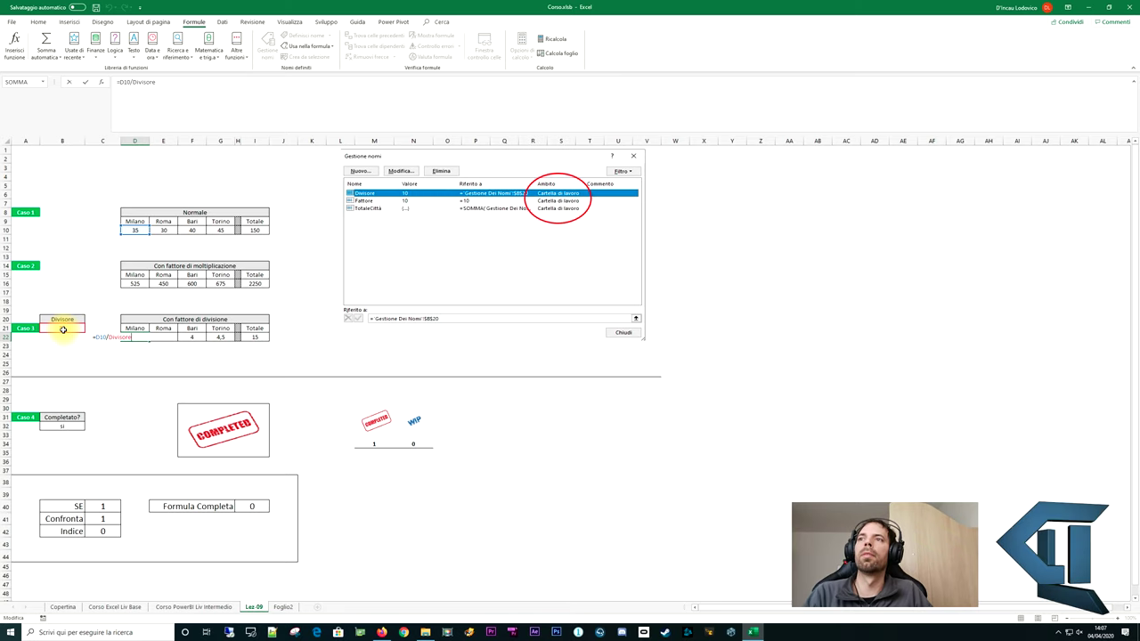
{"action": "key", "text": "ctrl+Return"}
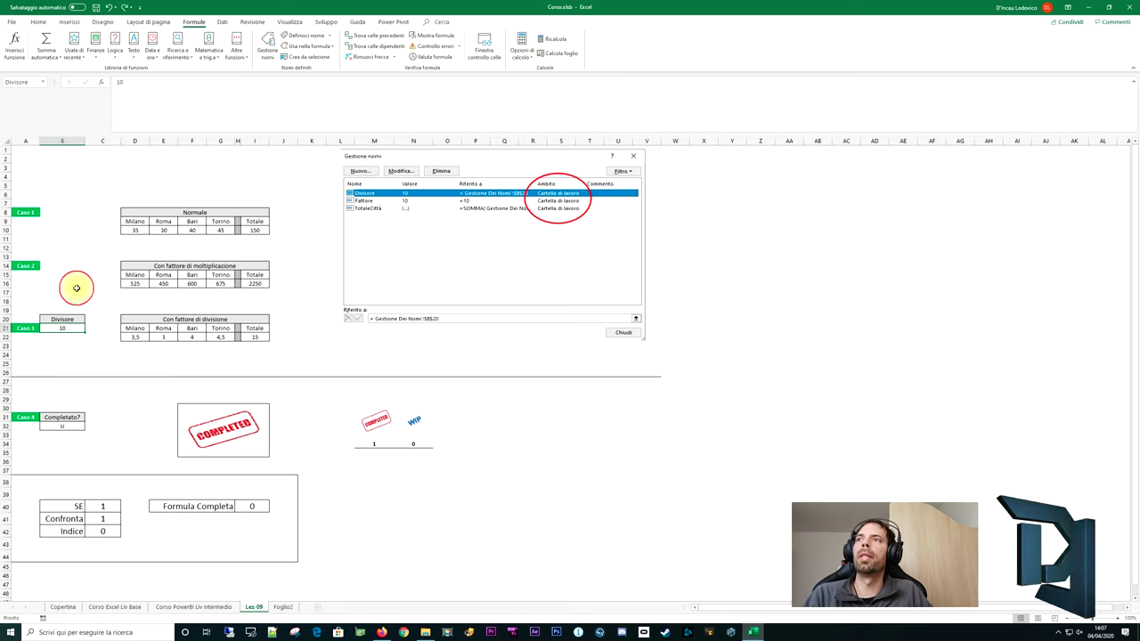
{"action": "left_click", "coordinate": [70, 293]}
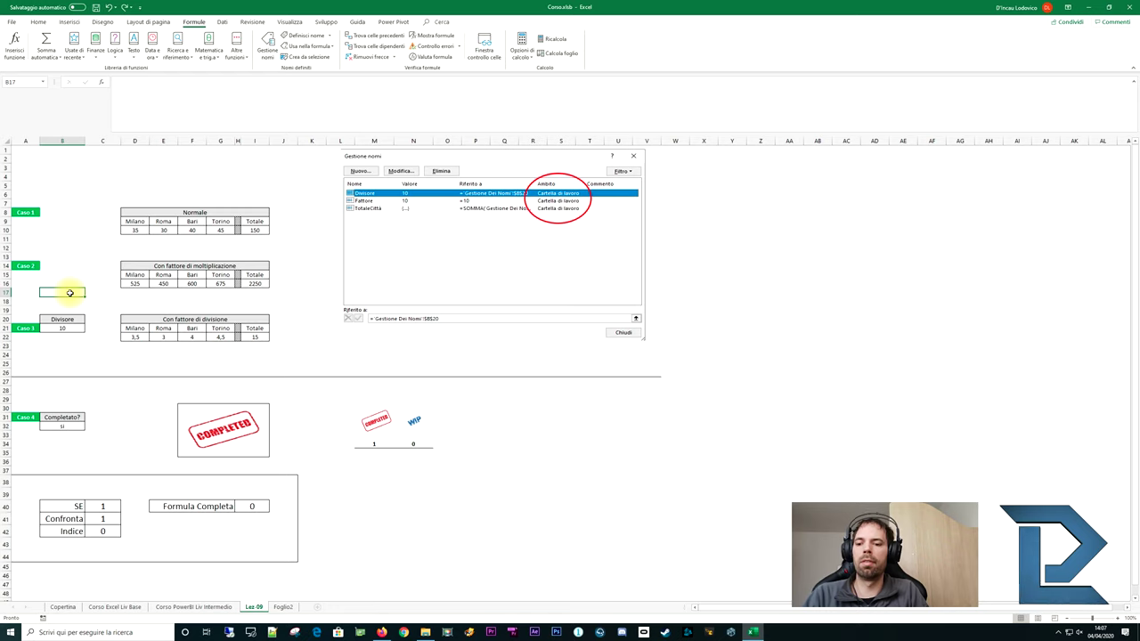
Enter 20 in B17, name that cell testdefinizione and check the name
{"action": "type", "text": "20"}
{"action": "key", "text": "Return"}
{"action": "type", "text": "tes"}
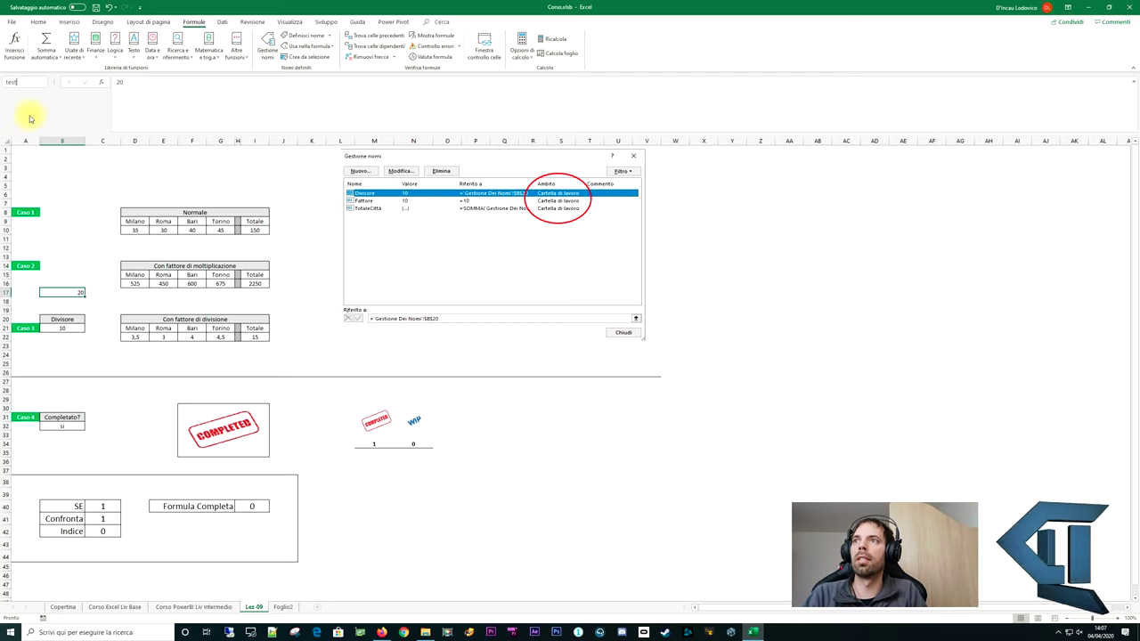
{"action": "type", "text": "t"}
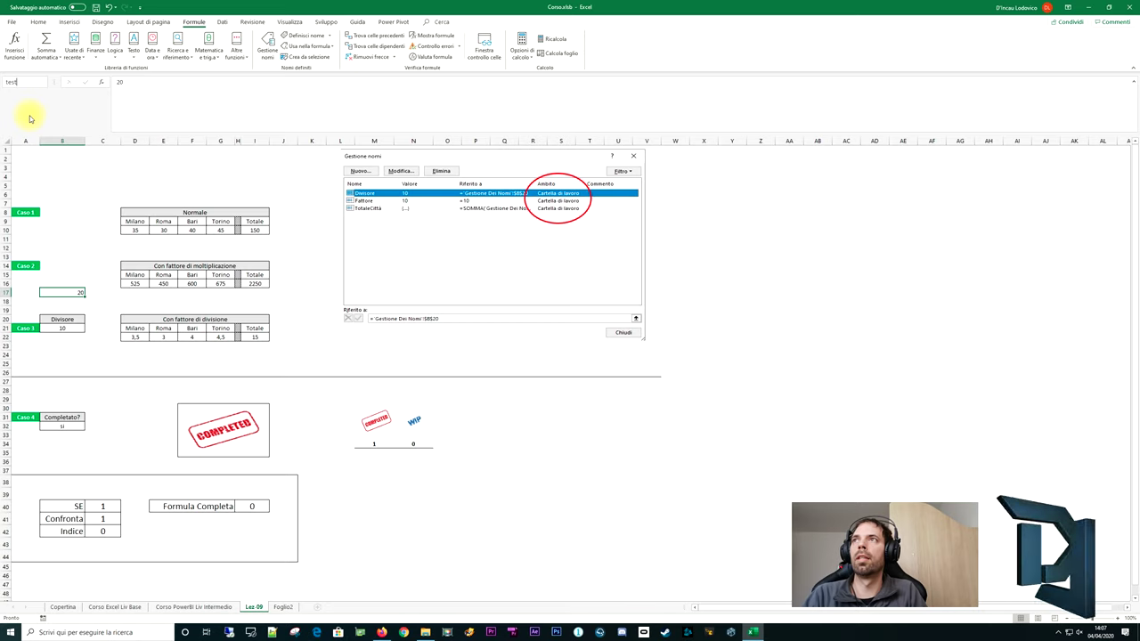
{"action": "type", "text": "defini"}
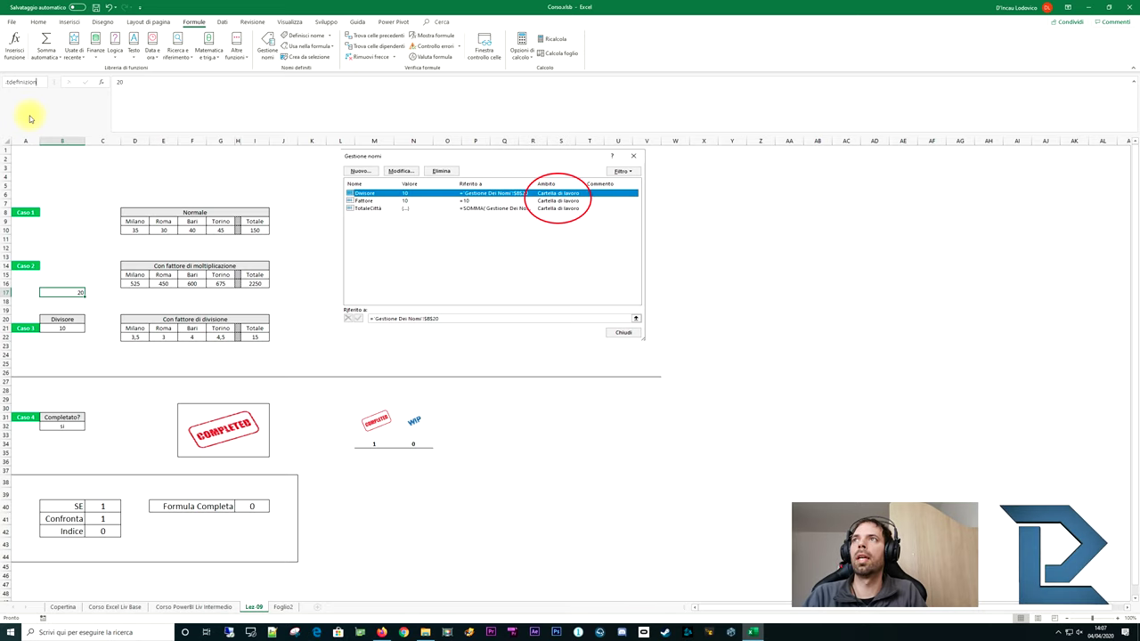
{"action": "left_click", "coordinate": [70, 294]}
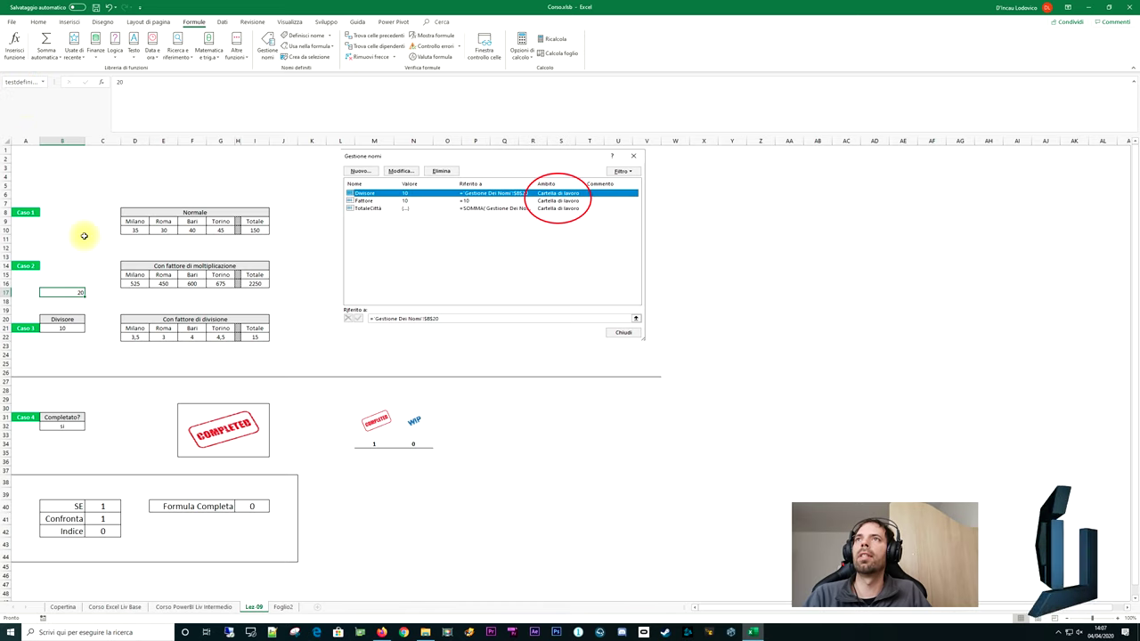
{"action": "left_click", "coordinate": [133, 337]}
Change D22 to =D10/test so it shows #NOME?, then bring up Name Manager
{"action": "left_click", "coordinate": [187, 91]}
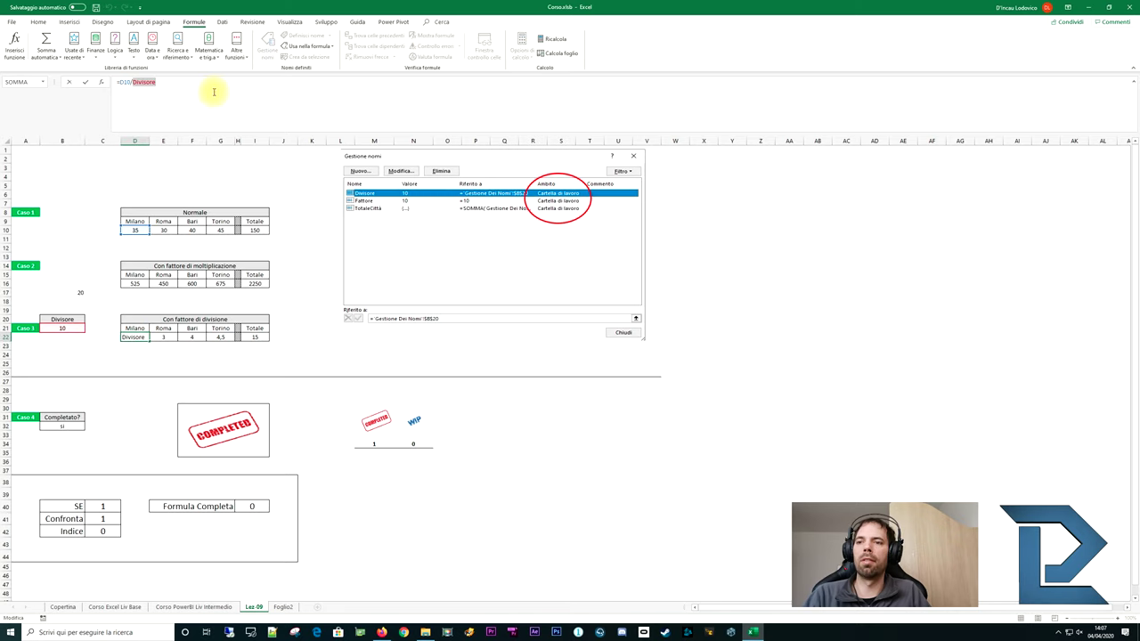
{"action": "type", "text": "test"}
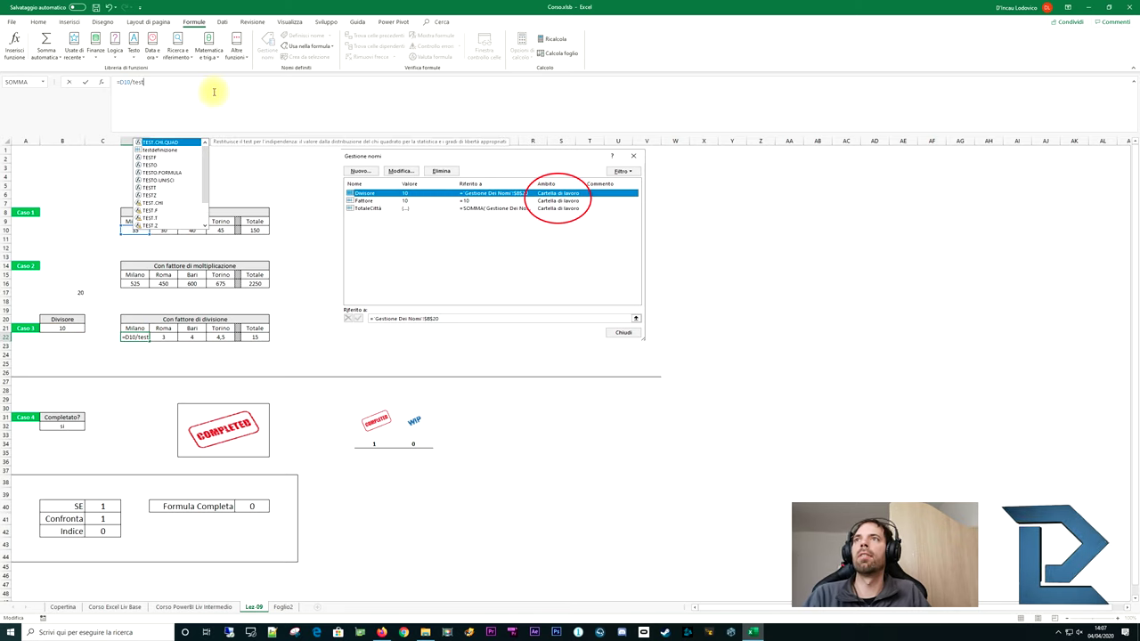
{"action": "left_click", "coordinate": [147, 150]}
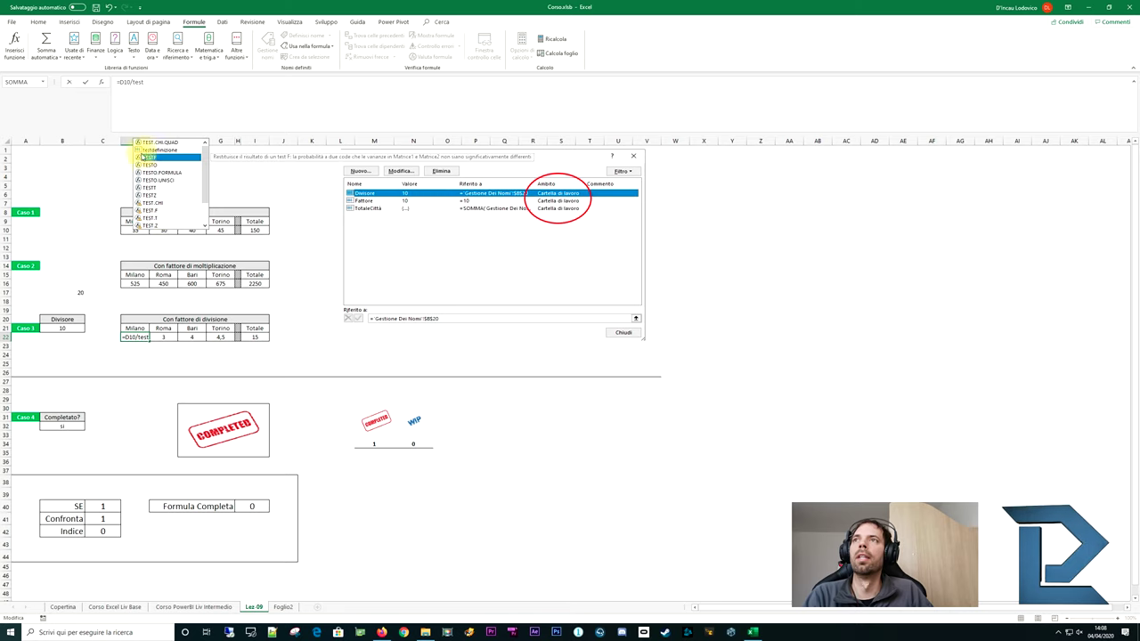
{"action": "left_click", "coordinate": [144, 149]}
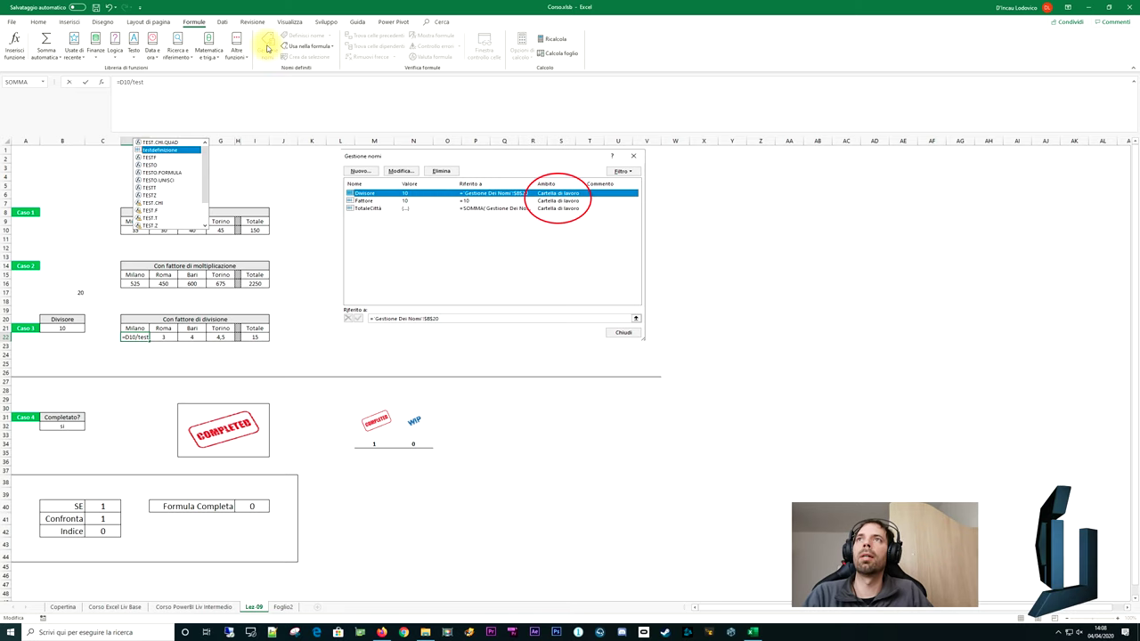
{"action": "key", "text": "Escape"}
{"action": "left_click", "coordinate": [75, 291]}
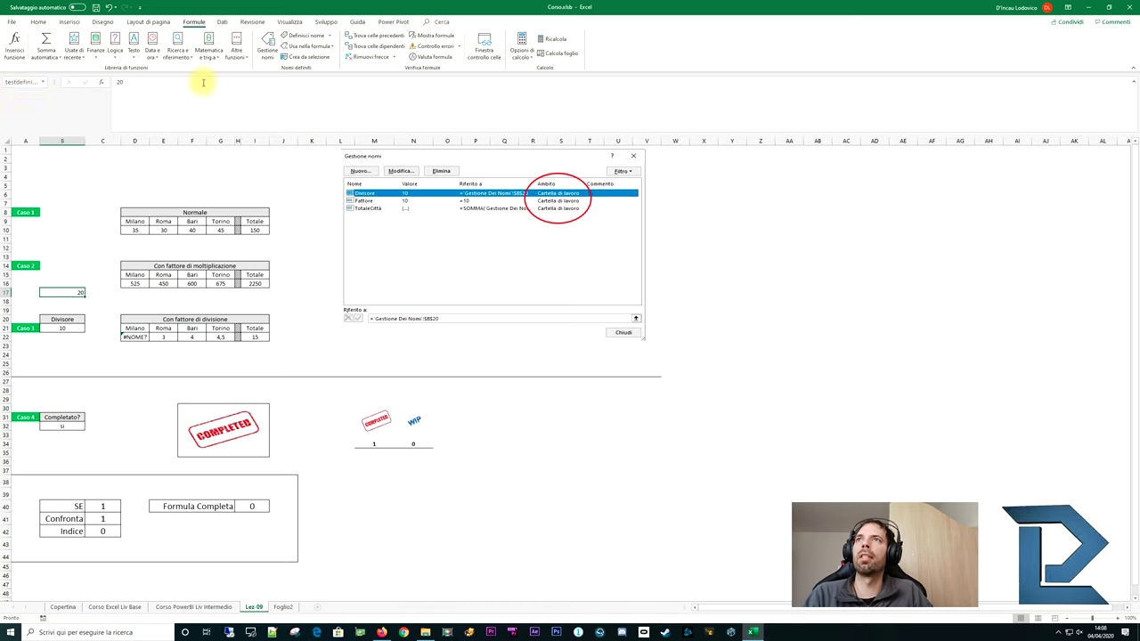
{"action": "left_click", "coordinate": [265, 46]}
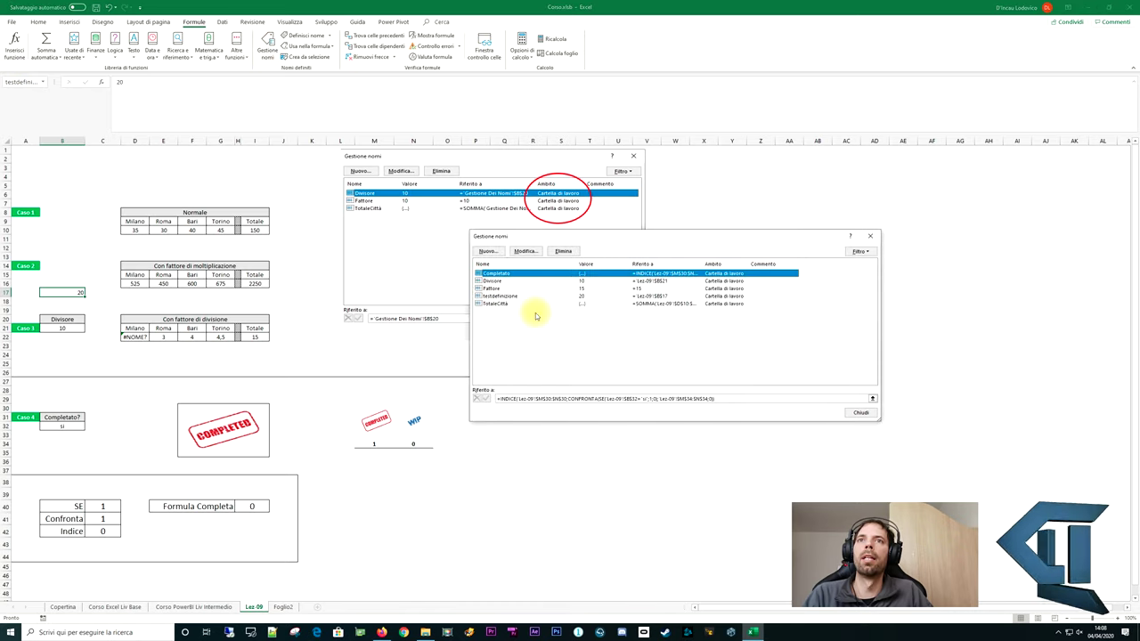
Confirm testdefinizione refers to =Lez-09!$B$17, close Name Manager and select E22
{"action": "left_click", "coordinate": [506, 295]}
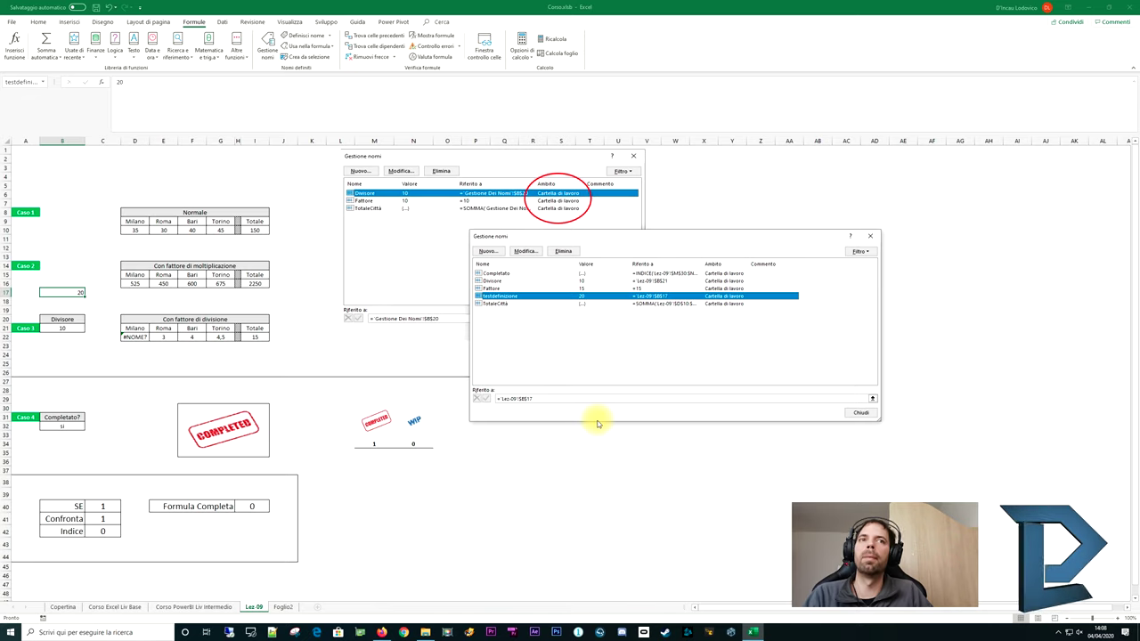
{"action": "left_click", "coordinate": [861, 413]}
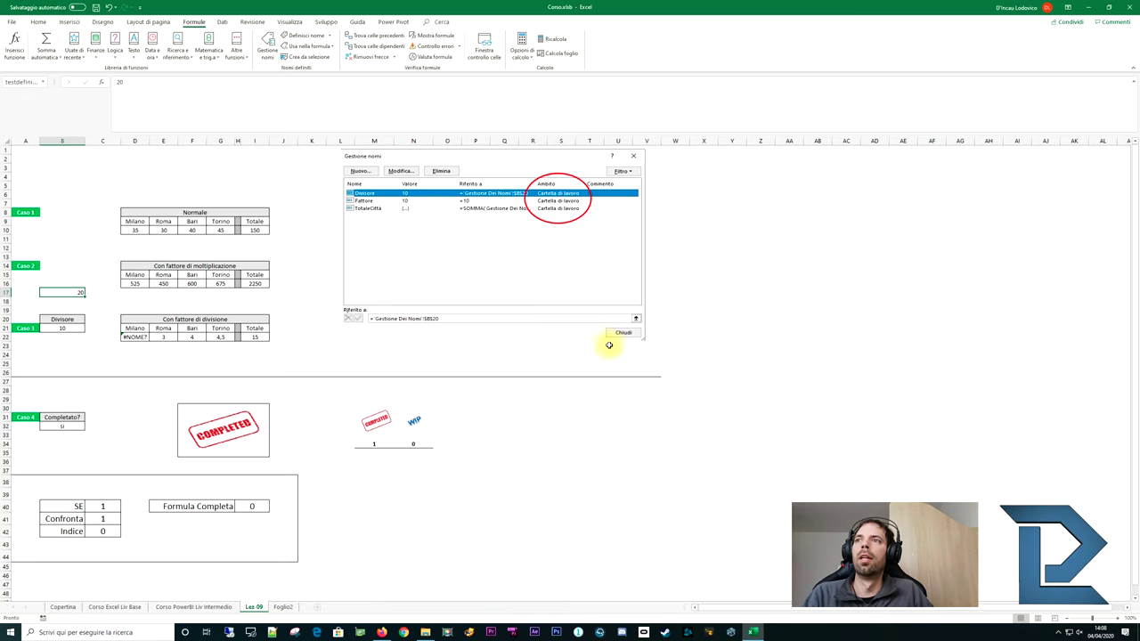
{"action": "left_click", "coordinate": [156, 336]}
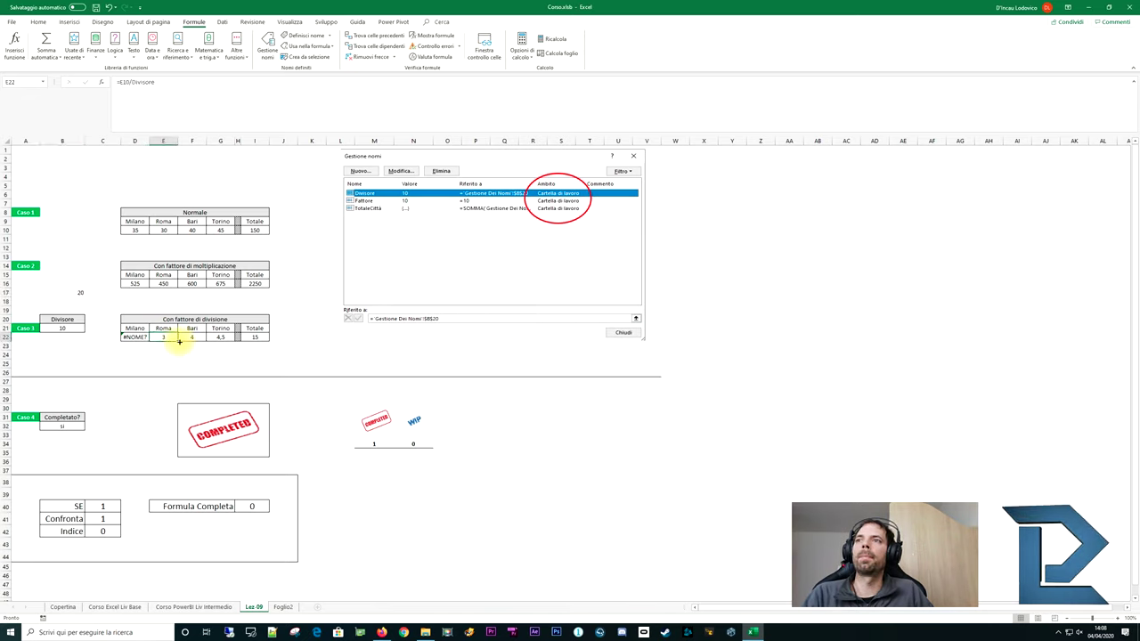
Fill E22's formula left into D22 so it becomes =D10/Divisore and shows 3,5
{"action": "left_click_drag", "start_coordinate": [179, 341], "coordinate": [133, 339]}
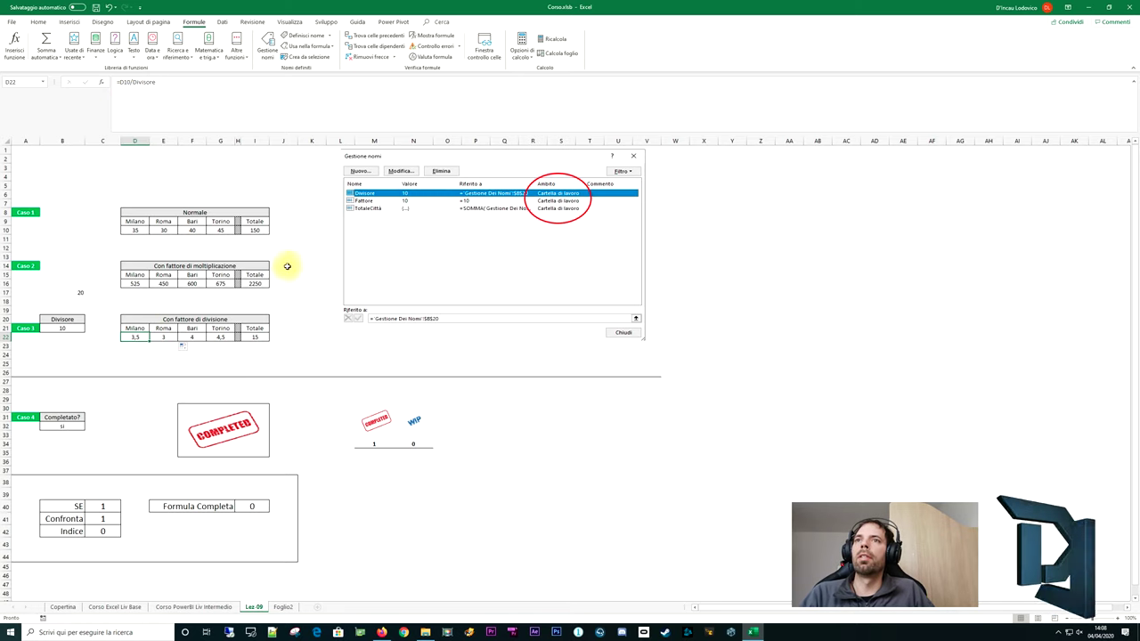
{"action": "left_click", "coordinate": [135, 229]}
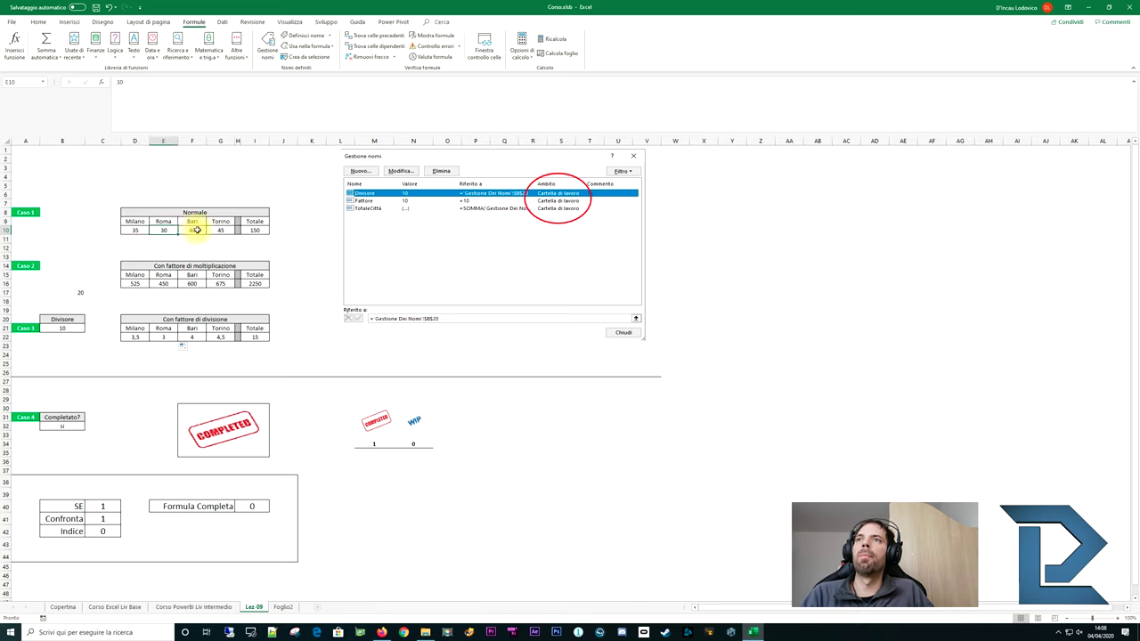
{"action": "left_click", "coordinate": [255, 230]}
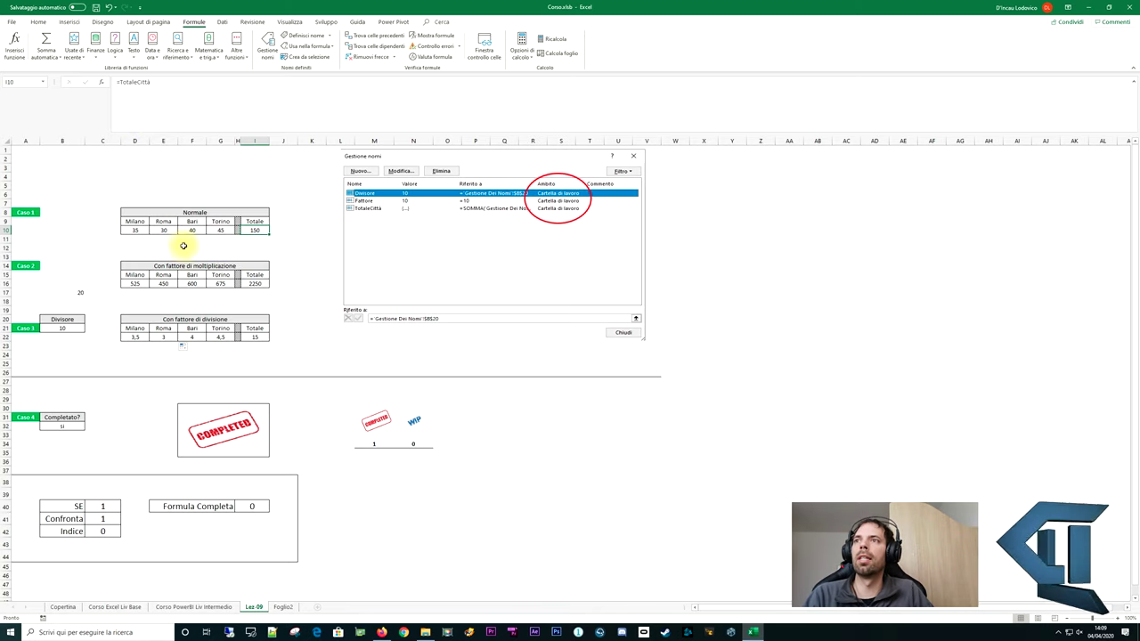
Review the defined names, the Divisore cell B21 and the range B7:B13
{"action": "left_click", "coordinate": [264, 48]}
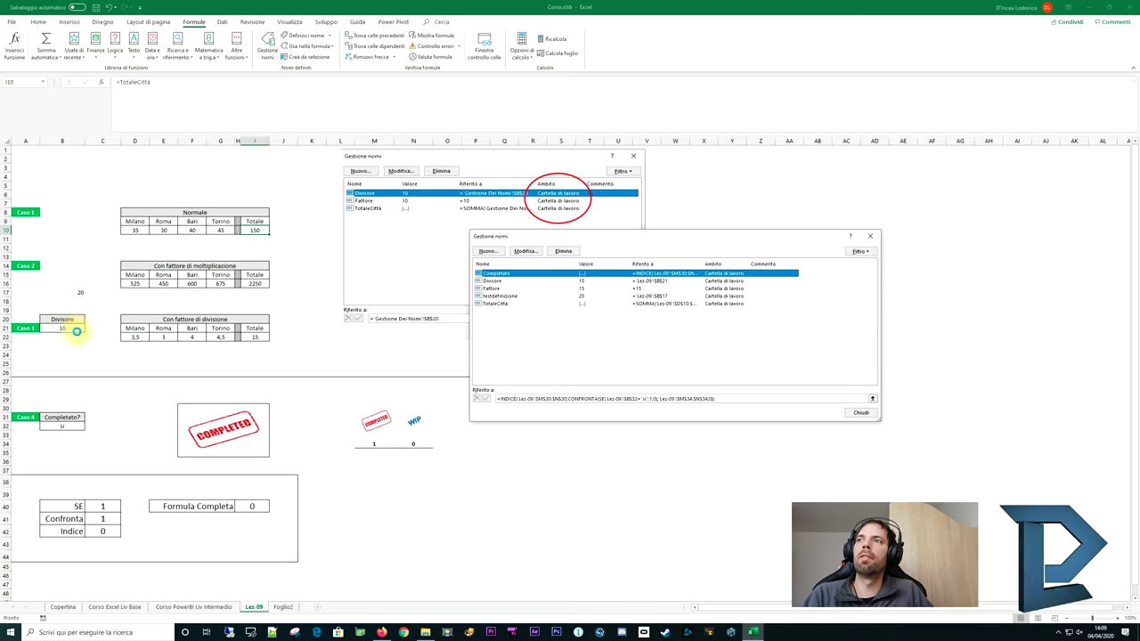
{"action": "left_click", "coordinate": [72, 329]}
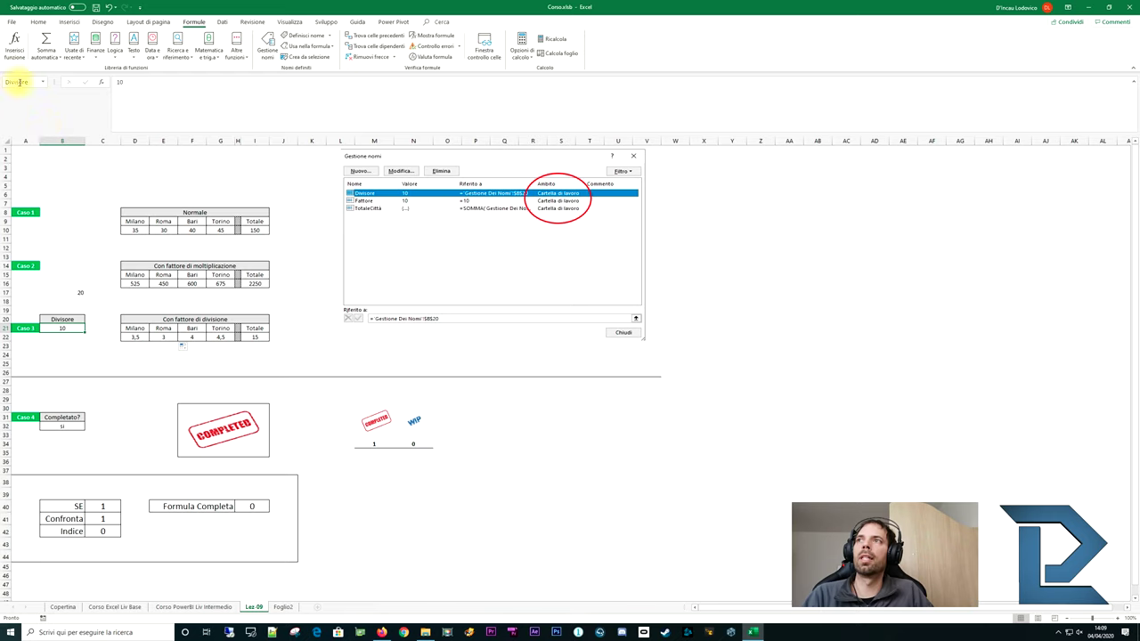
{"action": "left_click_drag", "start_coordinate": [71, 203], "coordinate": [74, 258]}
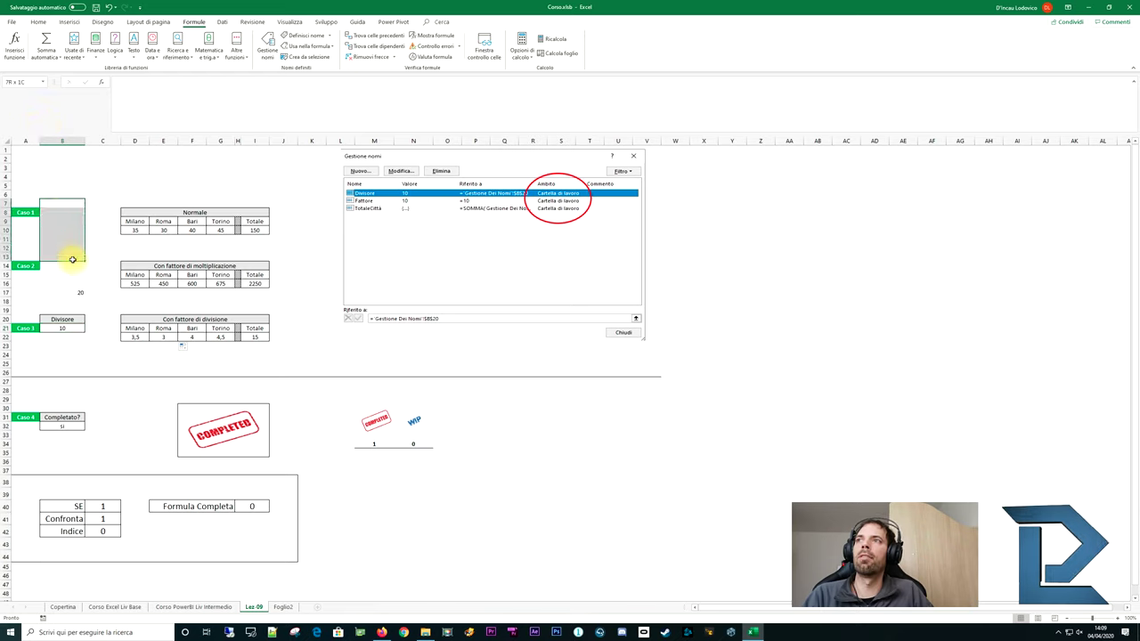
Name the range D8:I10 caso1 and verify the new entry in Name Manager
{"action": "left_click_drag", "start_coordinate": [132, 214], "coordinate": [148, 229]}
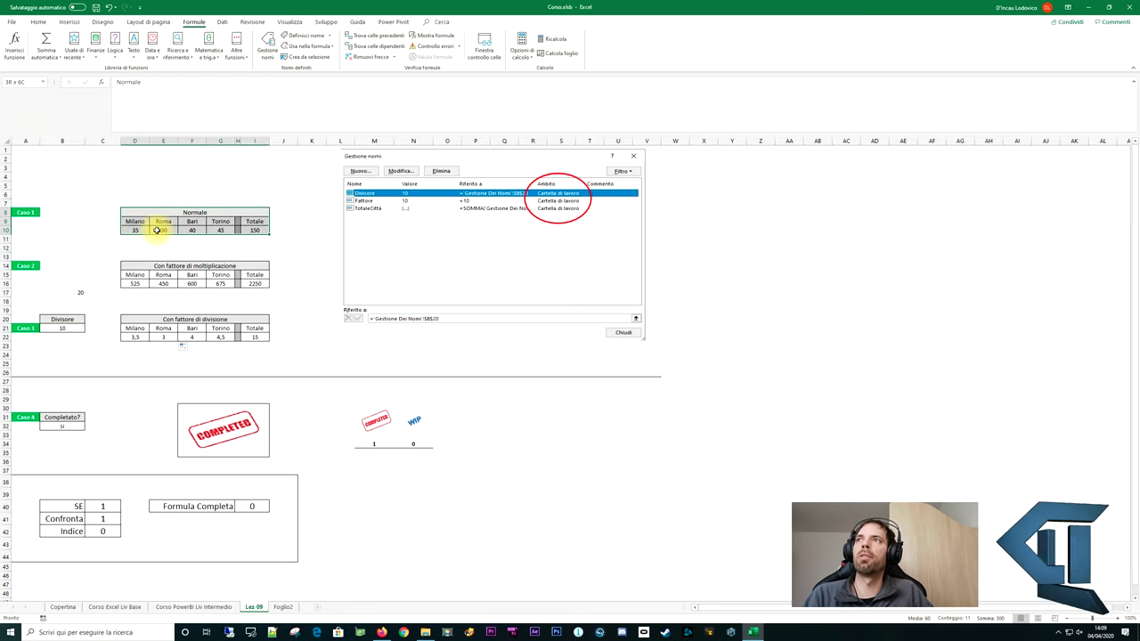
{"action": "left_click", "coordinate": [21, 83]}
{"action": "type", "text": "caso1"}
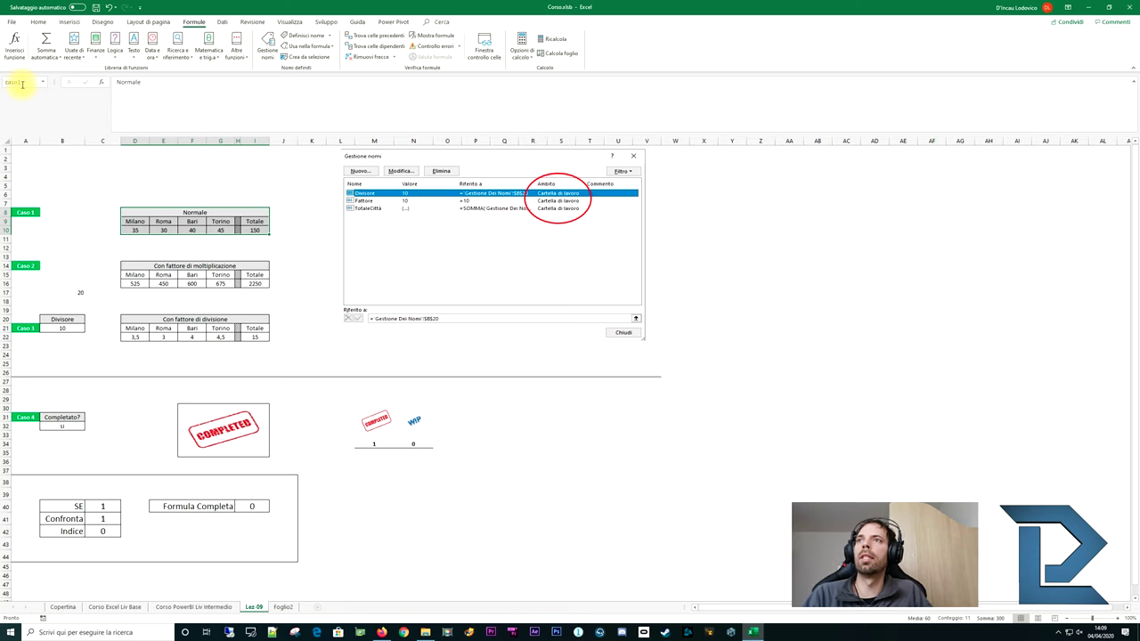
{"action": "left_click", "coordinate": [135, 256]}
{"action": "left_click", "coordinate": [268, 50]}
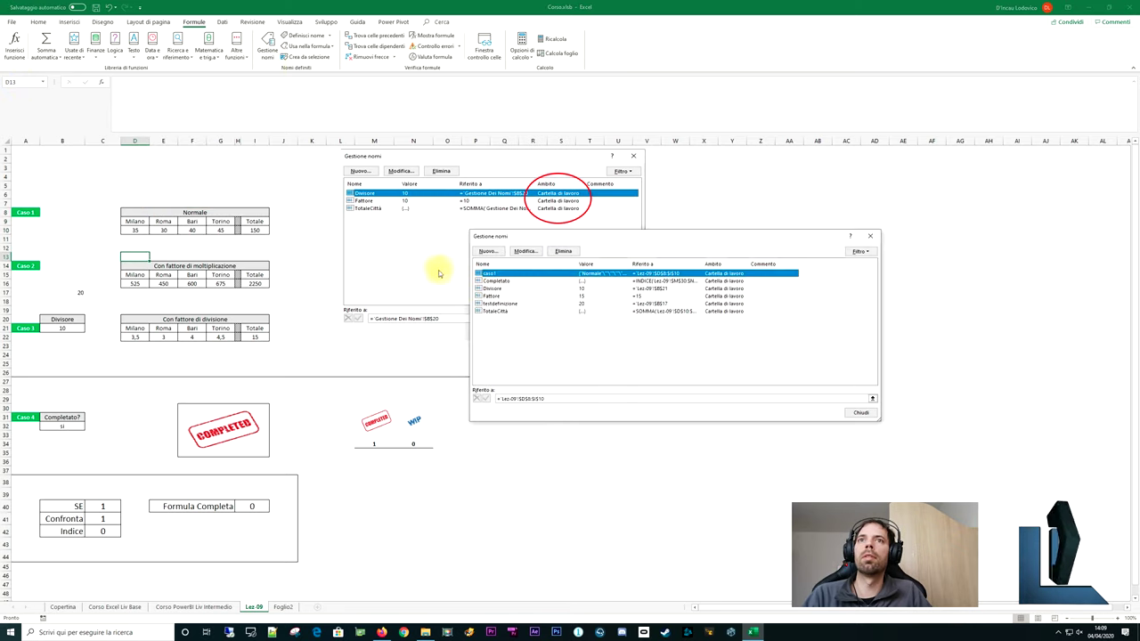
{"action": "left_click", "coordinate": [539, 398]}
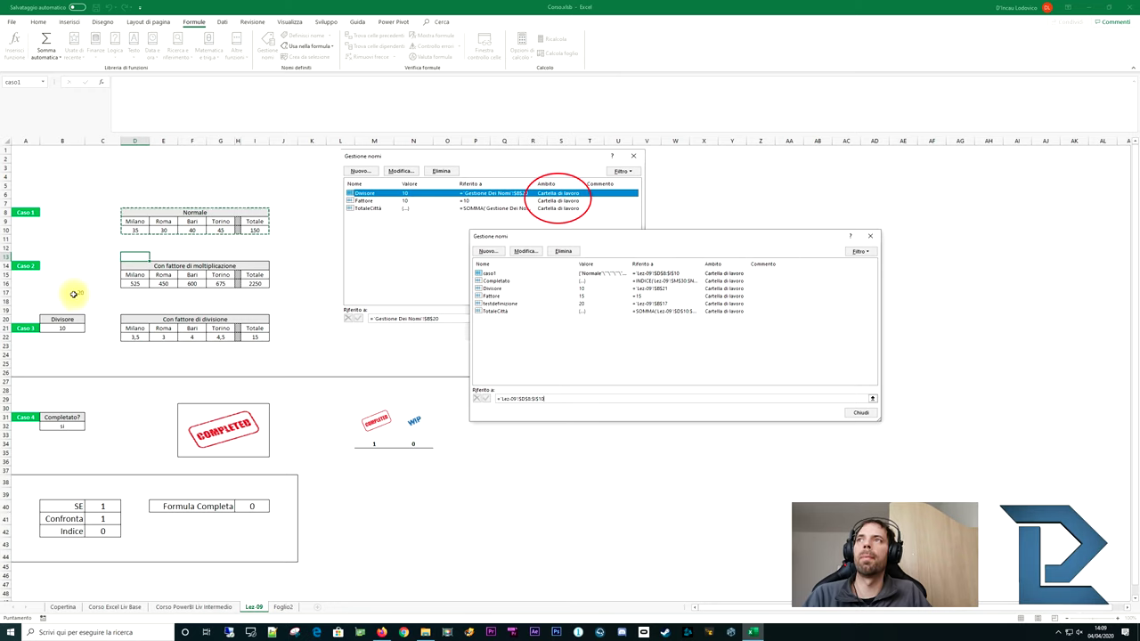
{"action": "key", "text": "Escape"}
{"action": "key", "text": "Escape"}
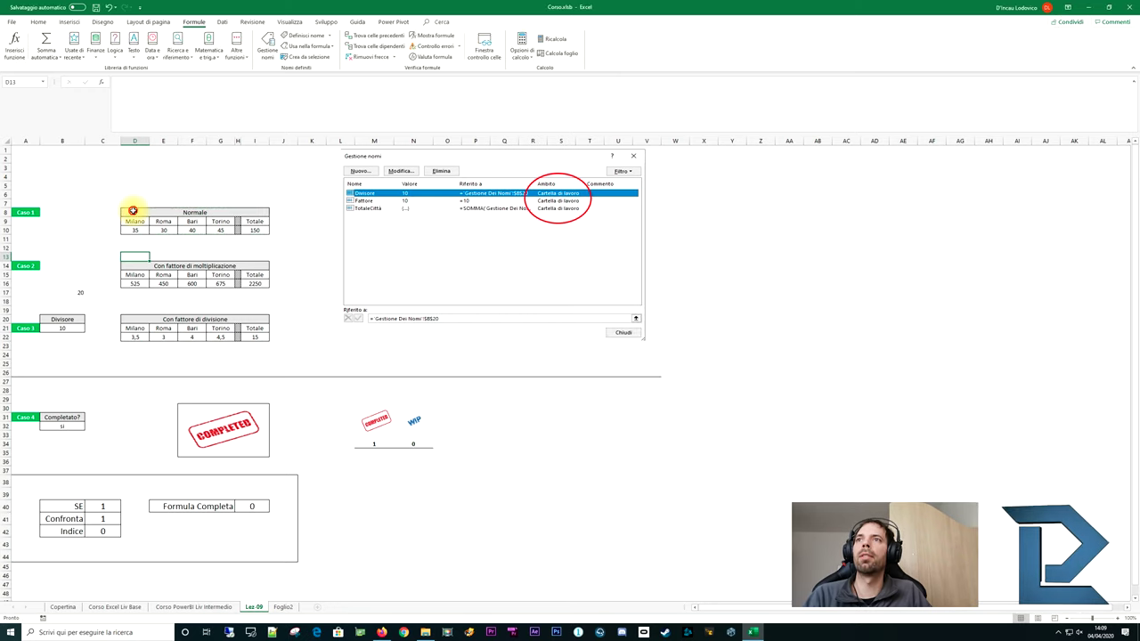
{"action": "left_click_drag", "start_coordinate": [132, 213], "coordinate": [258, 229]}
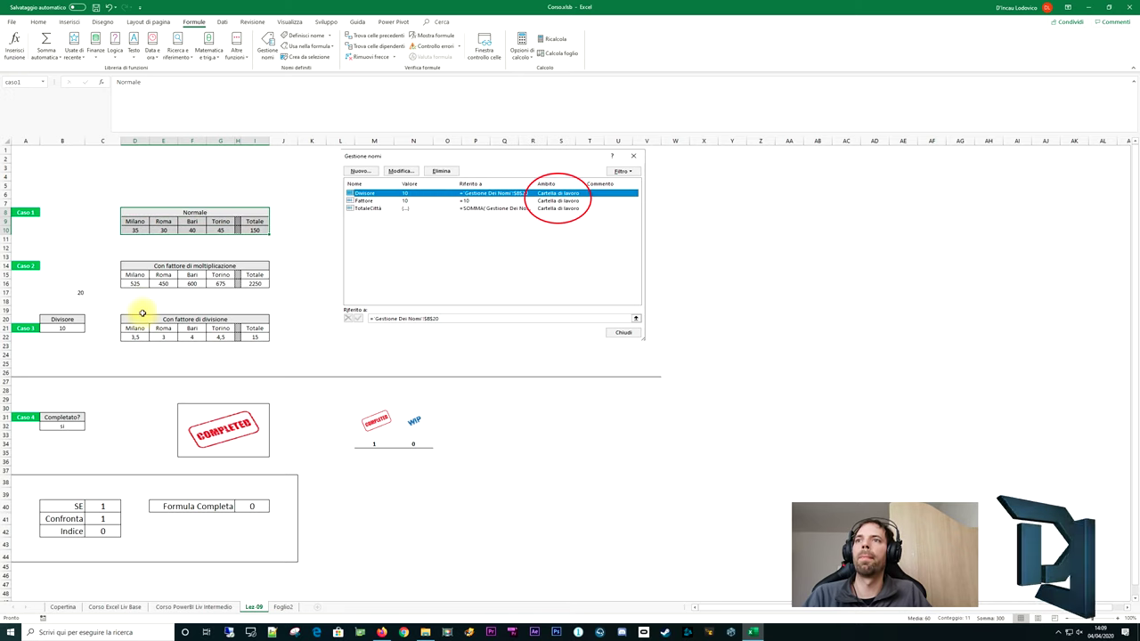
{"action": "left_click", "coordinate": [237, 355]}
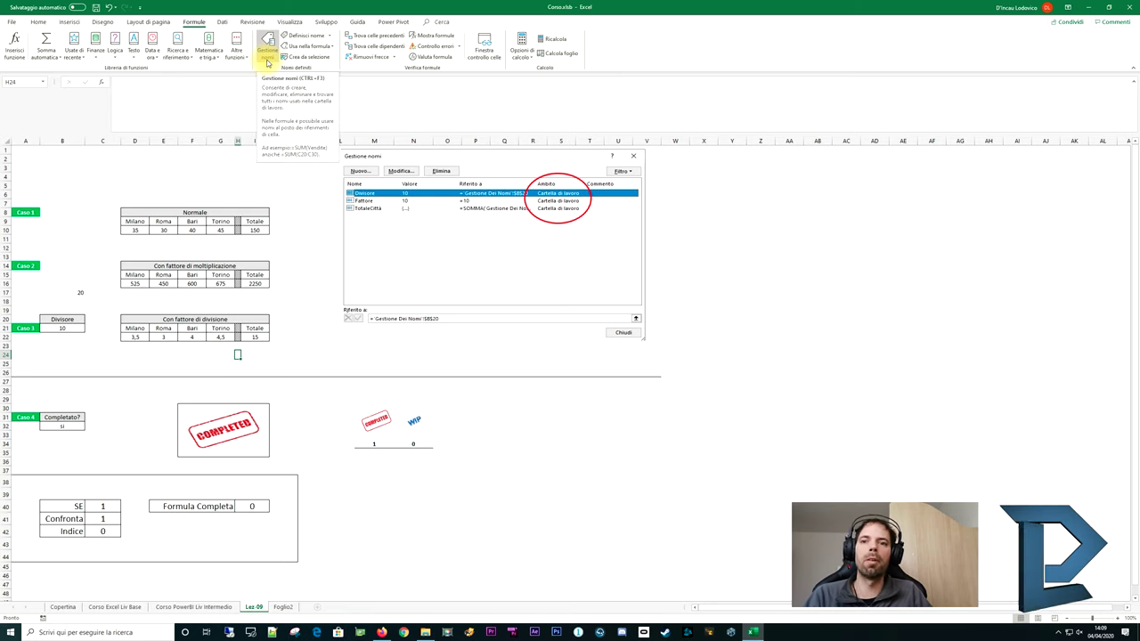
{"action": "left_click", "coordinate": [283, 355]}
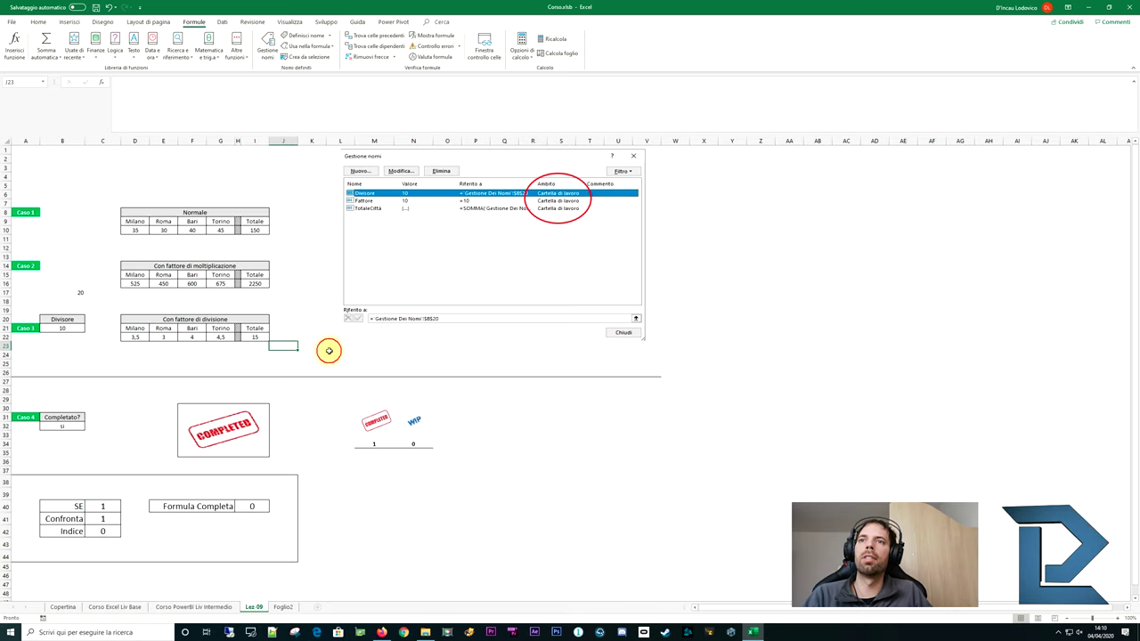
{"action": "left_click", "coordinate": [332, 357]}
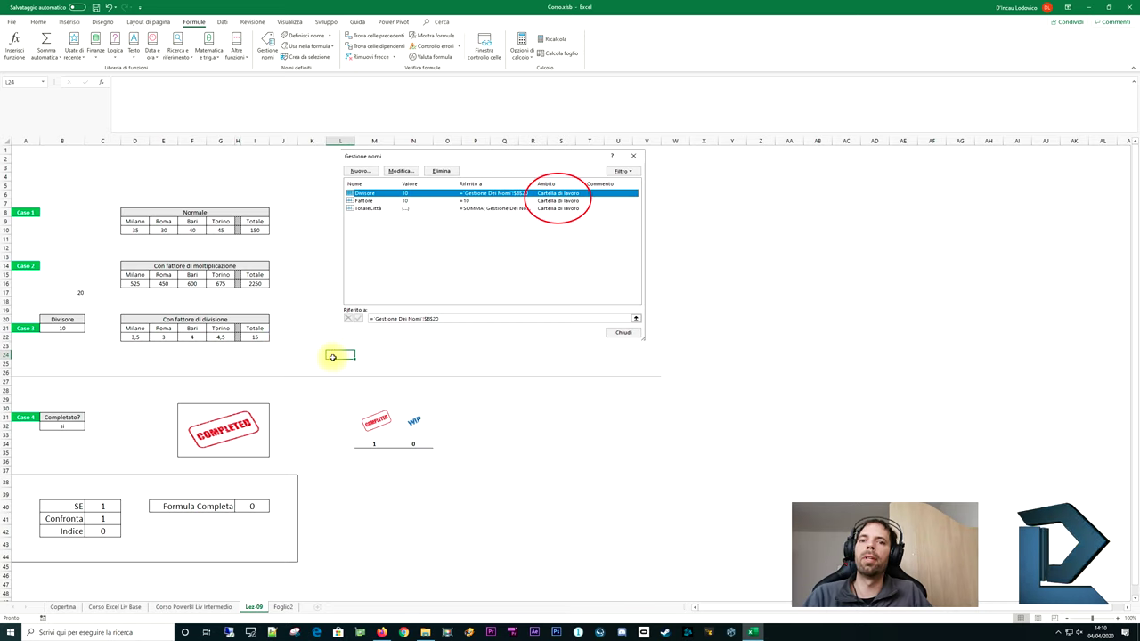
{"action": "left_click", "coordinate": [280, 363]}
{"action": "left_click", "coordinate": [205, 354]}
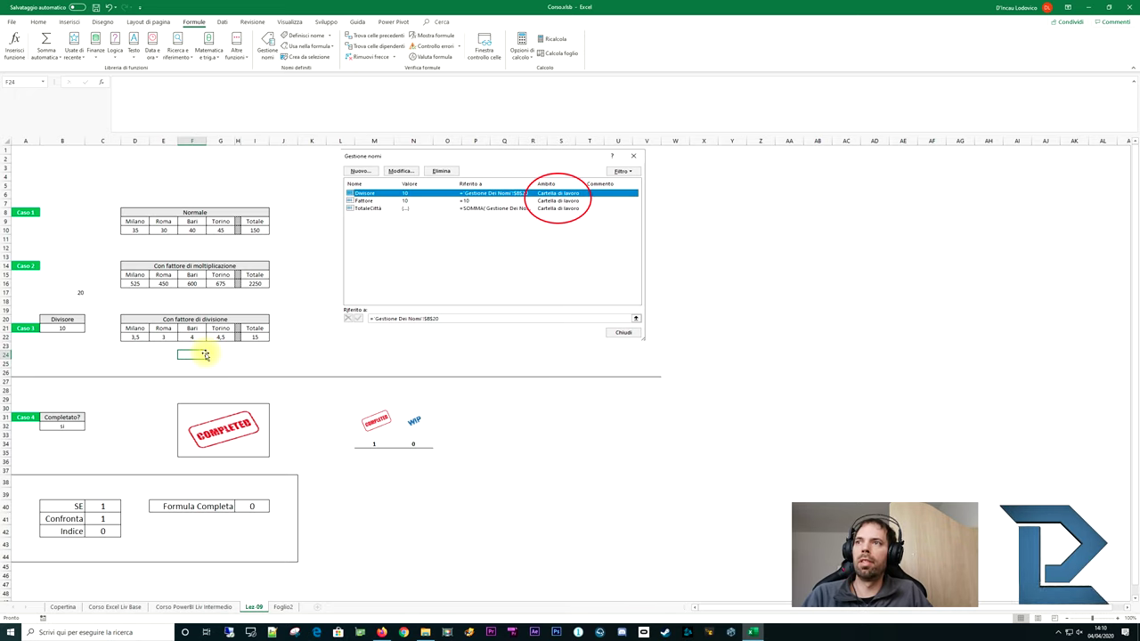
{"action": "left_click", "coordinate": [113, 400]}
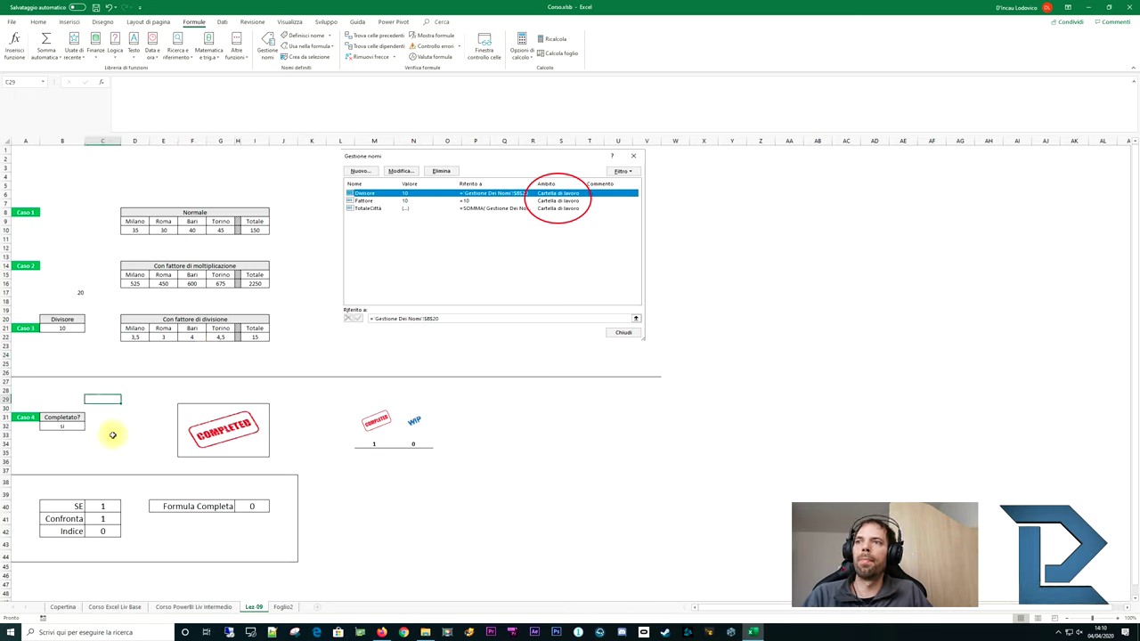
{"action": "mouse_move", "coordinate": [26, 382]}
{"action": "left_mouse_down"}
{"action": "mouse_move", "coordinate": [422, 532]}
{"action": "mouse_move", "coordinate": [435, 563]}
{"action": "left_mouse_up"}
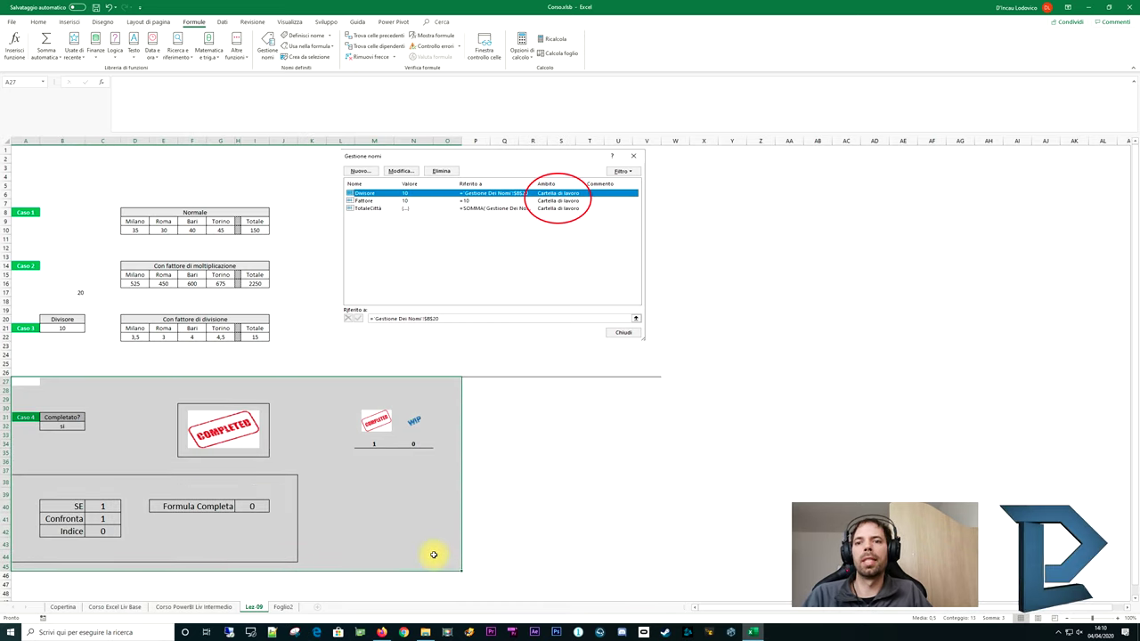
{"action": "left_click", "coordinate": [389, 523]}
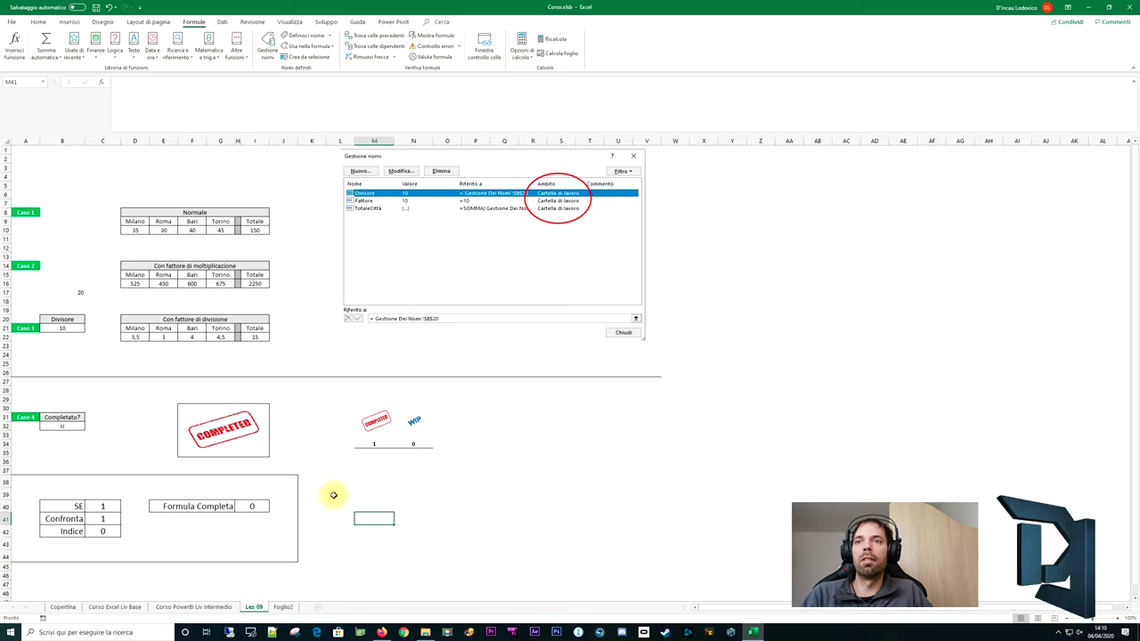
{"action": "left_click", "coordinate": [347, 496]}
{"action": "left_click", "coordinate": [383, 495]}
{"action": "left_click", "coordinate": [402, 538]}
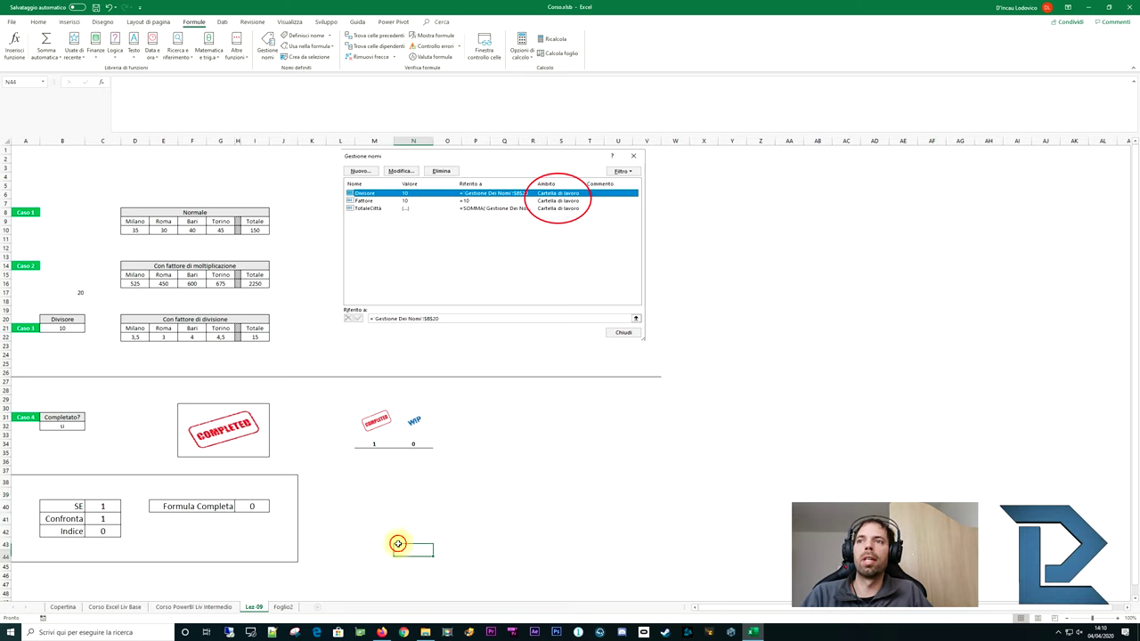
{"action": "left_click", "coordinate": [377, 527]}
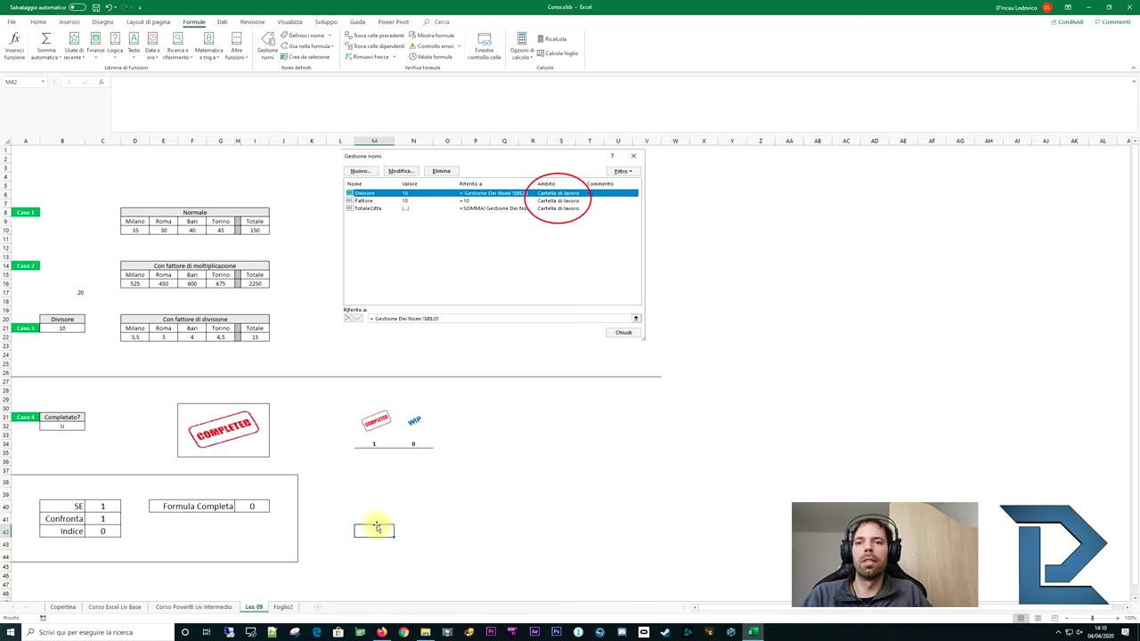
{"action": "left_click", "coordinate": [361, 483]}
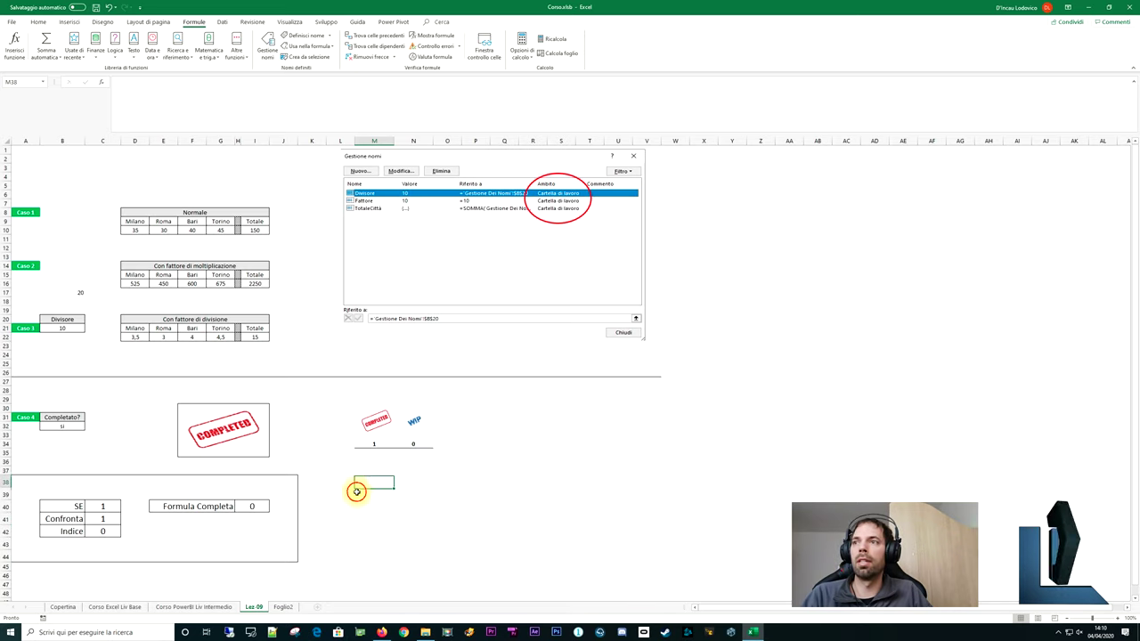
{"action": "left_click_drag", "start_coordinate": [24, 417], "coordinate": [407, 447]}
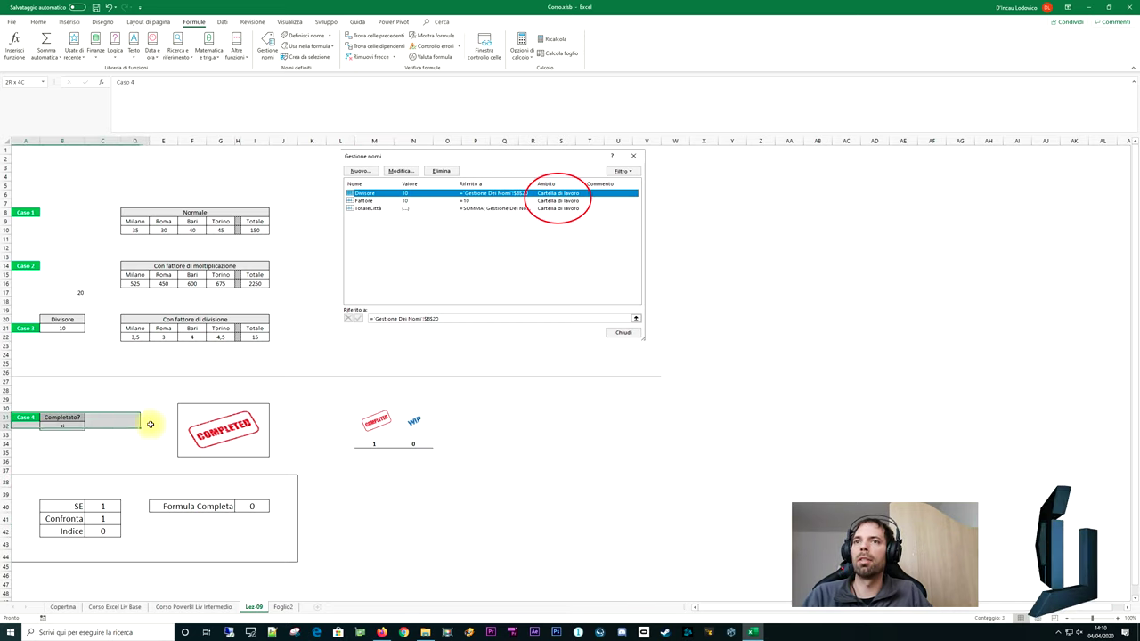
{"action": "left_click", "coordinate": [405, 507]}
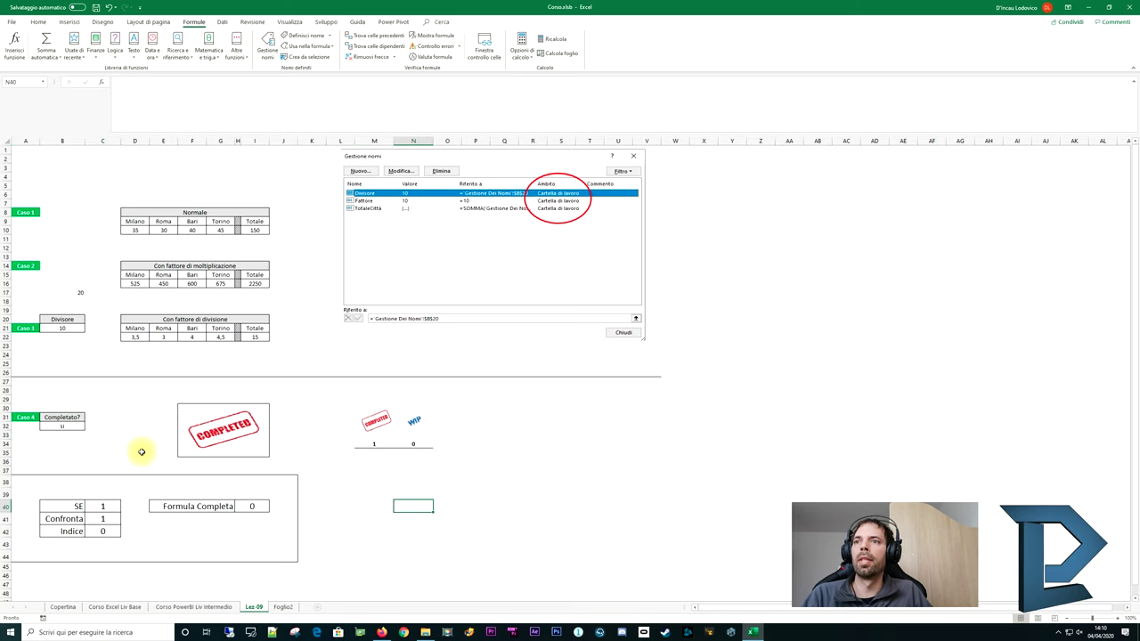
{"action": "left_click", "coordinate": [225, 435]}
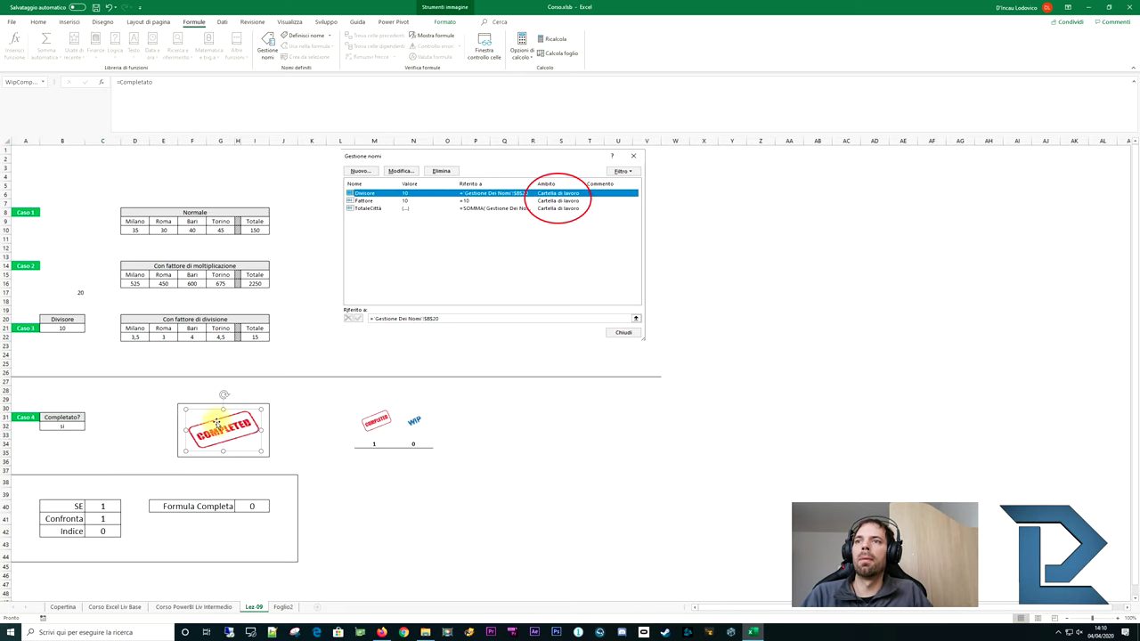
{"action": "left_click", "coordinate": [134, 434]}
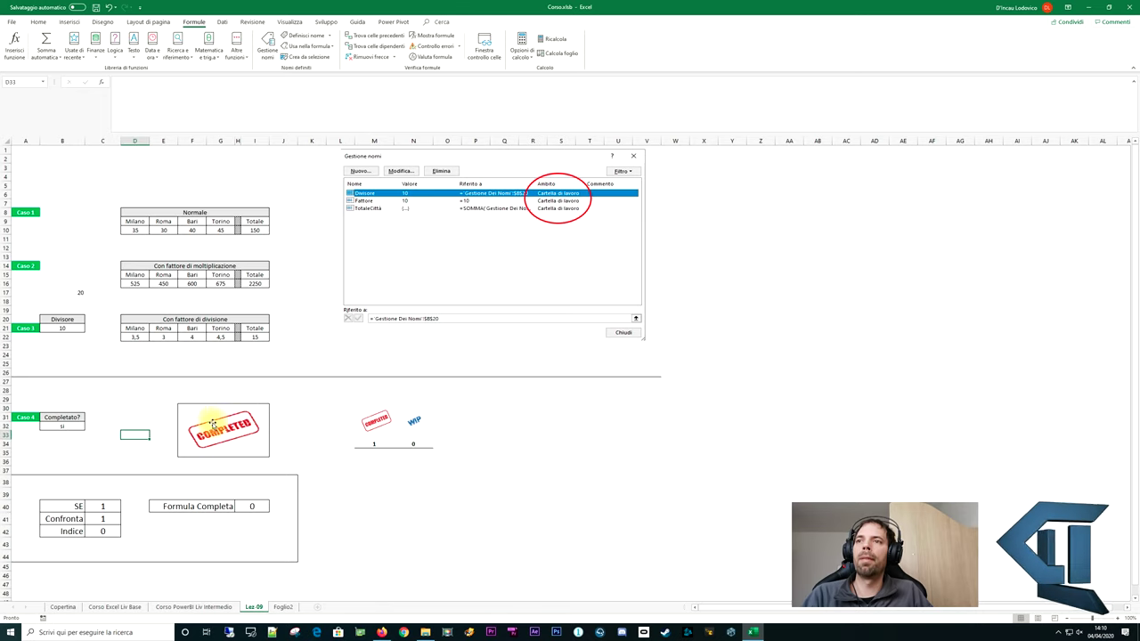
{"action": "left_click", "coordinate": [65, 426]}
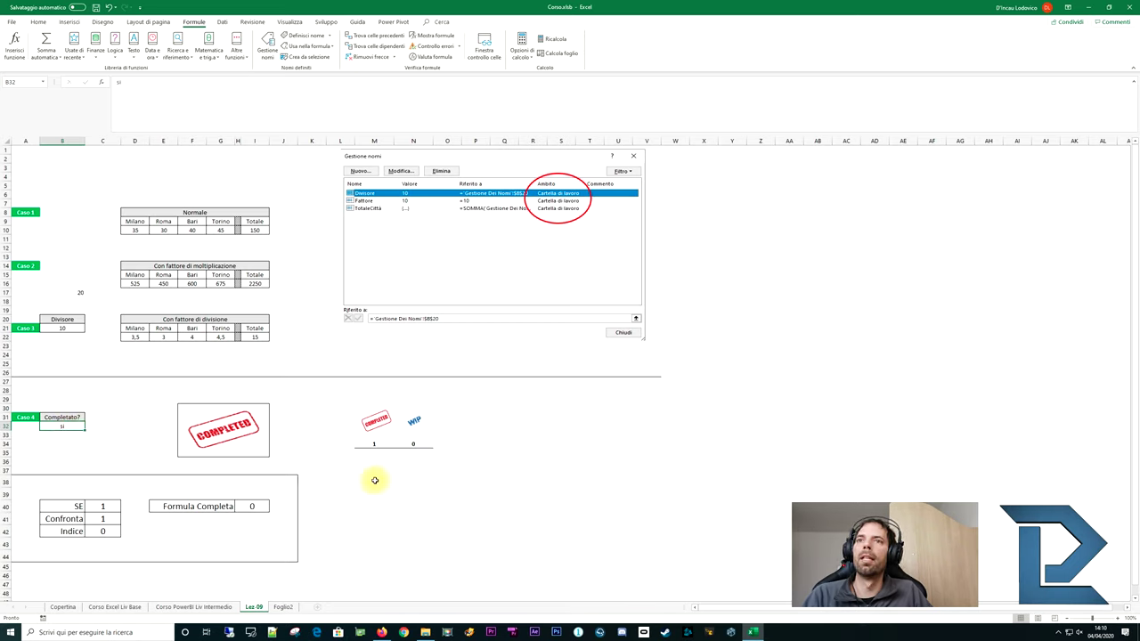
{"action": "left_click", "coordinate": [407, 496]}
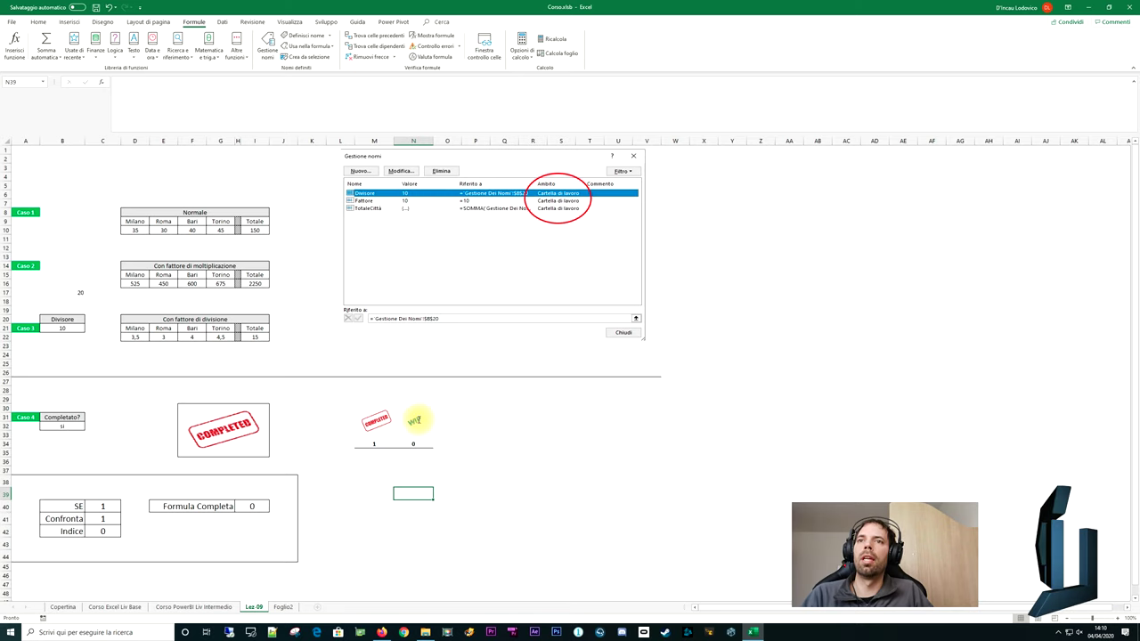
{"action": "left_click", "coordinate": [415, 420]}
{"action": "left_click", "coordinate": [62, 426]}
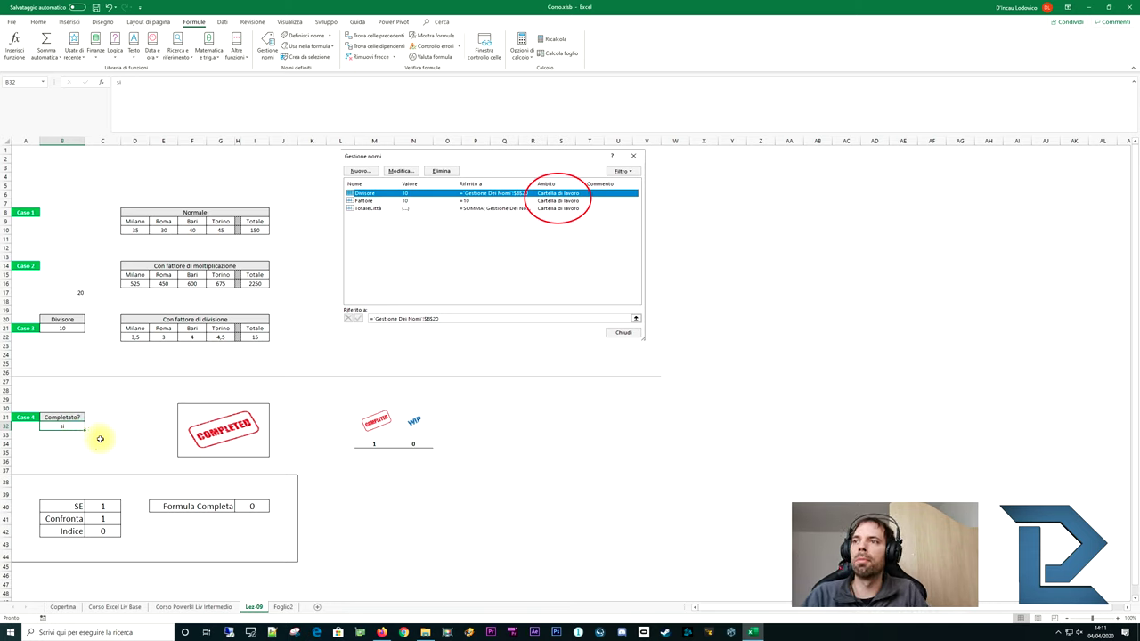
{"action": "type", "text": "no"}
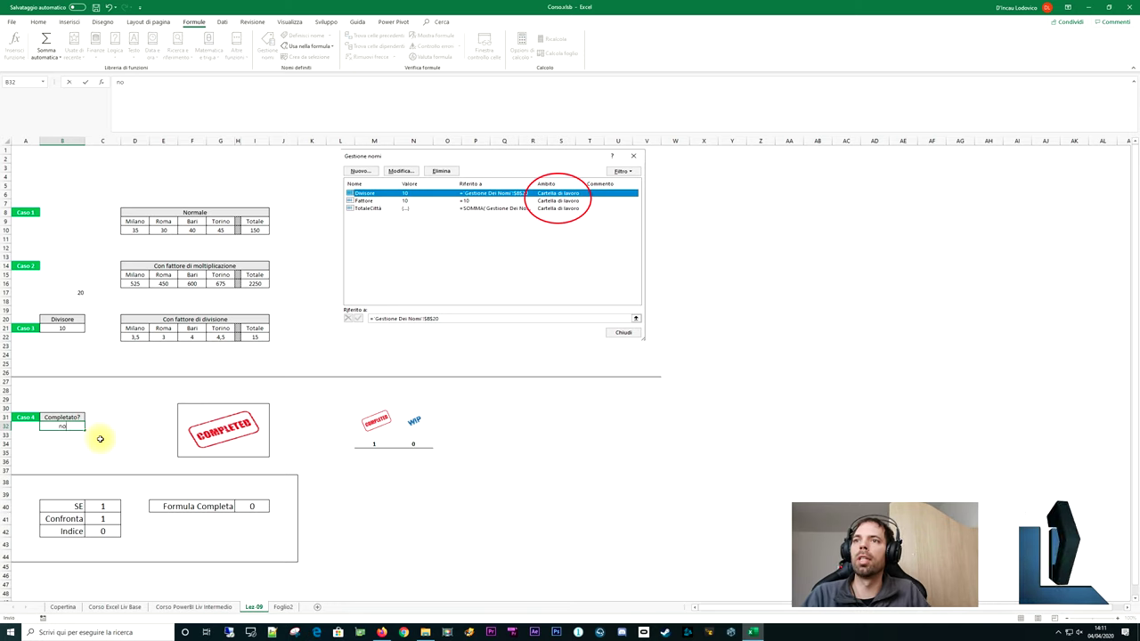
{"action": "key", "text": "Return"}
{"action": "left_click", "coordinate": [204, 432]}
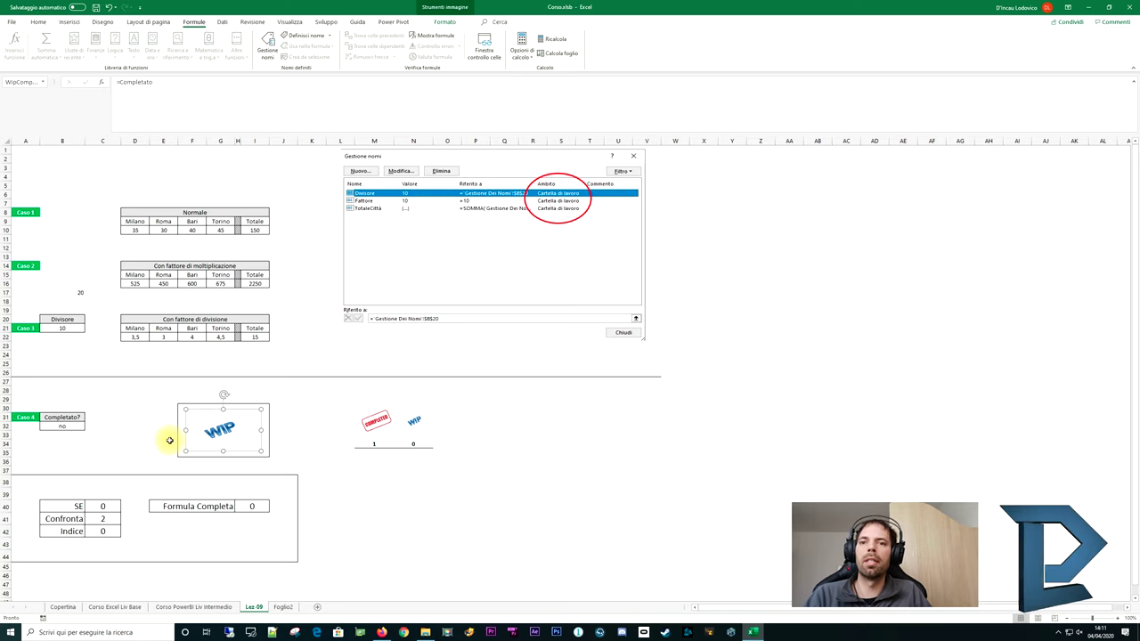
{"action": "left_click", "coordinate": [62, 426]}
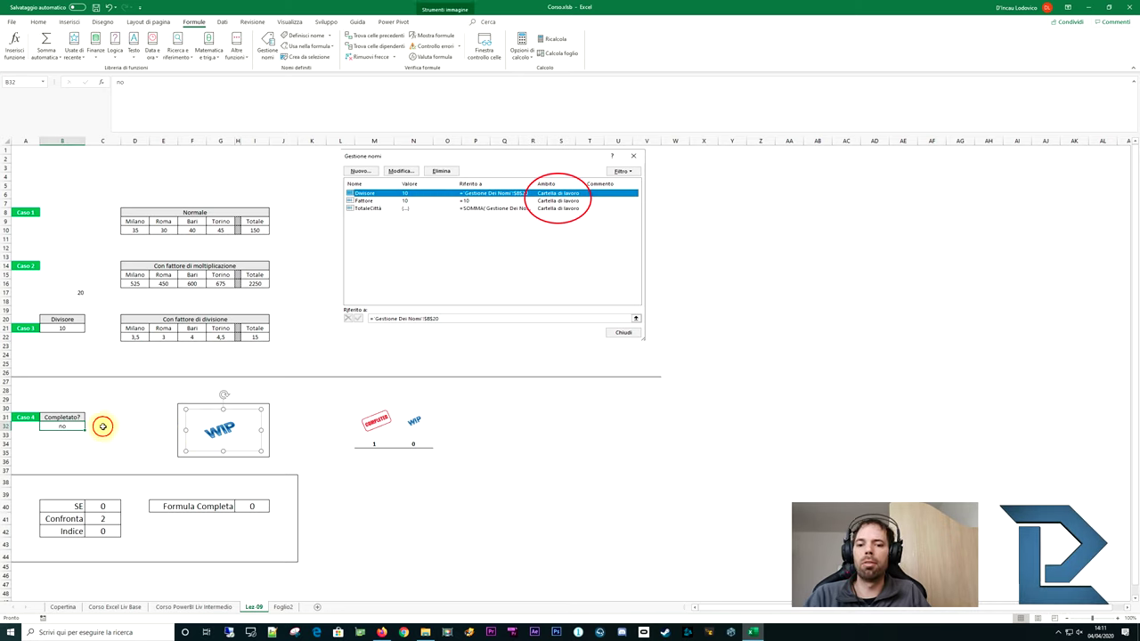
{"action": "type", "text": "si"}
{"action": "key", "text": "Return"}
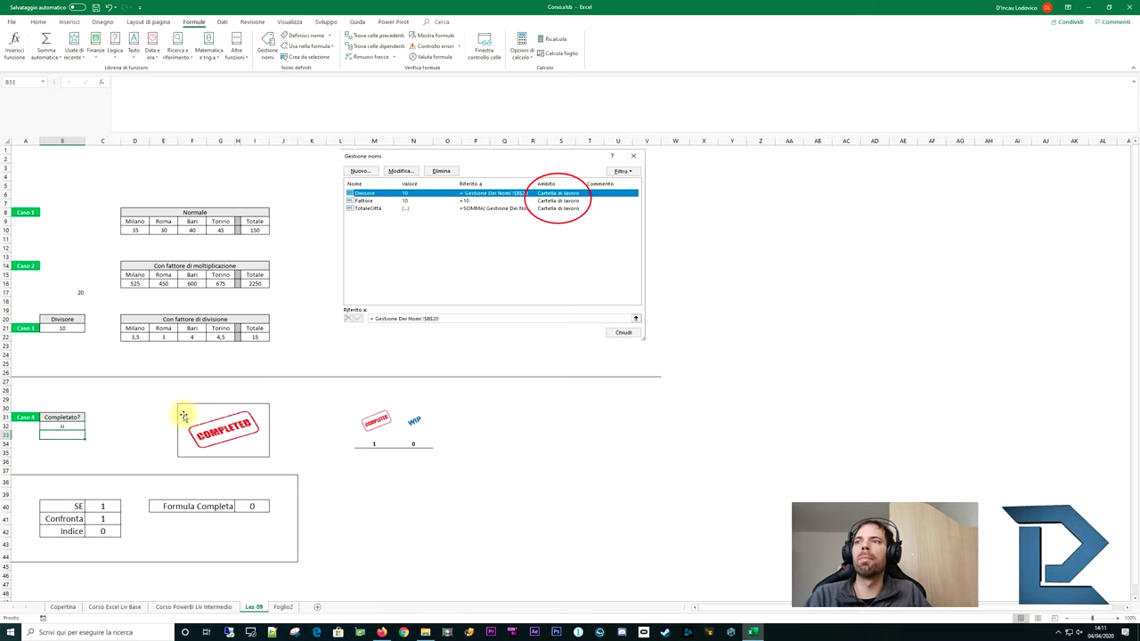
{"action": "left_click", "coordinate": [62, 425]}
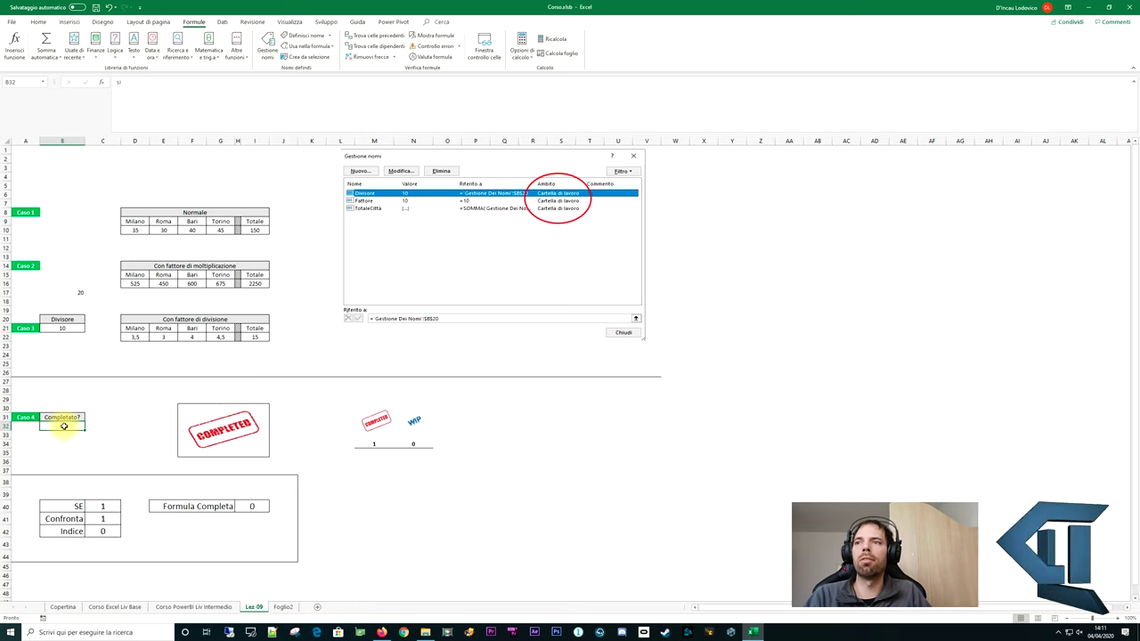
{"action": "type", "text": "no"}
{"action": "key", "text": "Return"}
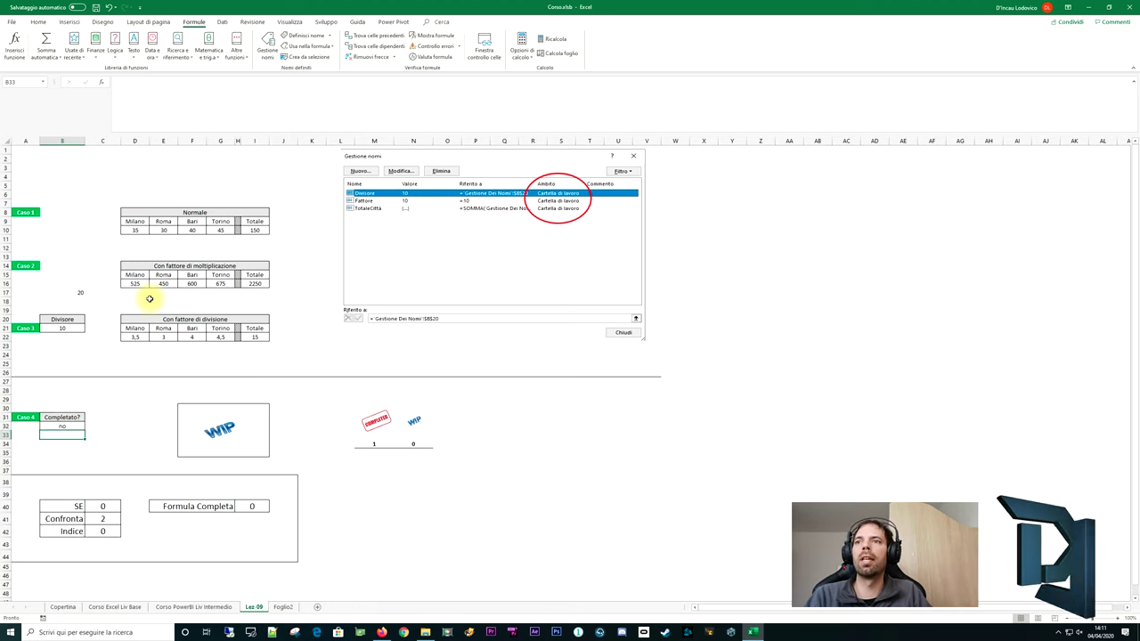
{"action": "left_click", "coordinate": [218, 430]}
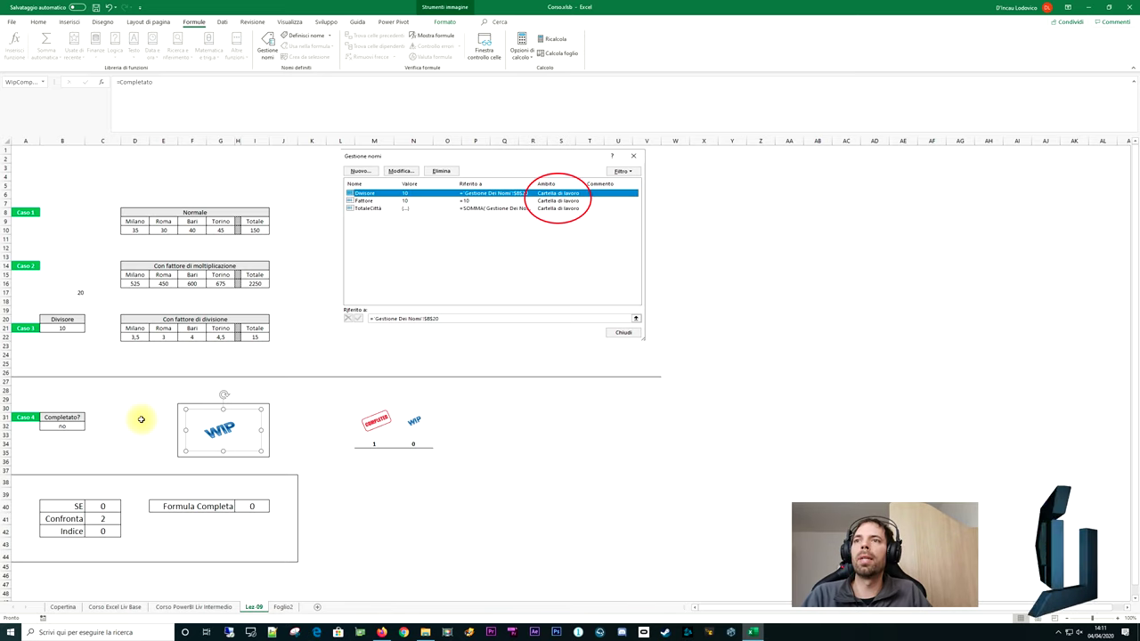
{"action": "left_click", "coordinate": [77, 427]}
{"action": "type", "text": "s"}
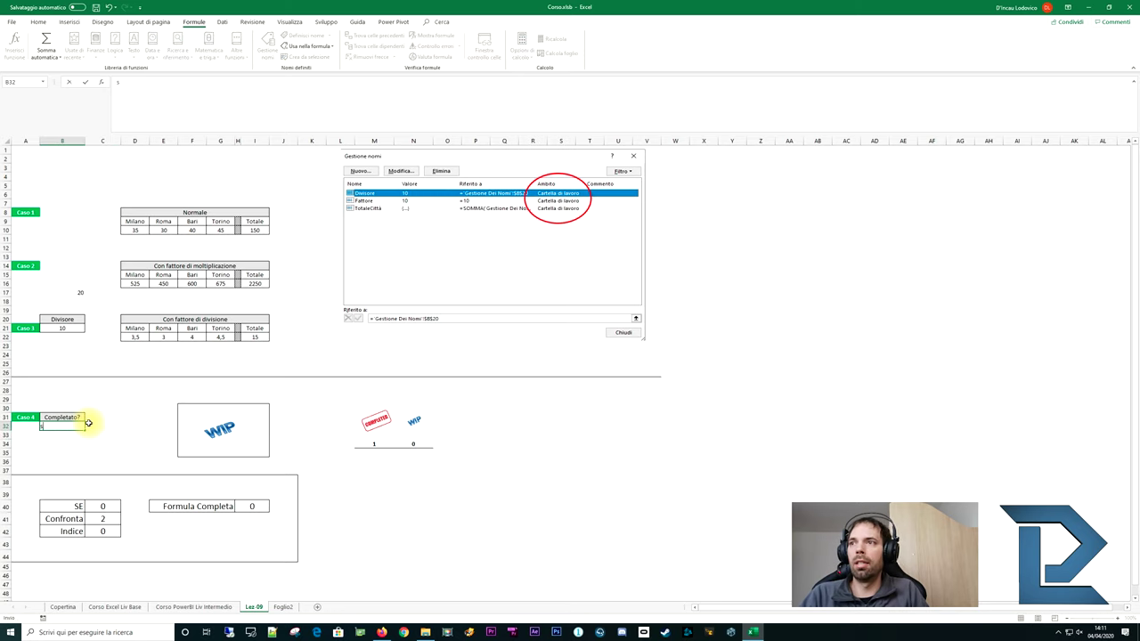
{"action": "type", "text": "i"}
{"action": "key", "text": "Return"}
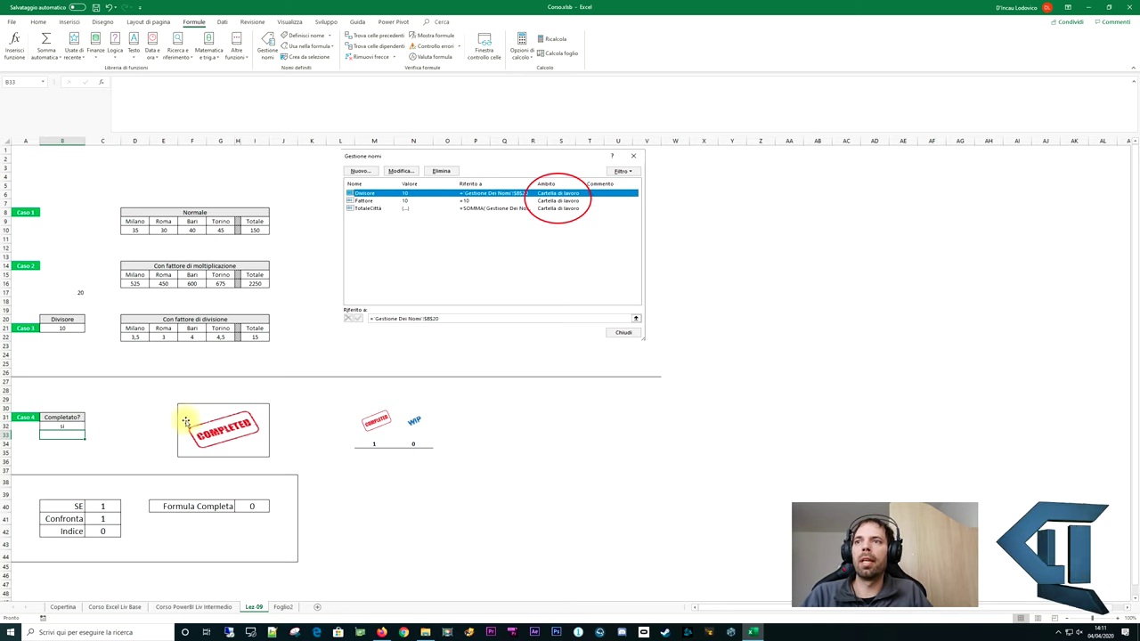
{"action": "left_click", "coordinate": [214, 440]}
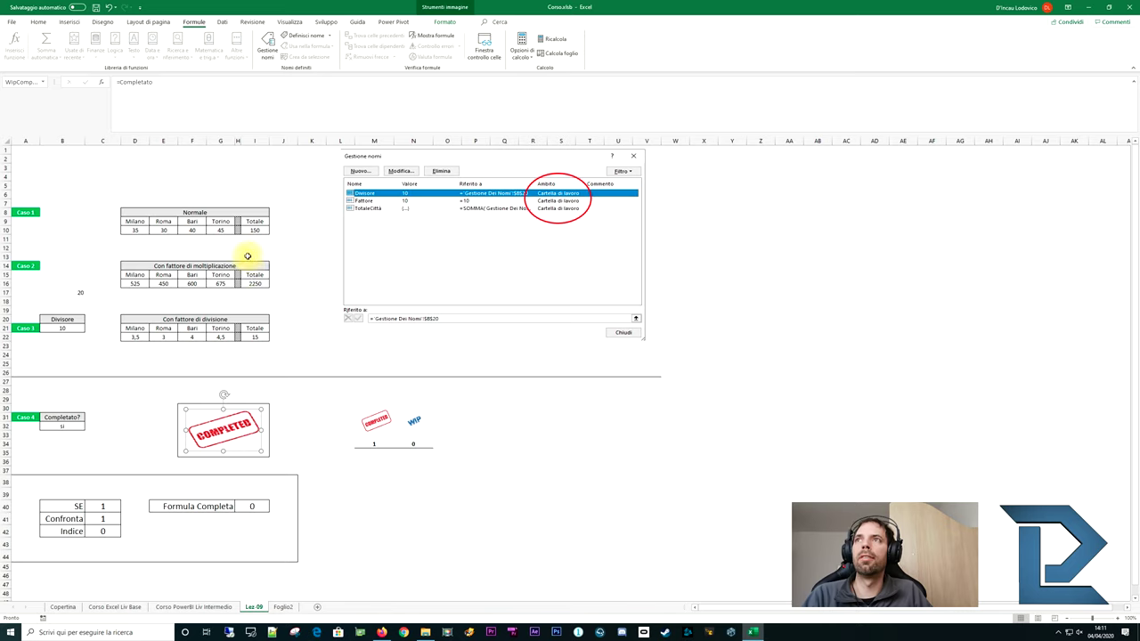
{"action": "double_click", "coordinate": [124, 81]}
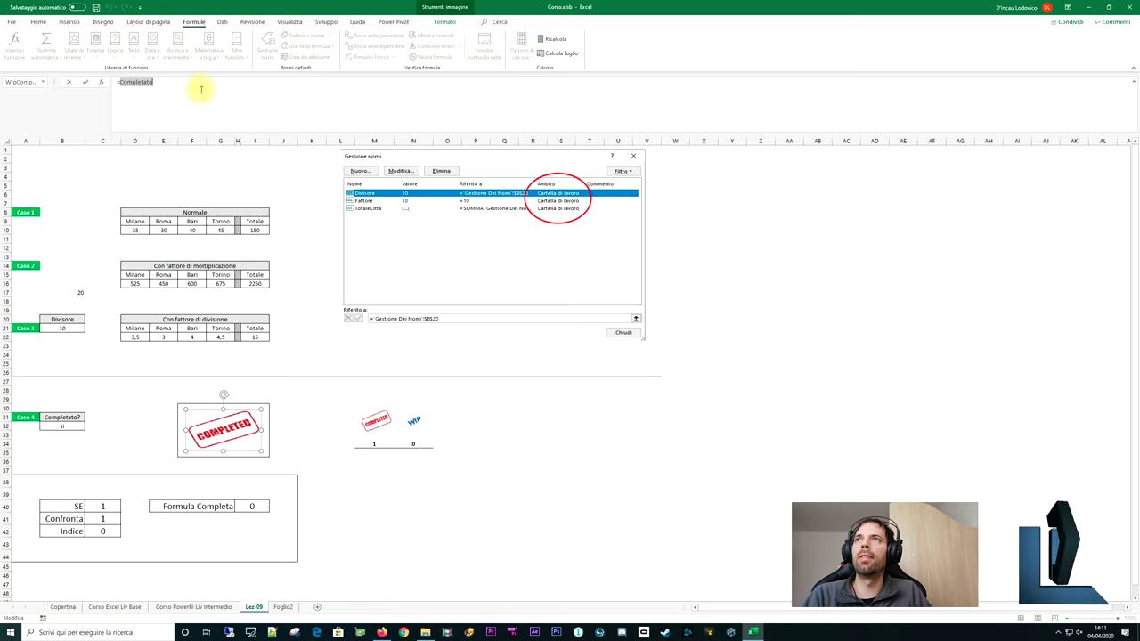
{"action": "key", "text": "Escape"}
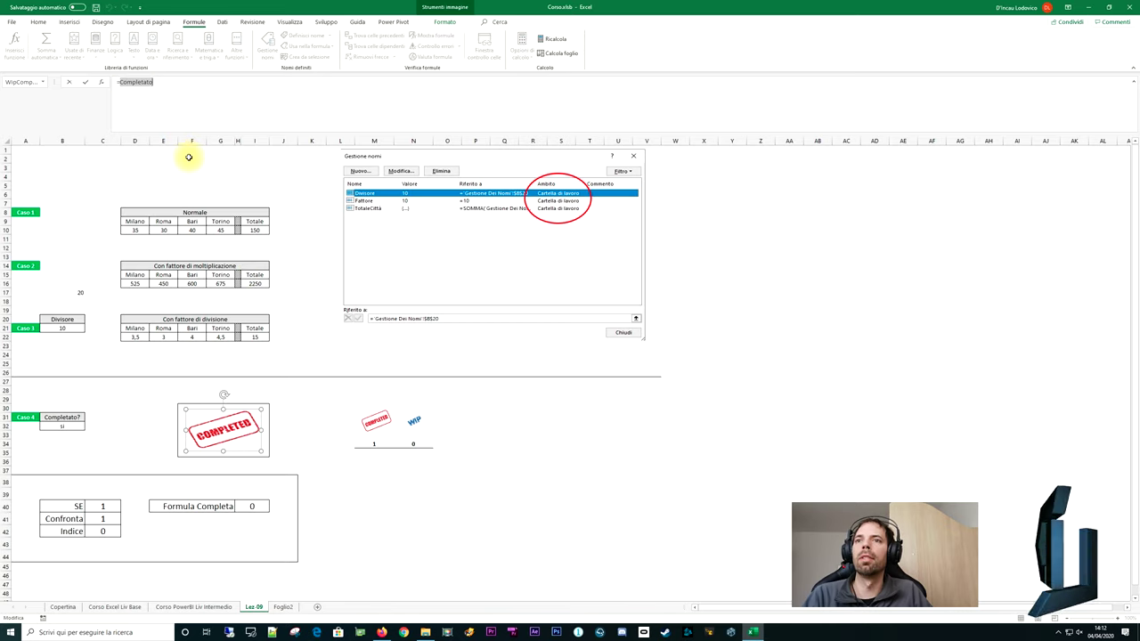
{"action": "left_click", "coordinate": [340, 504]}
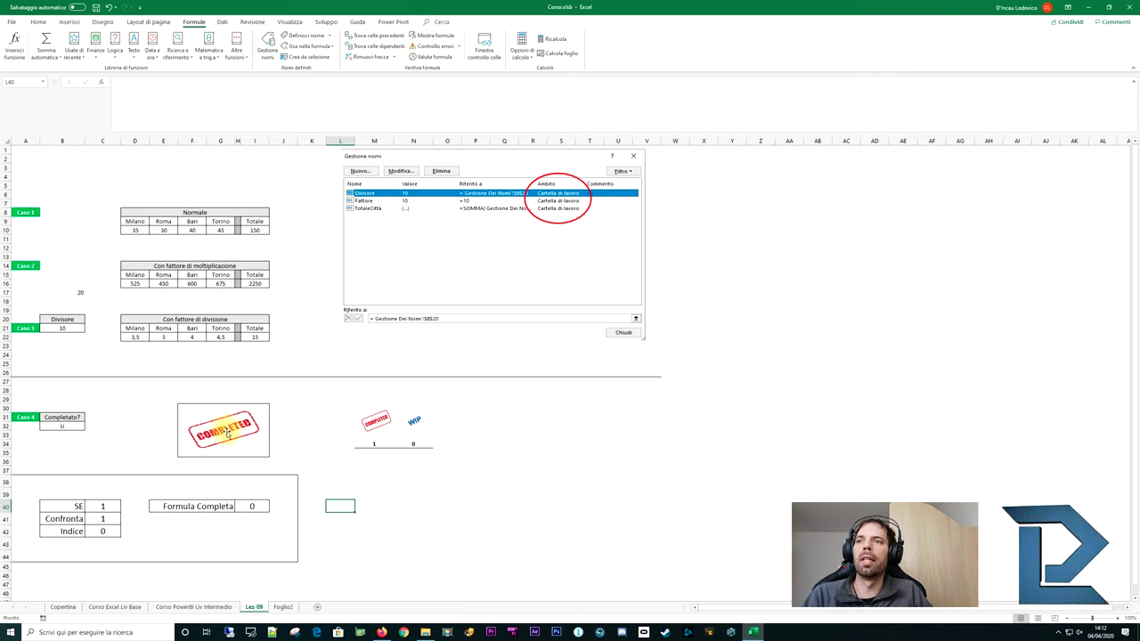
{"action": "left_click", "coordinate": [372, 491]}
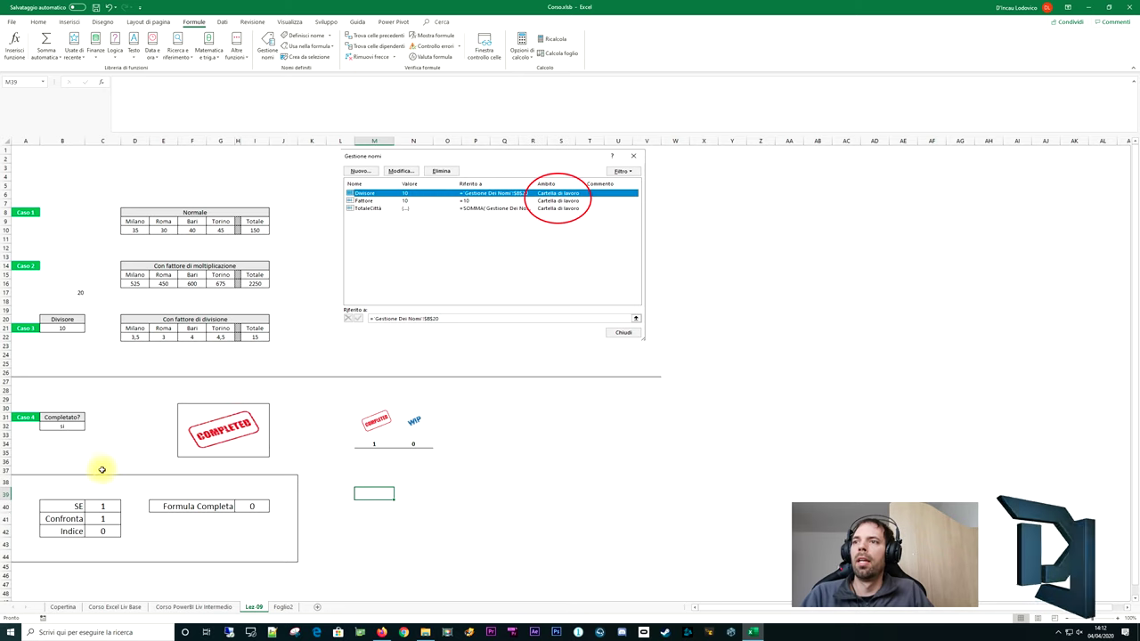
{"action": "left_click", "coordinate": [252, 506]}
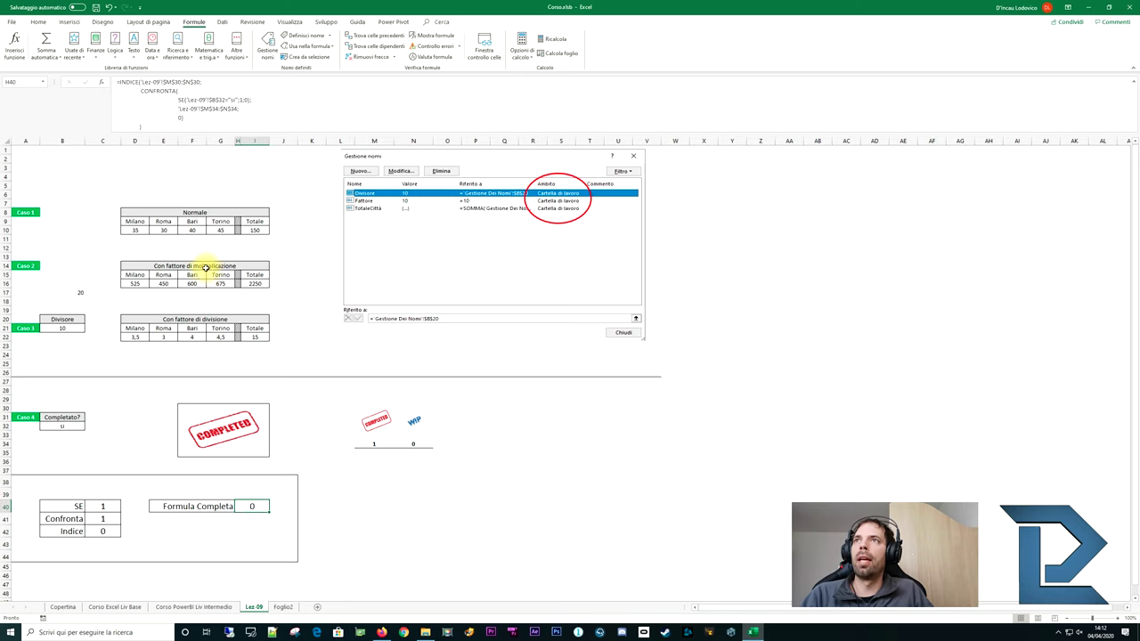
{"action": "left_click_drag", "start_coordinate": [162, 128], "coordinate": [100, 82]}
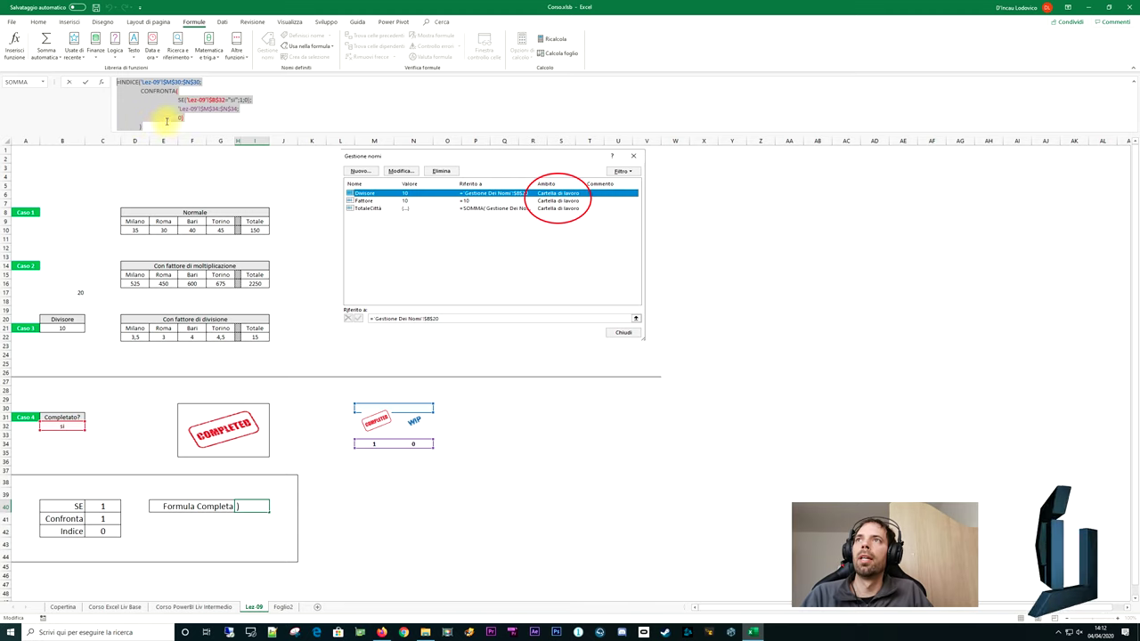
{"action": "key", "text": "Escape"}
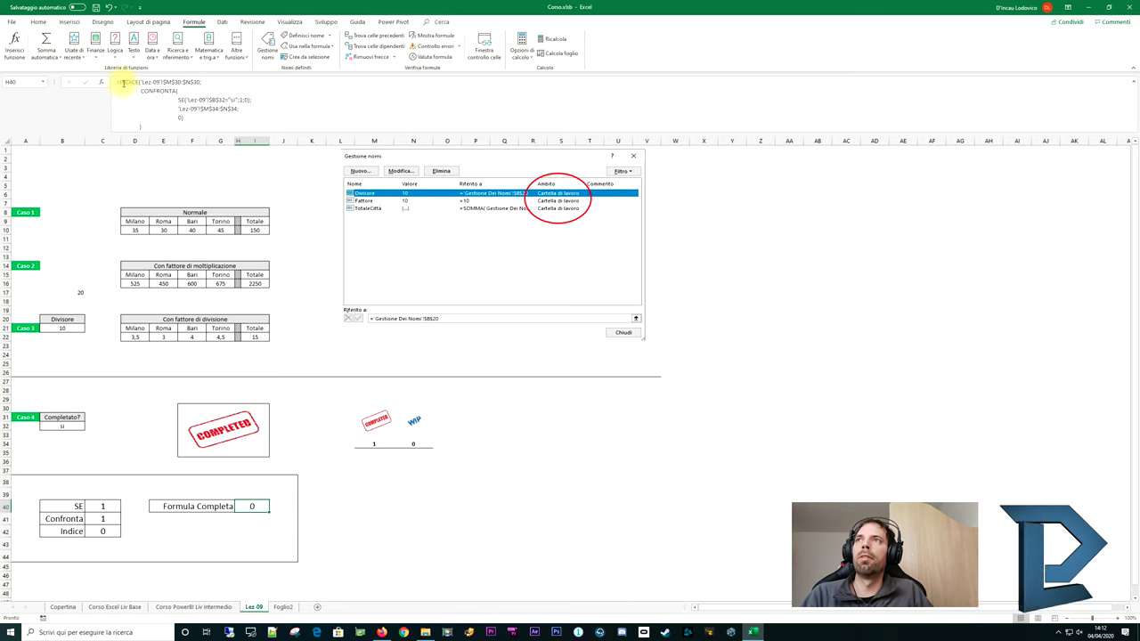
{"action": "double_click", "coordinate": [123, 82]}
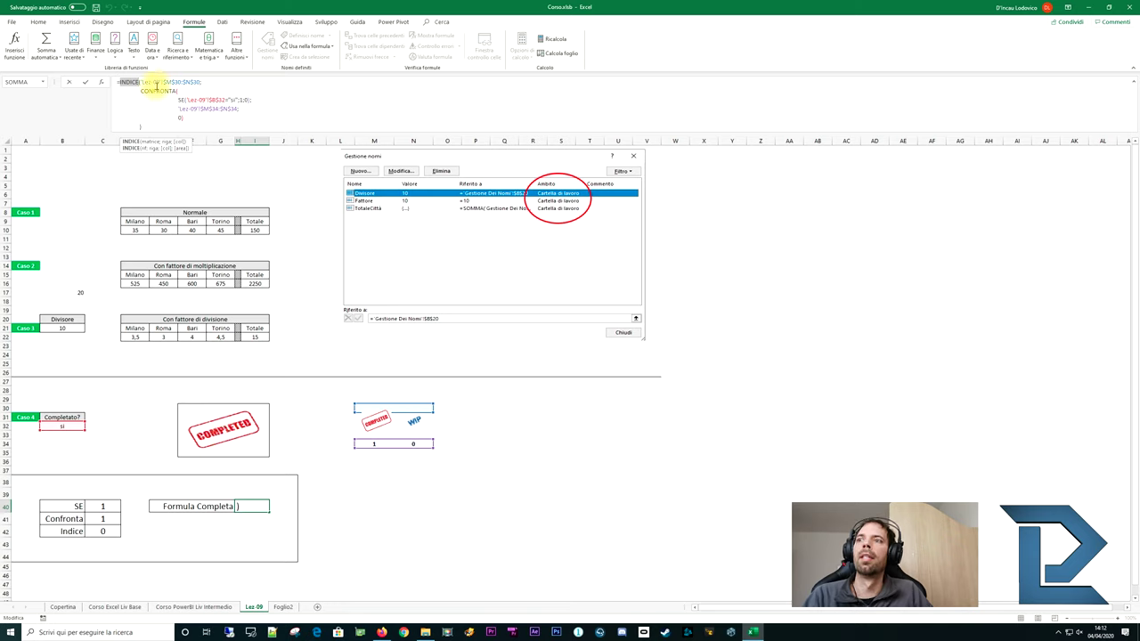
{"action": "double_click", "coordinate": [155, 90]}
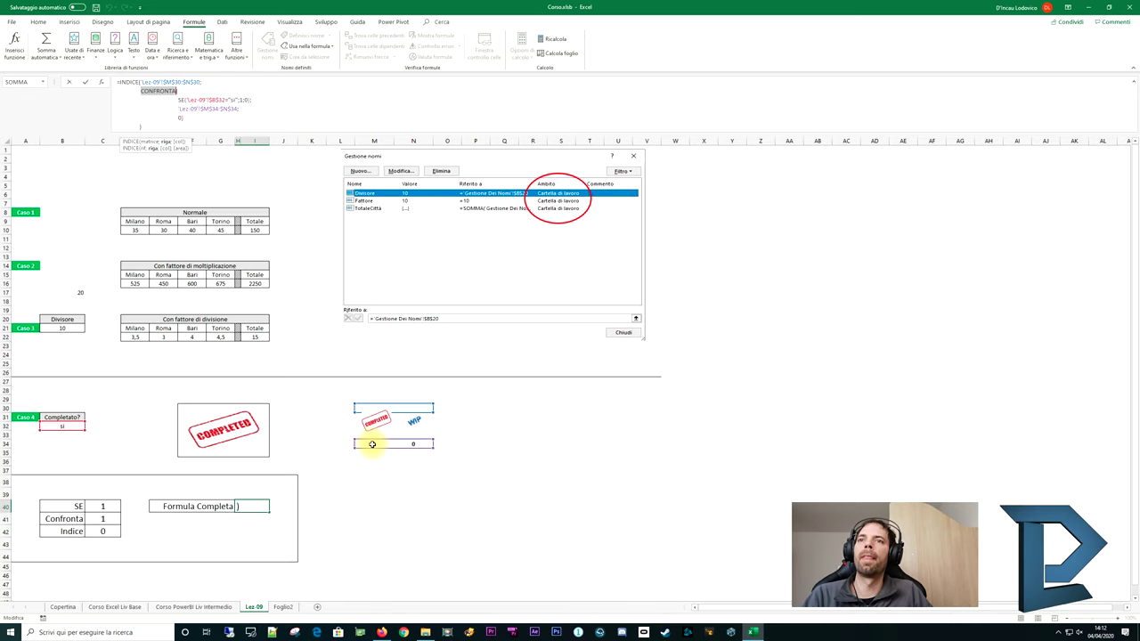
{"action": "mouse_move", "coordinate": [370, 442]}
{"action": "left_mouse_down"}
{"action": "mouse_move", "coordinate": [403, 443]}
{"action": "mouse_move", "coordinate": [374, 421]}
{"action": "mouse_move", "coordinate": [413, 420]}
{"action": "left_mouse_up"}
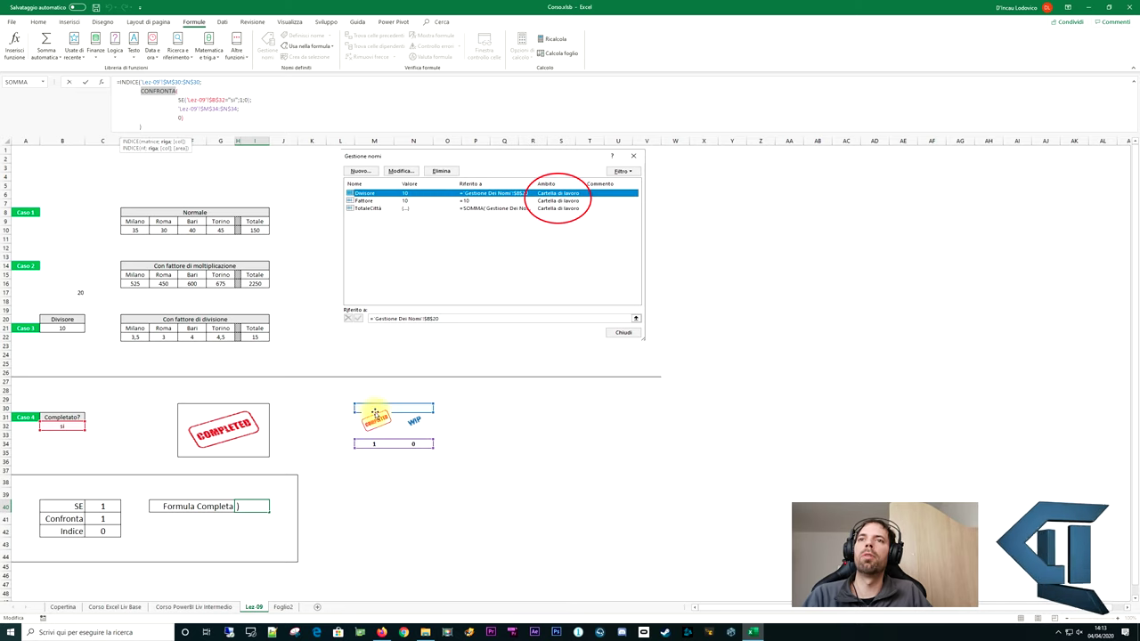
{"action": "left_click", "coordinate": [176, 99]}
{"action": "left_click_drag", "start_coordinate": [176, 99], "coordinate": [253, 99]}
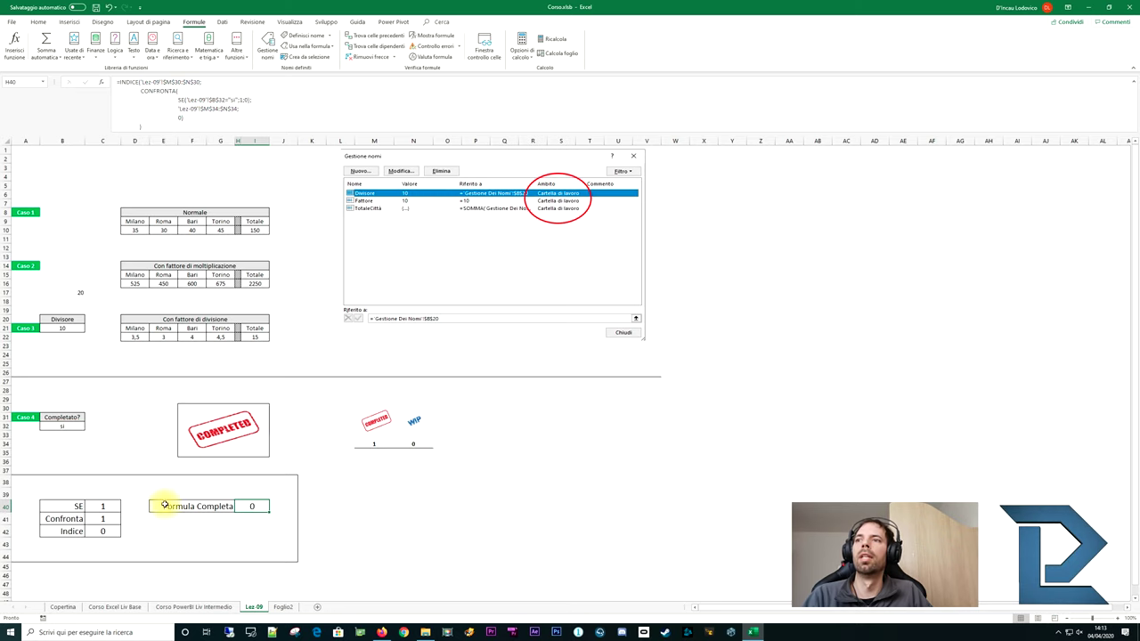
{"action": "left_click", "coordinate": [102, 505]}
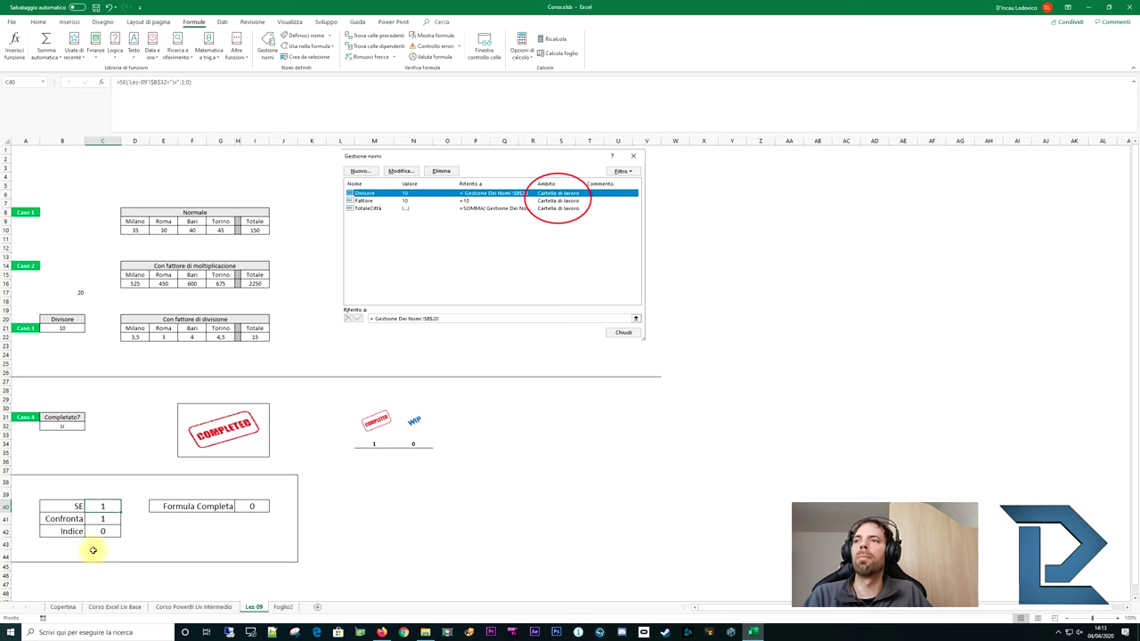
{"action": "left_click_drag", "start_coordinate": [78, 507], "coordinate": [98, 530]}
{"action": "left_click", "coordinate": [103, 506]}
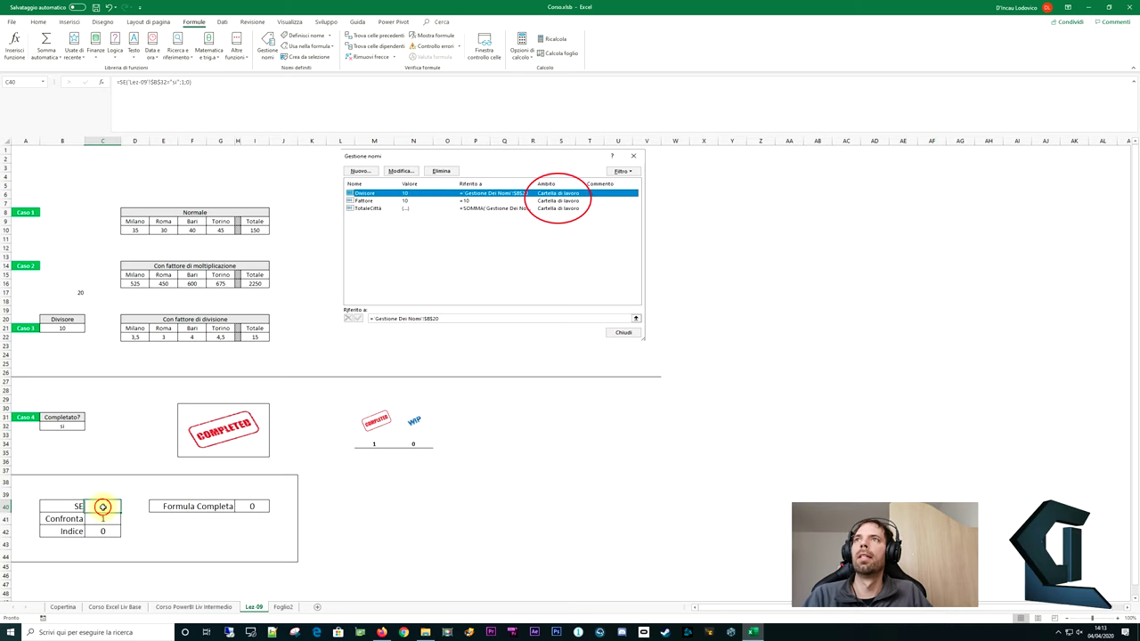
{"action": "left_click", "coordinate": [125, 97]}
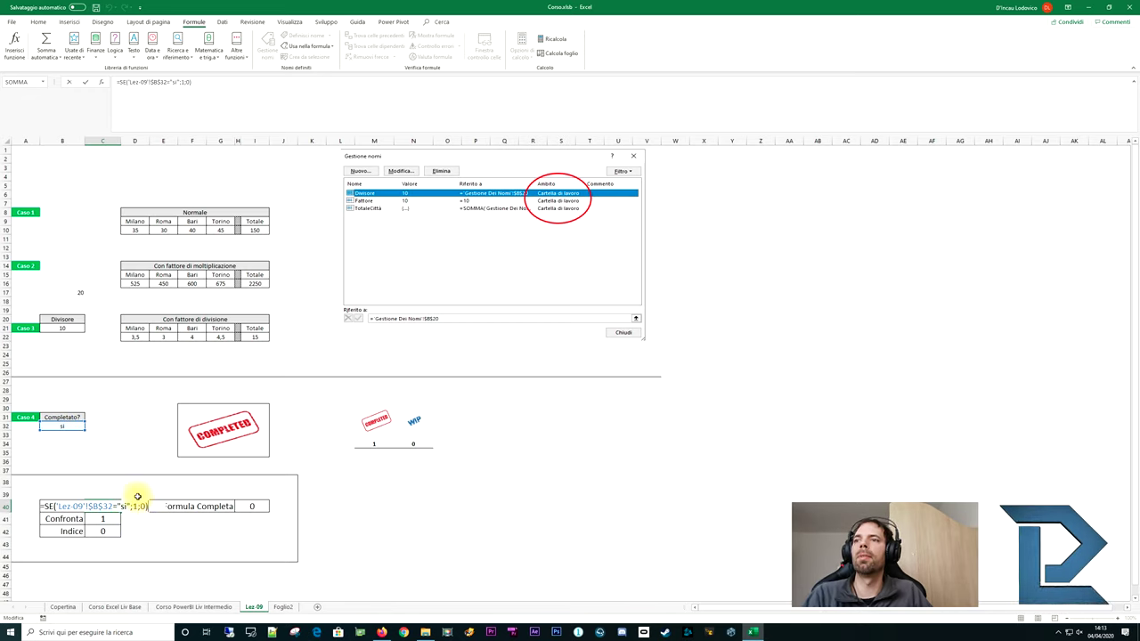
{"action": "key", "text": "Escape"}
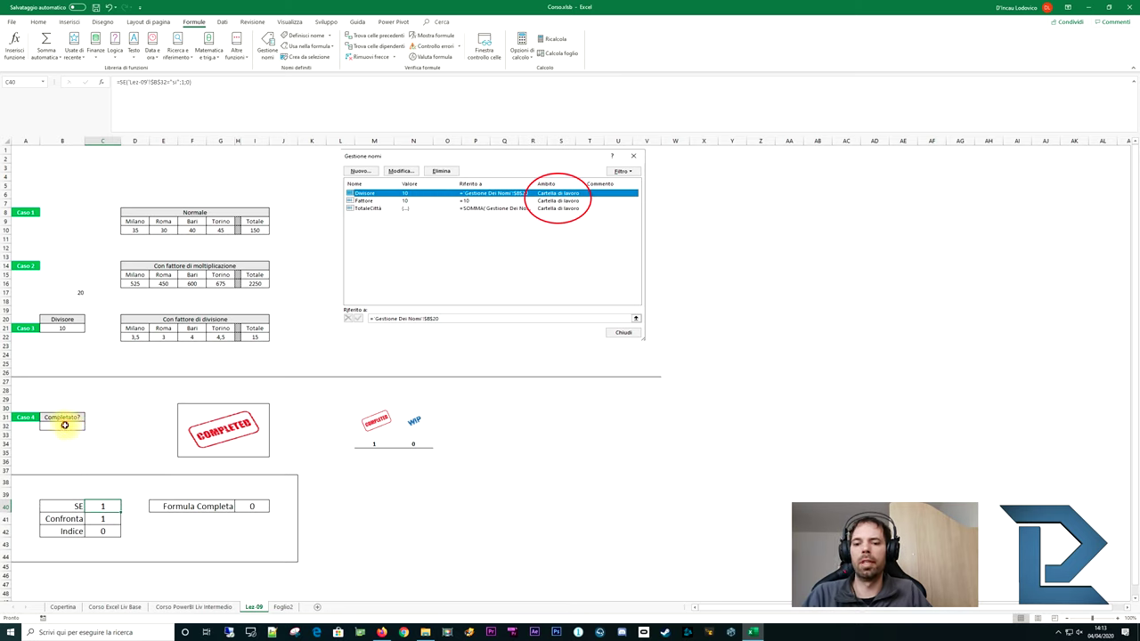
Type test answers into B32, ending on si so the image shows COMPLETED
{"action": "left_click", "coordinate": [64, 425]}
{"action": "type", "text": "no"}
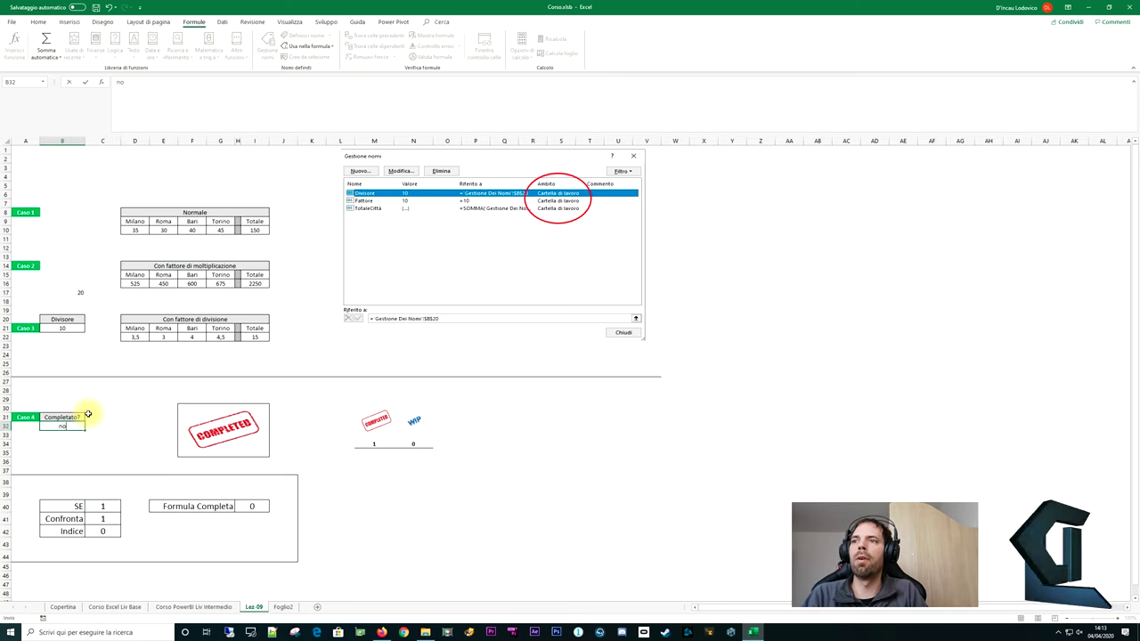
{"action": "type", "text": "asdas"}
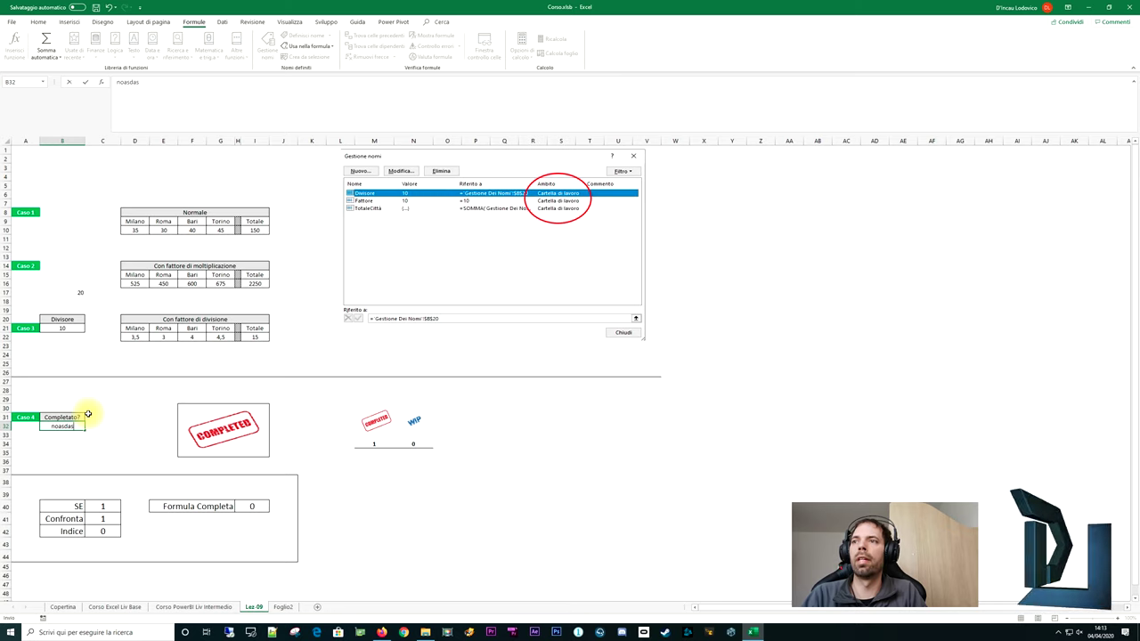
{"action": "key", "text": "Return"}
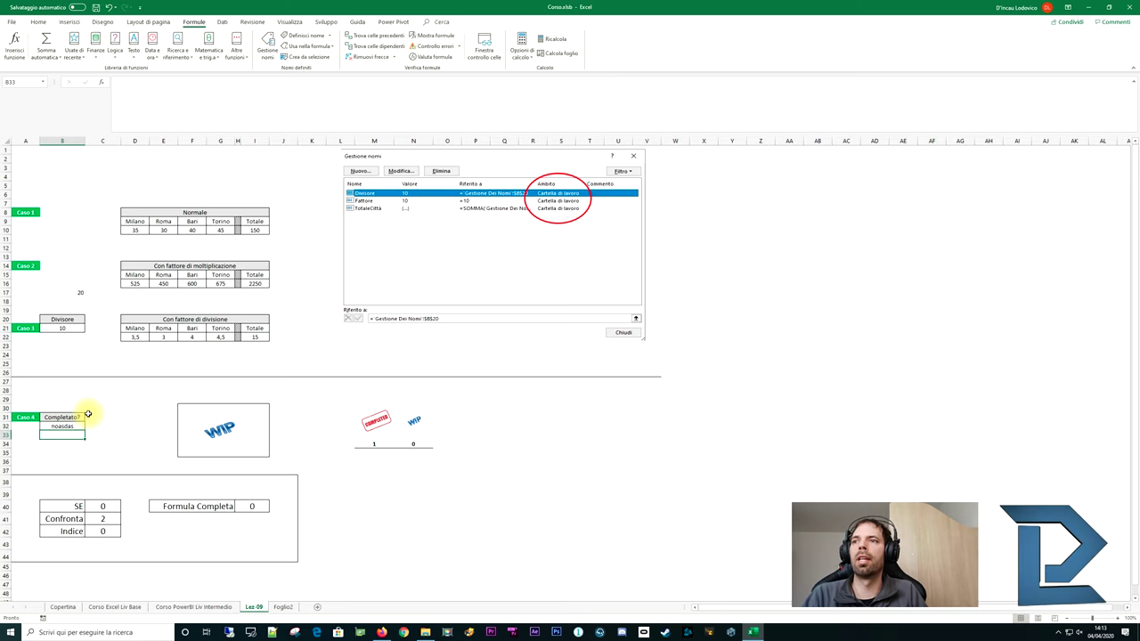
{"action": "type", "text": "no"}
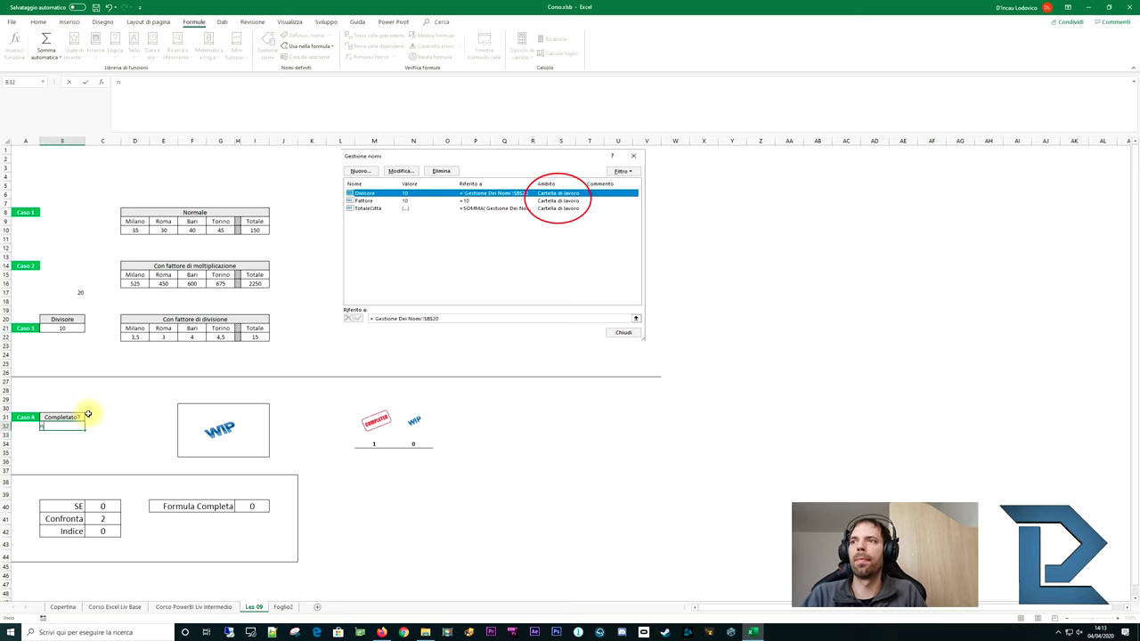
{"action": "key", "text": "ctrl+Return"}
{"action": "type", "text": "si"}
{"action": "key", "text": "Return"}
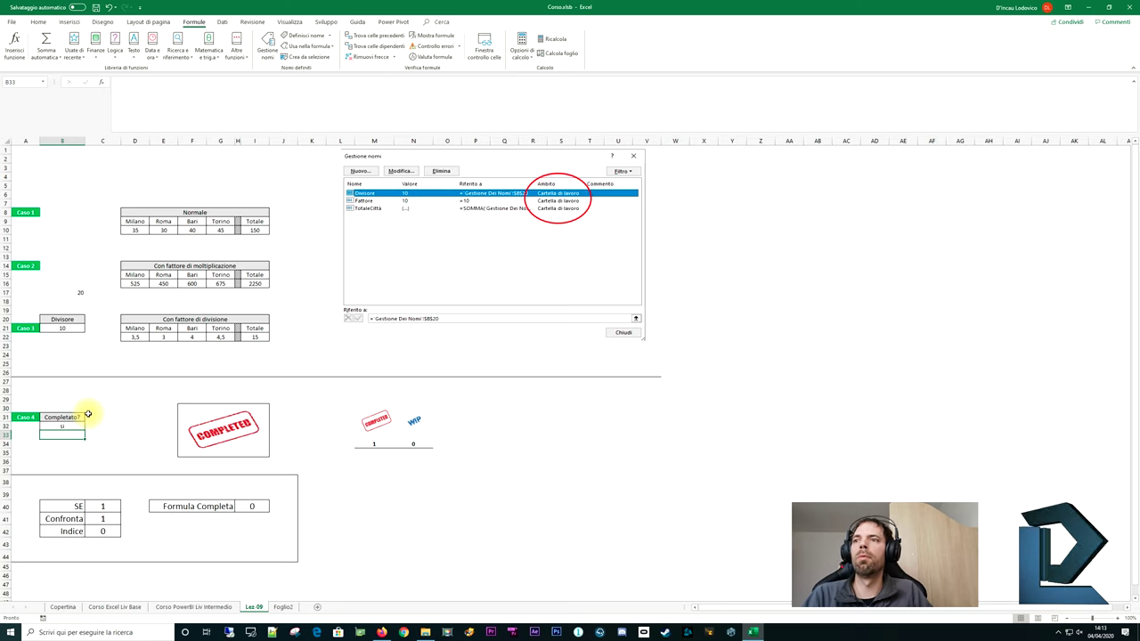
Toggle B32 through no, si and no, watching the Caso 4 image swap between WIP and COMPLETED
{"action": "left_click", "coordinate": [102, 519]}
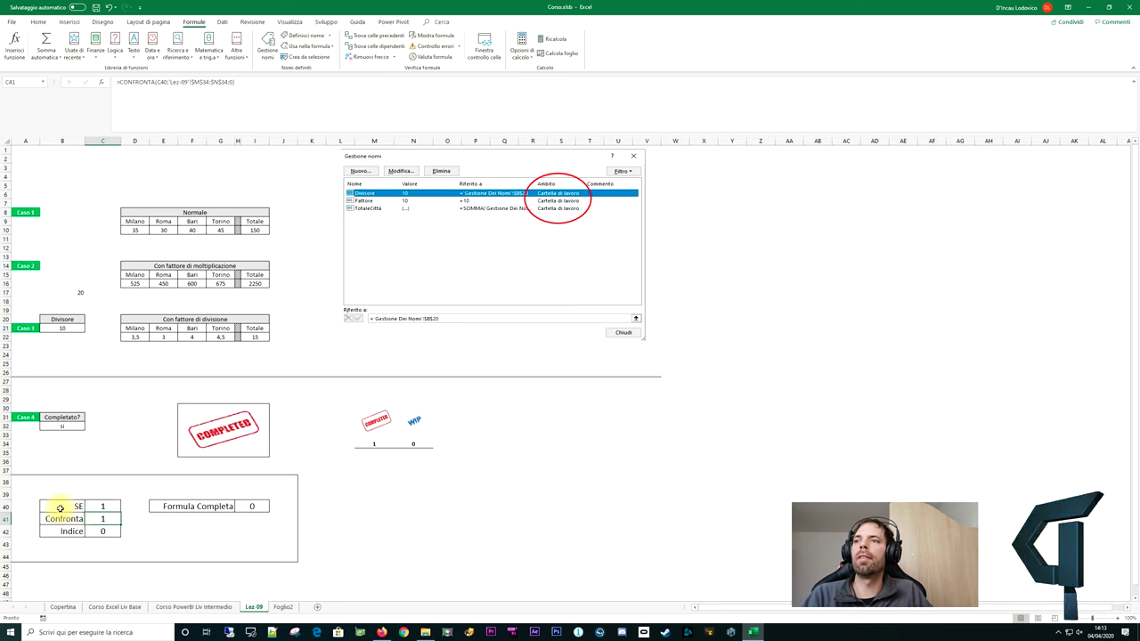
{"action": "left_click", "coordinate": [64, 425]}
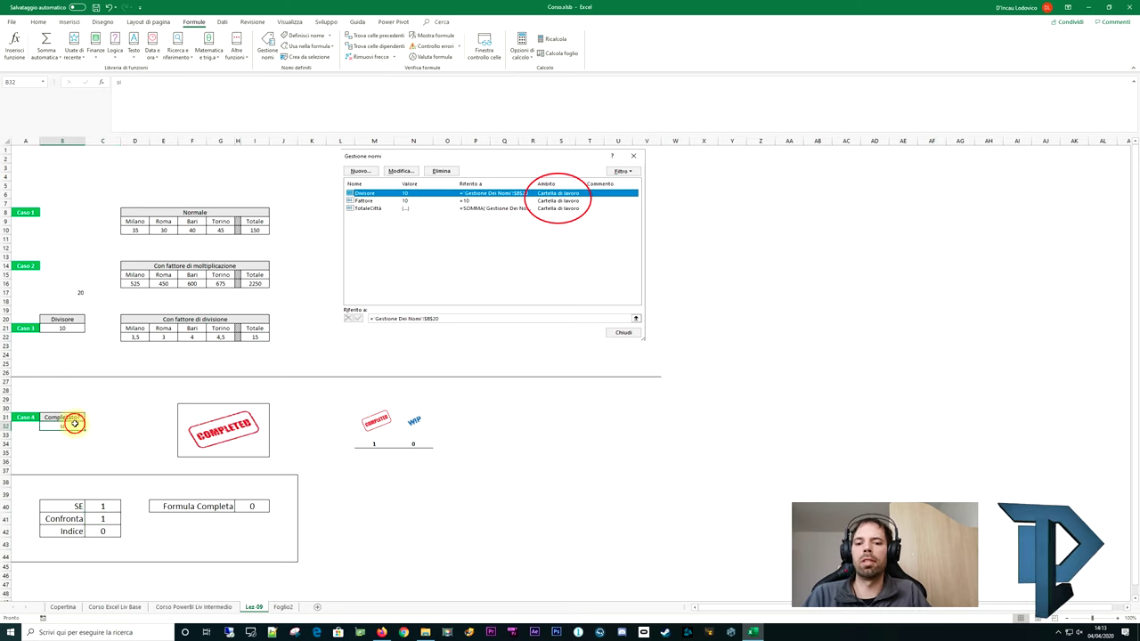
{"action": "type", "text": "no"}
{"action": "key", "text": "Return"}
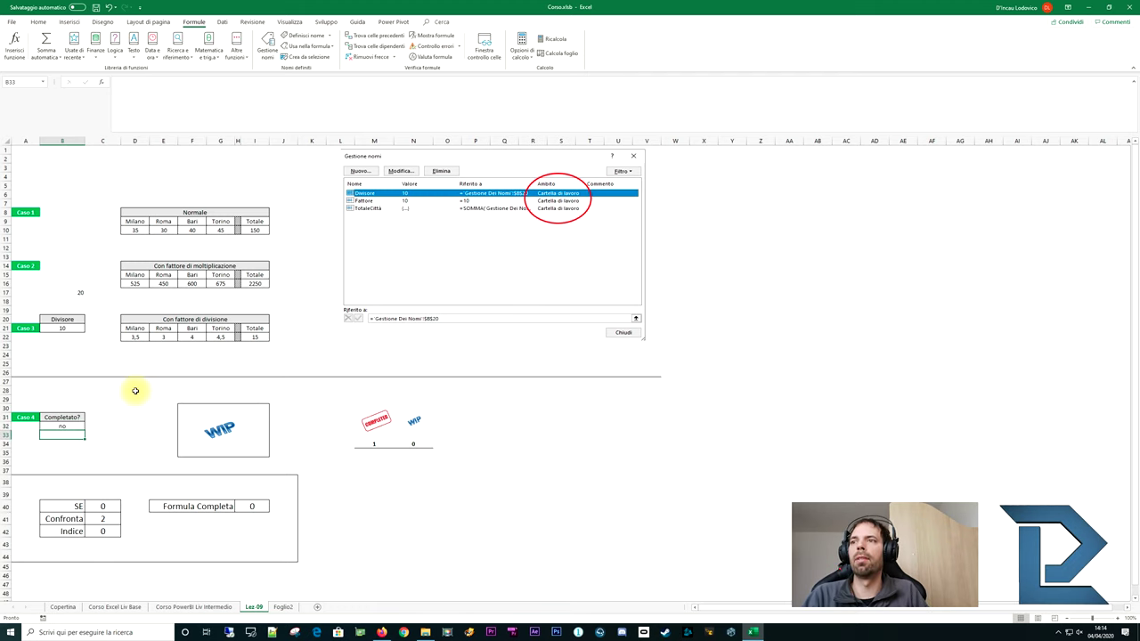
{"action": "key", "text": "Up"}
{"action": "type", "text": "si"}
{"action": "key", "text": "Return"}
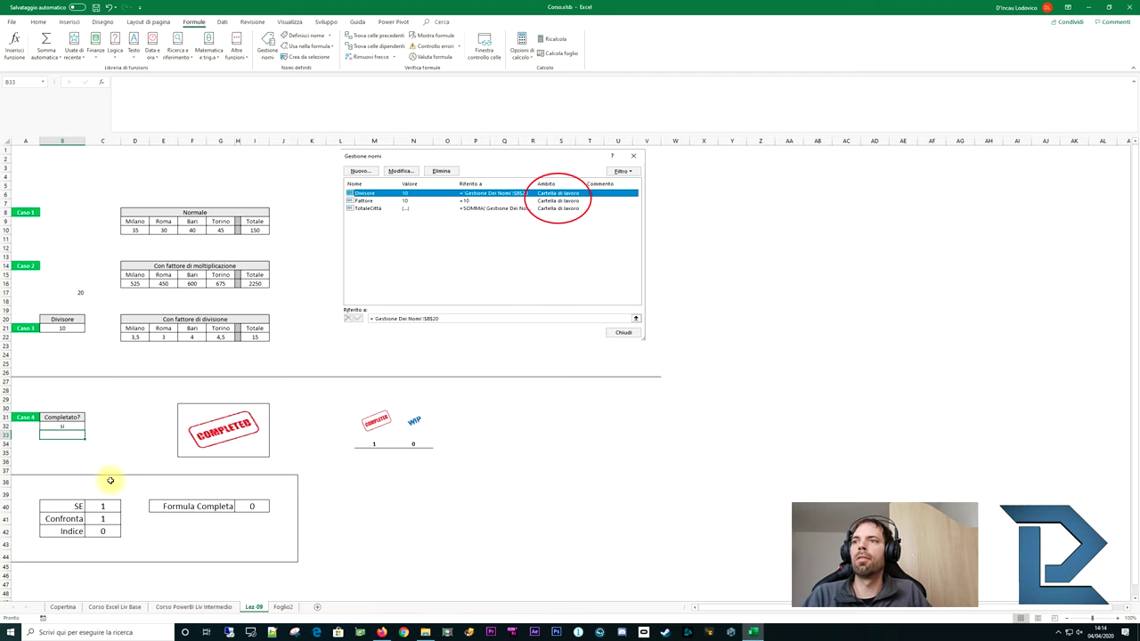
{"action": "left_click", "coordinate": [374, 443]}
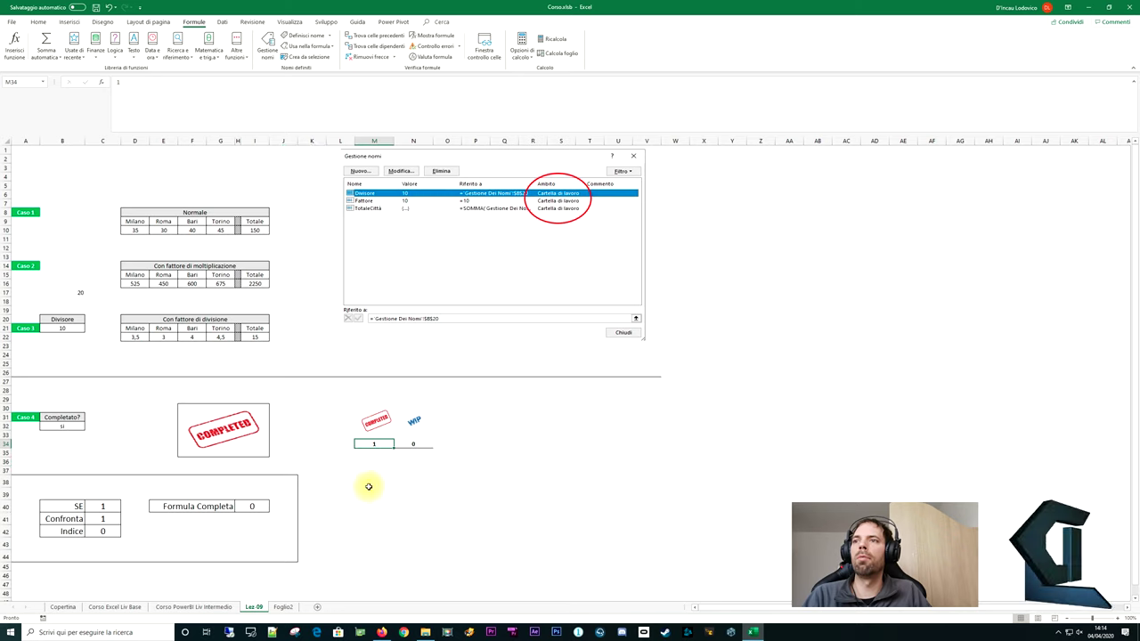
{"action": "left_click", "coordinate": [73, 426]}
{"action": "type", "text": "n"}
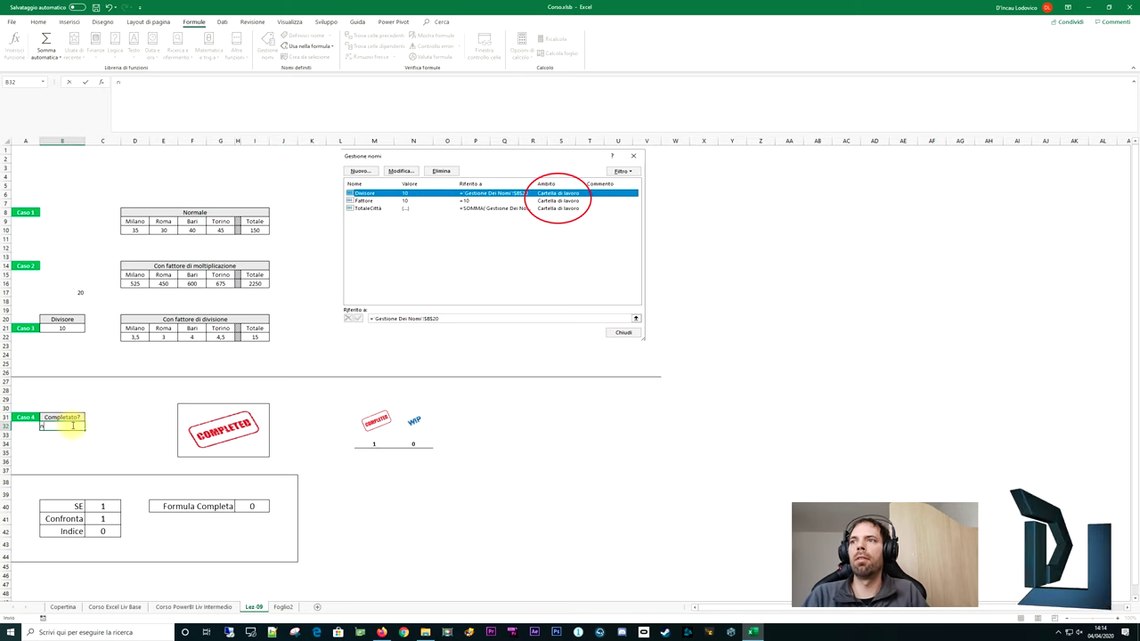
{"action": "type", "text": "o"}
{"action": "key", "text": "Return"}
{"action": "left_click", "coordinate": [412, 416]}
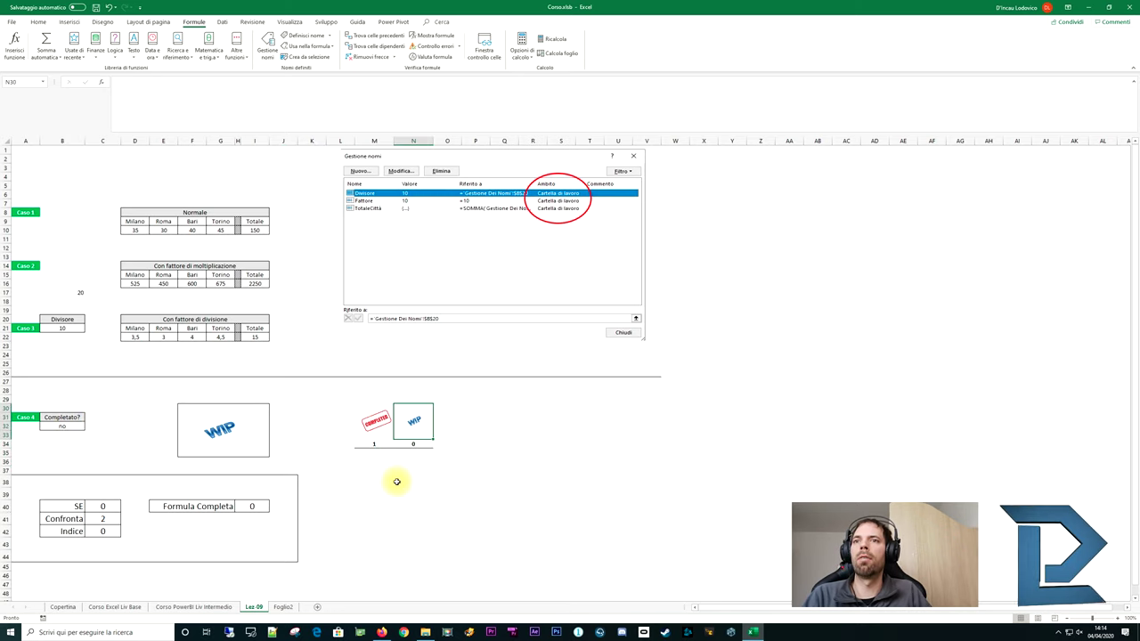
Point the CONFRONTA formula in C41 at C40 as its lookup value
{"action": "left_click", "coordinate": [102, 519]}
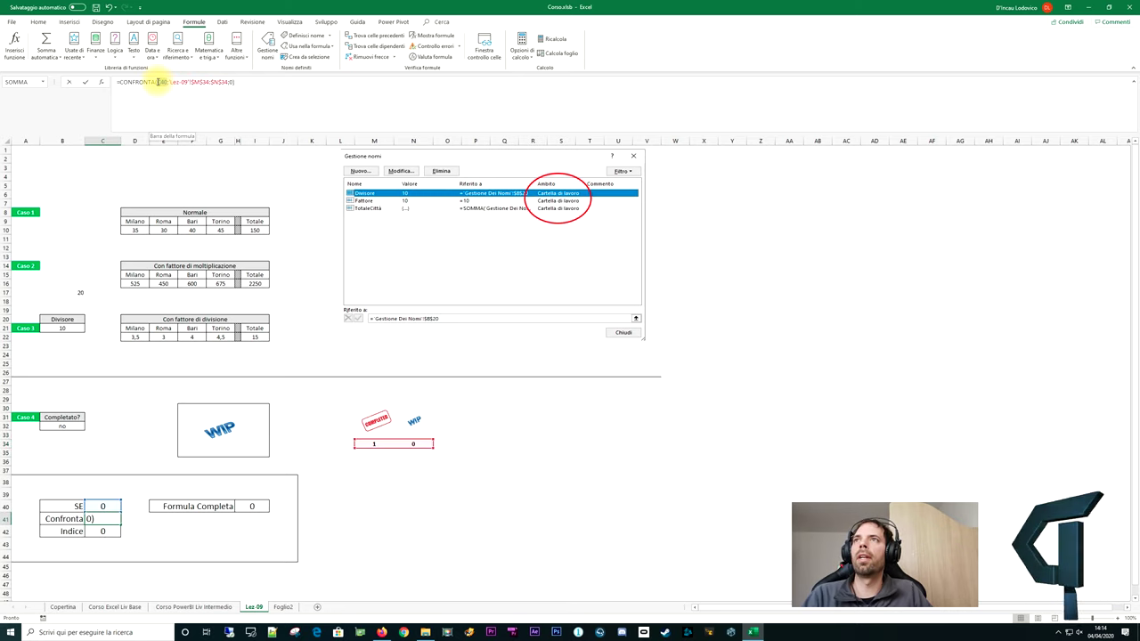
{"action": "left_click", "coordinate": [160, 82]}
{"action": "double_click", "coordinate": [161, 82]}
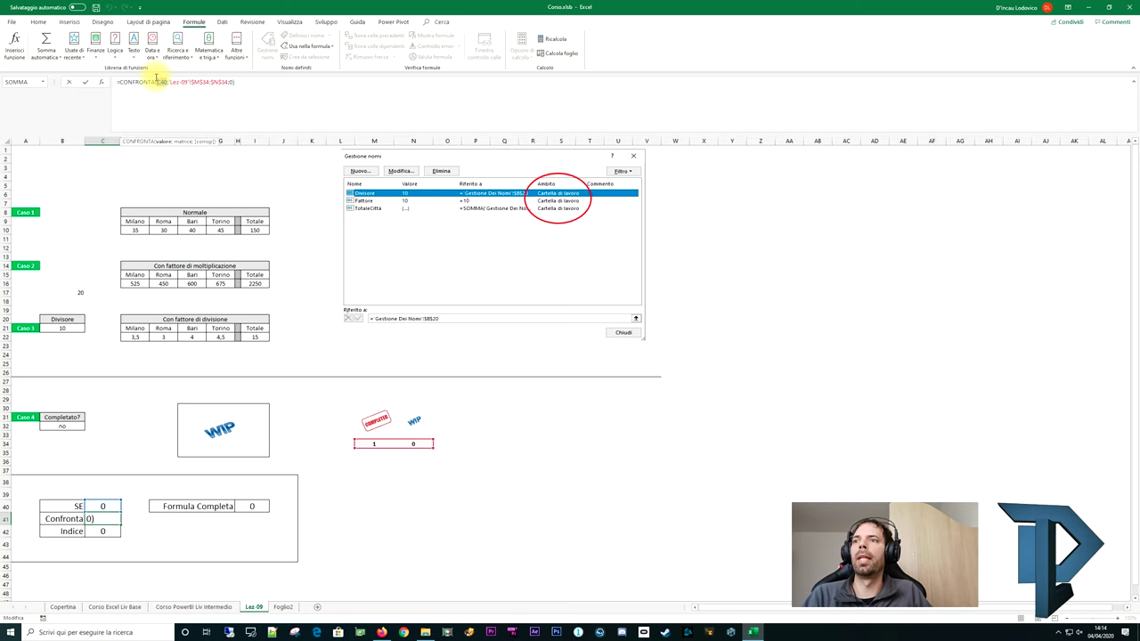
{"action": "left_click", "coordinate": [99, 503]}
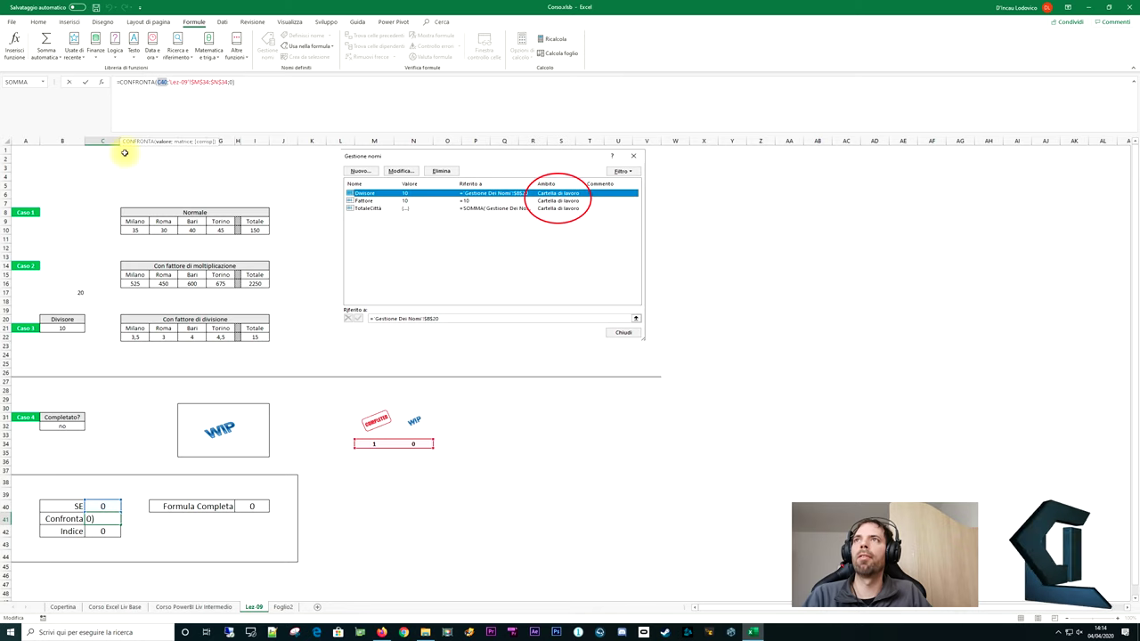
{"action": "key", "text": "ctrl+Return"}
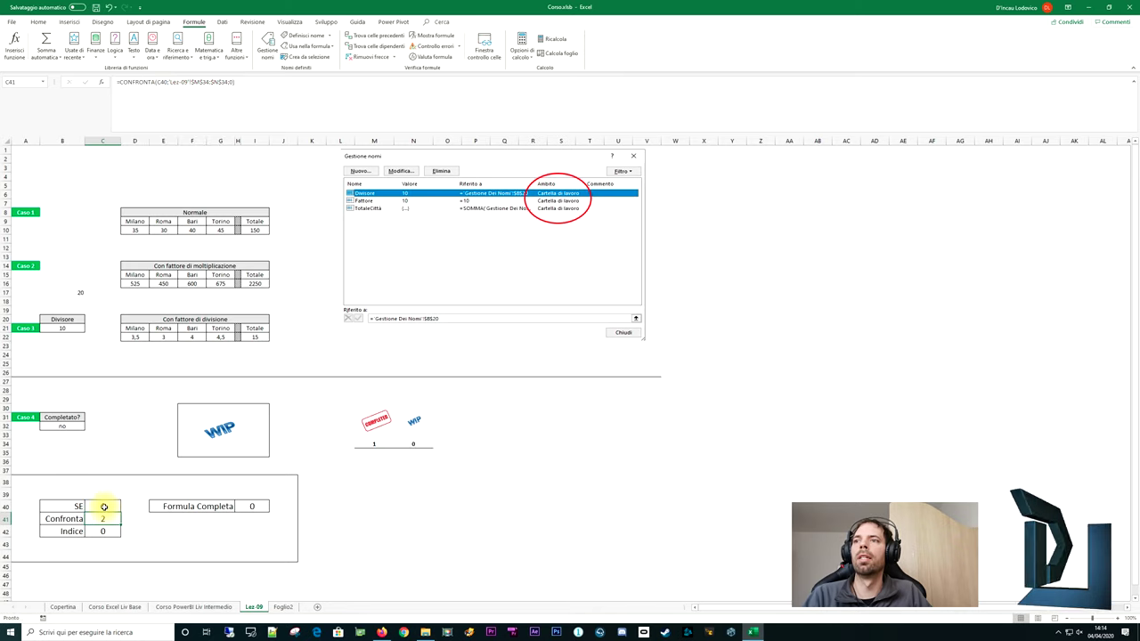
Recheck C41's CONFRONTA formula, confirming the C40 reference and the M34:N34 lookup range
{"action": "left_click", "coordinate": [103, 506]}
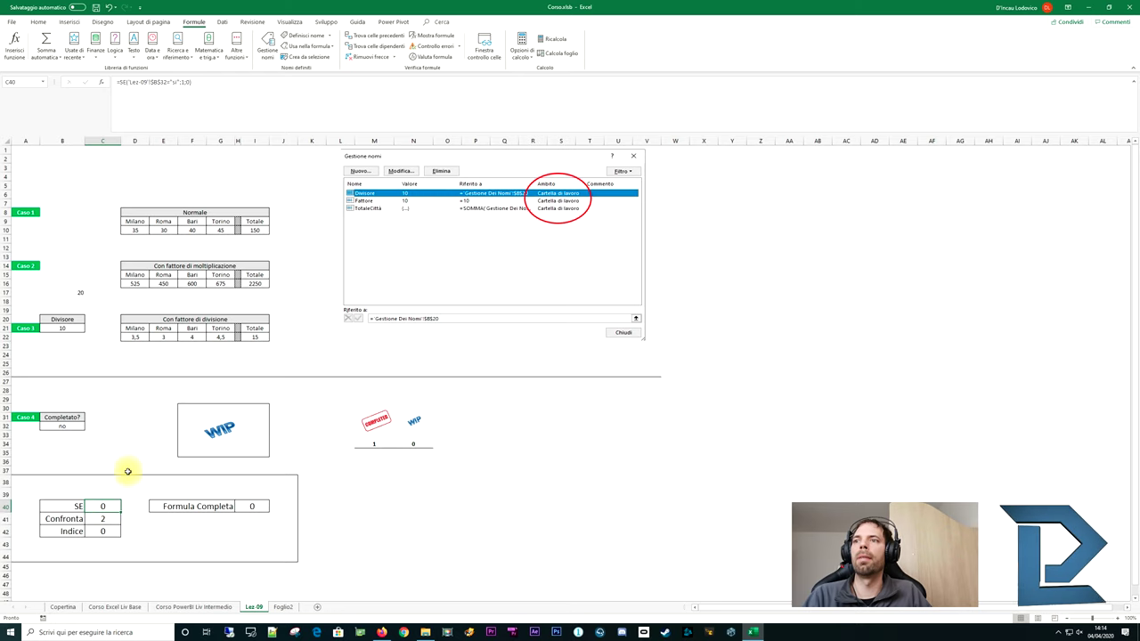
{"action": "left_click", "coordinate": [103, 518]}
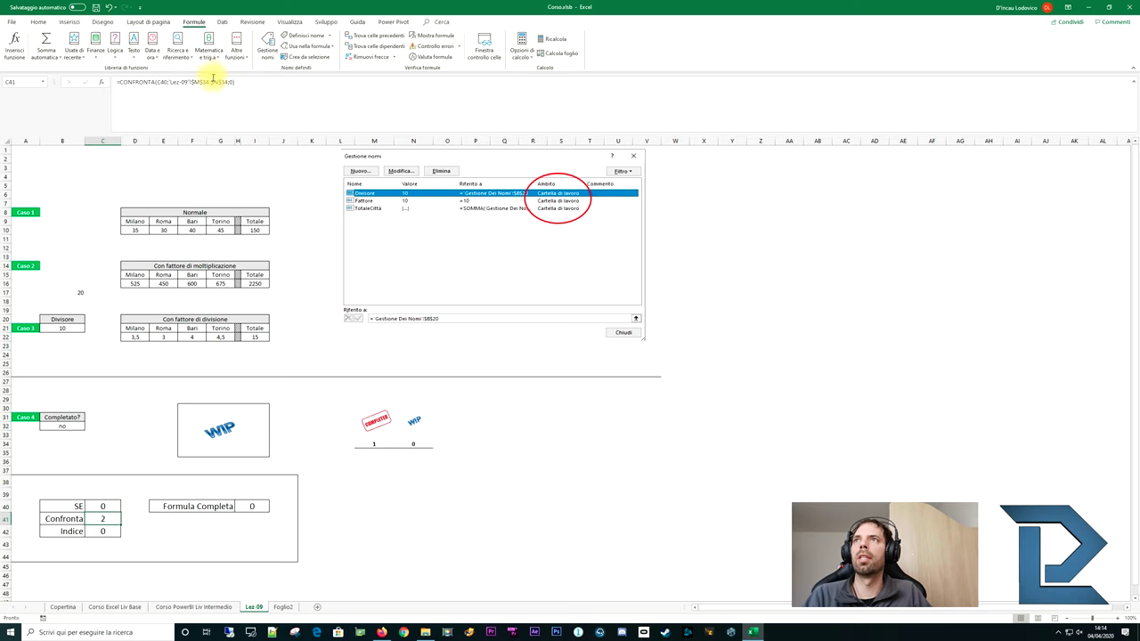
{"action": "left_click", "coordinate": [164, 82]}
{"action": "double_click", "coordinate": [161, 82]}
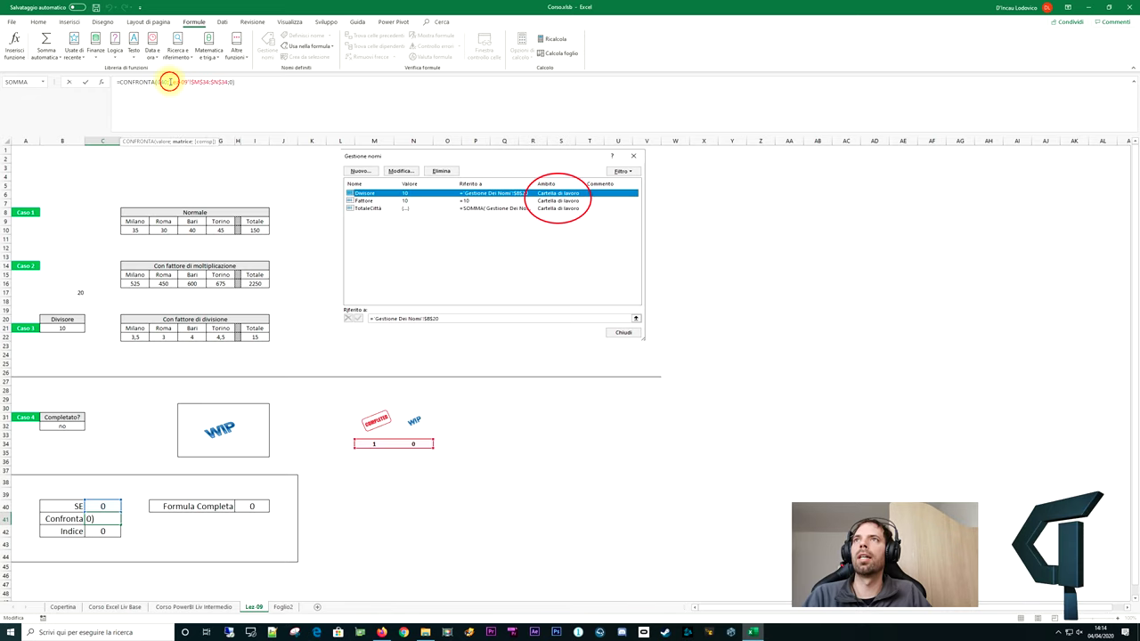
{"action": "left_click_drag", "start_coordinate": [169, 82], "coordinate": [229, 82]}
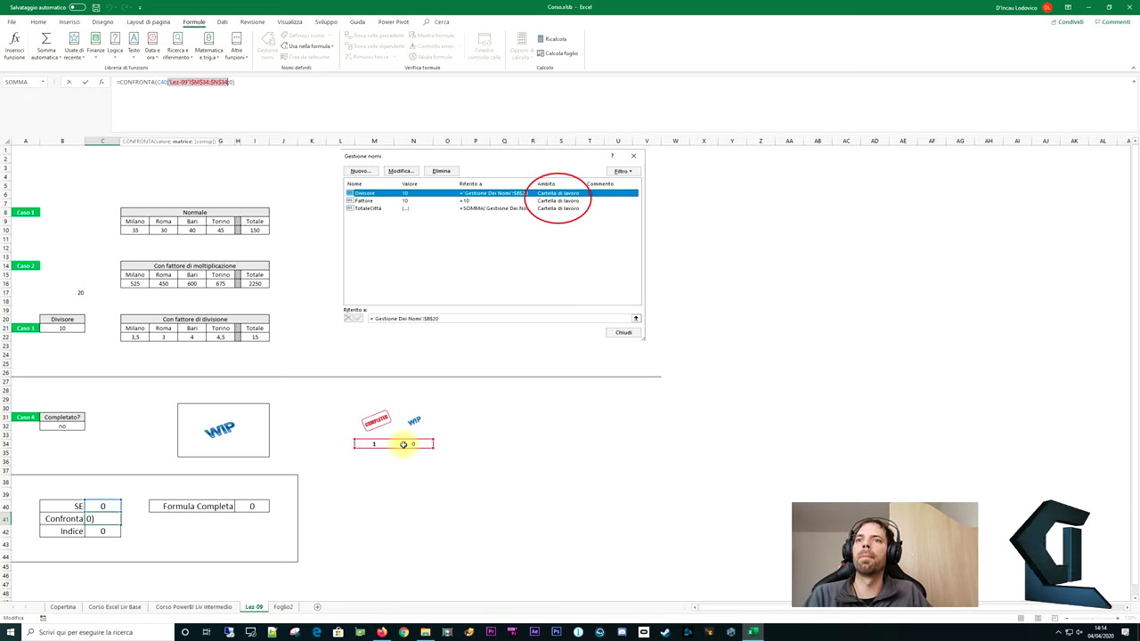
{"action": "key", "text": "ctrl+Return"}
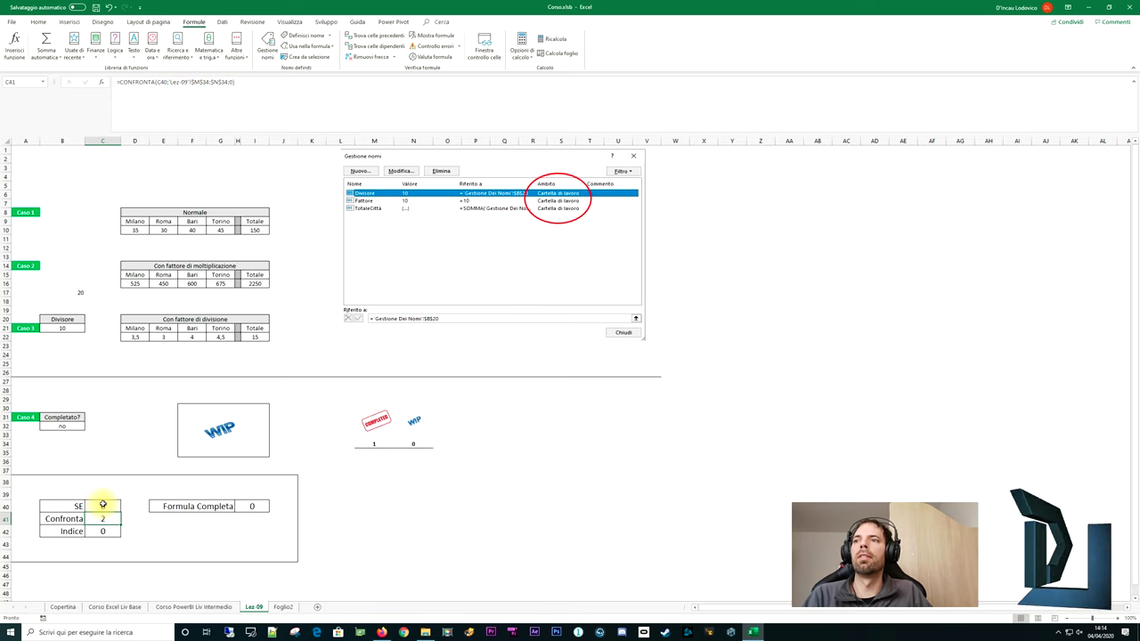
{"action": "left_click", "coordinate": [103, 506]}
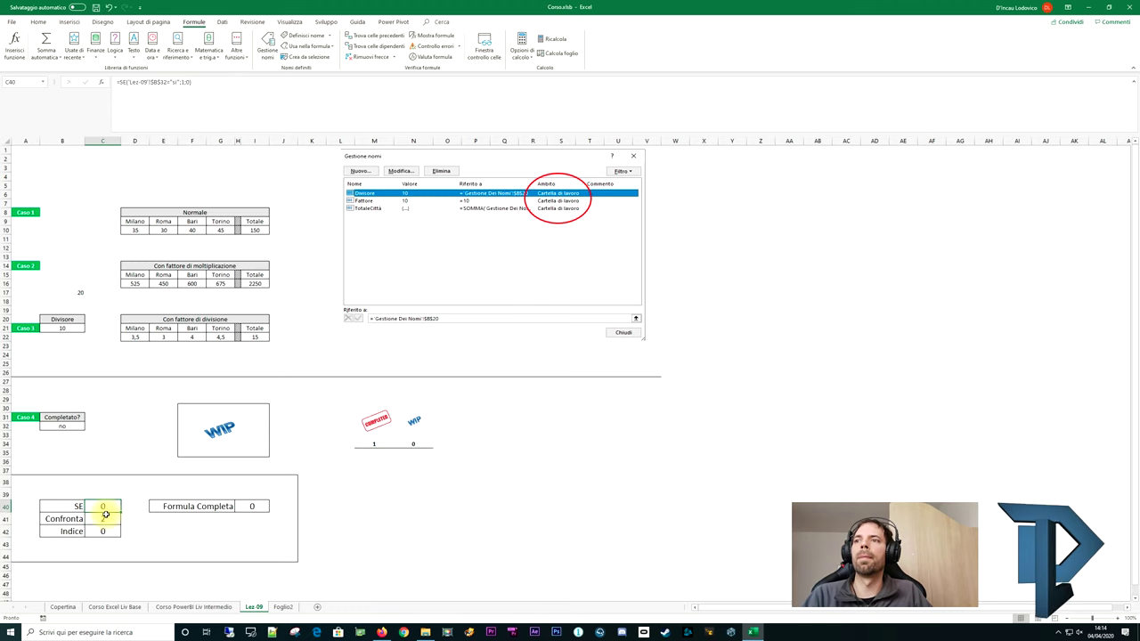
{"action": "left_click", "coordinate": [61, 425]}
{"action": "type", "text": "si"}
{"action": "key", "text": "Return"}
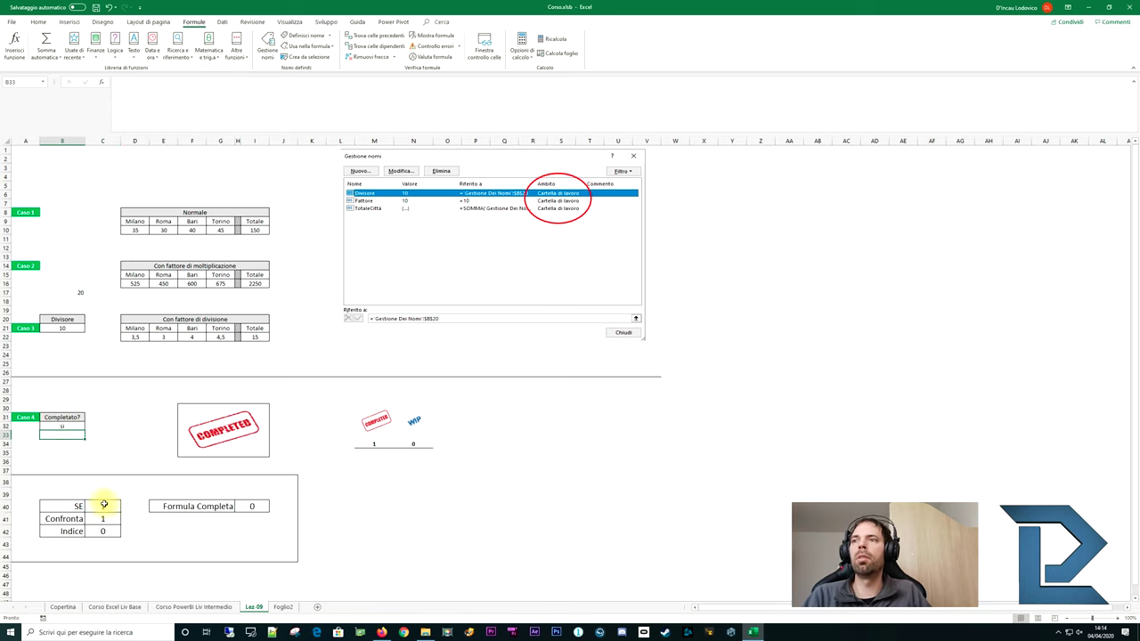
{"action": "left_click", "coordinate": [102, 506]}
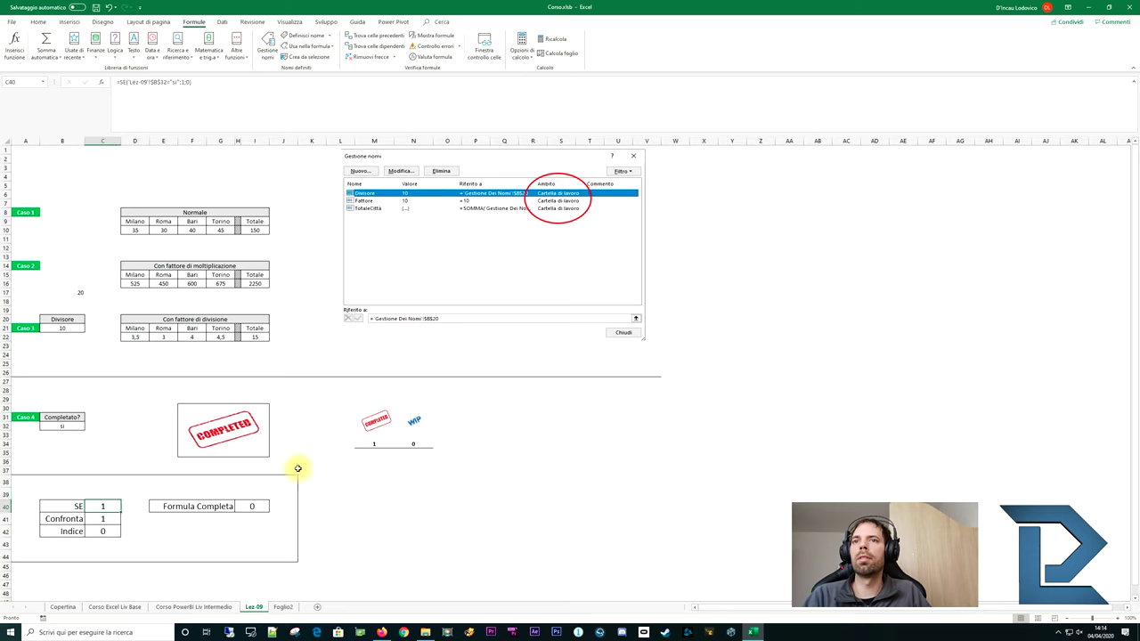
{"action": "left_click", "coordinate": [60, 425]}
{"action": "type", "text": "no"}
{"action": "key", "text": "Return"}
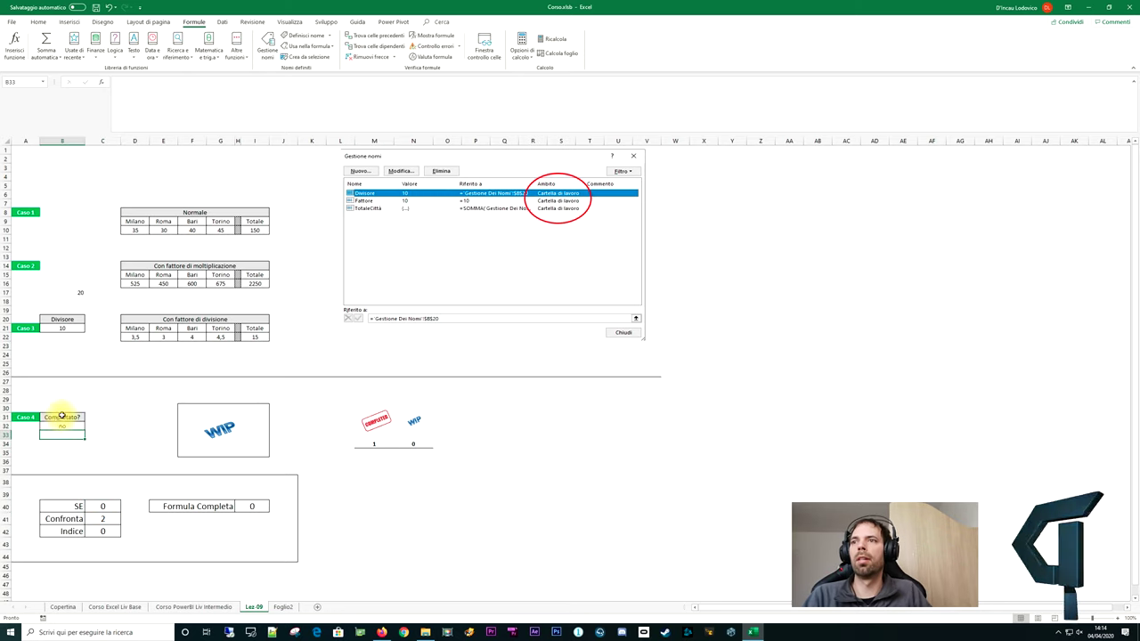
{"action": "left_click", "coordinate": [103, 505]}
{"action": "left_click", "coordinate": [115, 520]}
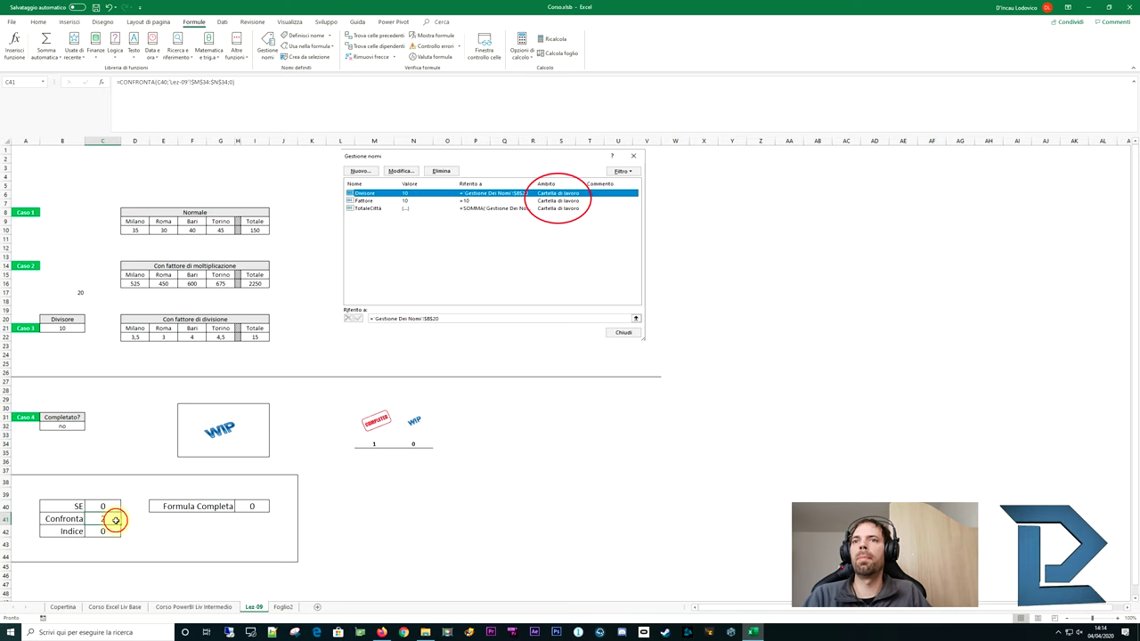
{"action": "left_click", "coordinate": [414, 442]}
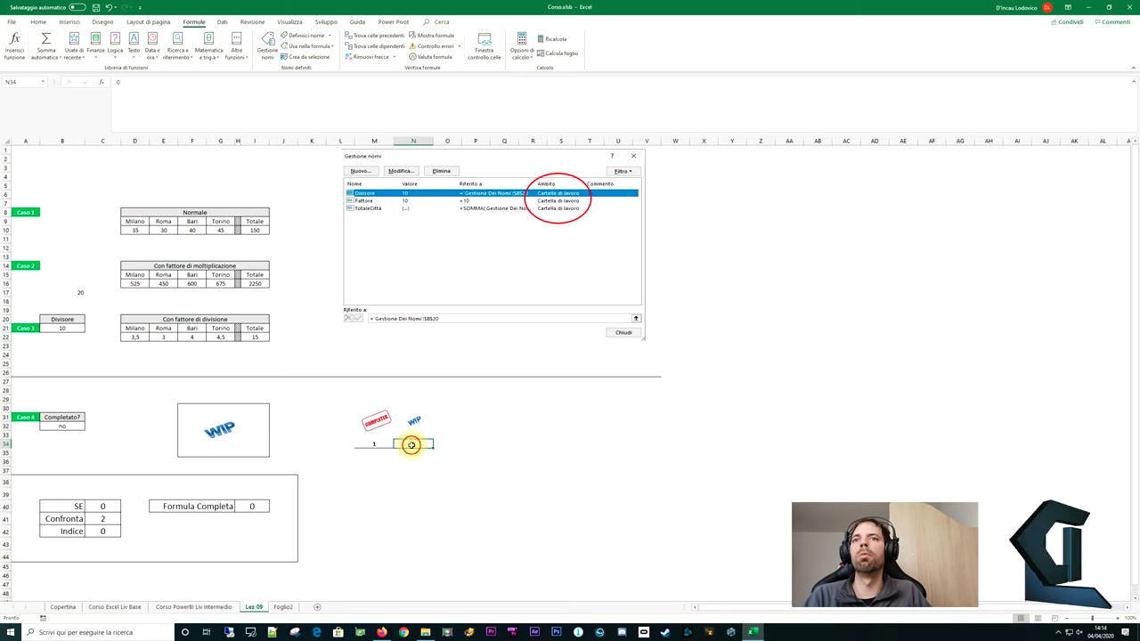
{"action": "left_click", "coordinate": [108, 506]}
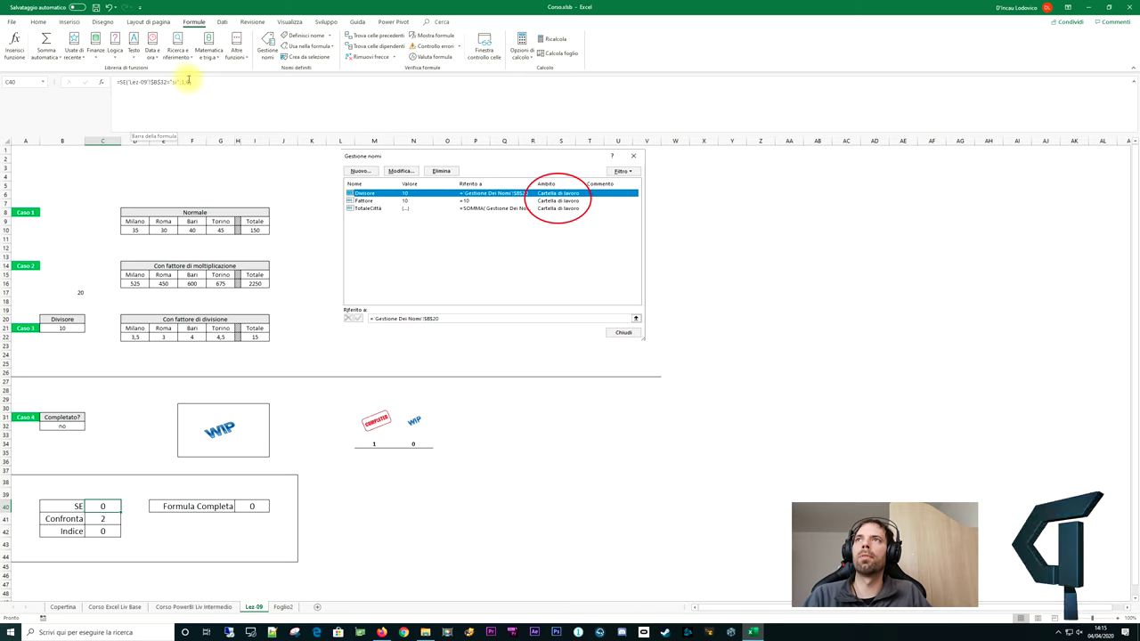
Nest a SE test on B32 into C40's formula and accept the missing-parenthesis fix
{"action": "left_click", "coordinate": [179, 82]}
{"action": "type", "text": "se("}
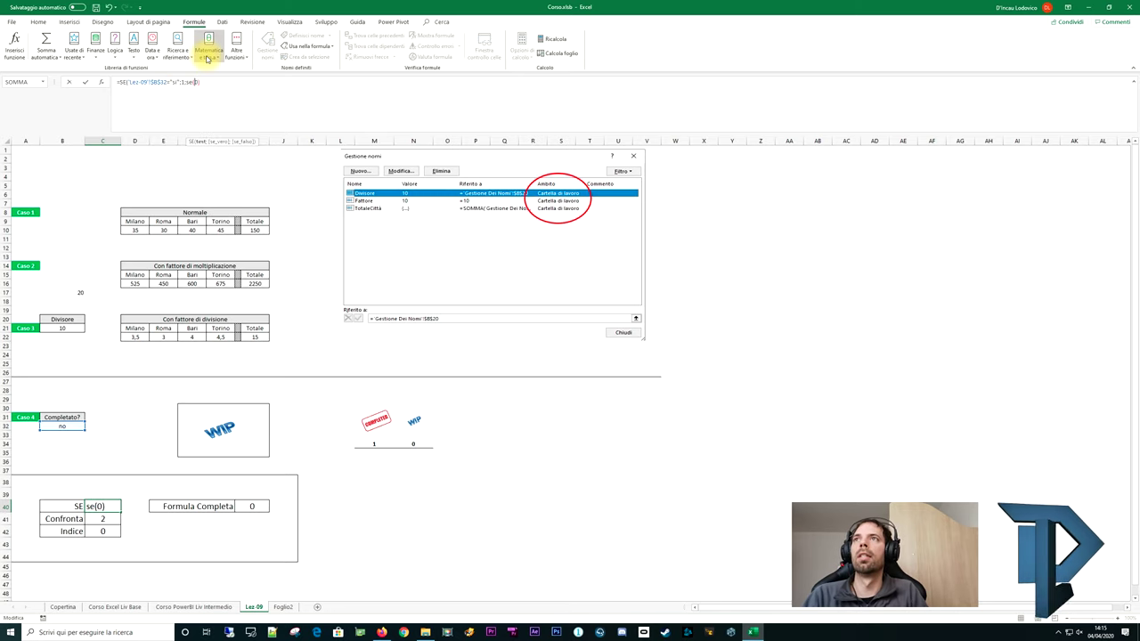
{"action": "left_click", "coordinate": [75, 425]}
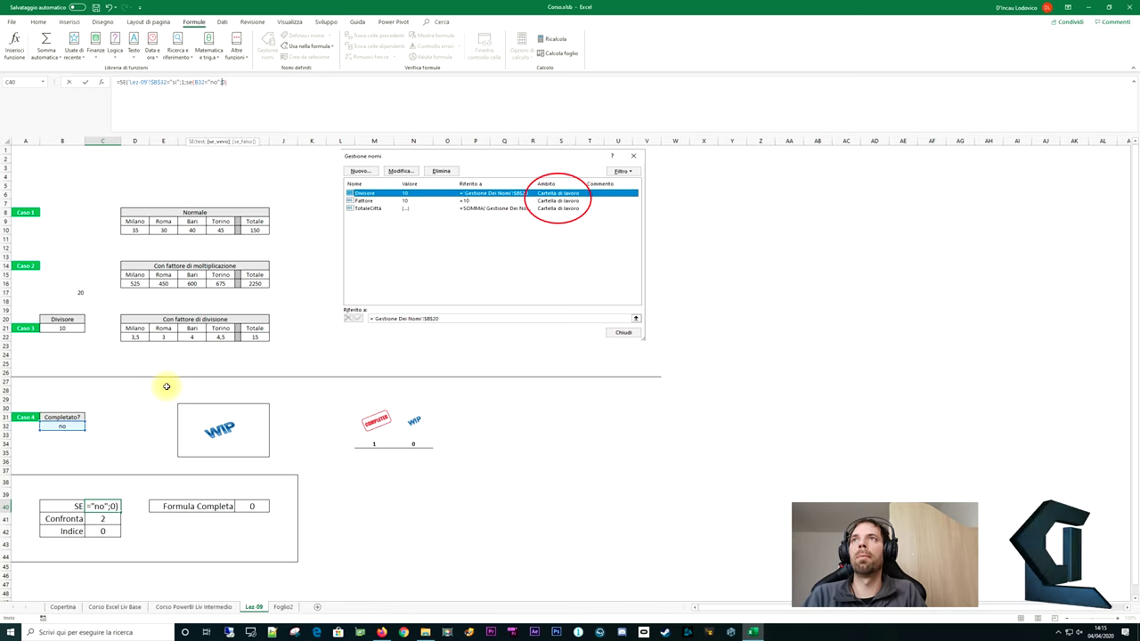
{"action": "type", "text": "2;3"}
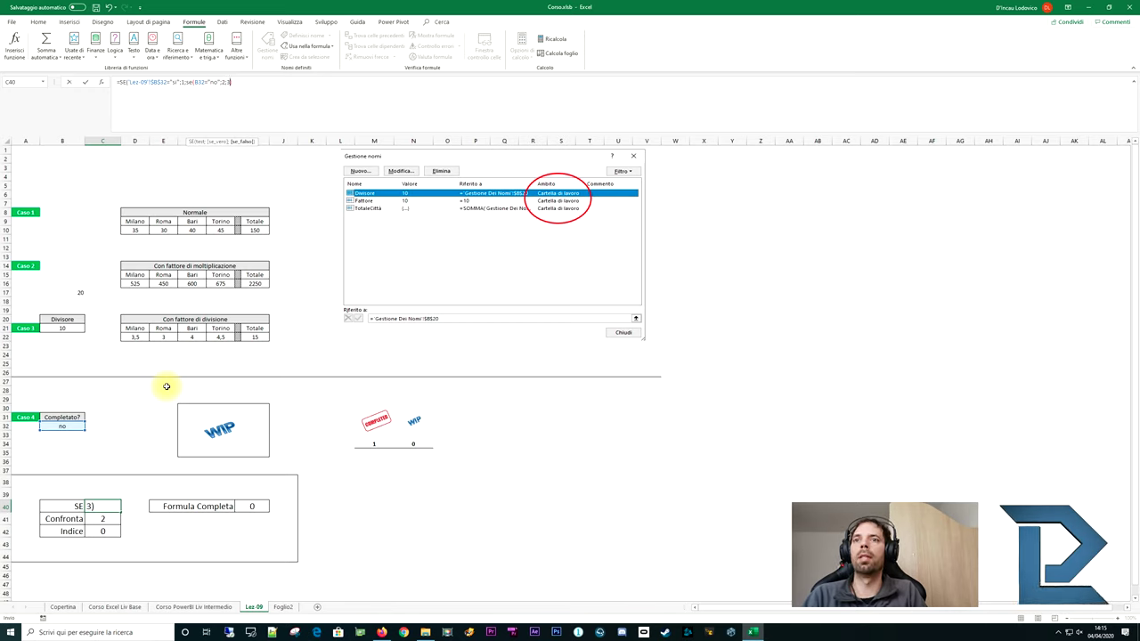
{"action": "key", "text": "Return"}
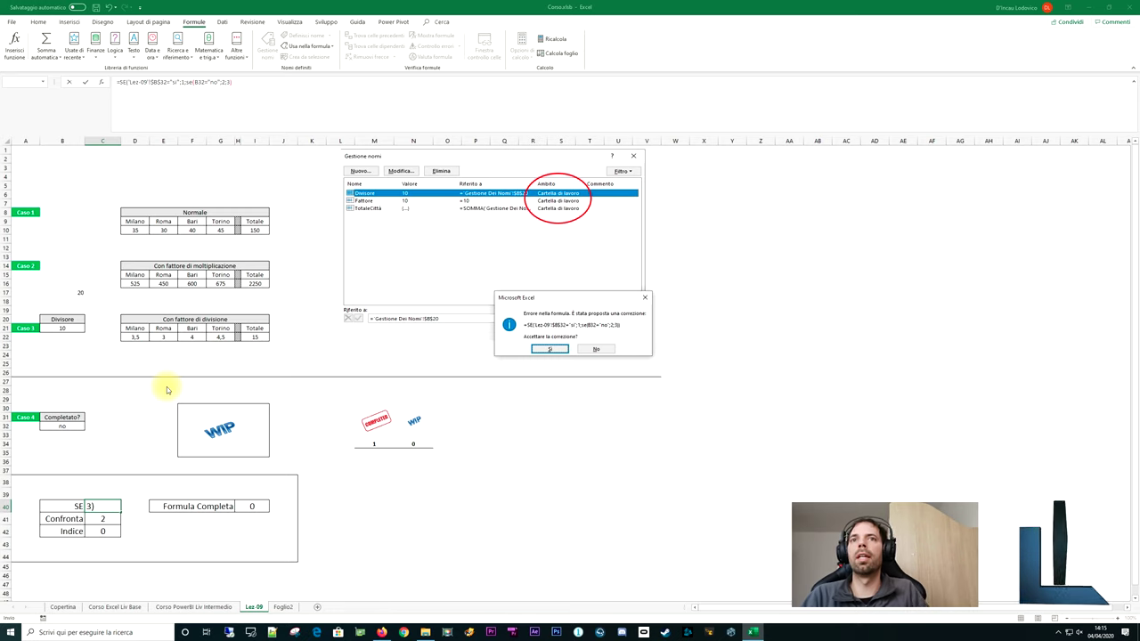
{"action": "key", "text": "n"}
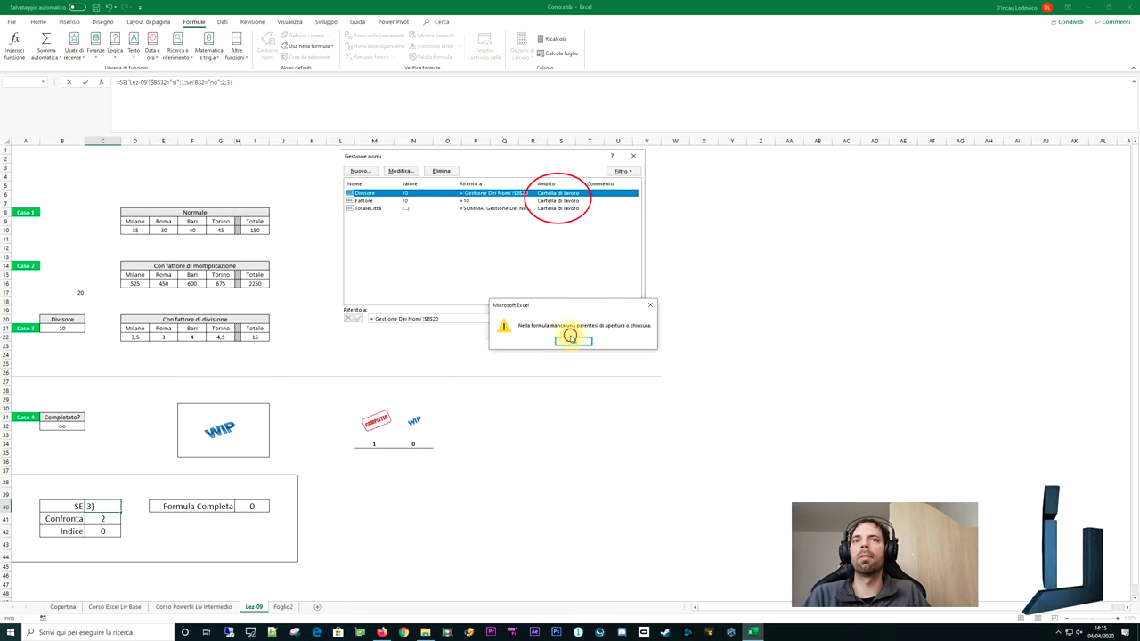
{"action": "left_click", "coordinate": [571, 339]}
{"action": "left_click", "coordinate": [532, 433]}
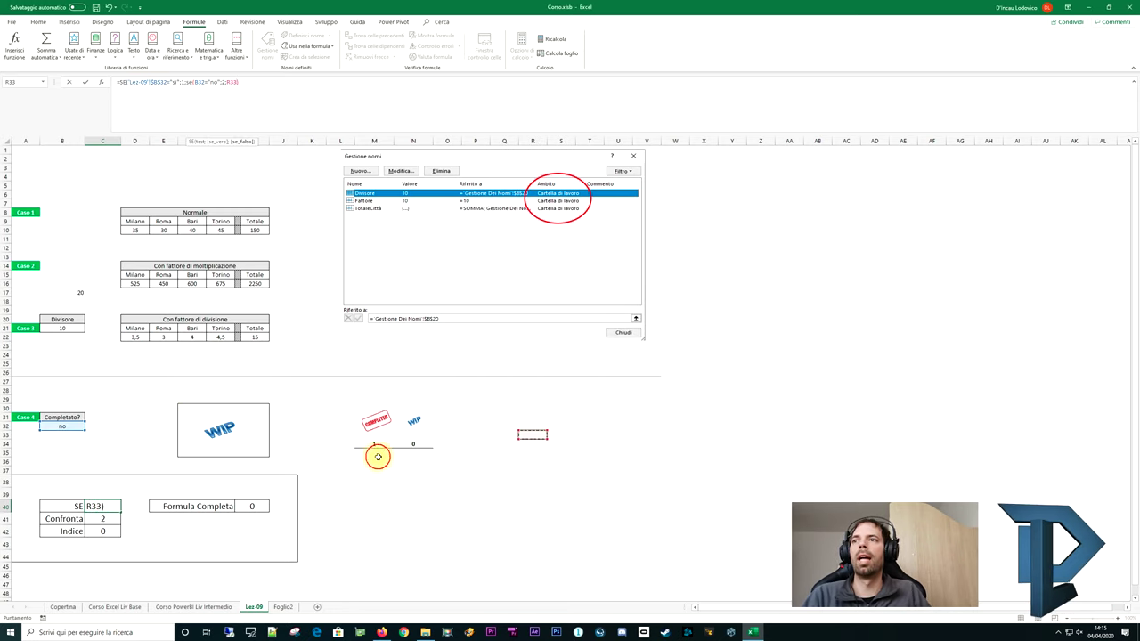
{"action": "key", "text": "Return"}
{"action": "left_click", "coordinate": [59, 426]}
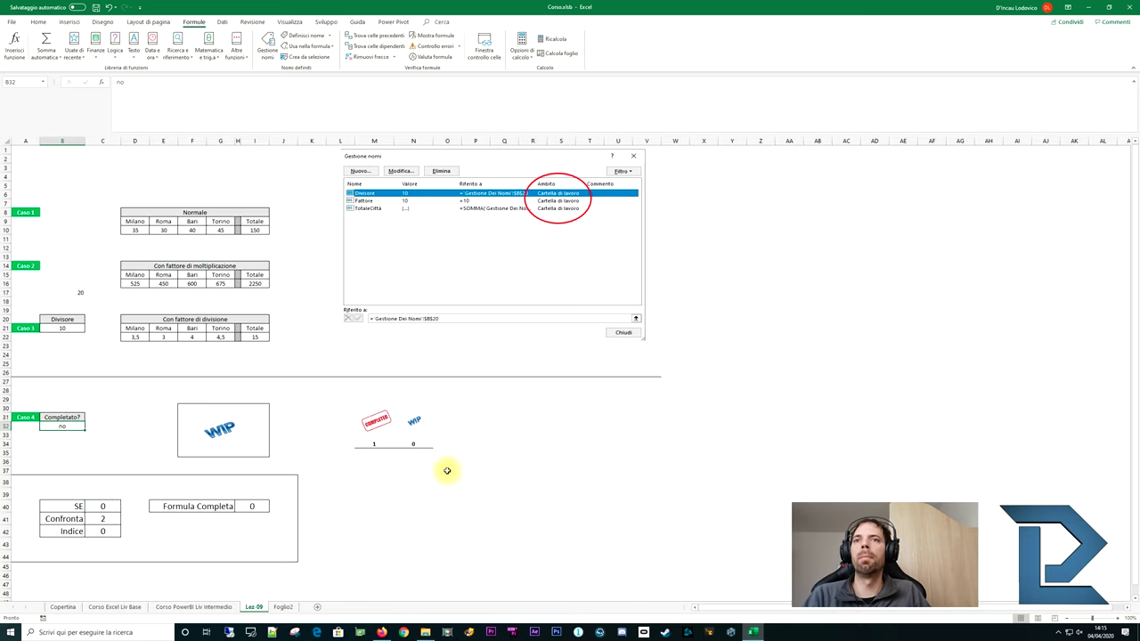
Review the cells beside the two stamp images and the Completato? answer in B32
{"action": "left_click_drag", "start_coordinate": [447, 416], "coordinate": [687, 440]}
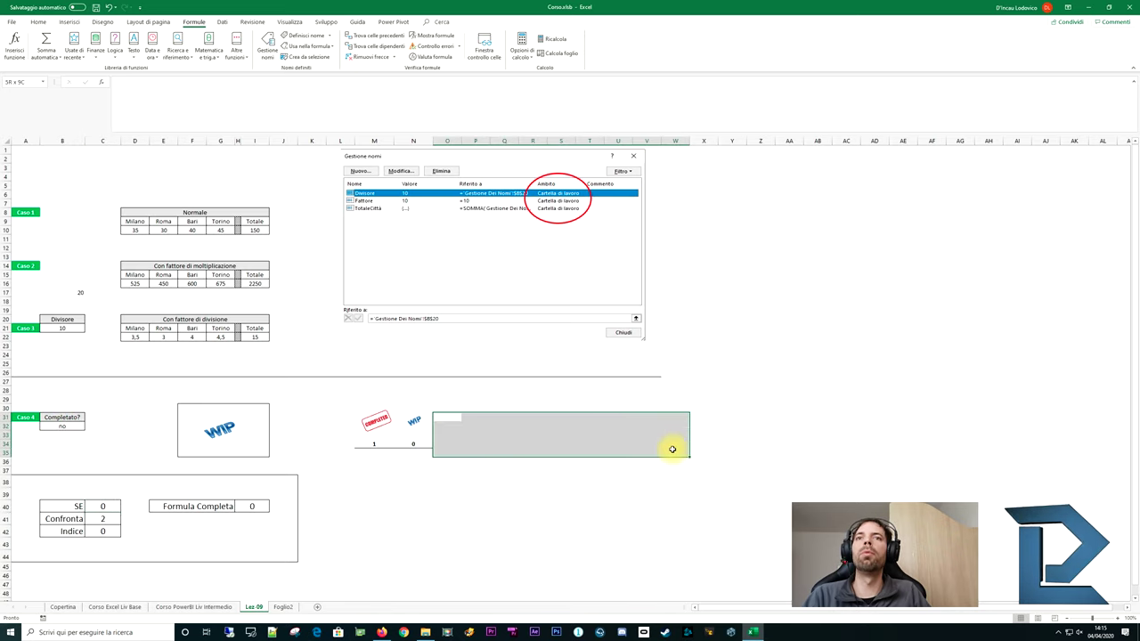
{"action": "left_click", "coordinate": [462, 479]}
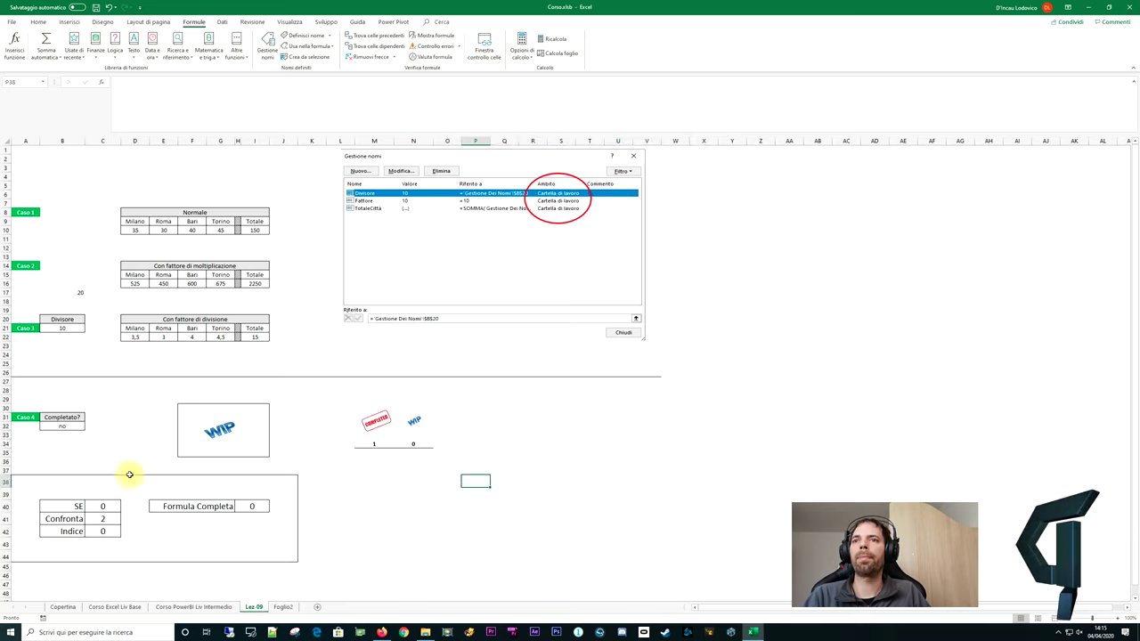
{"action": "left_click", "coordinate": [60, 424]}
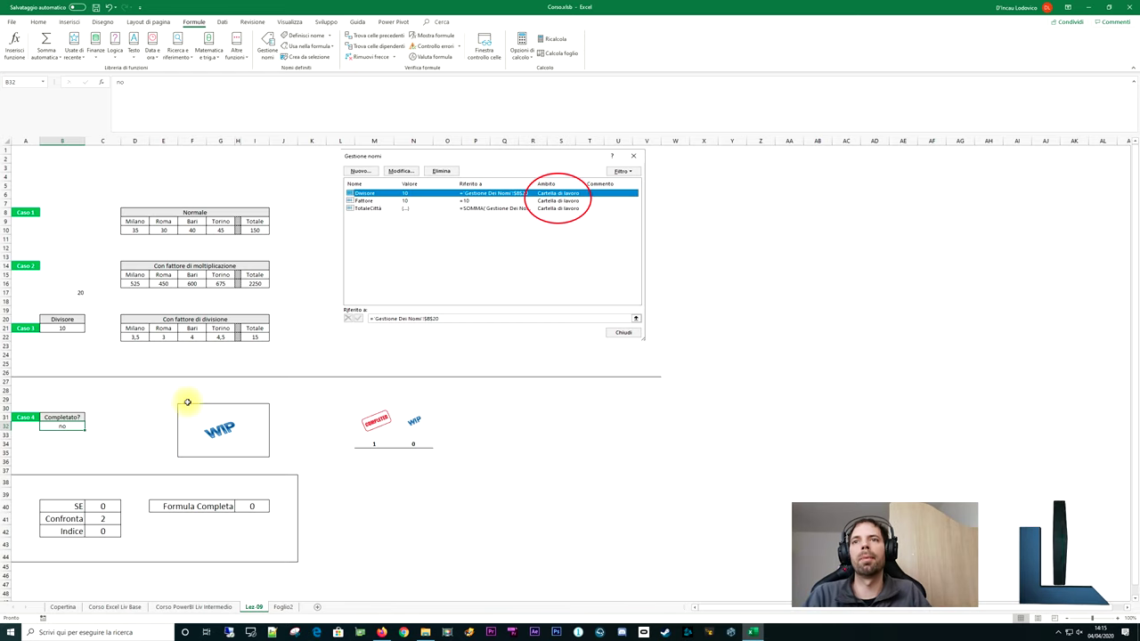
{"action": "left_click_drag", "start_coordinate": [448, 418], "coordinate": [469, 425]}
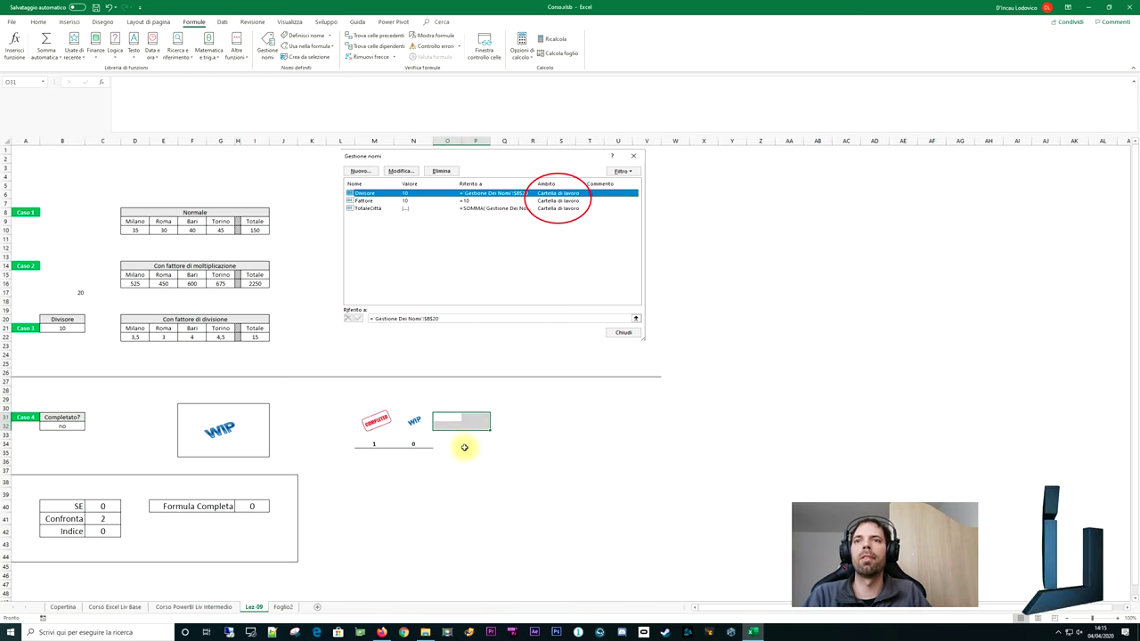
Enter 1 in M34 under the COMPLETATO stamp
{"action": "left_click", "coordinate": [452, 442]}
{"action": "left_click", "coordinate": [374, 442]}
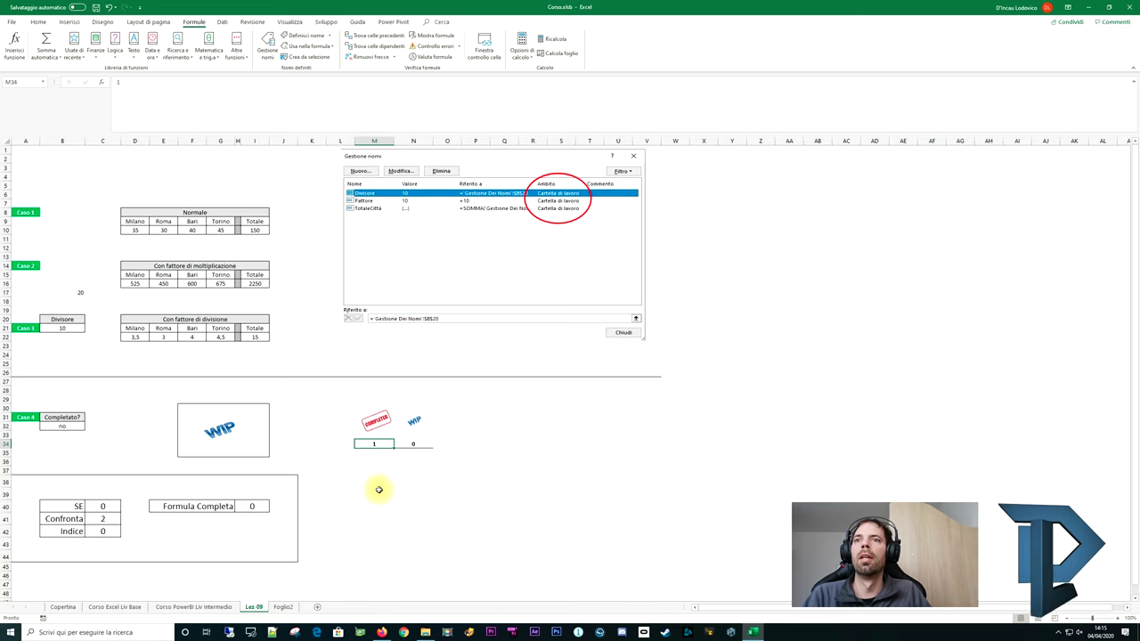
{"action": "left_click", "coordinate": [402, 445]}
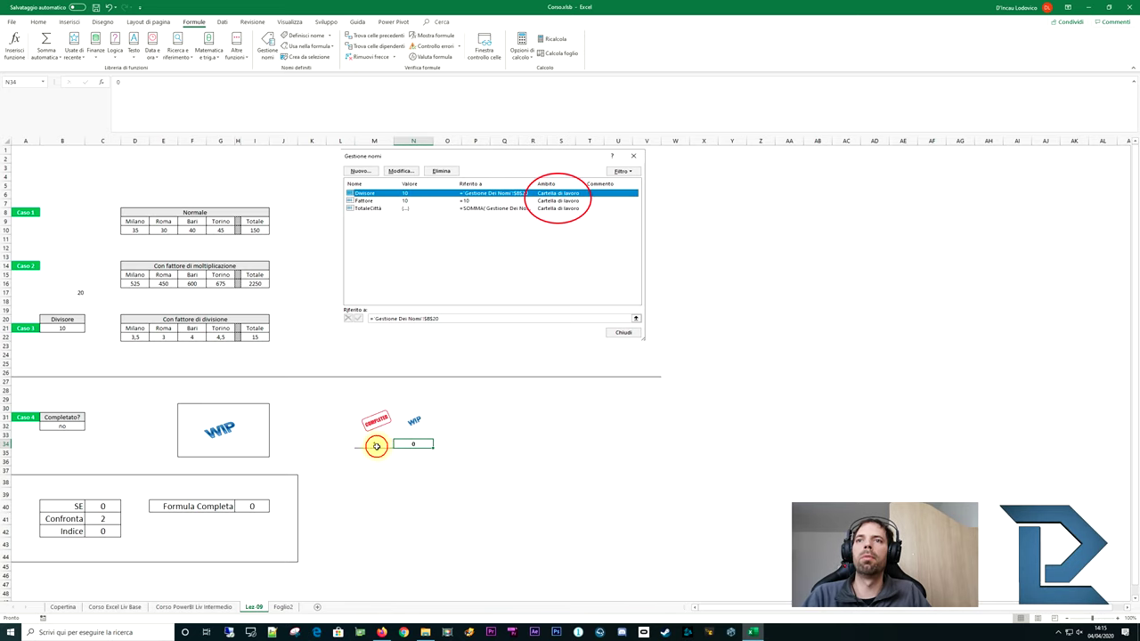
{"action": "left_click", "coordinate": [376, 446]}
{"action": "left_click", "coordinate": [407, 445]}
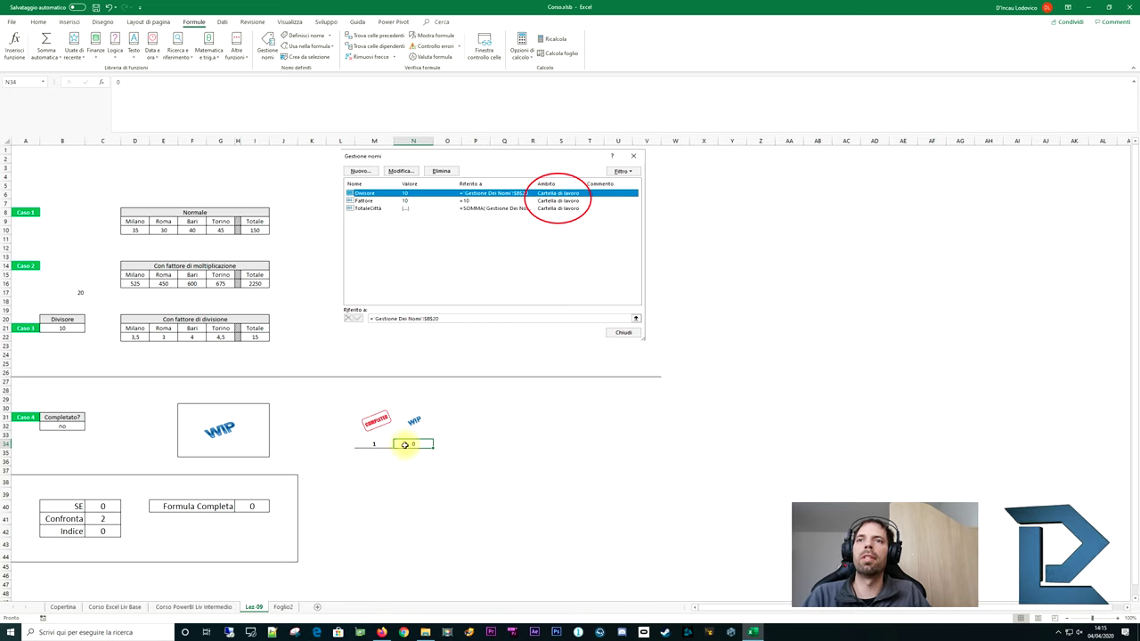
{"action": "left_click", "coordinate": [371, 445]}
{"action": "type", "text": "1"}
{"action": "left_click", "coordinate": [422, 445]}
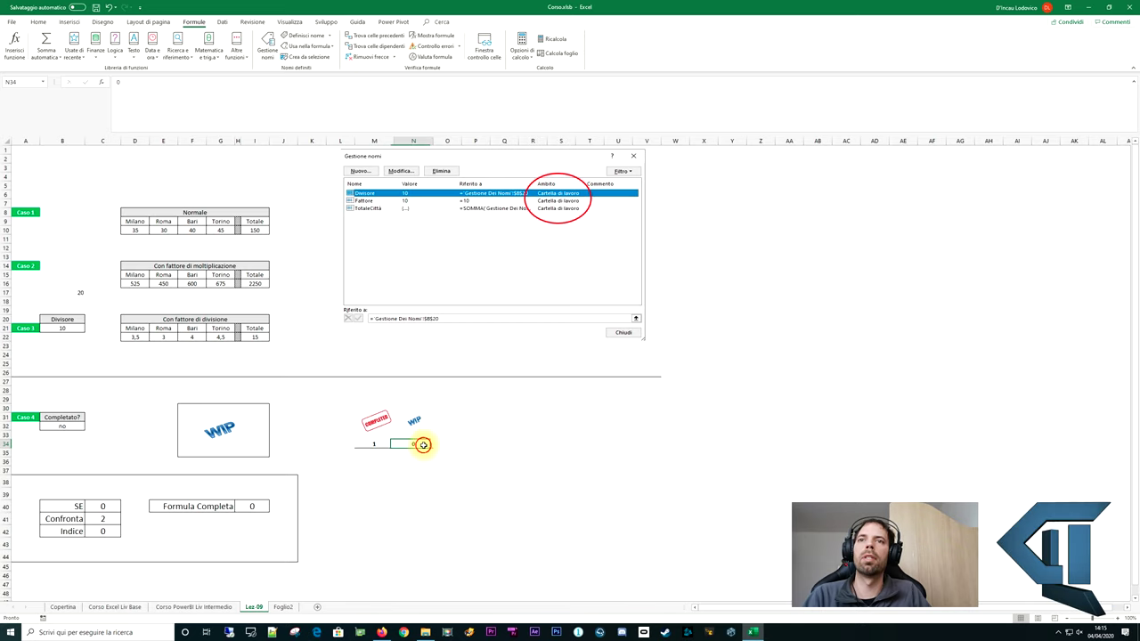
{"action": "left_click", "coordinate": [450, 445]}
{"action": "left_click", "coordinate": [408, 495]}
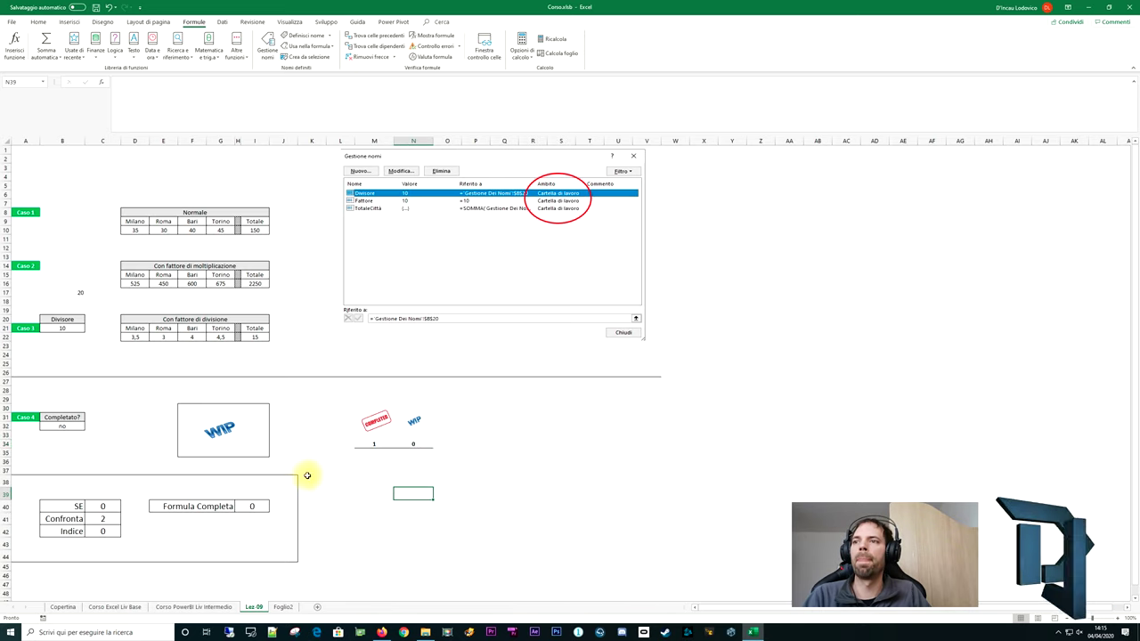
Check the Confronta formula in C41, then recommit =INDICE('Lez-09'!$M$30:$N$30;C41) in C42
{"action": "left_click", "coordinate": [104, 517]}
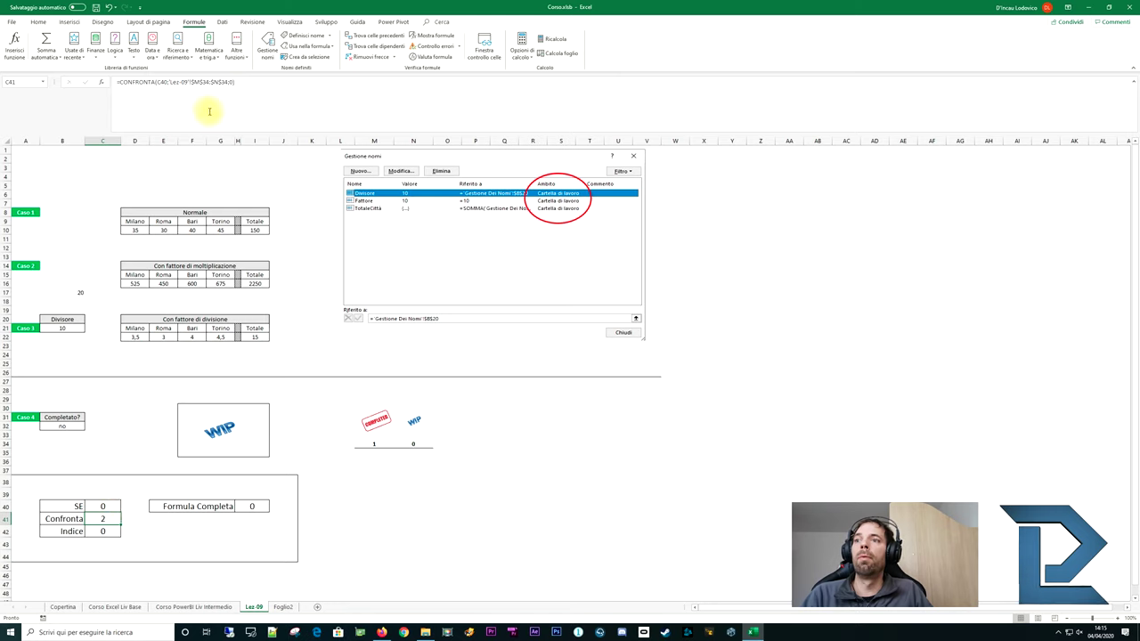
{"action": "left_click", "coordinate": [104, 535]}
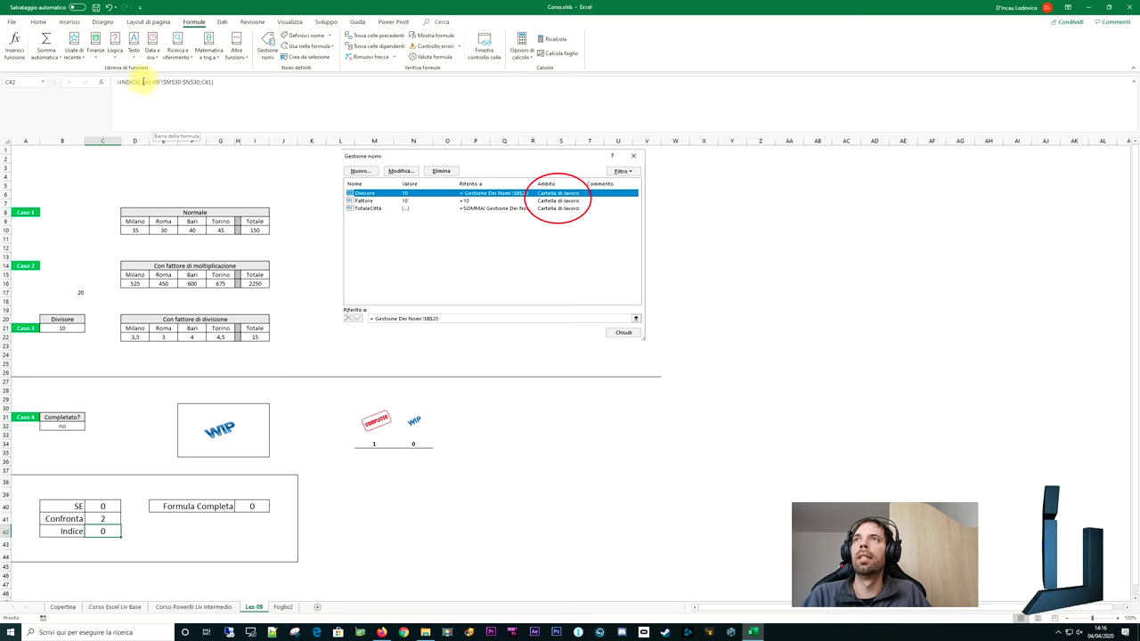
{"action": "left_click", "coordinate": [160, 107]}
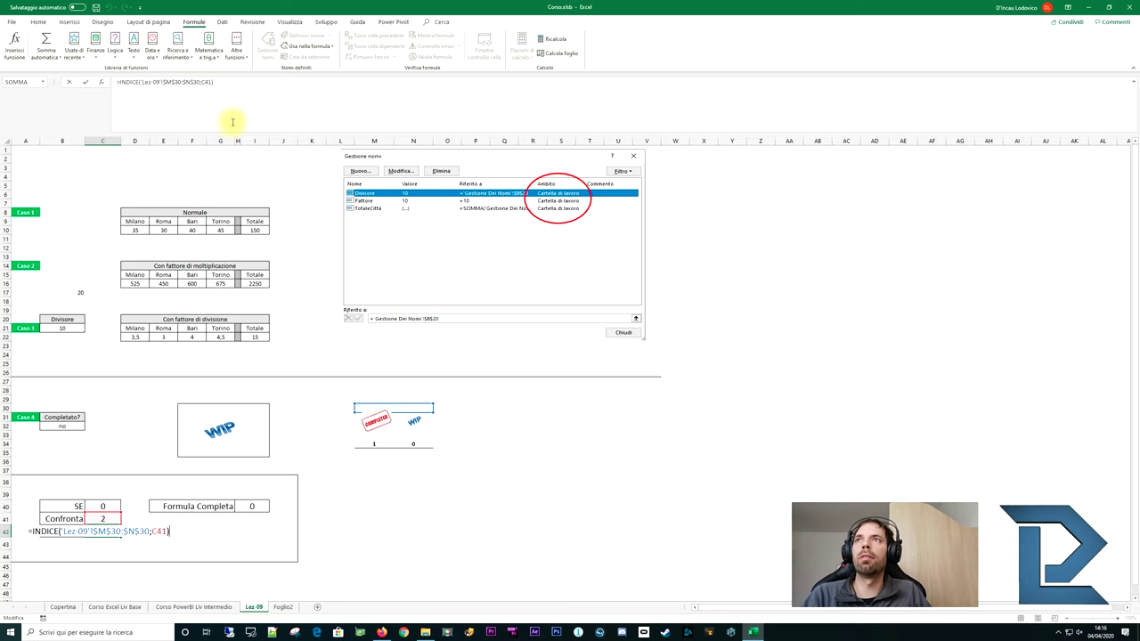
{"action": "double_click", "coordinate": [206, 81]}
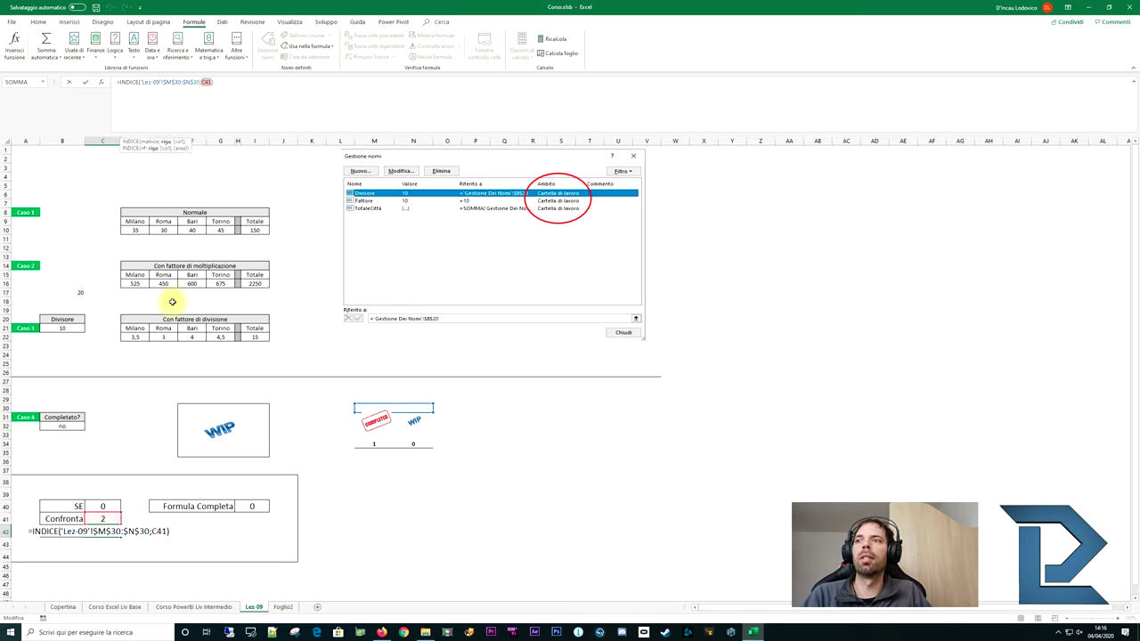
{"action": "key", "text": "Return"}
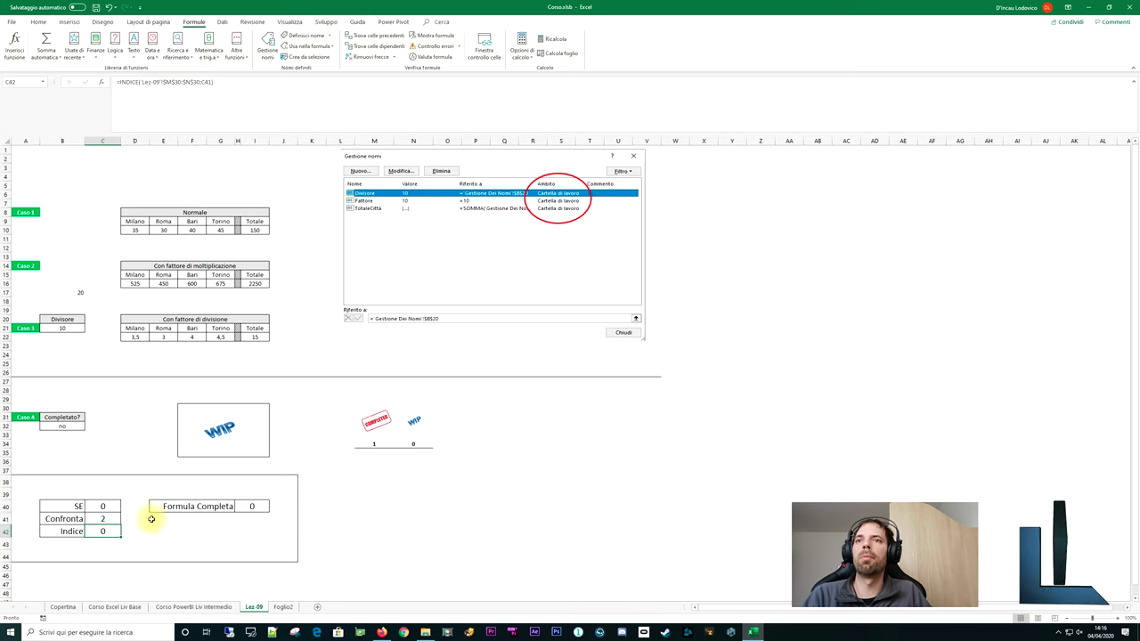
Select the Formula Completa result in H40 to view its formula
{"action": "left_click", "coordinate": [412, 400]}
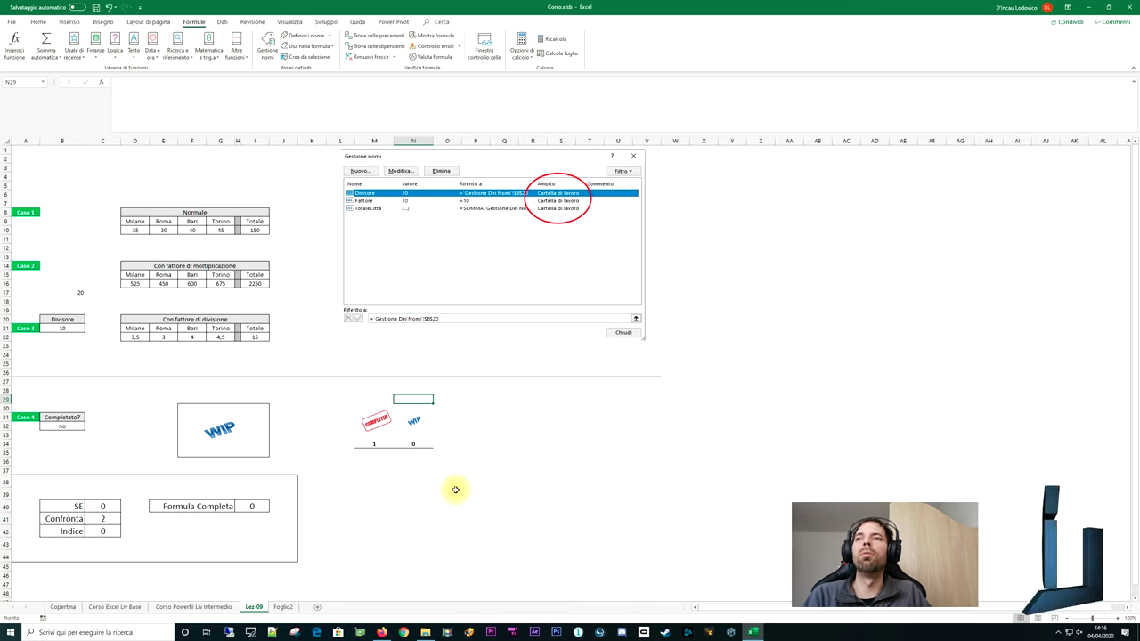
{"action": "left_click", "coordinate": [451, 492]}
{"action": "left_click", "coordinate": [254, 508]}
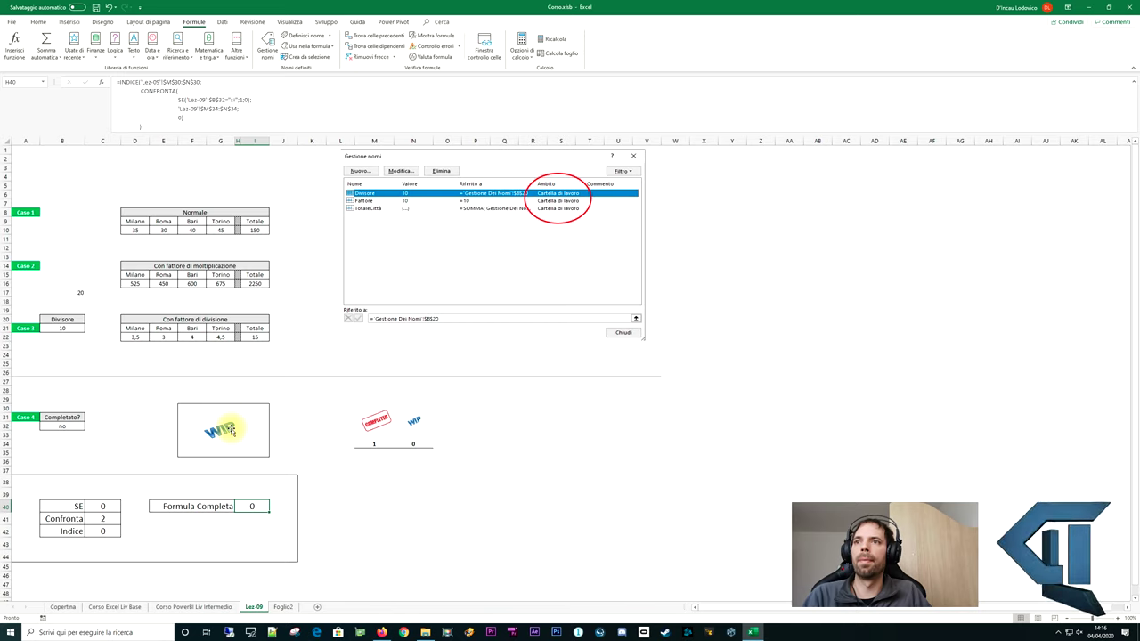
Change the Caso 4 WIP picture's link from =Completato to =$H$40
{"action": "left_click", "coordinate": [230, 430]}
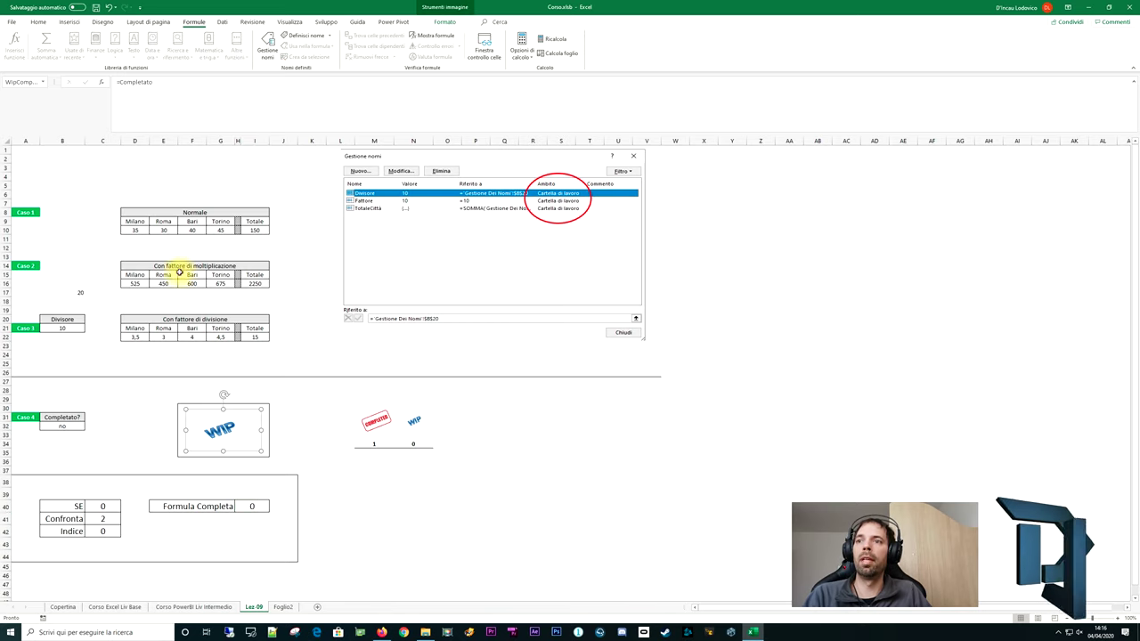
{"action": "left_click", "coordinate": [250, 507]}
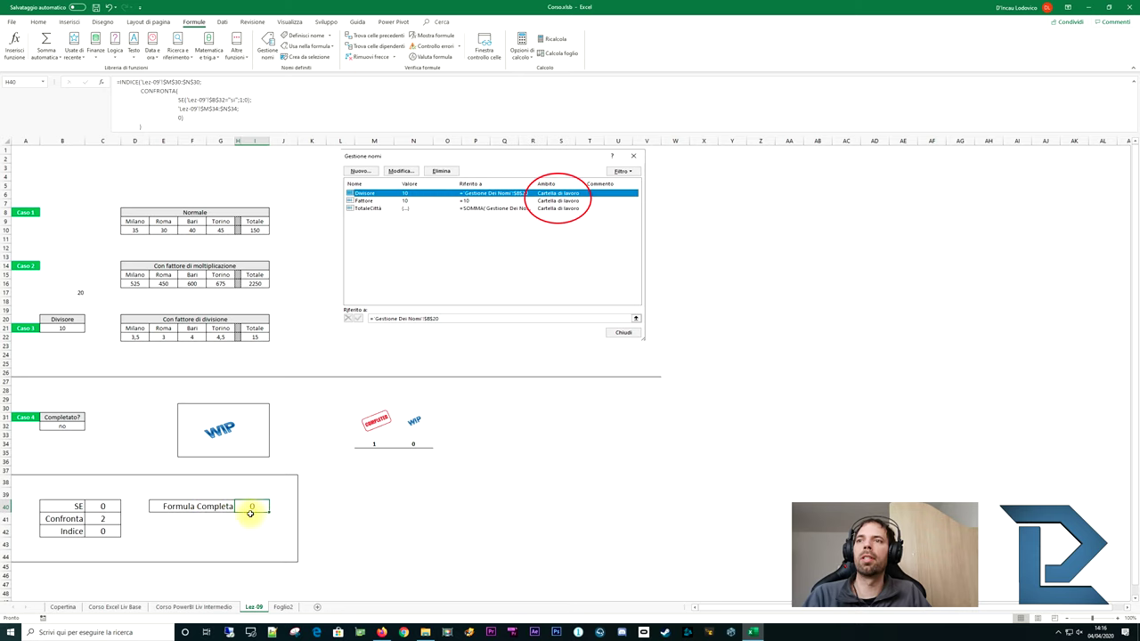
{"action": "left_click", "coordinate": [228, 443]}
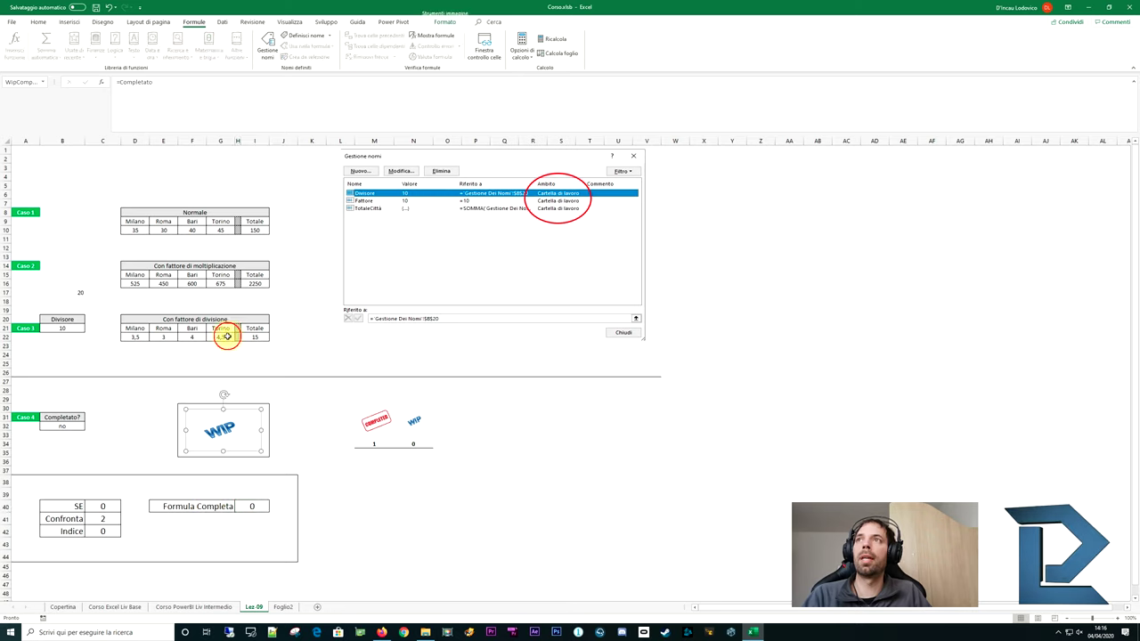
{"action": "left_click", "coordinate": [119, 81]}
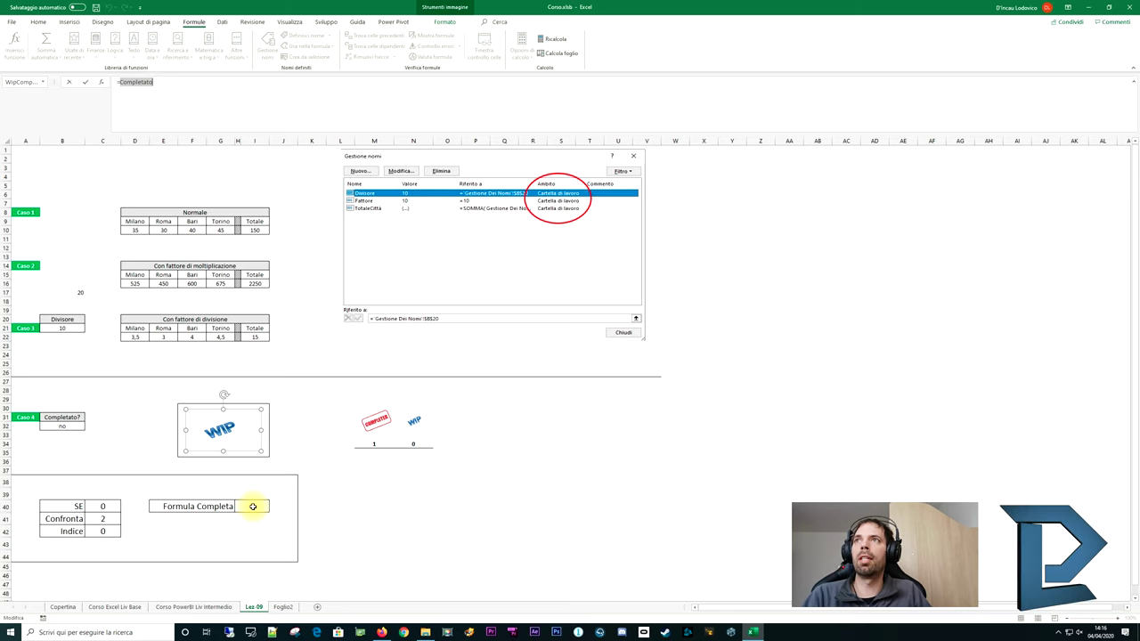
{"action": "key", "text": "Return"}
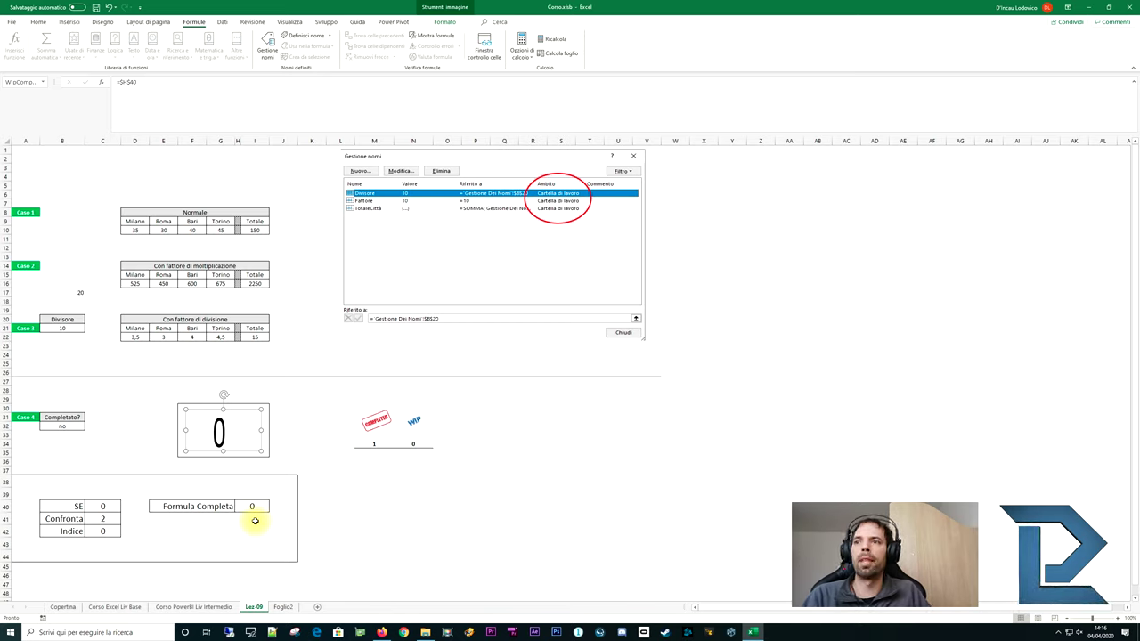
Recheck the Confronta and Indice formulas in C41 and C42, then reselect the picture showing 0
{"action": "left_click", "coordinate": [99, 533]}
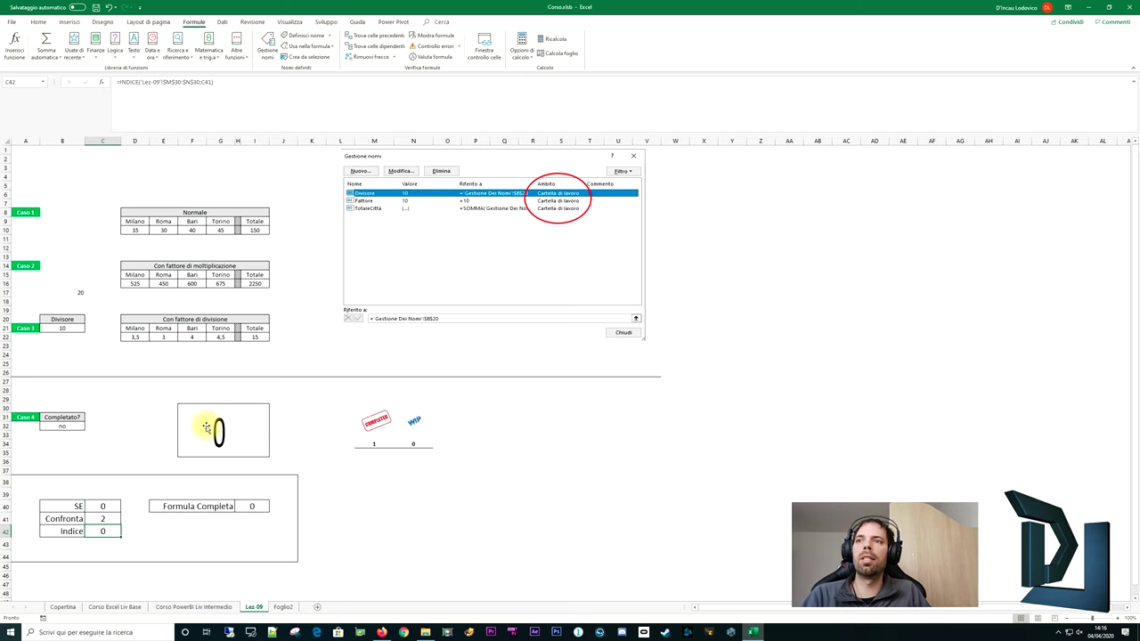
{"action": "left_click", "coordinate": [99, 518]}
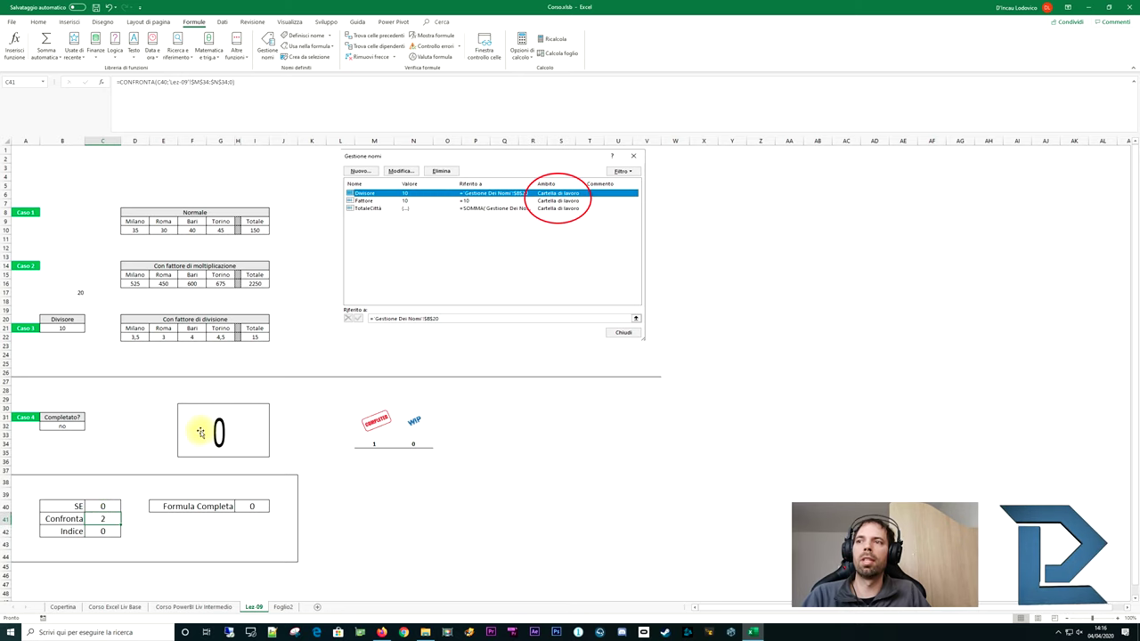
{"action": "left_click", "coordinate": [105, 530]}
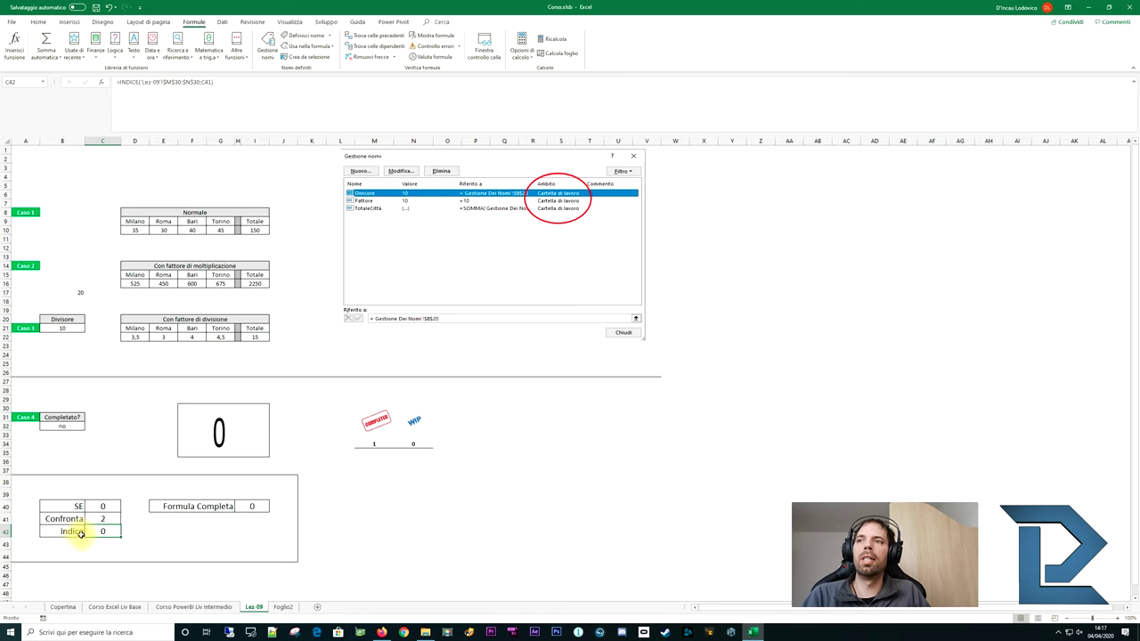
{"action": "left_click", "coordinate": [221, 428]}
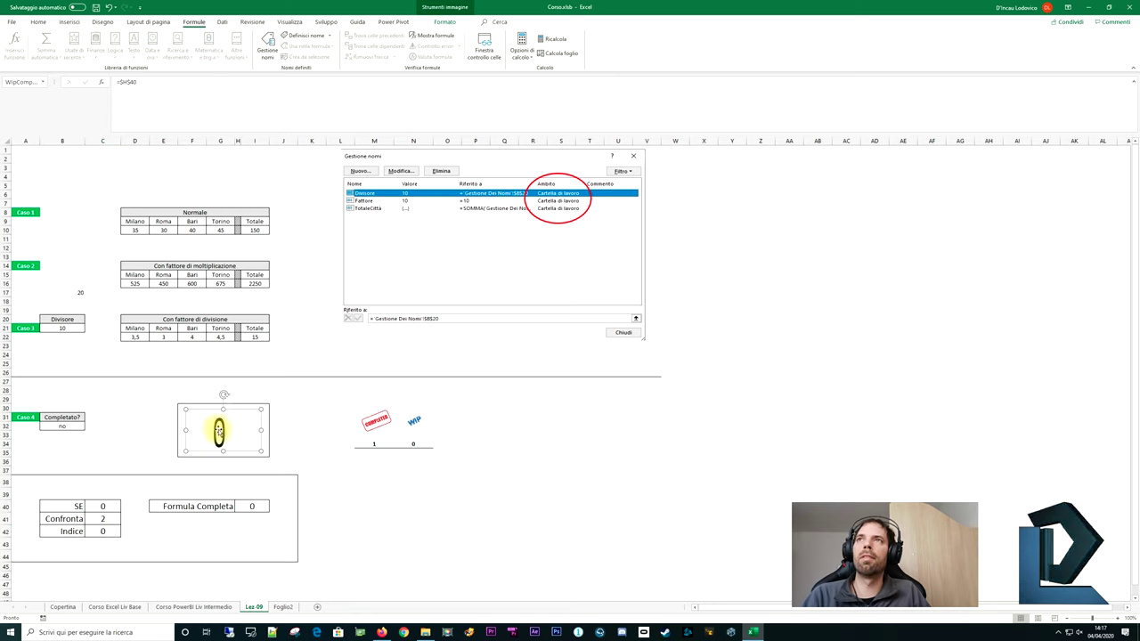
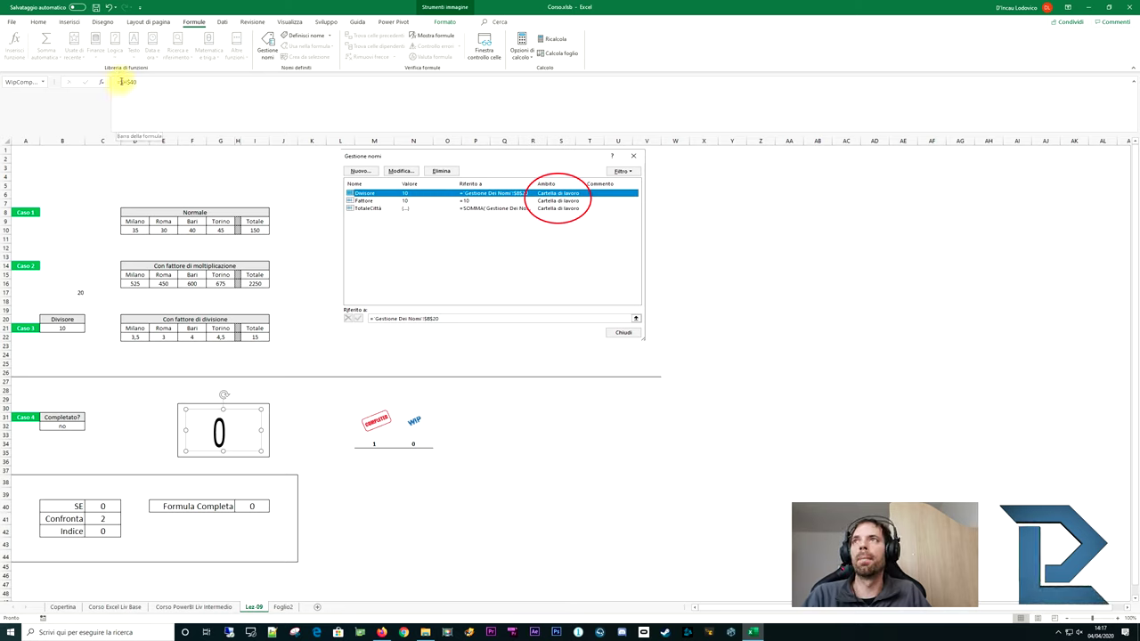
Confirm the linked picture uses =Completato, then inspect the Formula Completa cell's formula
{"action": "key", "text": "Escape"}
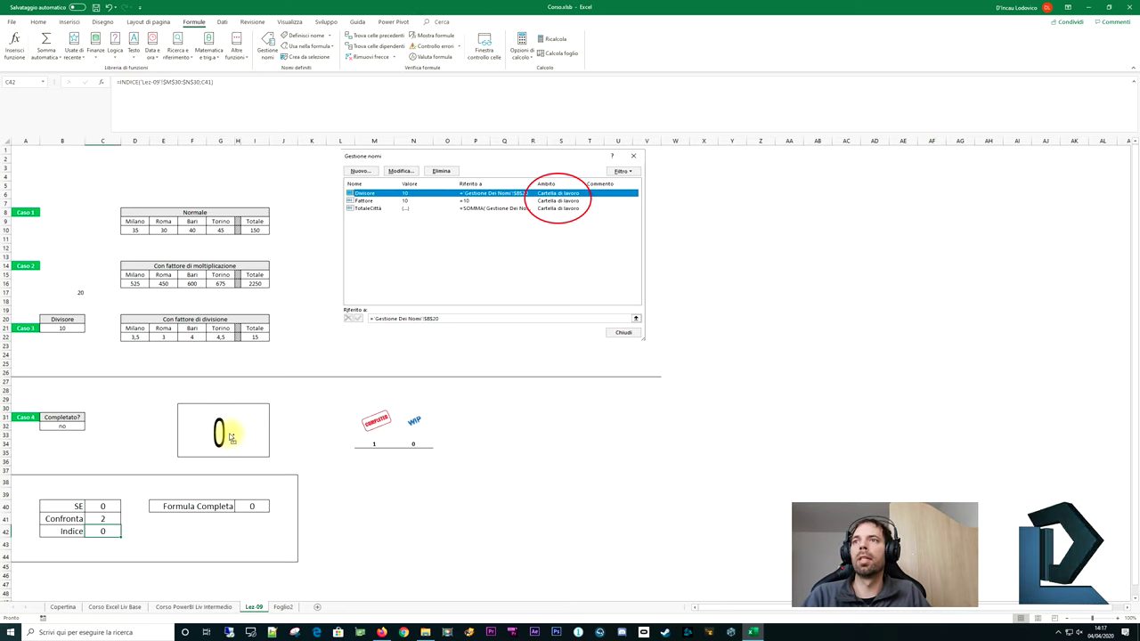
{"action": "left_click", "coordinate": [230, 437]}
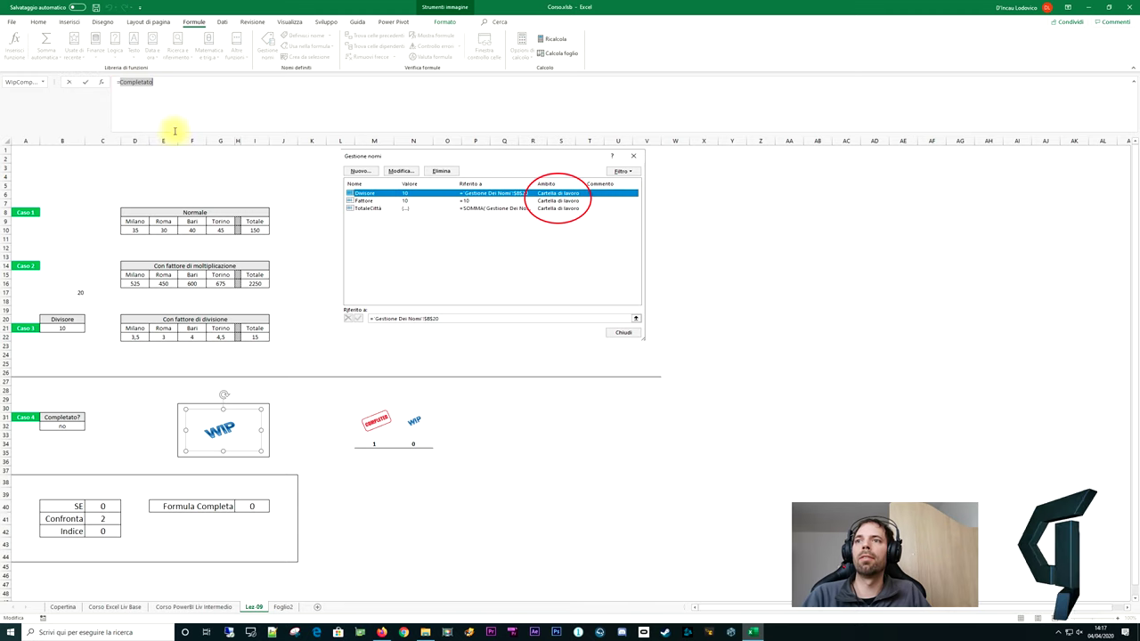
{"action": "left_click", "coordinate": [256, 496]}
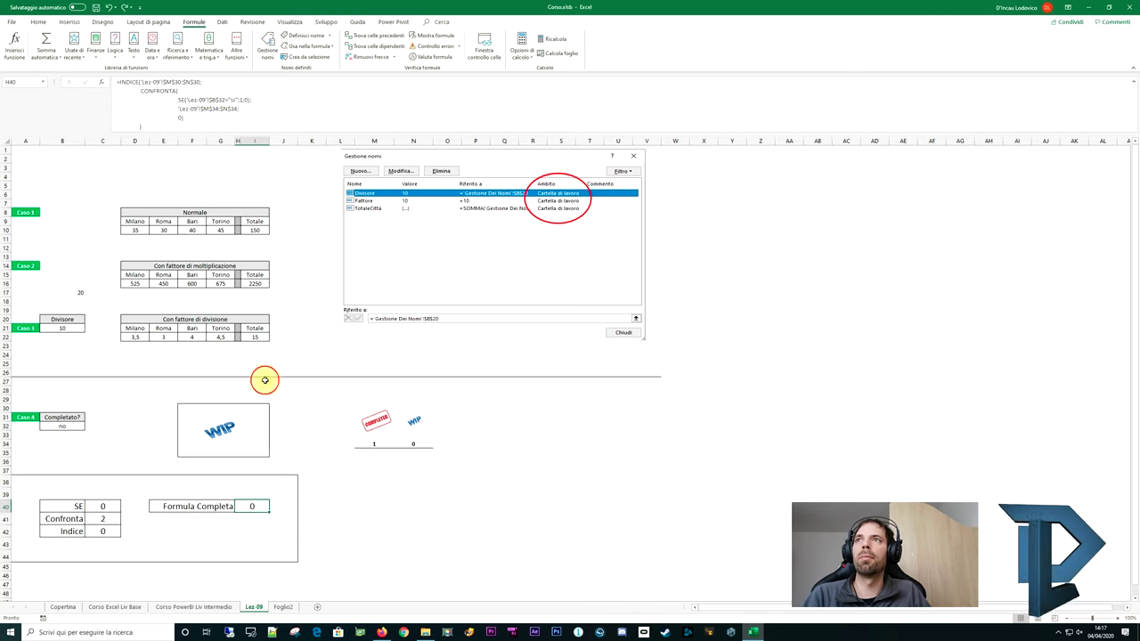
{"action": "key", "text": "F2"}
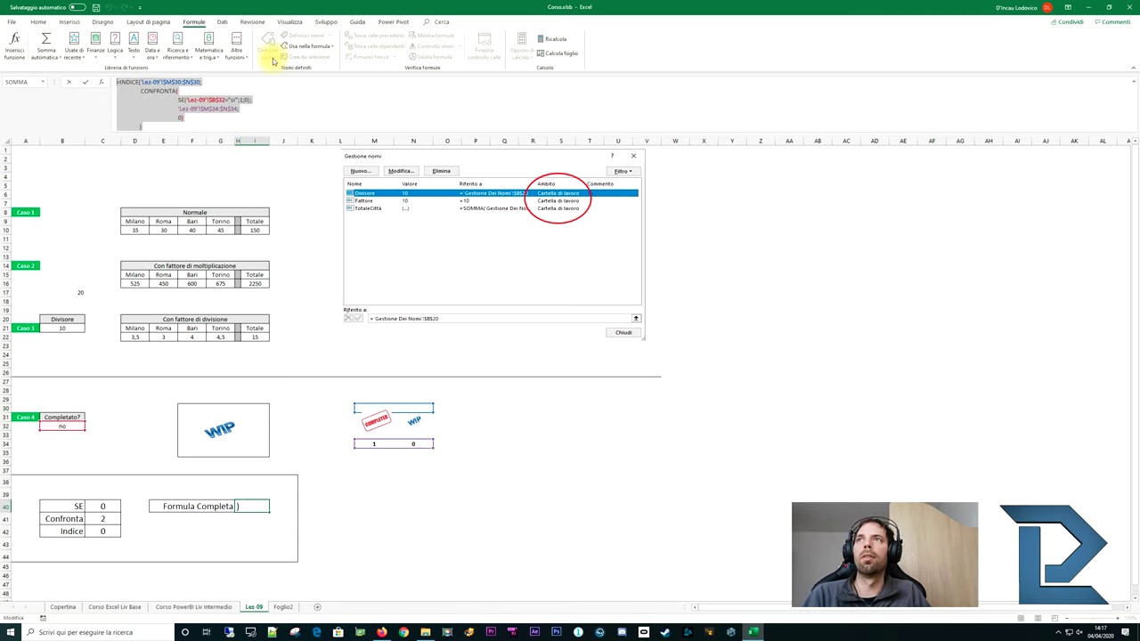
{"action": "key", "text": "Escape"}
{"action": "left_click", "coordinate": [267, 46]}
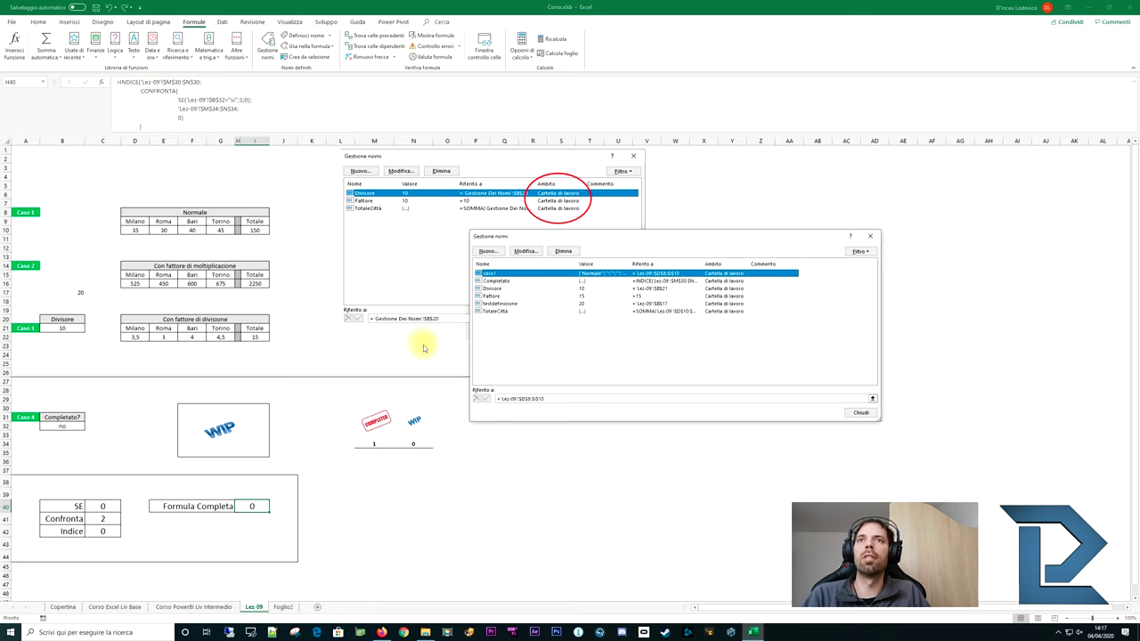
{"action": "left_click", "coordinate": [501, 281]}
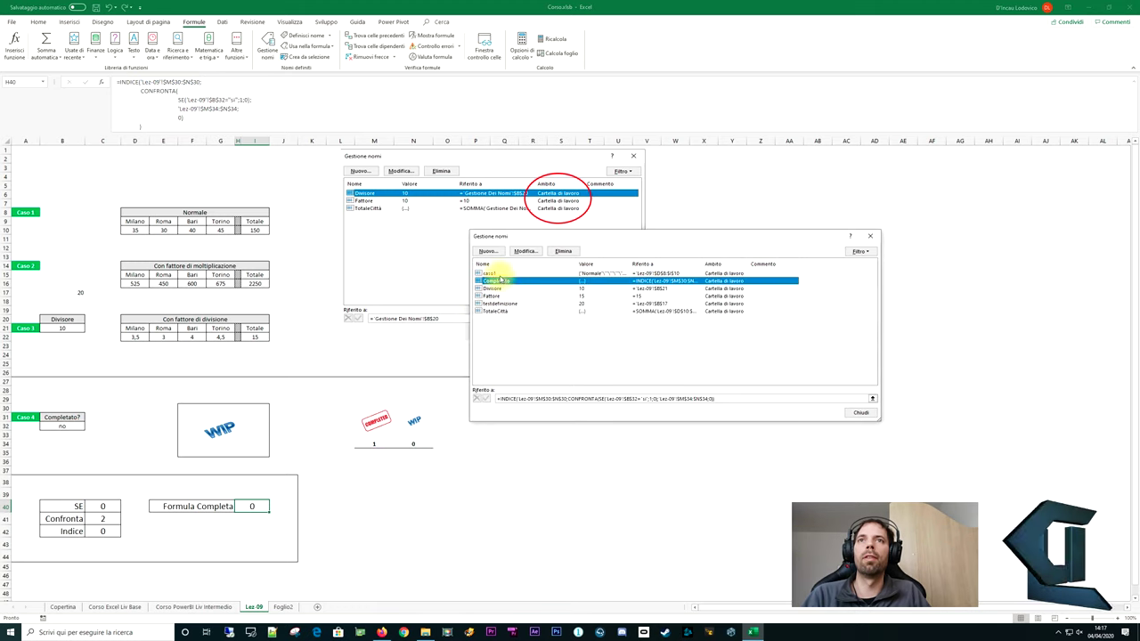
{"action": "left_click", "coordinate": [489, 251]}
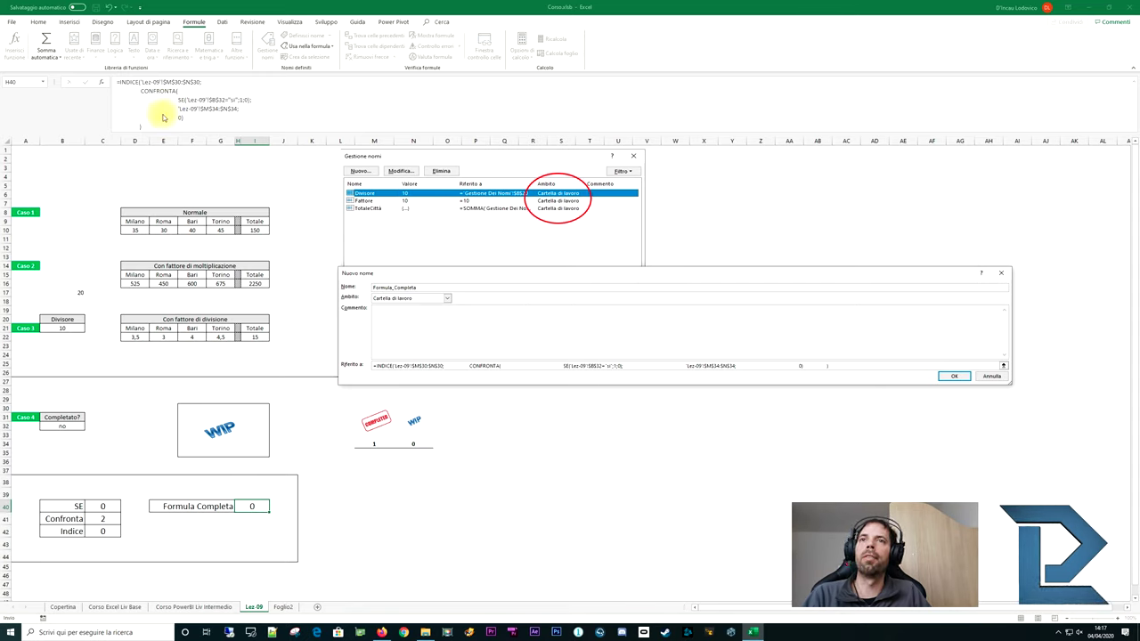
{"action": "key", "text": "Escape"}
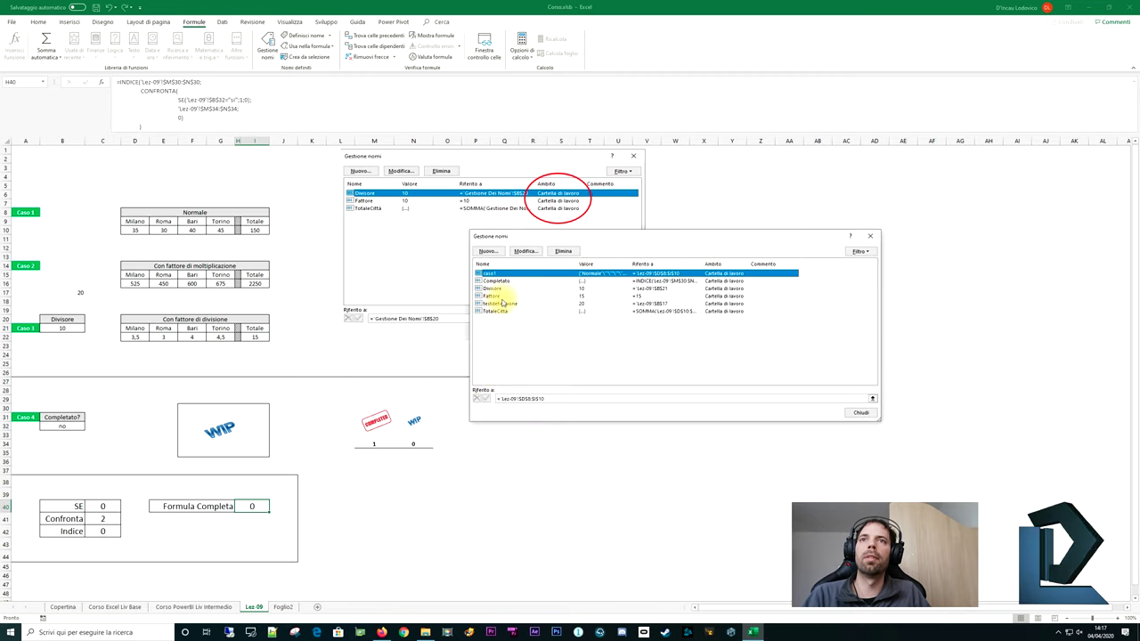
{"action": "left_click", "coordinate": [496, 282]}
{"action": "left_click", "coordinate": [756, 398]}
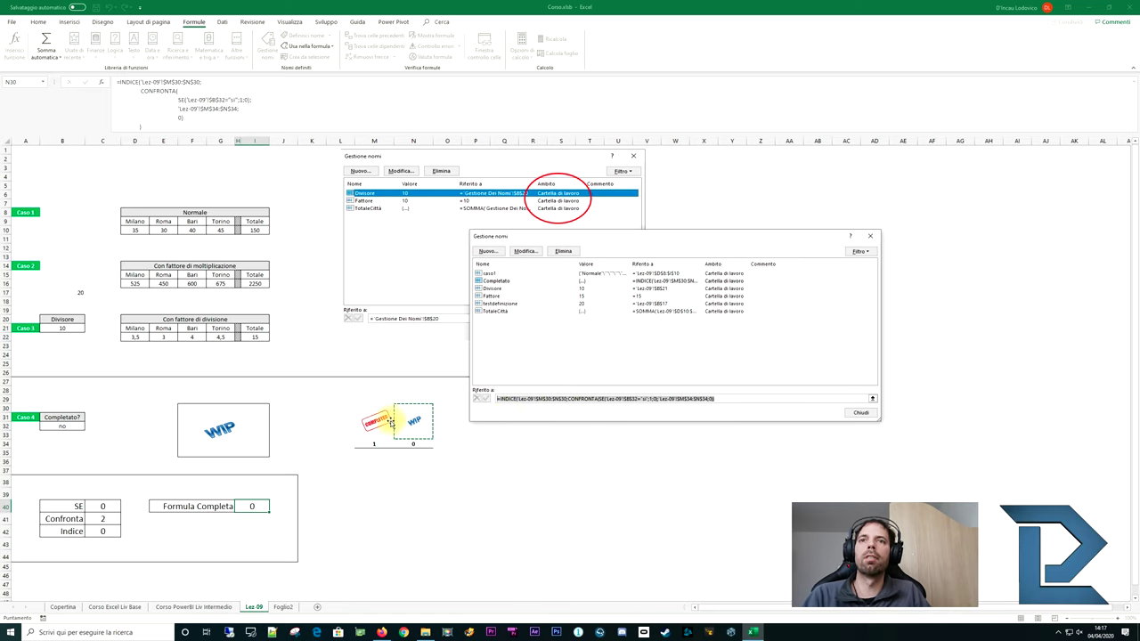
{"action": "left_click", "coordinate": [753, 399]}
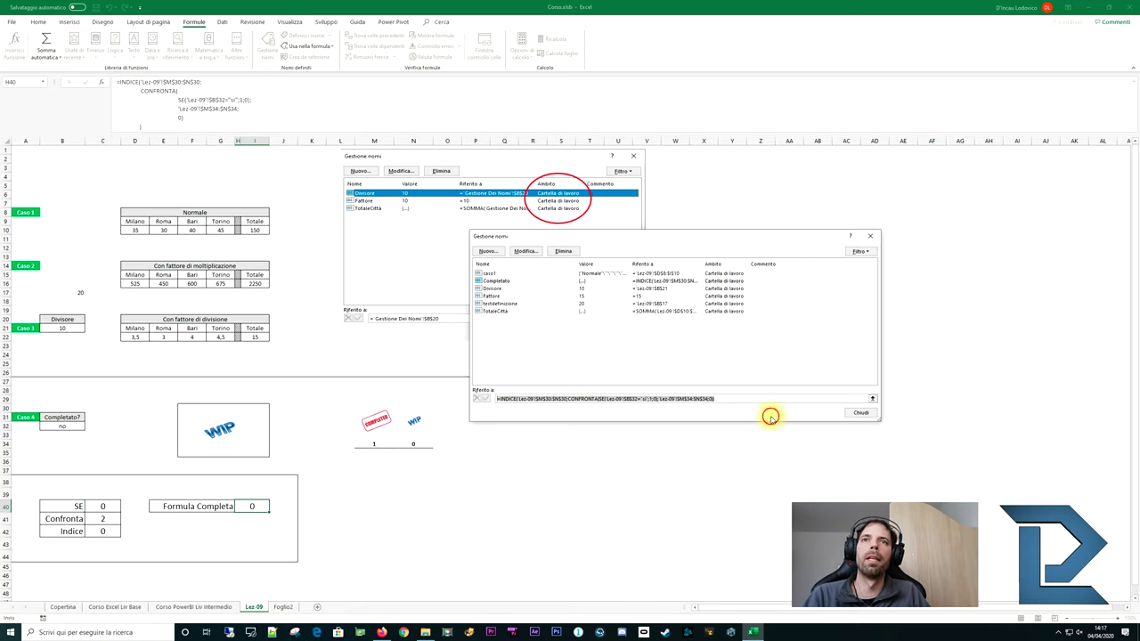
{"action": "left_click", "coordinate": [503, 282]}
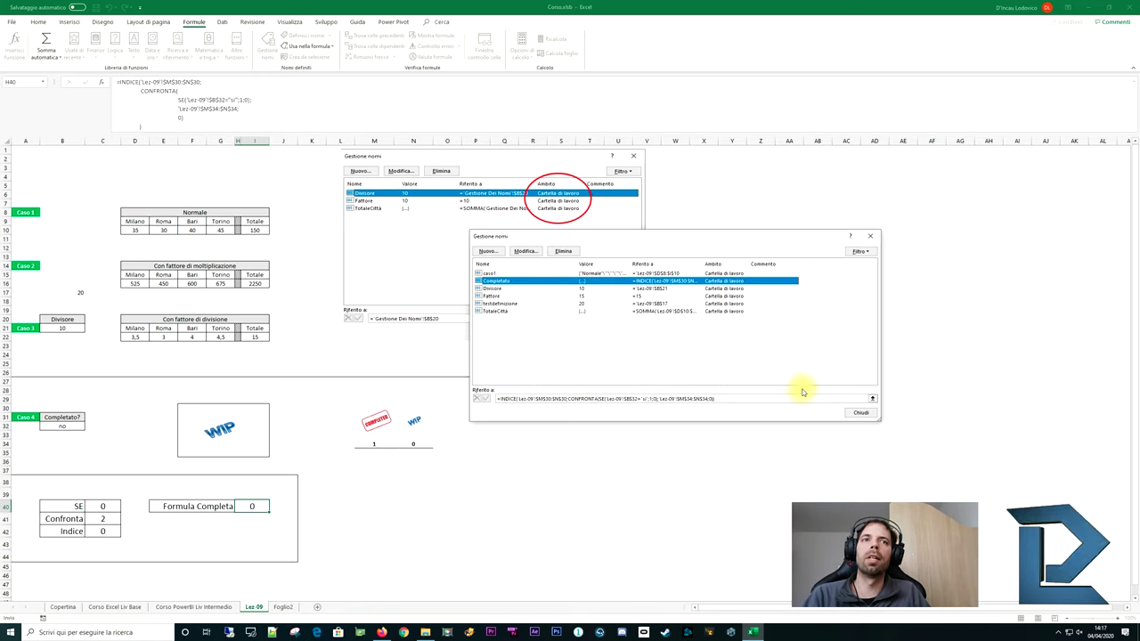
{"action": "left_click", "coordinate": [858, 412]}
{"action": "left_click", "coordinate": [256, 445]}
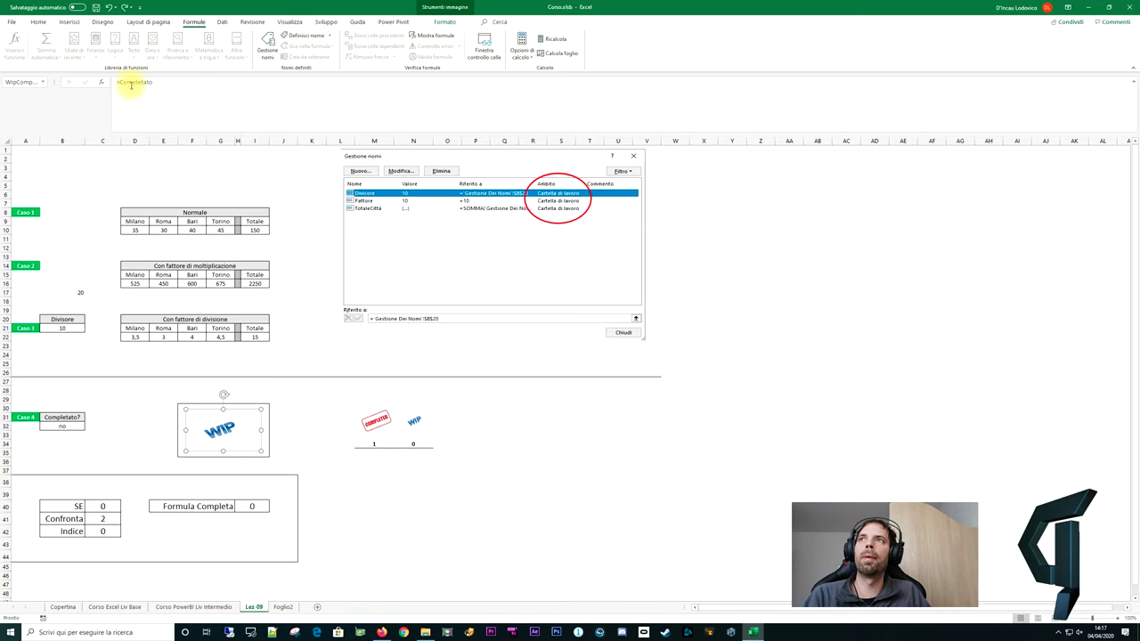
Draw a rectangle shape to the right of the WIP and COMPLETED stamps
{"action": "left_click", "coordinate": [471, 452]}
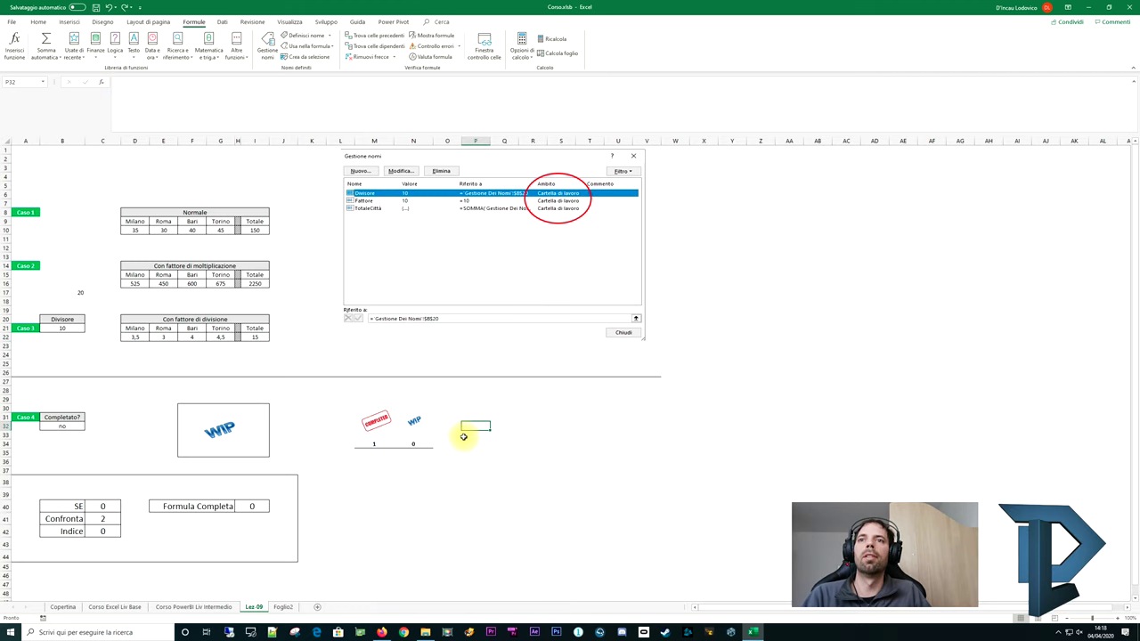
{"action": "left_click", "coordinate": [229, 429]}
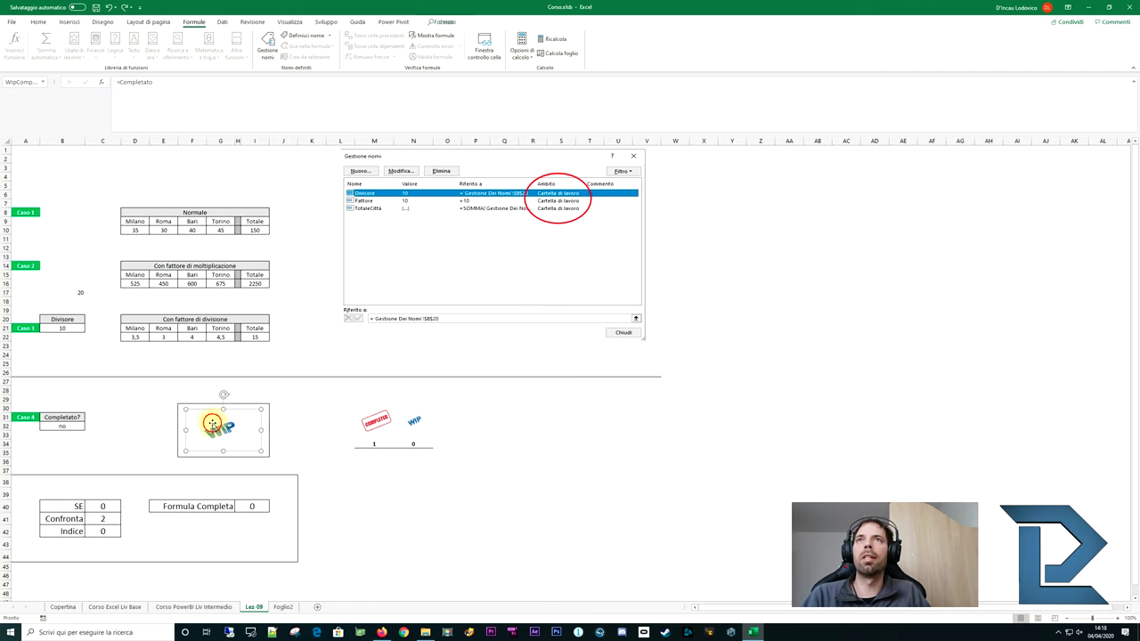
{"action": "left_click", "coordinate": [526, 416]}
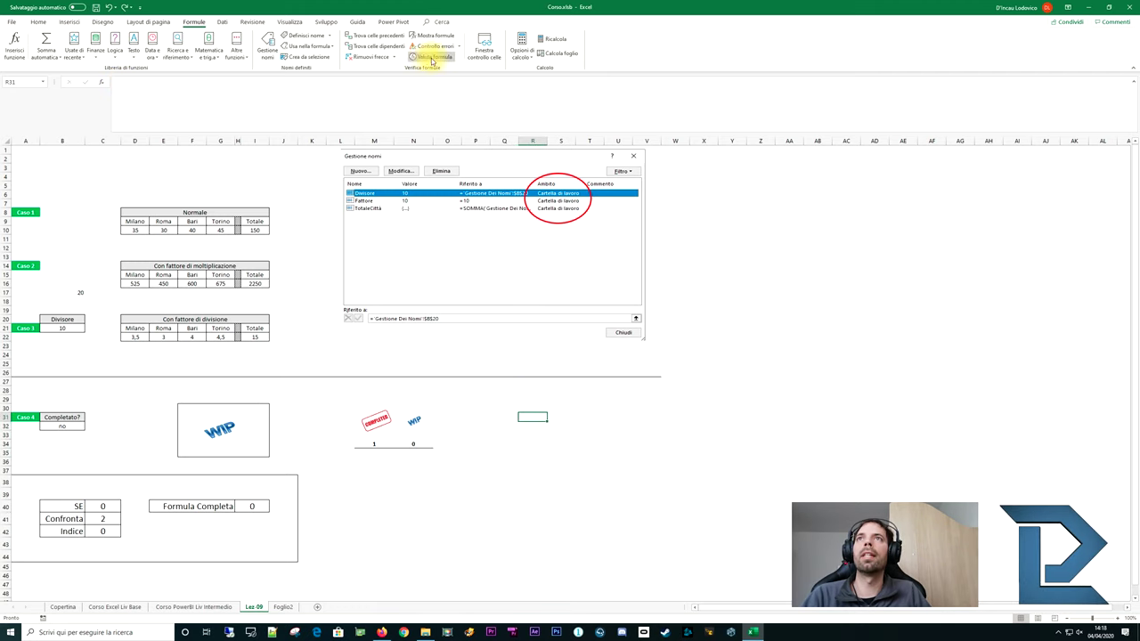
{"action": "left_click", "coordinate": [71, 21]}
{"action": "left_click", "coordinate": [139, 43]}
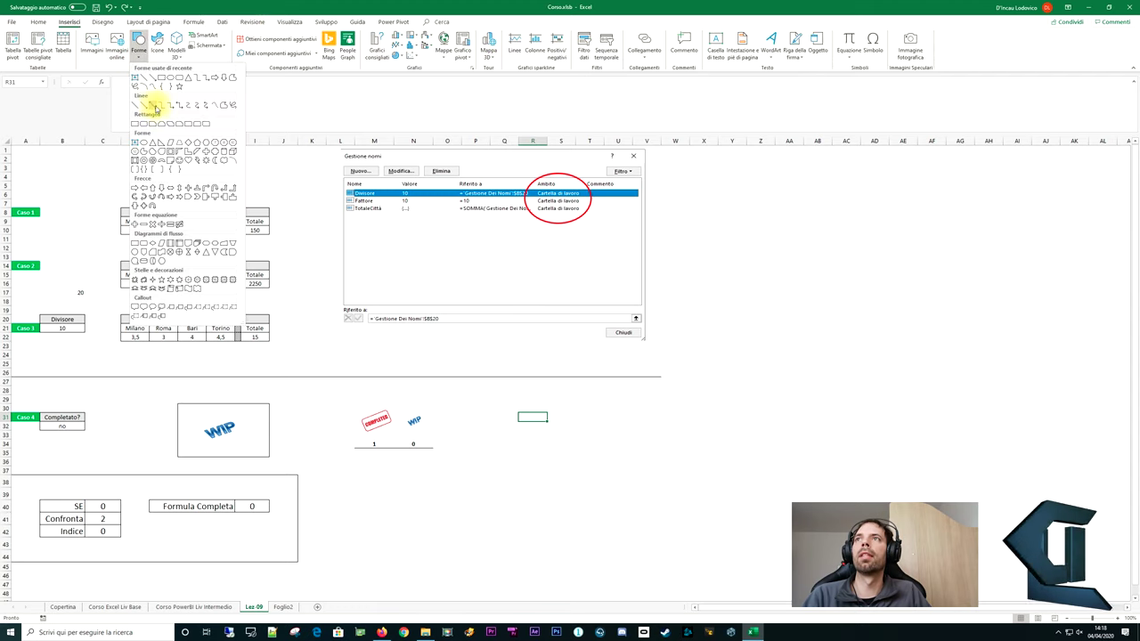
{"action": "left_click", "coordinate": [159, 79]}
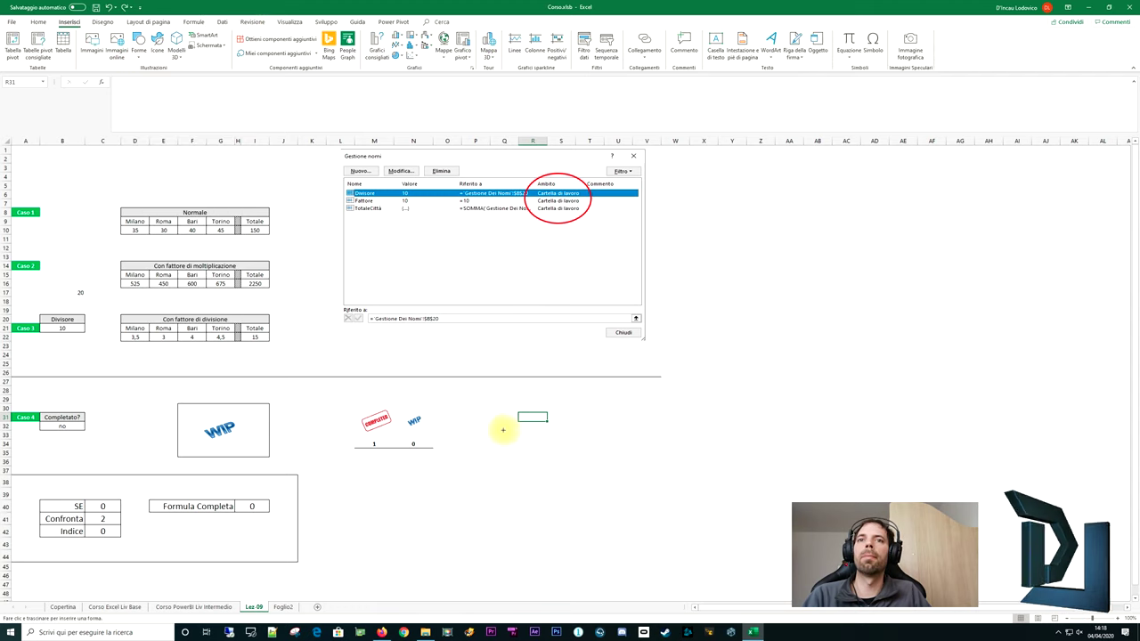
{"action": "left_click_drag", "start_coordinate": [502, 429], "coordinate": [605, 489]}
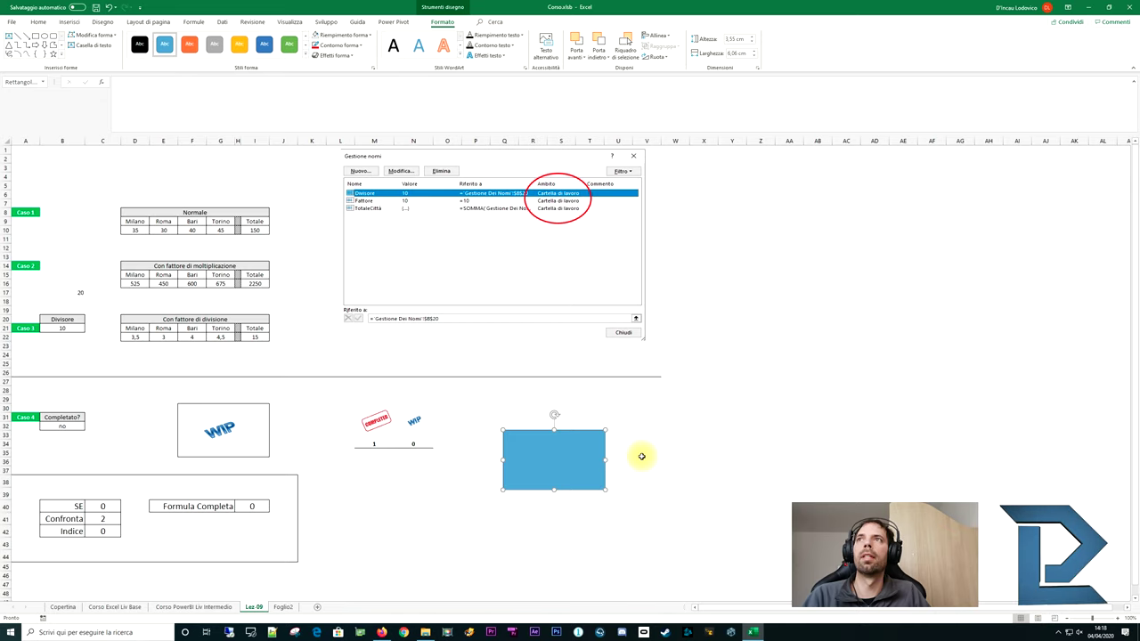
Link the new rectangle to Completato by pasting the WIP picture's link formula
{"action": "left_click", "coordinate": [195, 116]}
{"action": "type", "text": "="}
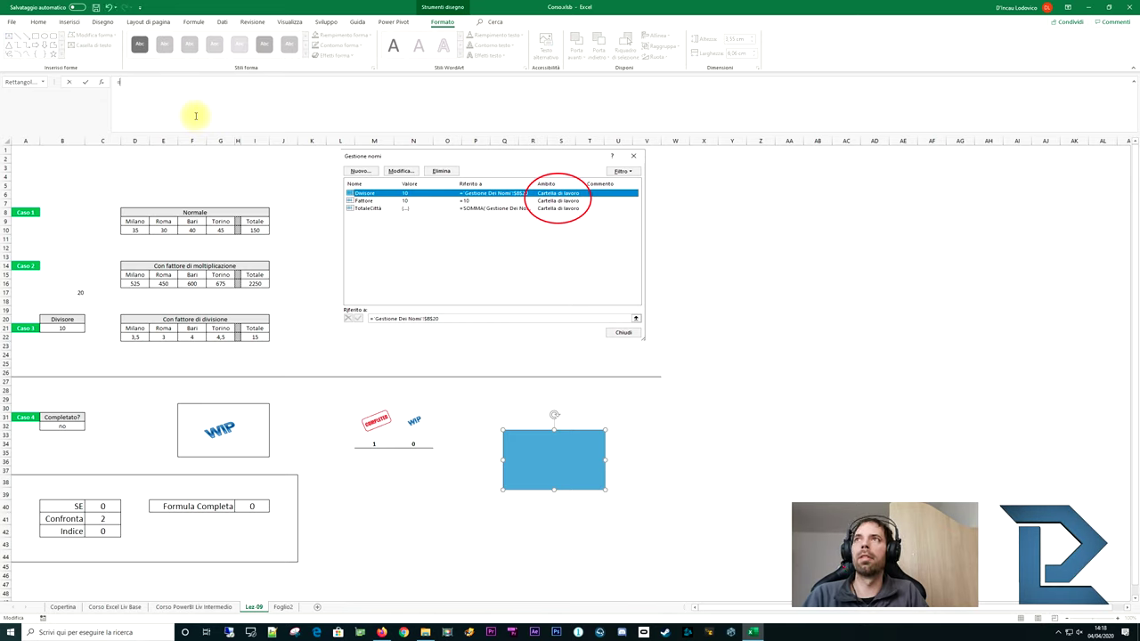
{"action": "key", "text": "Escape"}
{"action": "left_click", "coordinate": [236, 405]}
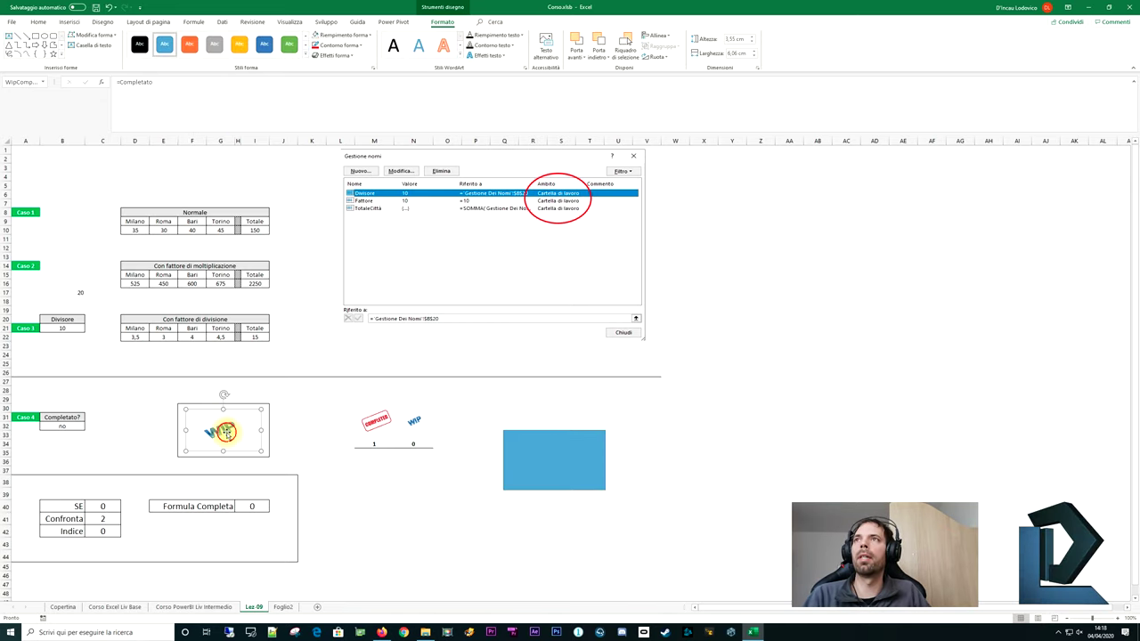
{"action": "left_click", "coordinate": [133, 83]}
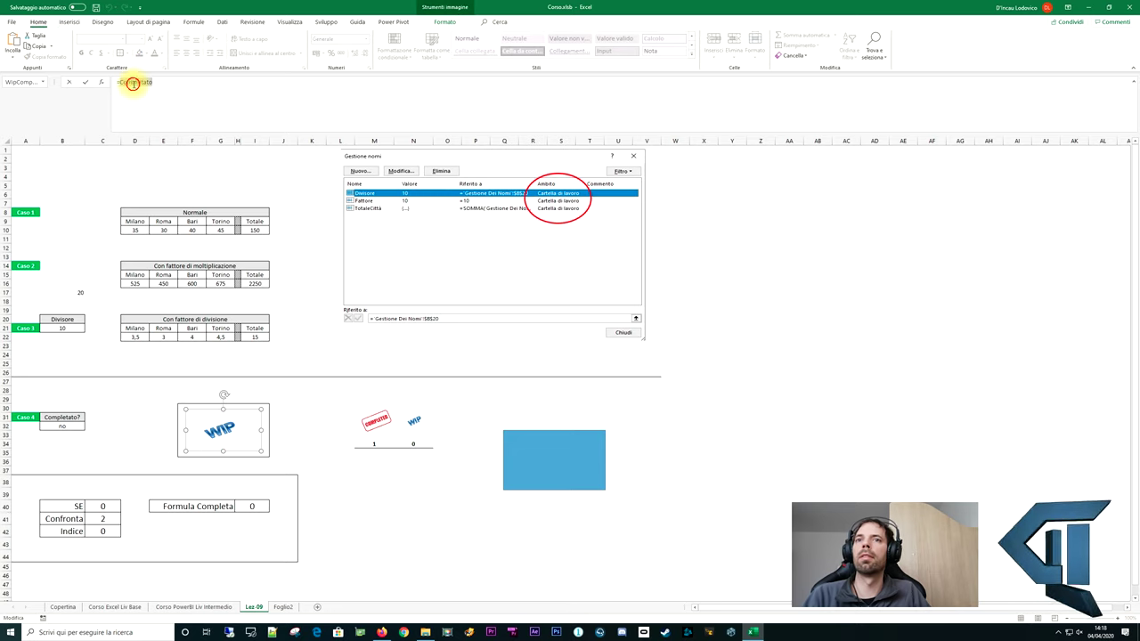
{"action": "left_click", "coordinate": [521, 445]}
{"action": "key", "text": "ctrl+v"}
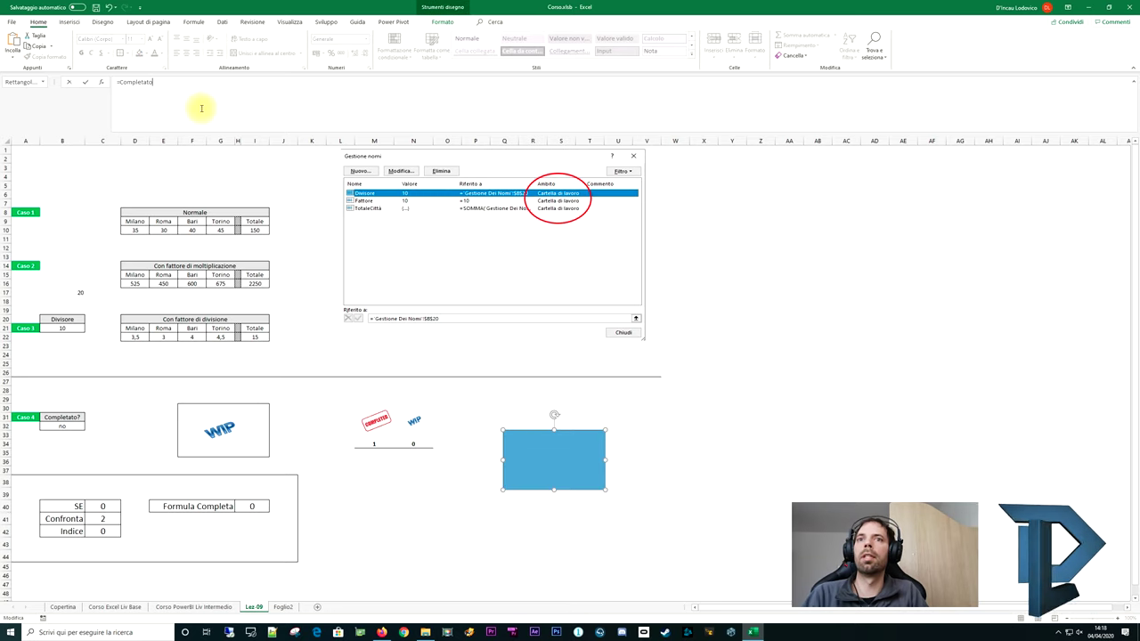
{"action": "key", "text": "Return"}
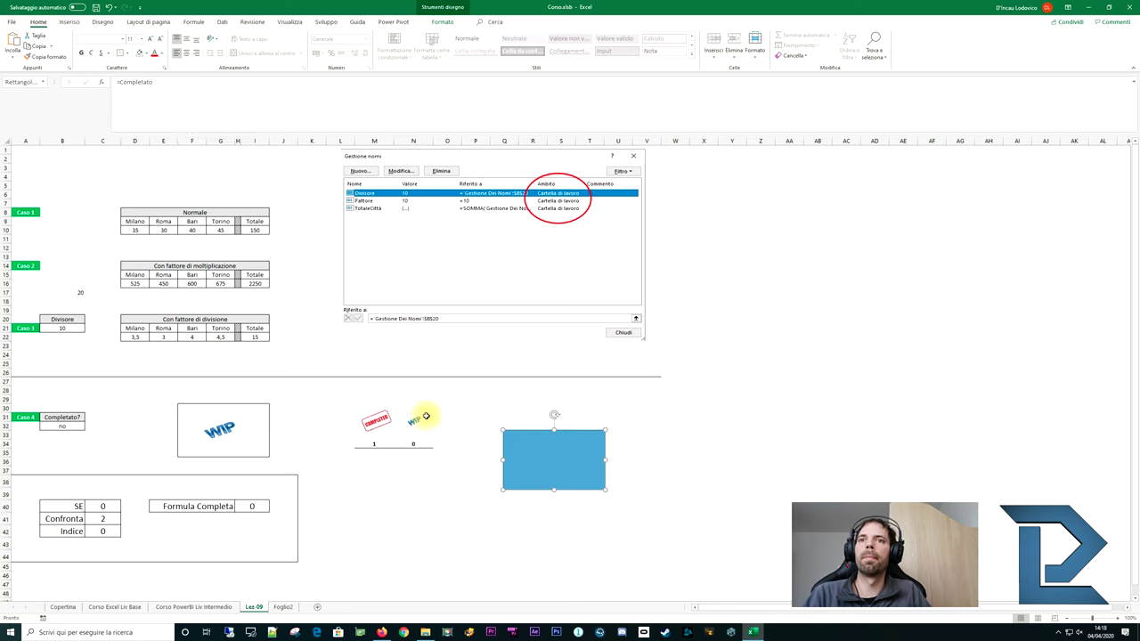
{"action": "key", "text": "Escape"}
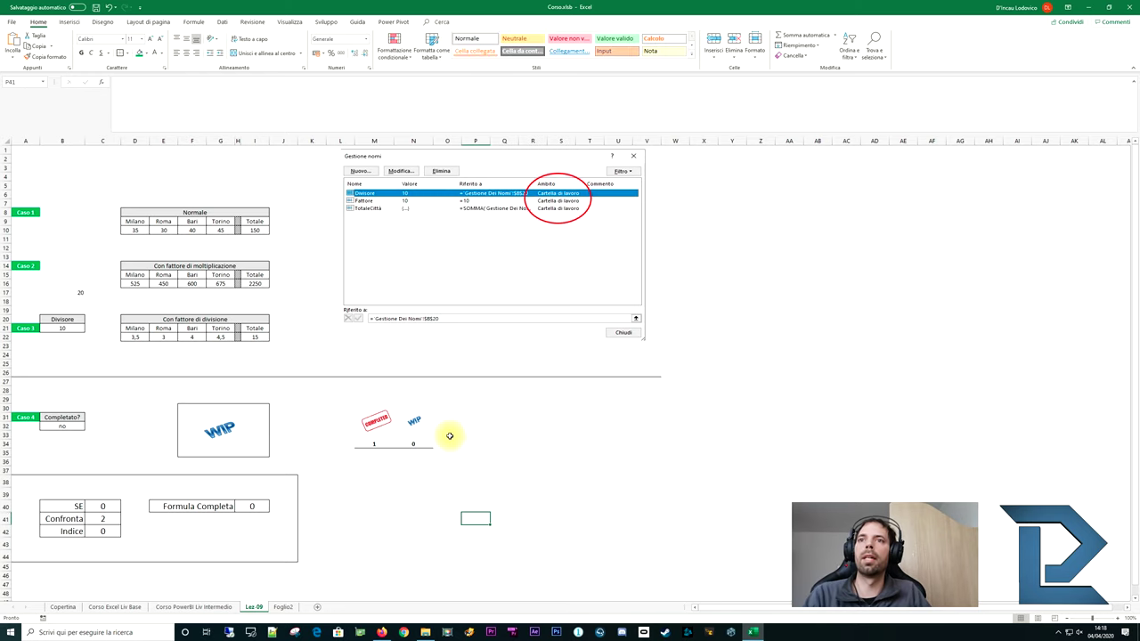
Copy the COMPLETED stamp picture to the right and link the copy to =Completato
{"action": "left_click", "coordinate": [217, 417]}
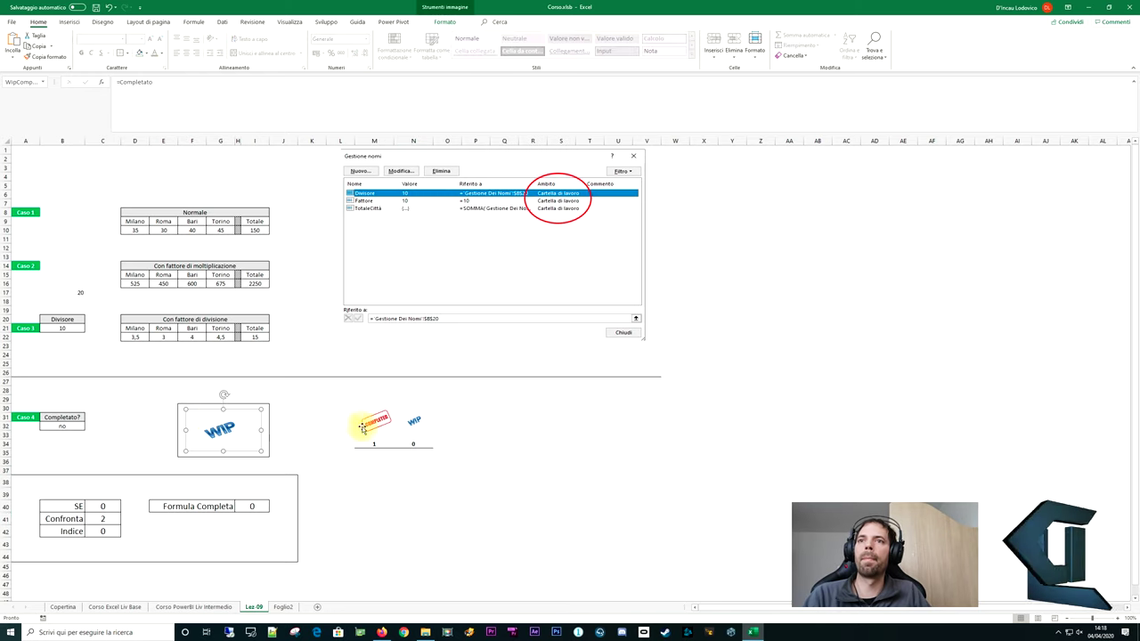
{"action": "left_click", "coordinate": [382, 420]}
{"action": "left_click_drag", "start_coordinate": [385, 422], "coordinate": [503, 421], "text": "ctrl"}
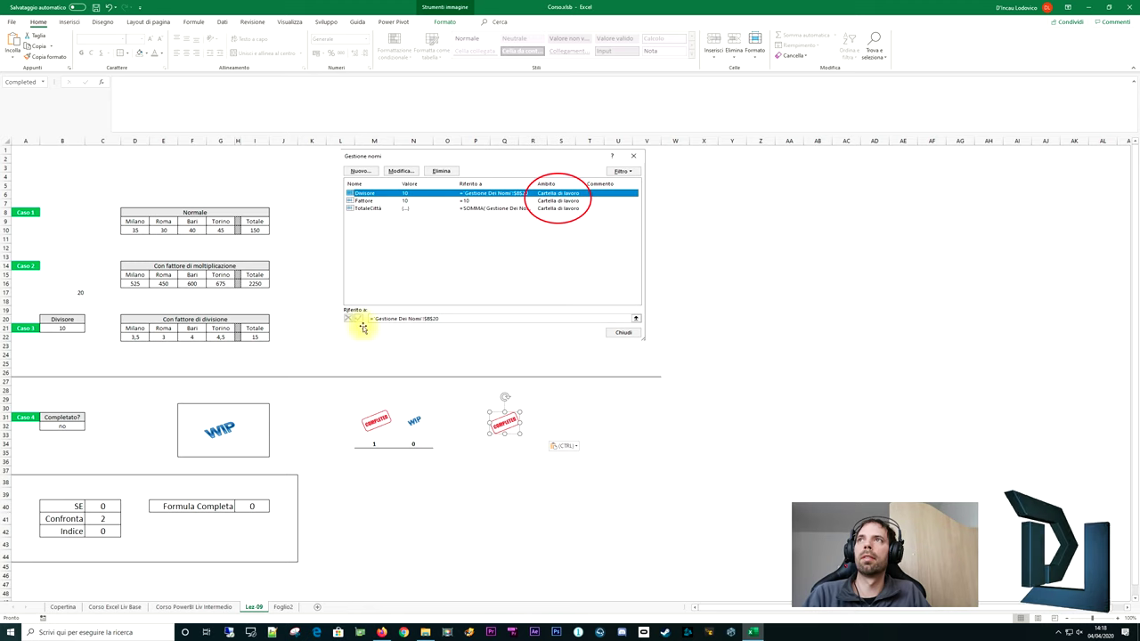
{"action": "left_click", "coordinate": [149, 102]}
{"action": "type", "text": "=com"}
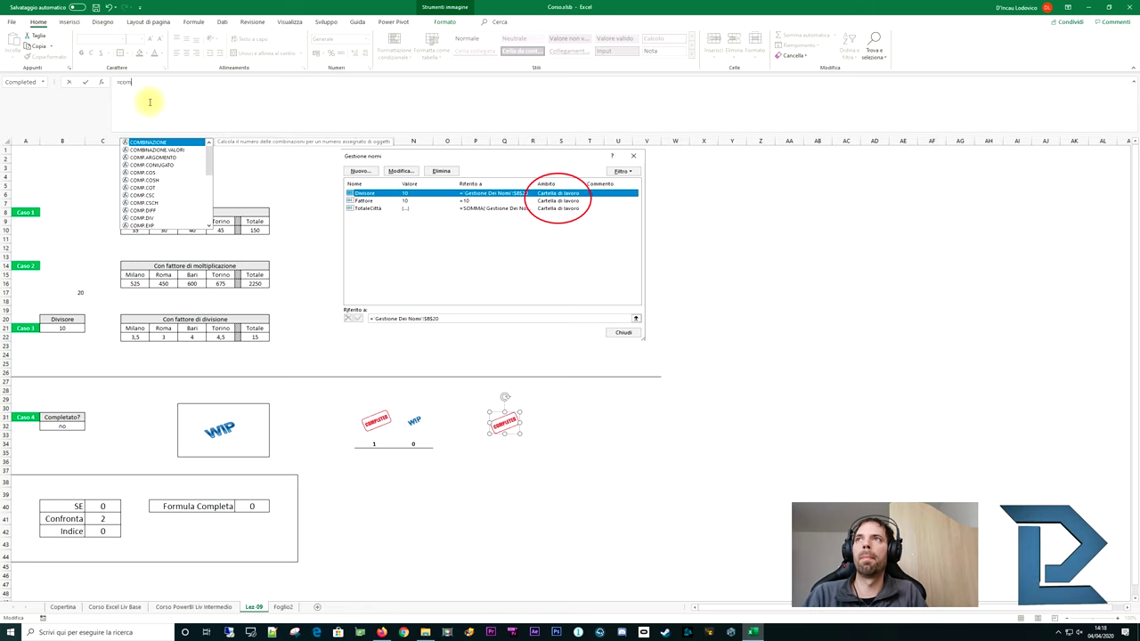
{"action": "type", "text": "ple"}
{"action": "key", "text": "Down"}
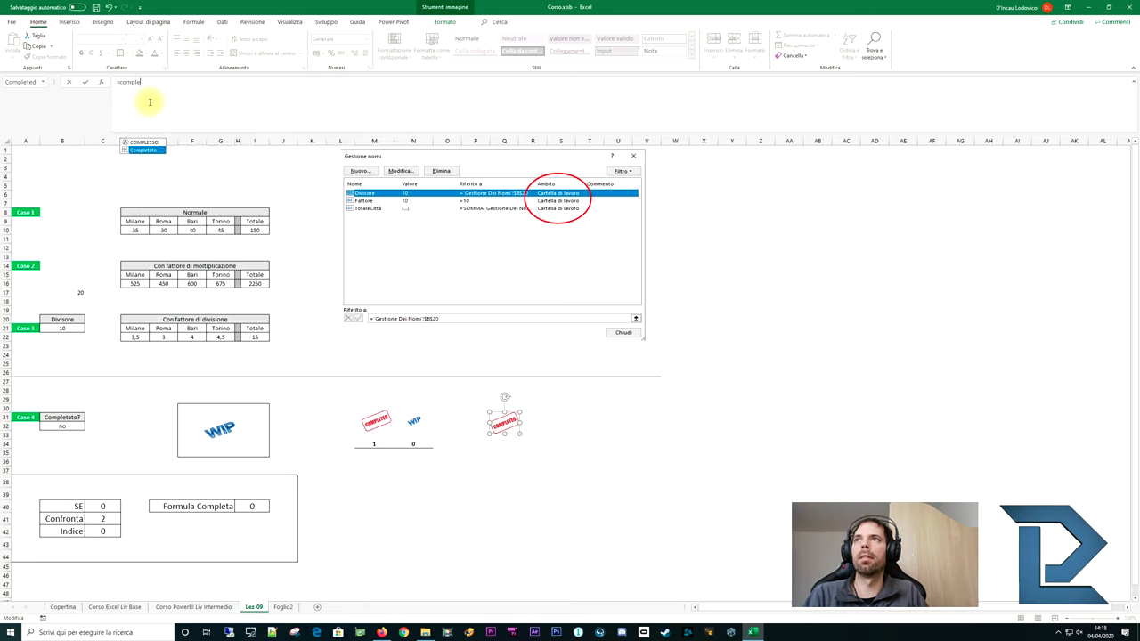
{"action": "key", "text": "Return"}
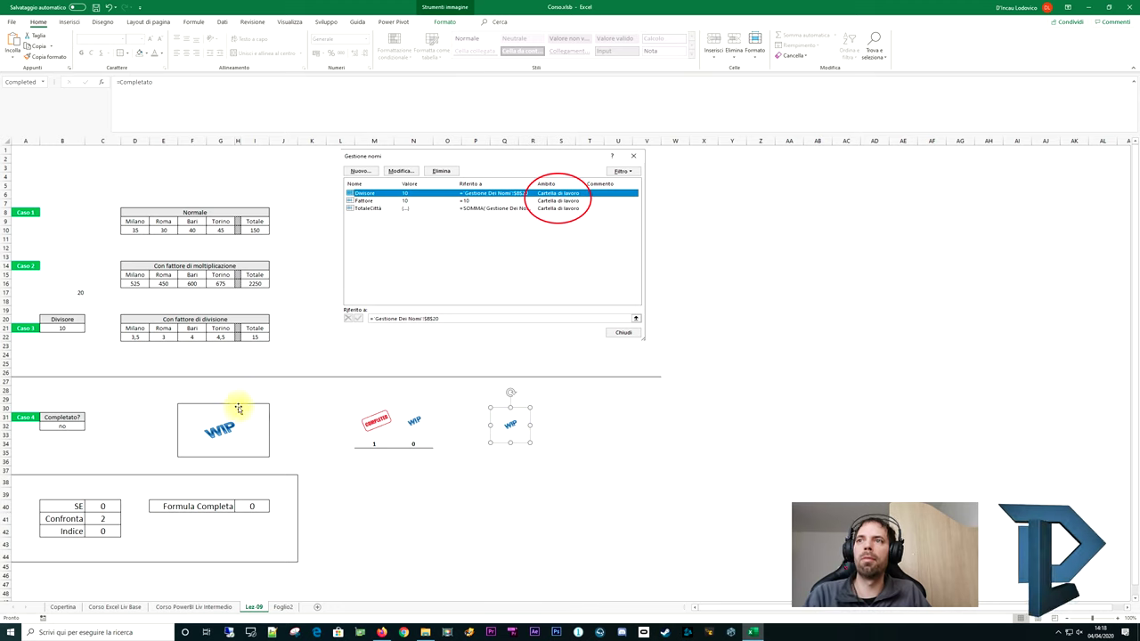
Compare the stamp pictures and check the new picture's formula reads =Completato
{"action": "left_click", "coordinate": [69, 21]}
{"action": "left_click", "coordinate": [433, 471]}
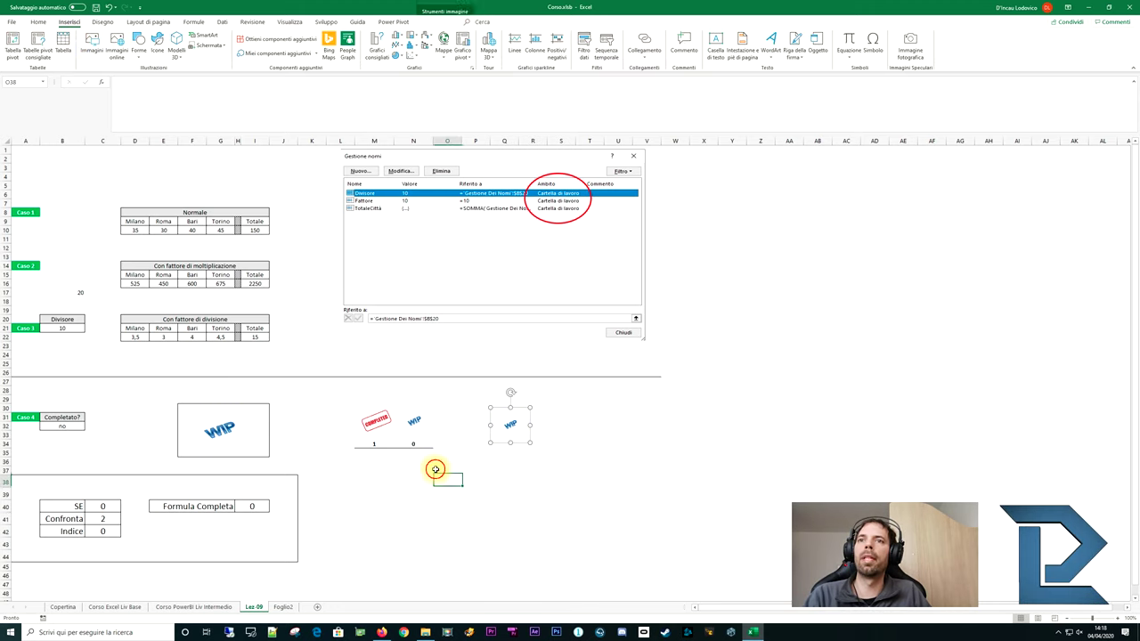
{"action": "left_click", "coordinate": [419, 419]}
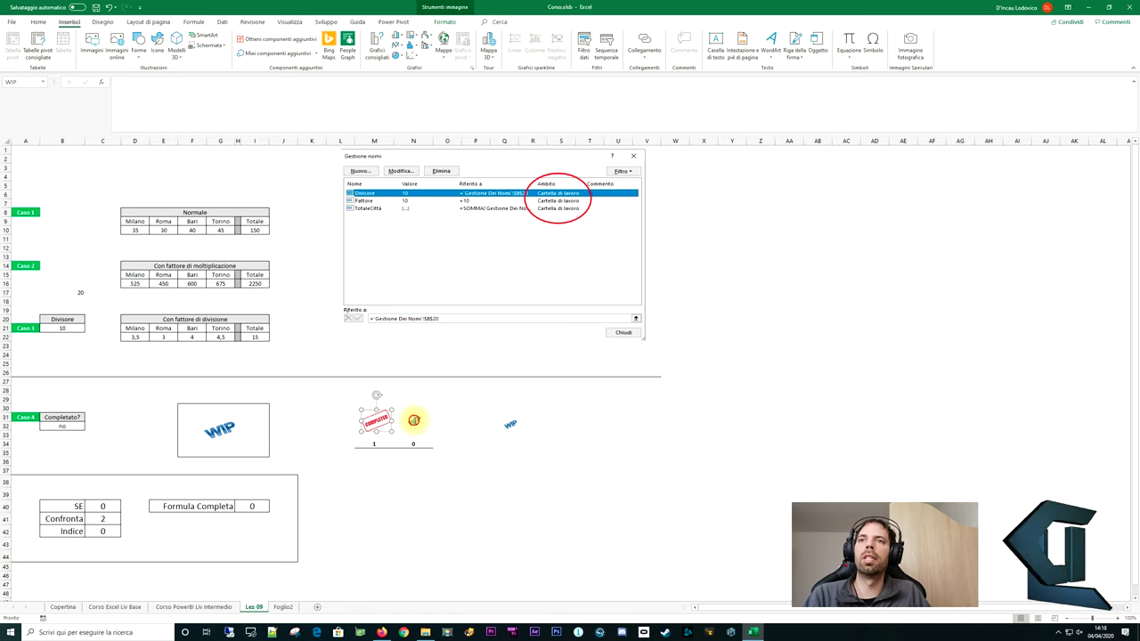
{"action": "left_click", "coordinate": [377, 420]}
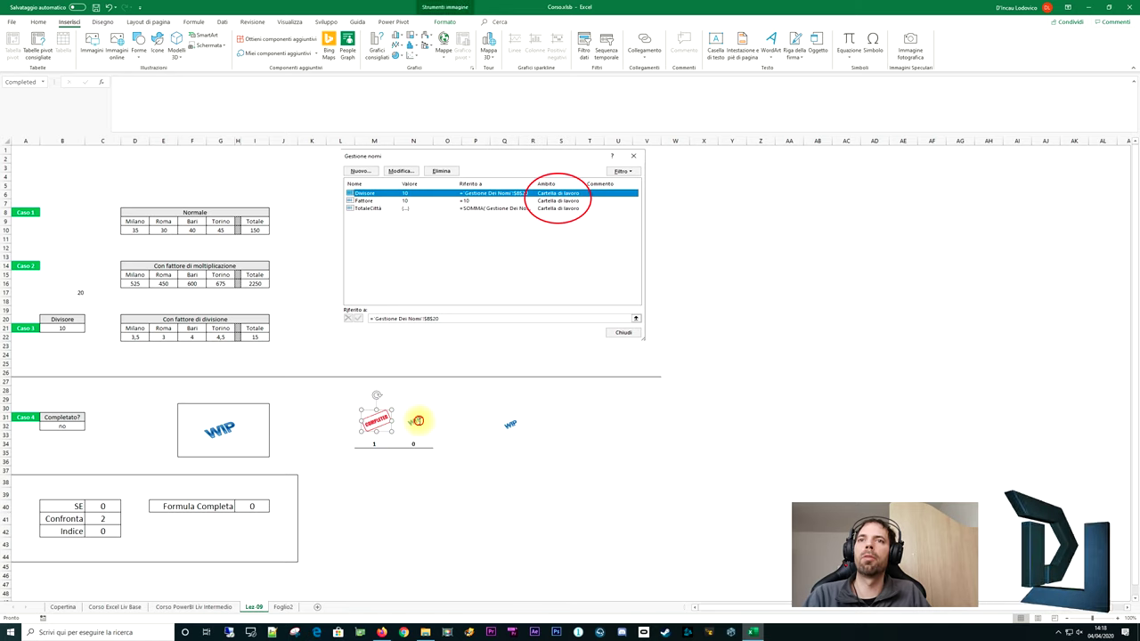
{"action": "left_click", "coordinate": [508, 426]}
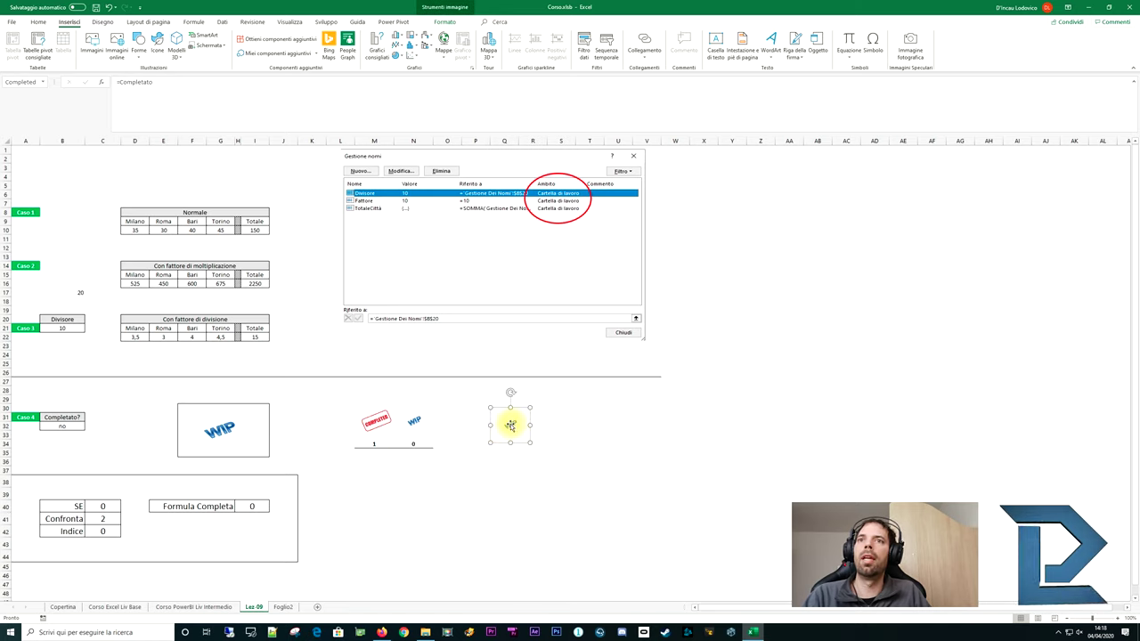
{"action": "left_click", "coordinate": [367, 420]}
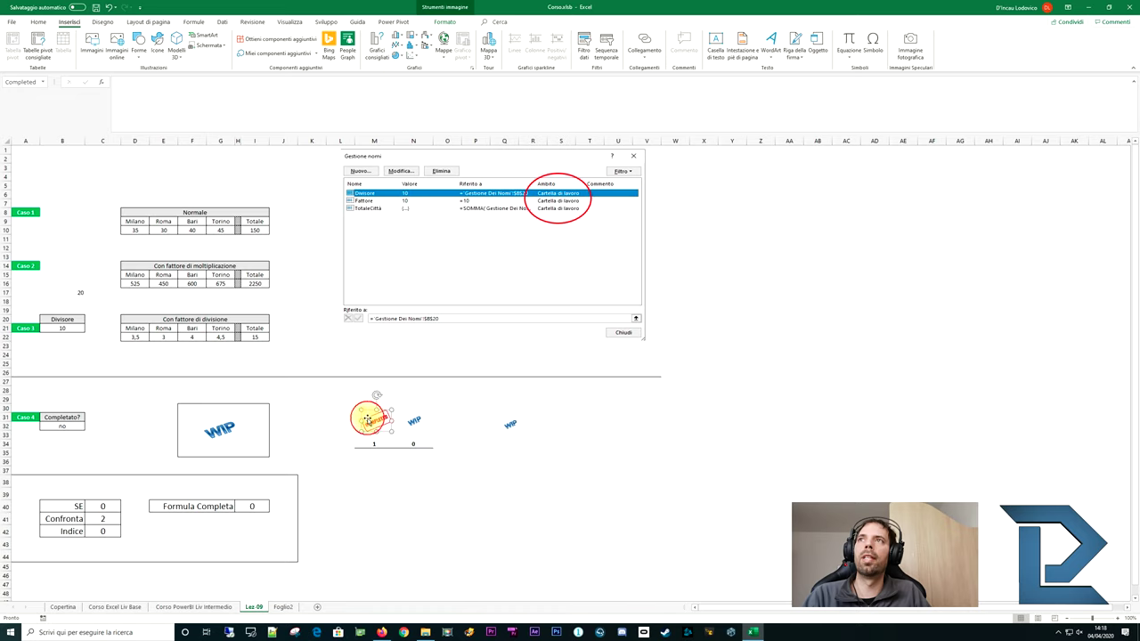
{"action": "left_click", "coordinate": [511, 424]}
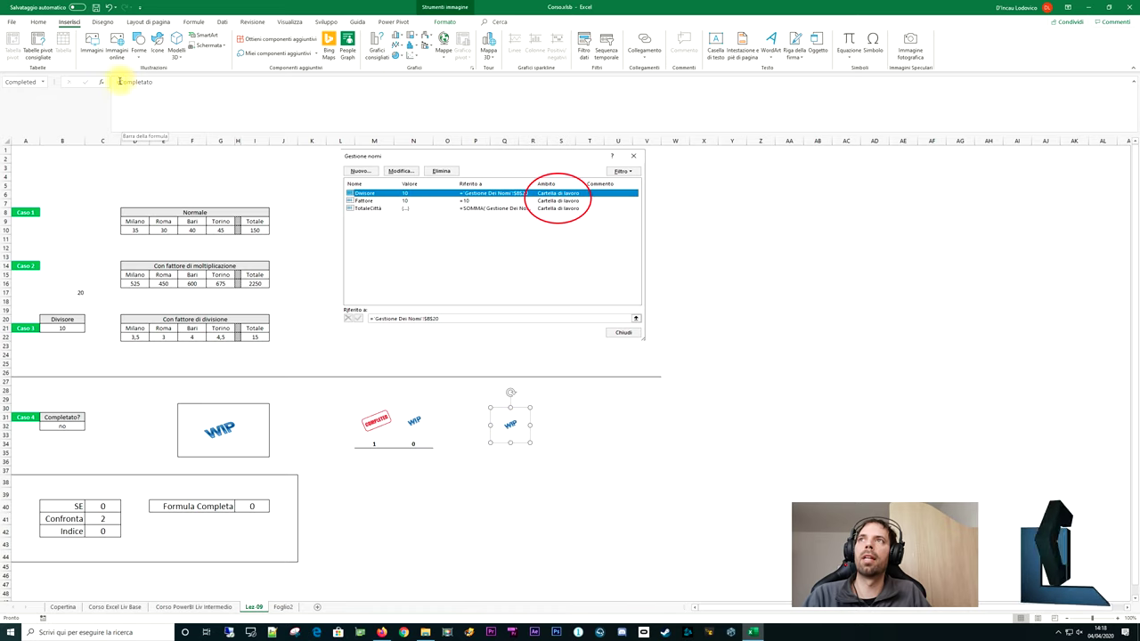
Set the Completato? answer cell to si so the stamps switch to COMPLETED
{"action": "left_click", "coordinate": [506, 480]}
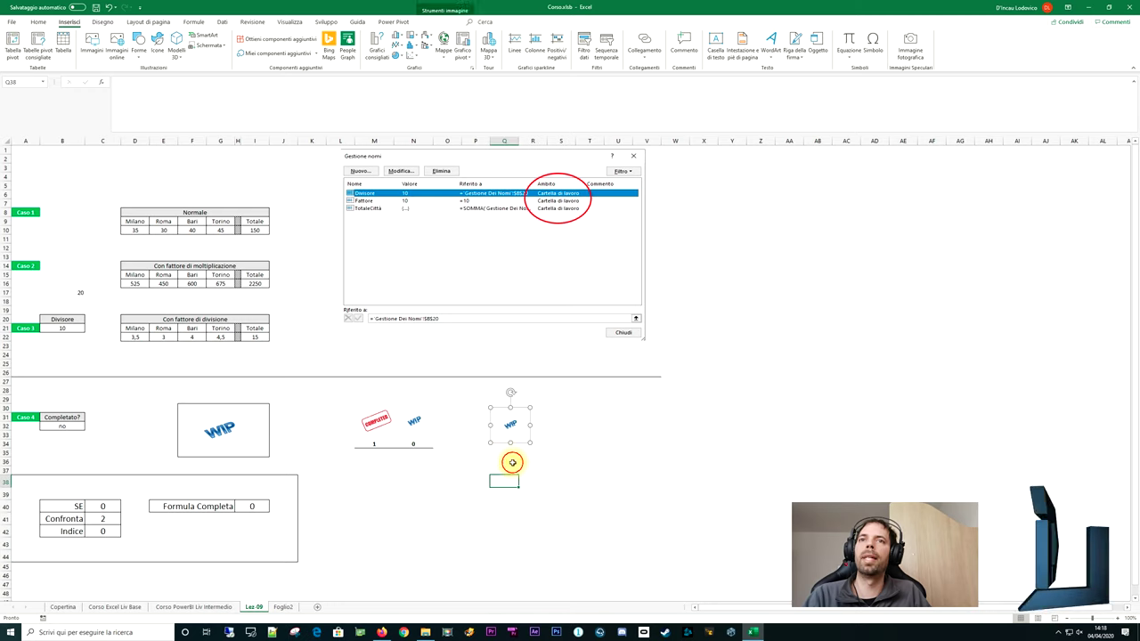
{"action": "left_click_drag", "start_coordinate": [62, 433], "coordinate": [62, 426]}
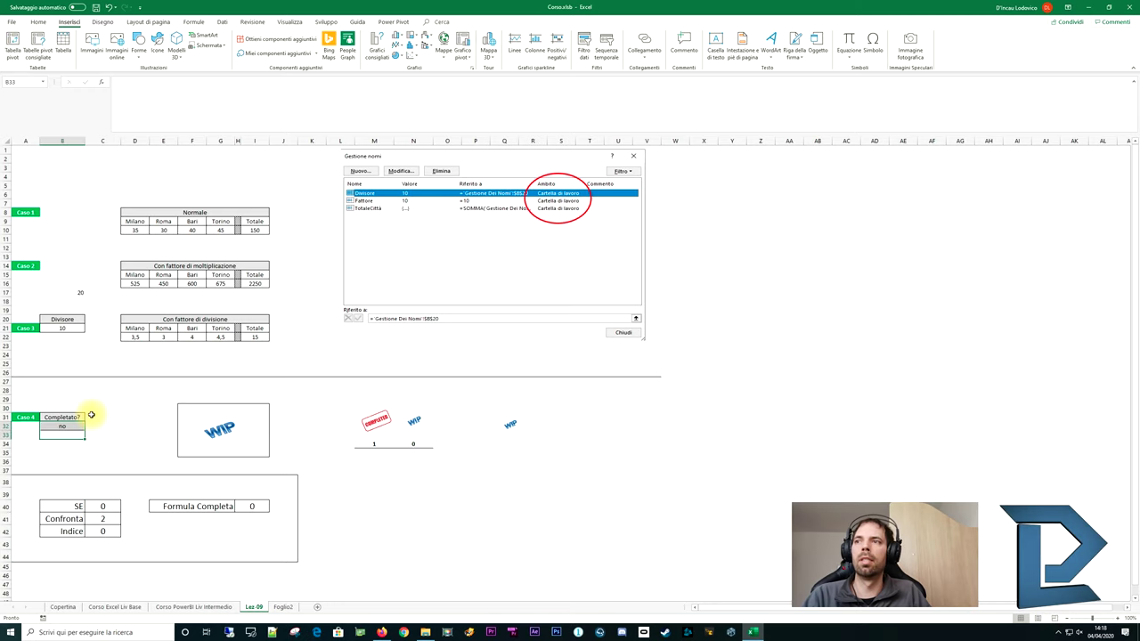
{"action": "key", "text": "Delete"}
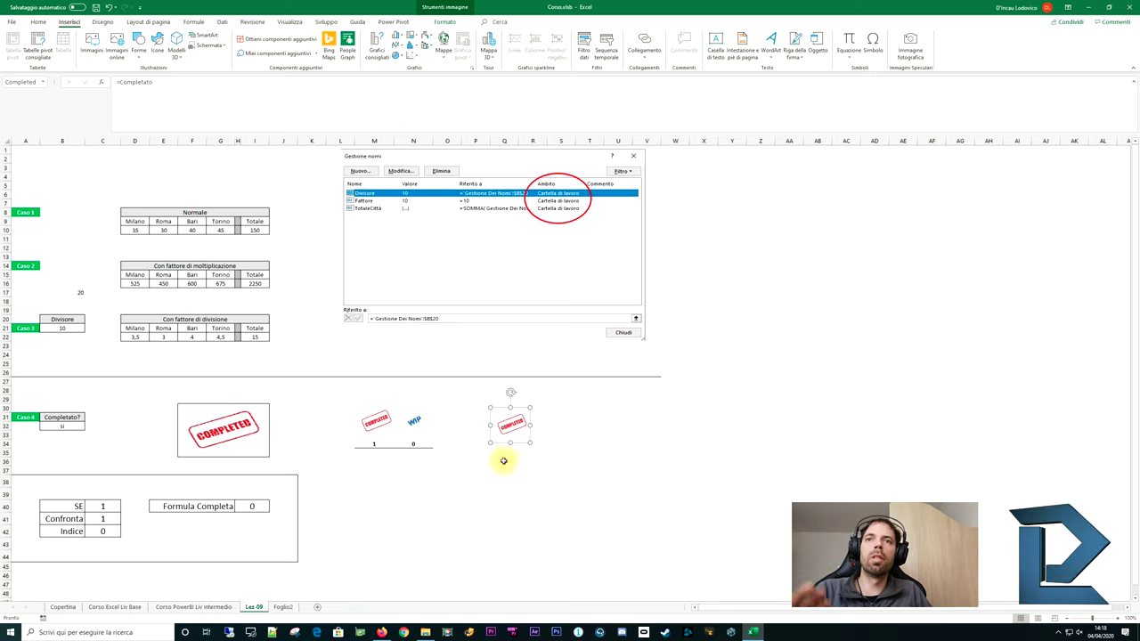
Shift the new COMPLETED linked picture slightly to the left
{"action": "left_click", "coordinate": [554, 453]}
{"action": "left_click", "coordinate": [515, 459]}
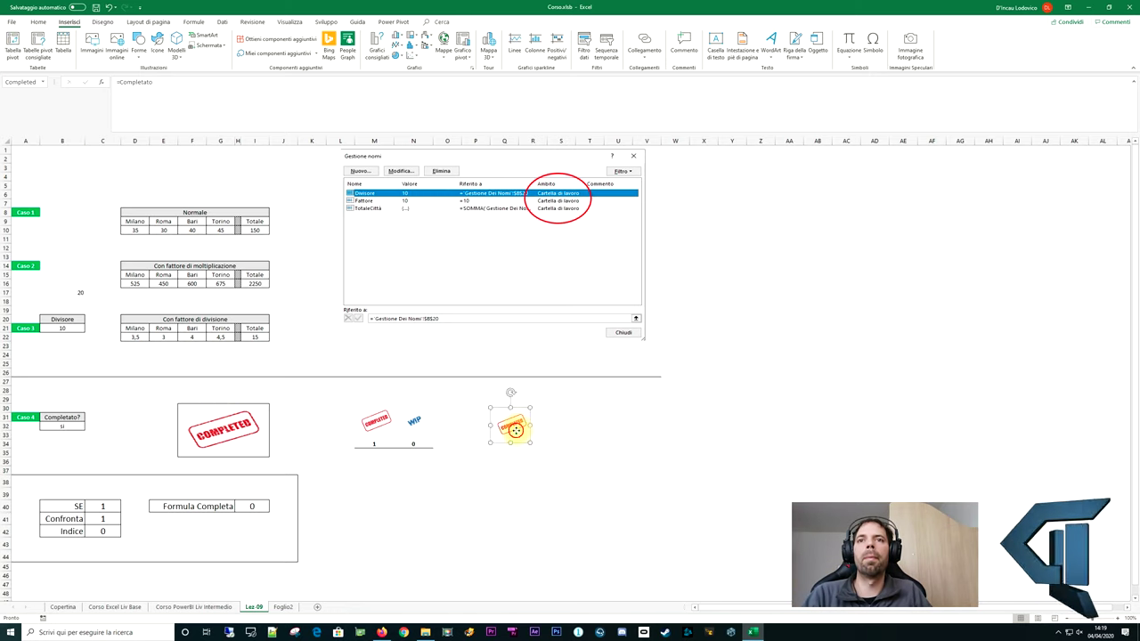
{"action": "left_click_drag", "start_coordinate": [513, 424], "coordinate": [492, 427]}
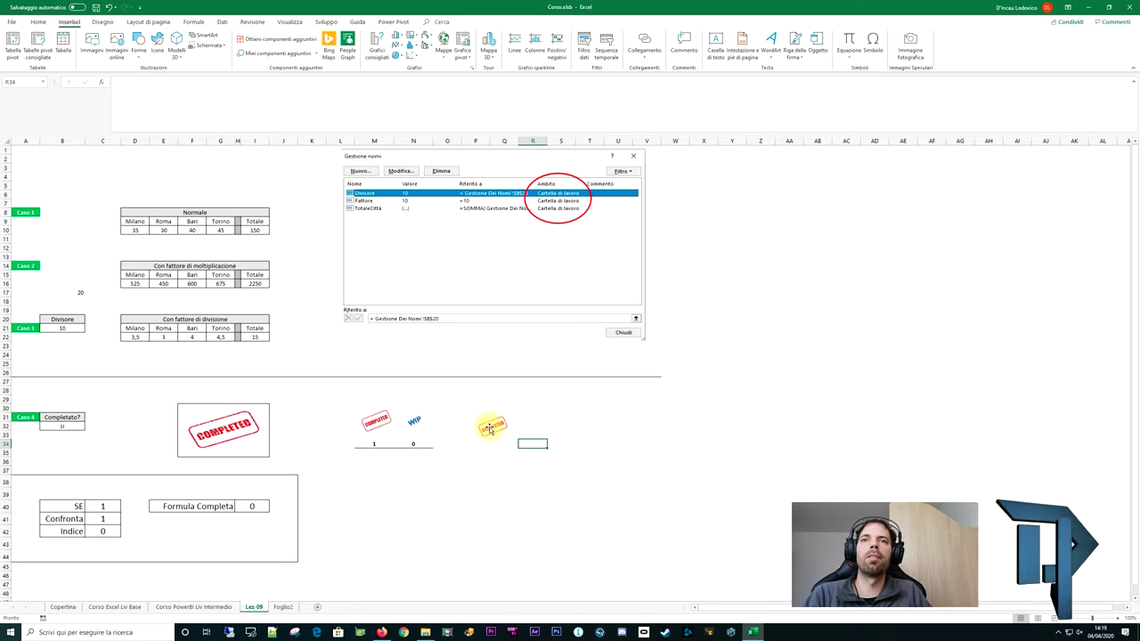
{"action": "left_click", "coordinate": [552, 436]}
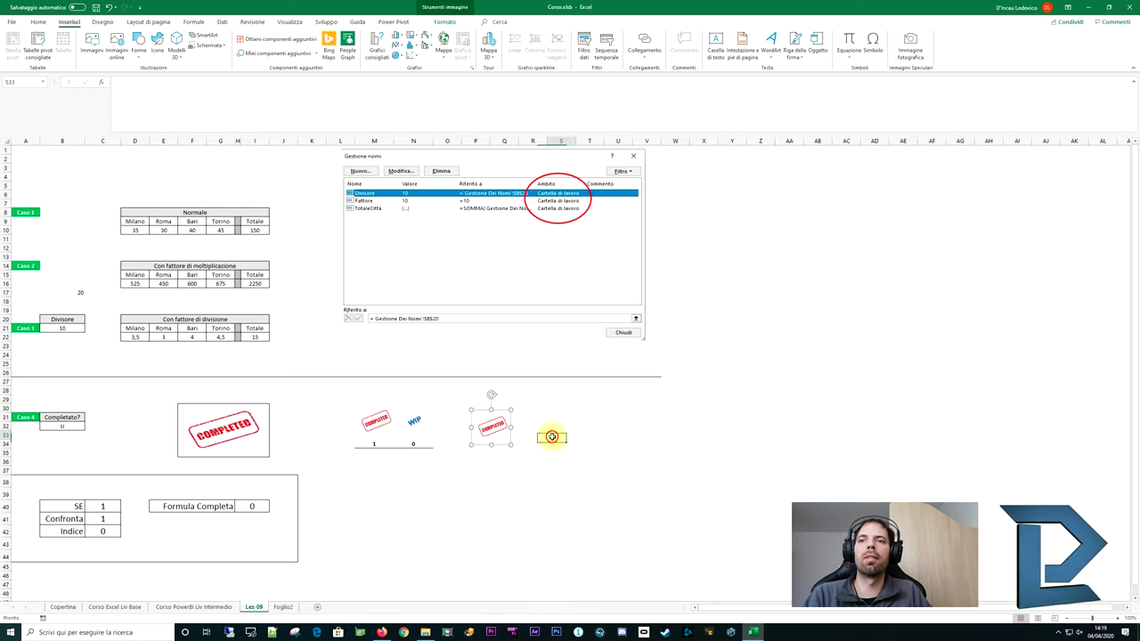
{"action": "left_click", "coordinate": [384, 628]}
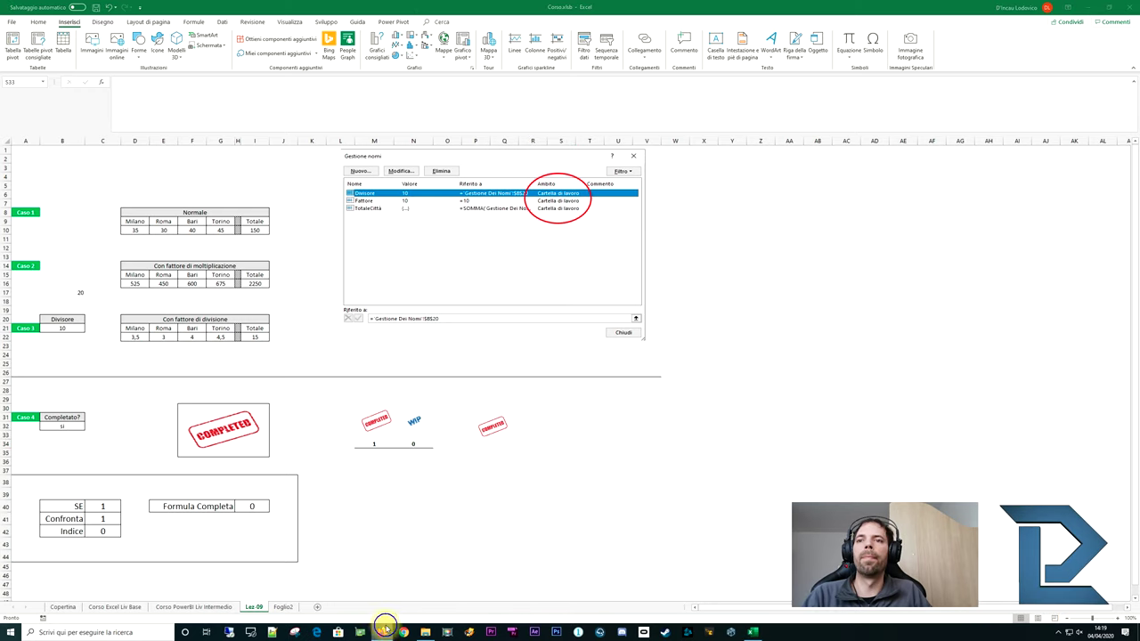
Search Google Images for 'completed' in a new browser window
{"action": "right_click", "coordinate": [384, 627]}
{"action": "left_click", "coordinate": [383, 588]}
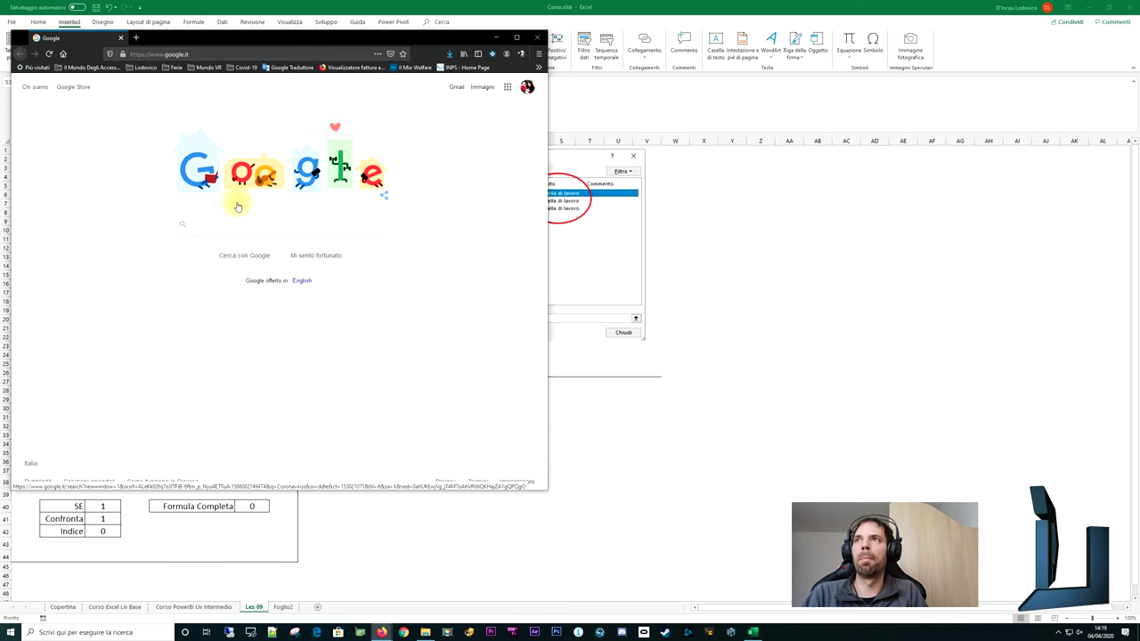
{"action": "type", "text": "completed"}
{"action": "key", "text": "Return"}
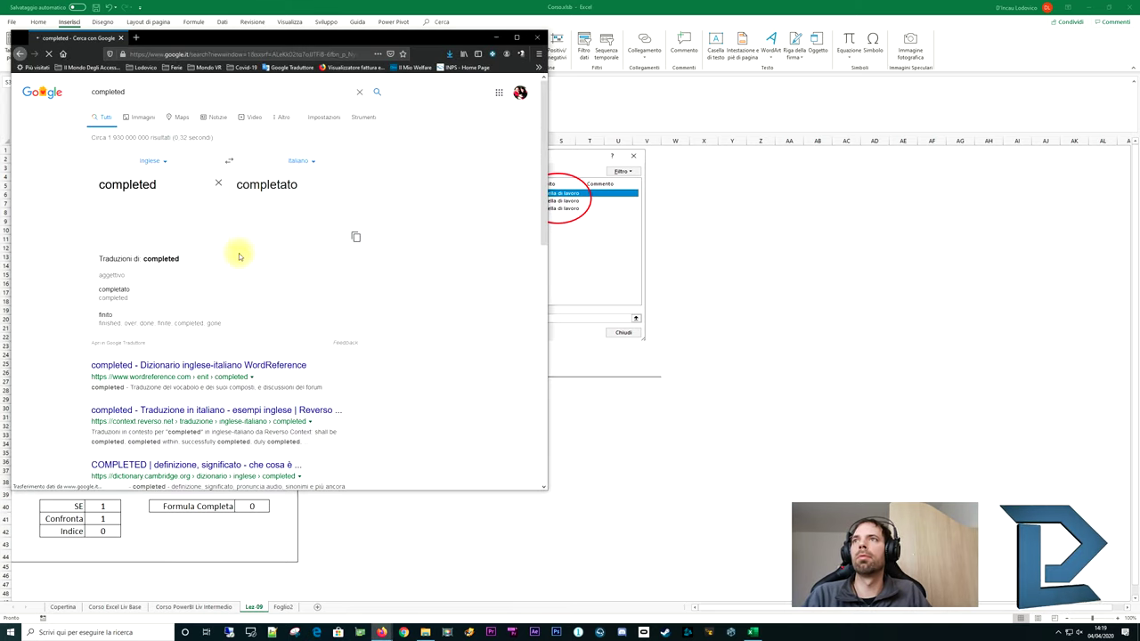
{"action": "left_click", "coordinate": [136, 122]}
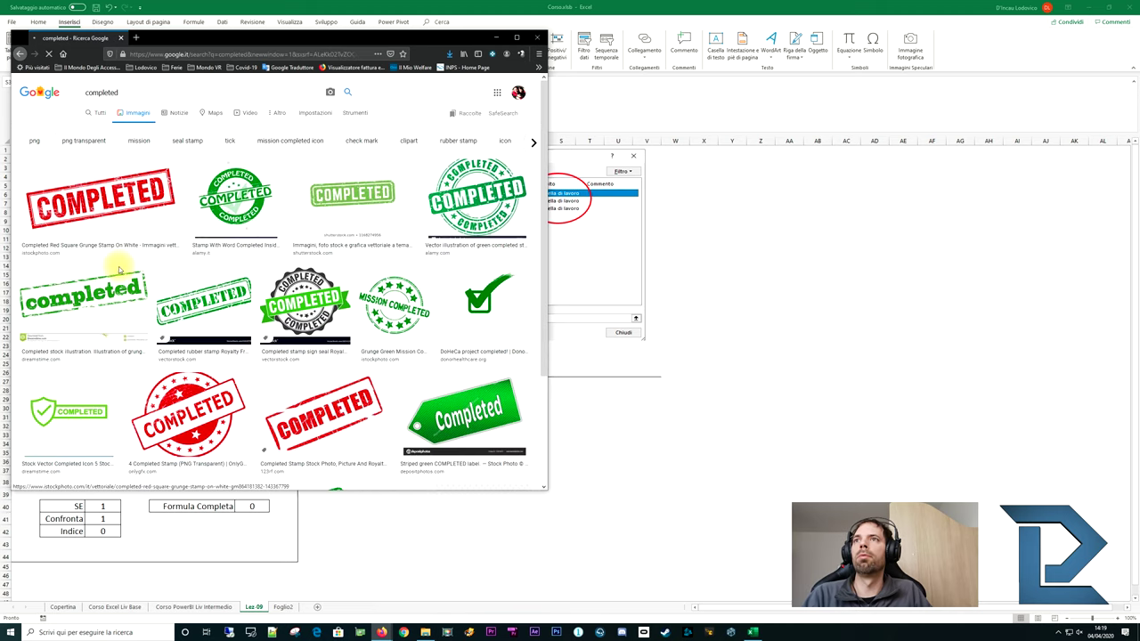
Save the first COMPLETED image result to the Desktop and return to Excel
{"action": "right_click", "coordinate": [119, 205]}
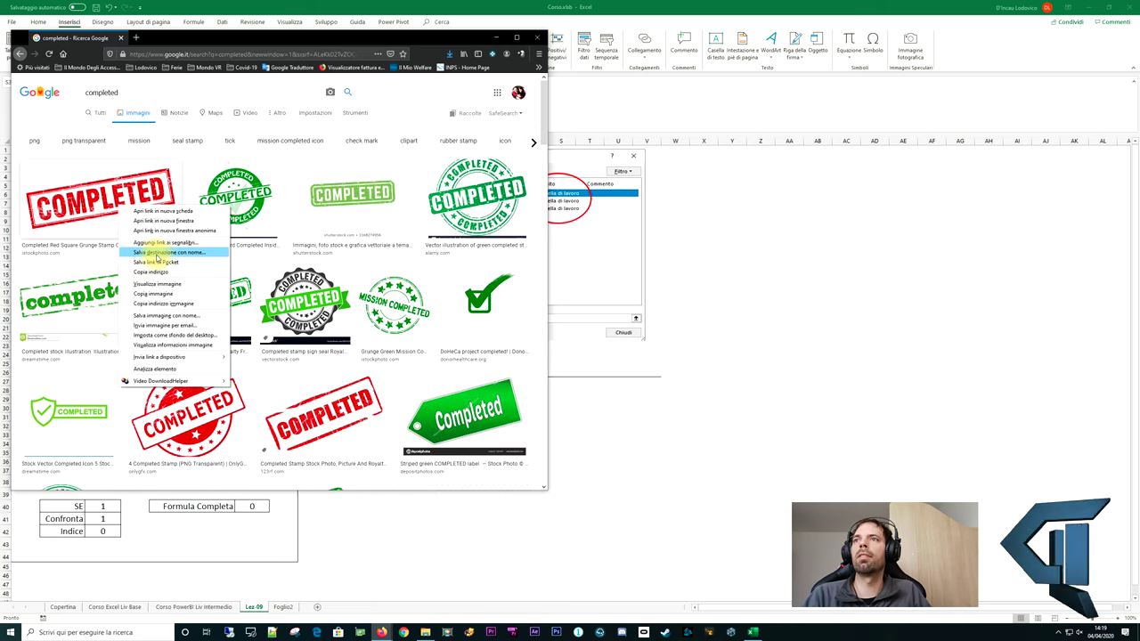
{"action": "left_click", "coordinate": [156, 254]}
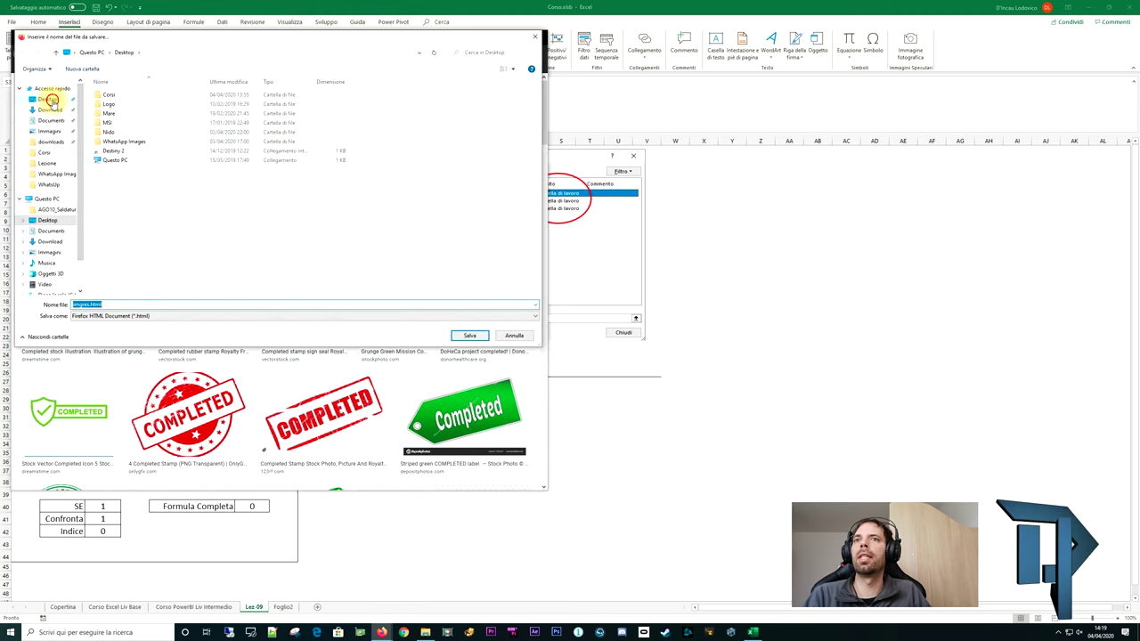
{"action": "left_click", "coordinate": [469, 335]}
{"action": "left_click", "coordinate": [495, 40]}
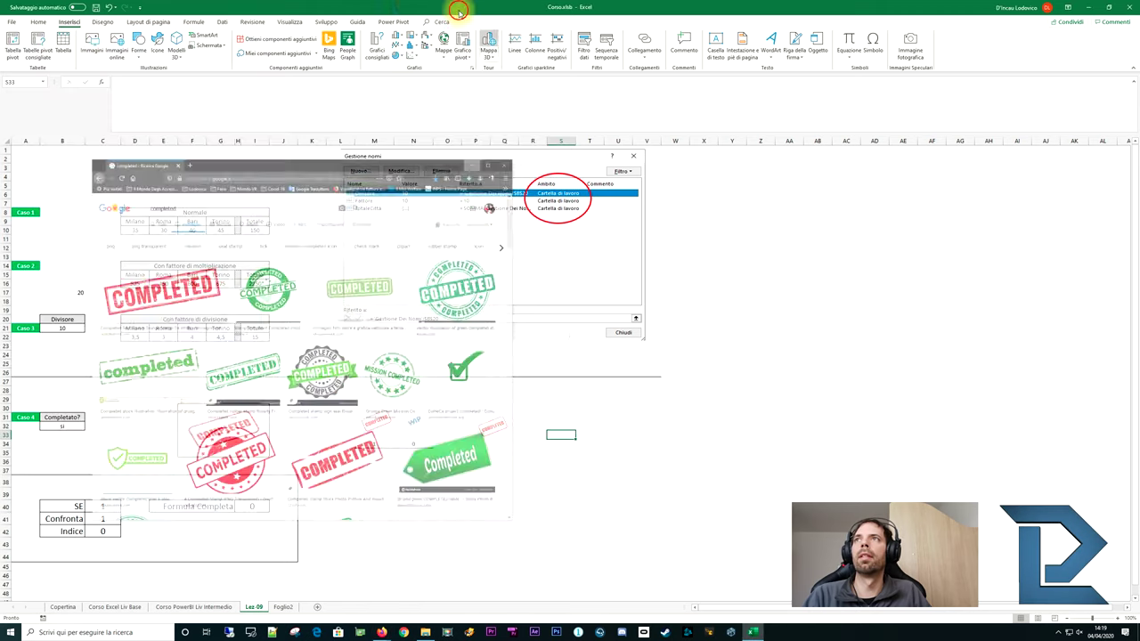
{"action": "left_click", "coordinate": [91, 44]}
{"action": "left_click", "coordinate": [36, 68]}
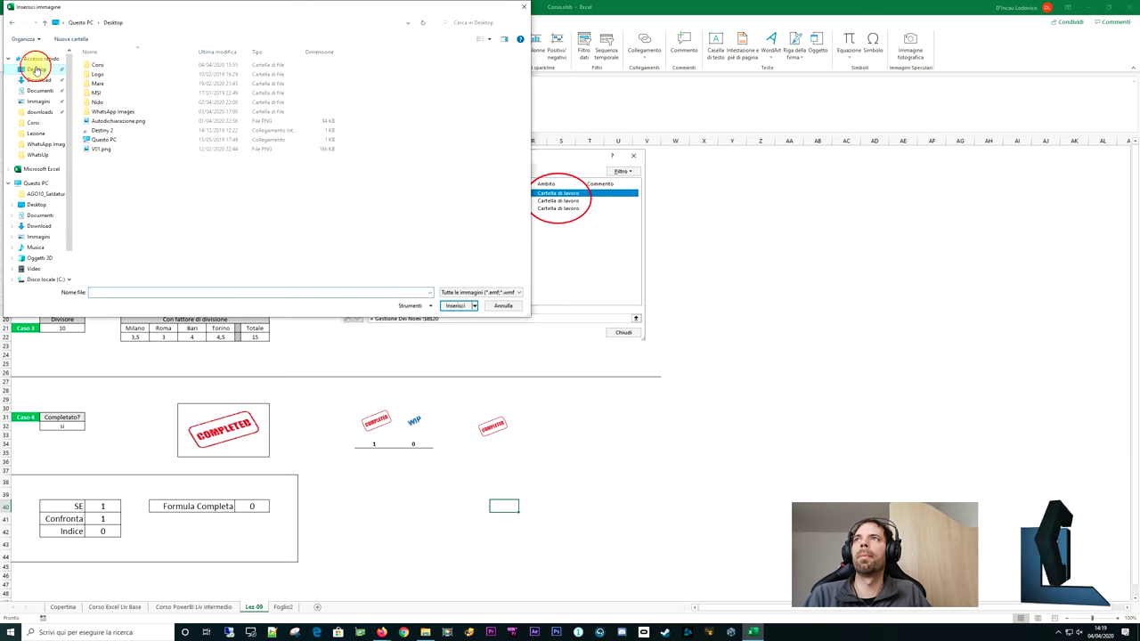
{"action": "left_click_drag", "start_coordinate": [133, 7], "coordinate": [261, 147]}
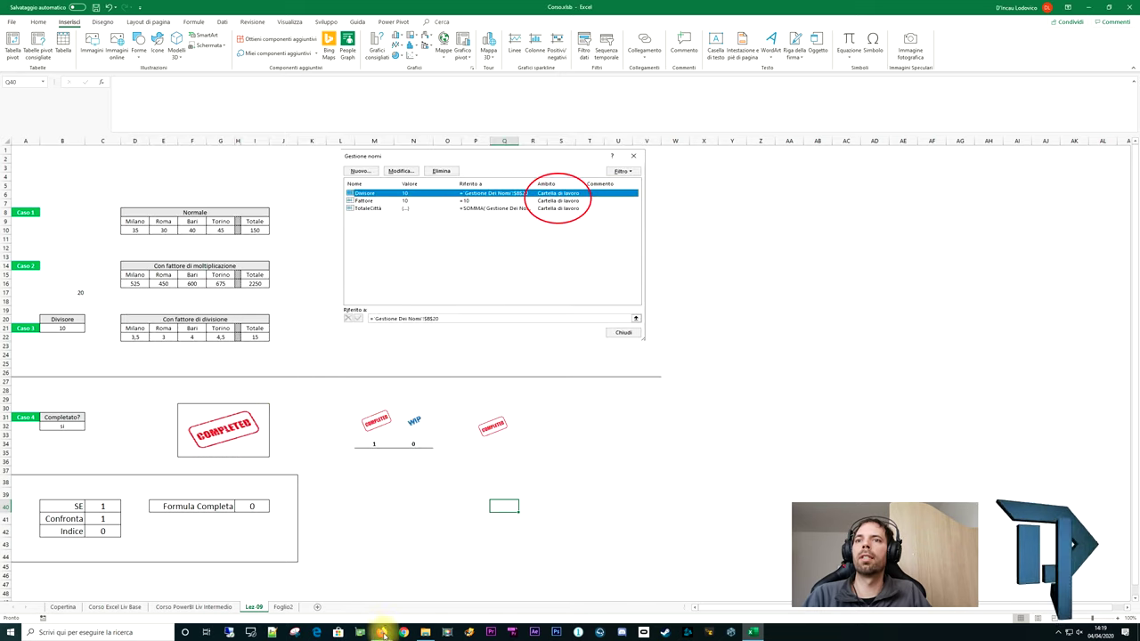
Save the red rectangular COMPLETED stamp image to the Desktop as index.png
{"action": "mouse_move", "coordinate": [381, 632]}
{"action": "left_click", "coordinate": [414, 595]}
{"action": "right_click", "coordinate": [166, 215]}
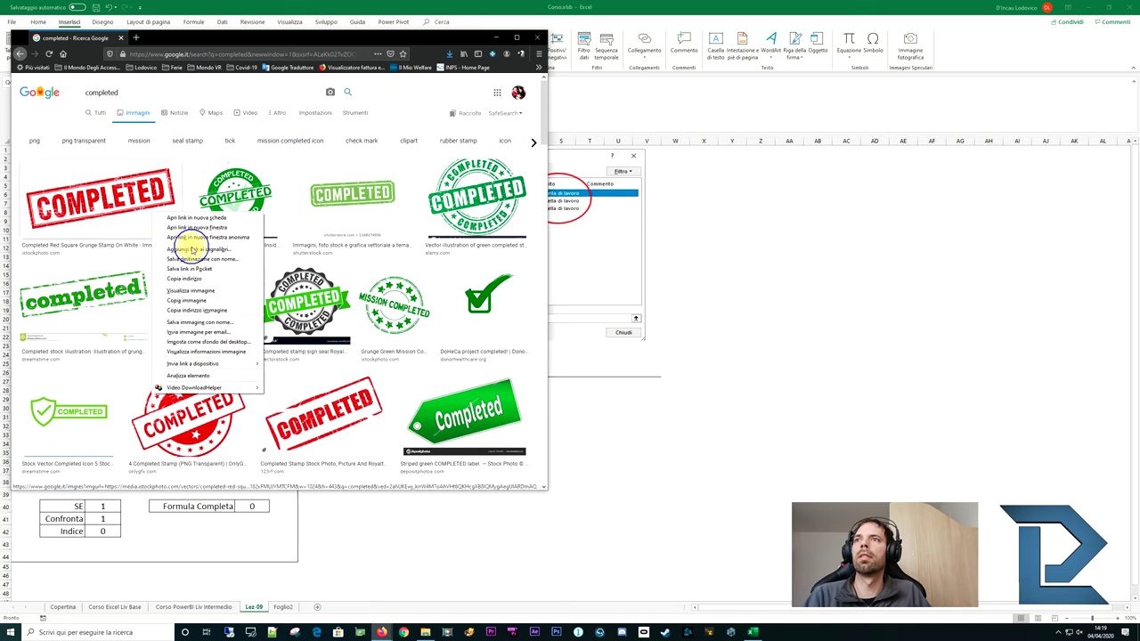
{"action": "left_click", "coordinate": [198, 259]}
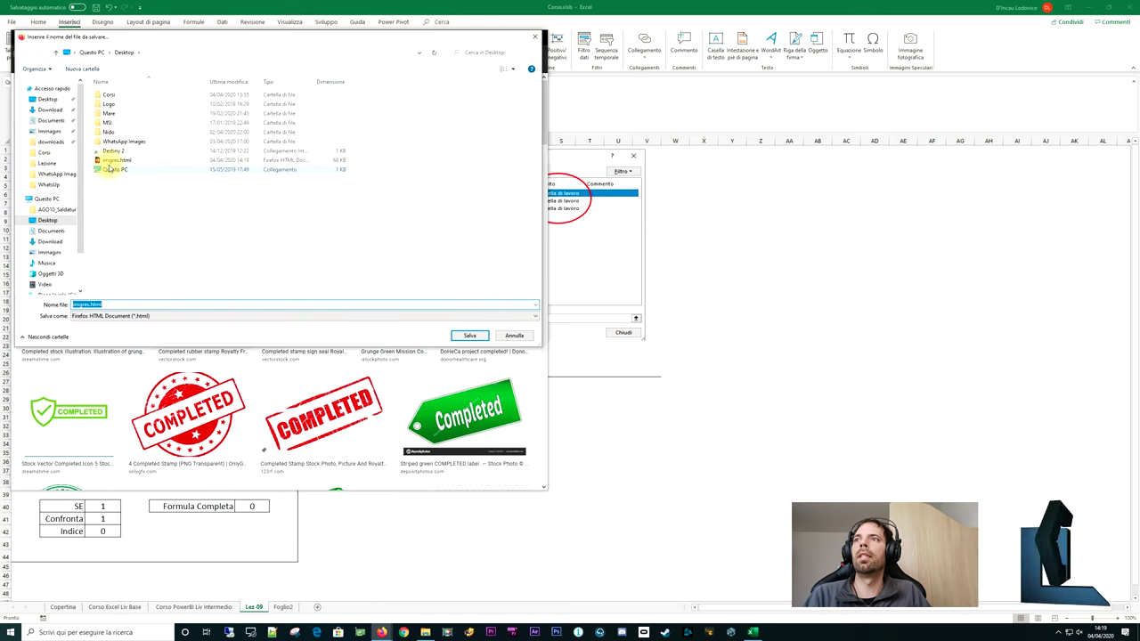
{"action": "key", "text": "Escape"}
{"action": "right_click", "coordinate": [137, 197]}
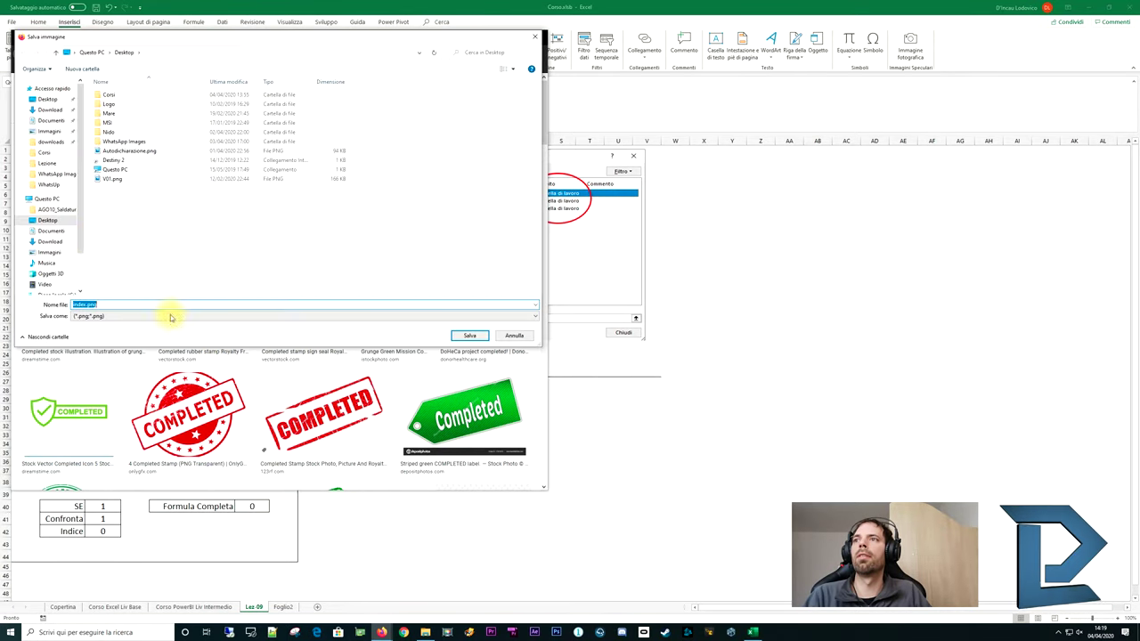
{"action": "left_click", "coordinate": [469, 336]}
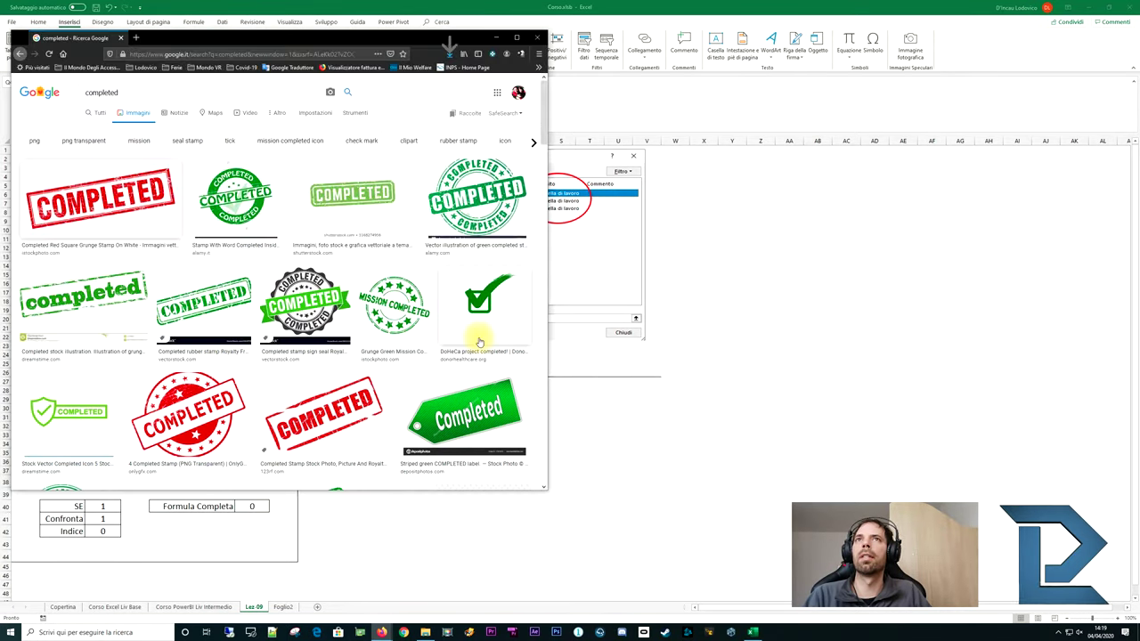
{"action": "left_click", "coordinate": [490, 39]}
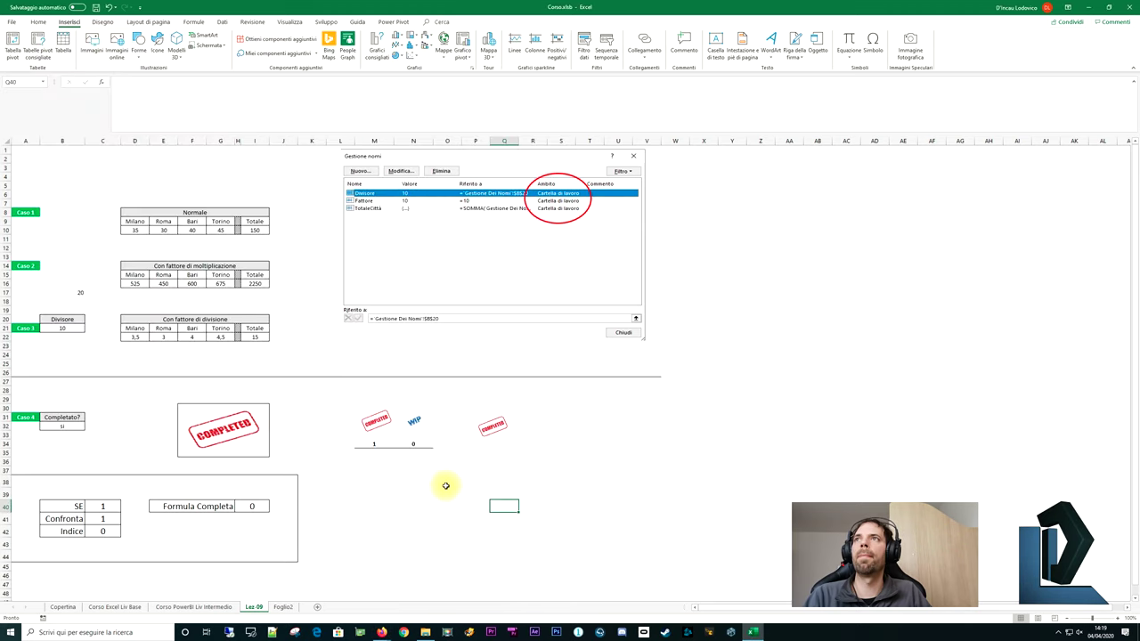
Insert index.png into the sheet and link the picture to =completato
{"action": "left_click", "coordinate": [92, 43]}
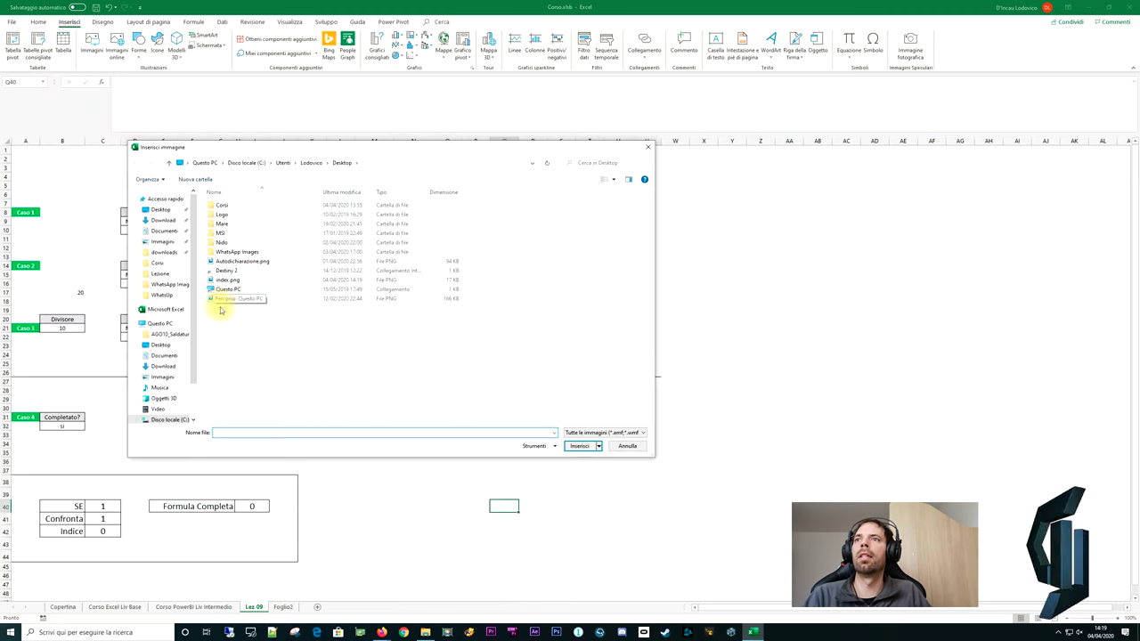
{"action": "left_click", "coordinate": [228, 281]}
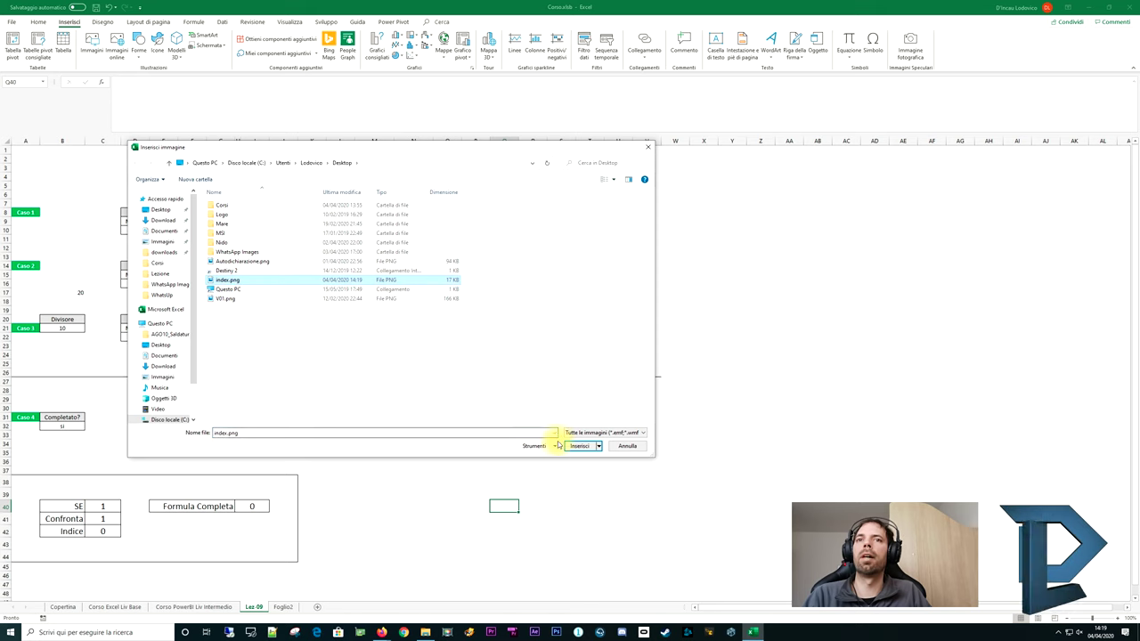
{"action": "left_click", "coordinate": [579, 445]}
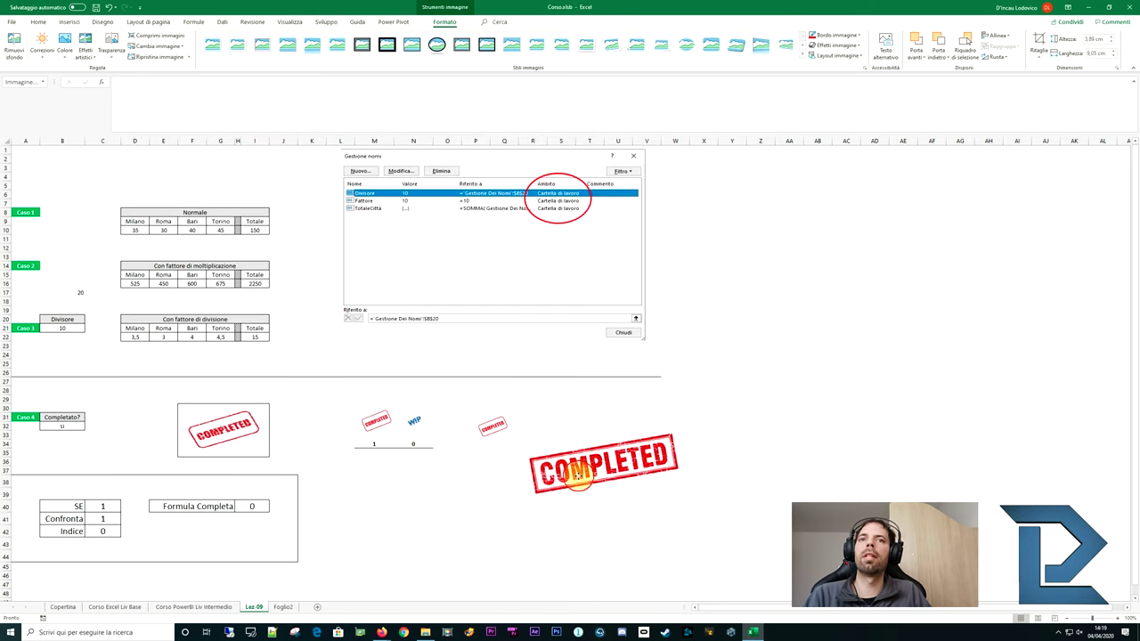
{"action": "left_click", "coordinate": [577, 477]}
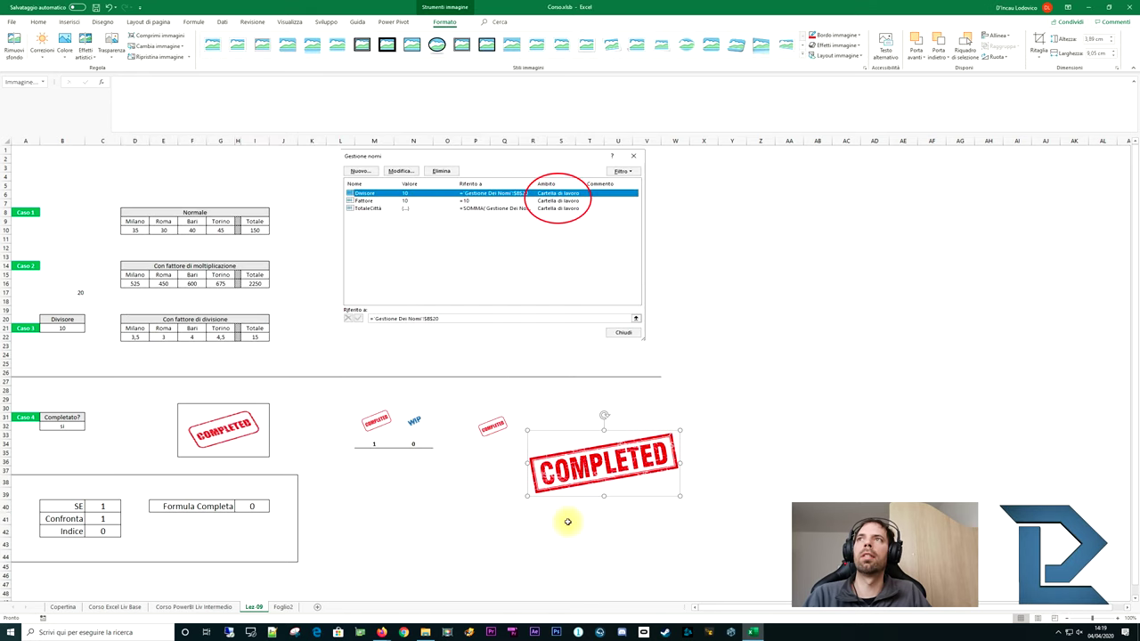
{"action": "left_click", "coordinate": [168, 106]}
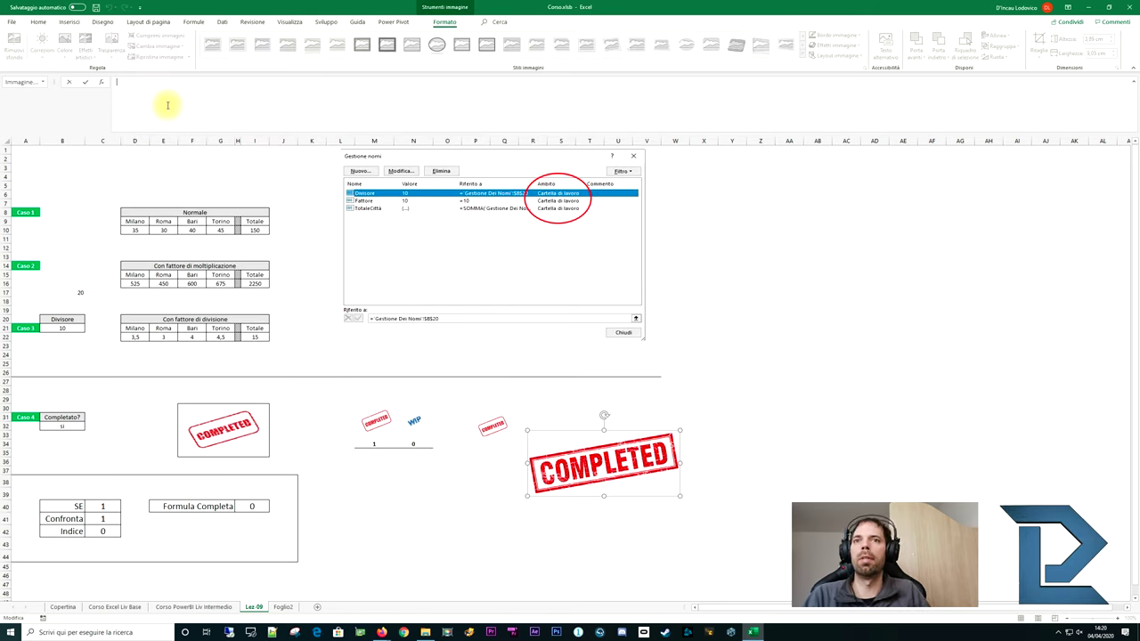
{"action": "left_click", "coordinate": [534, 437]}
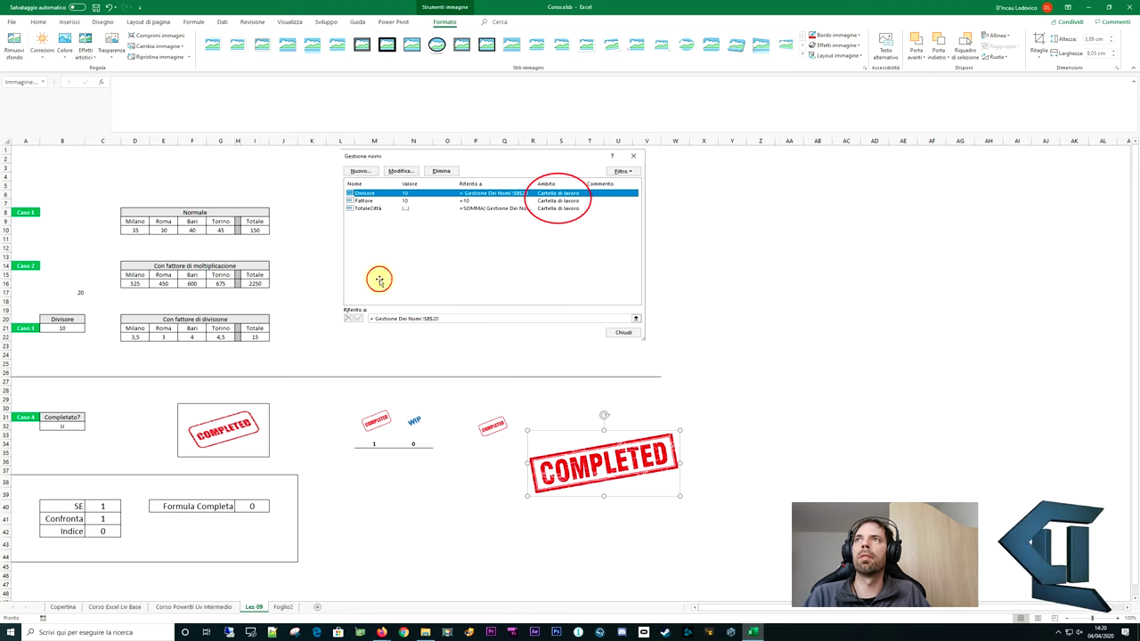
{"action": "left_click", "coordinate": [230, 111]}
{"action": "type", "text": "=comp"}
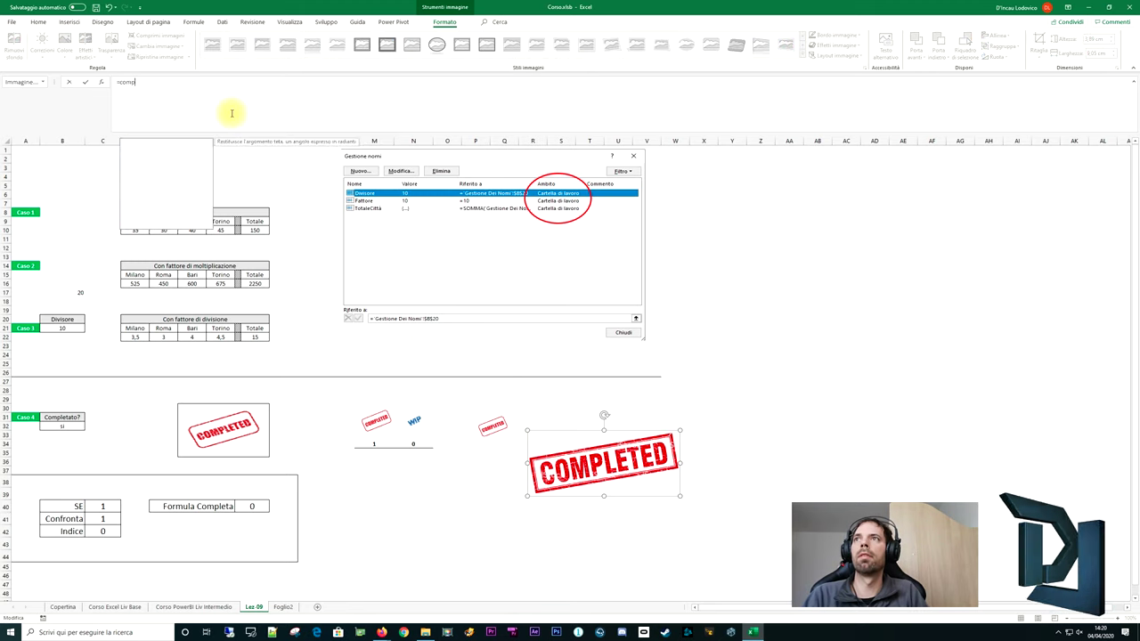
{"action": "type", "text": "letato"}
{"action": "key", "text": "Return"}
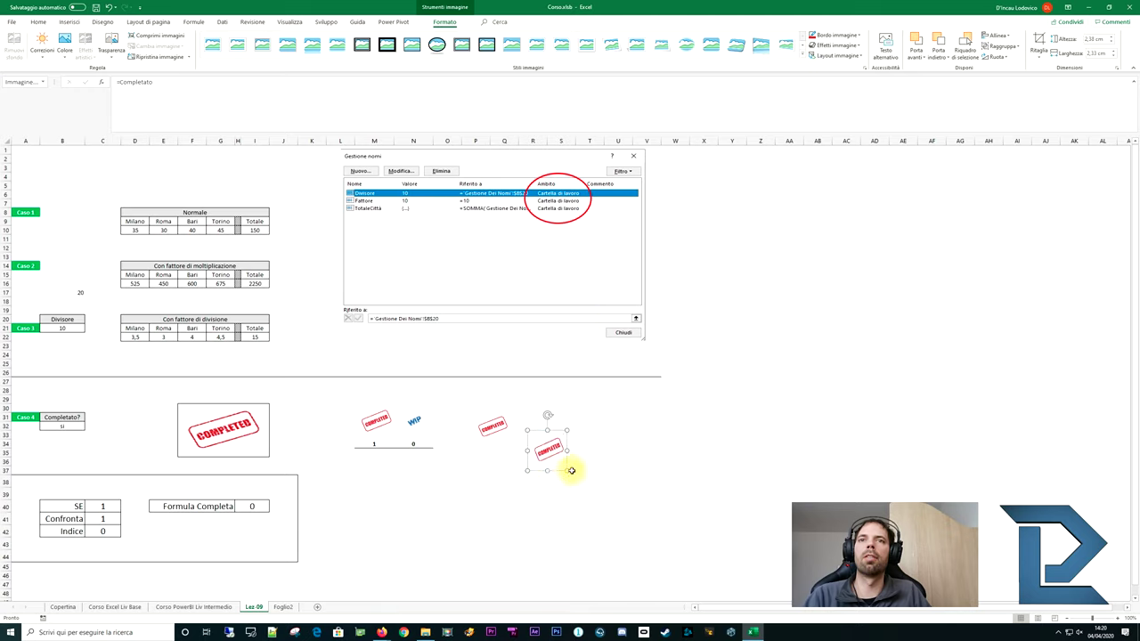
Enlarge and reposition the linked COMPLETED picture
{"action": "left_click_drag", "start_coordinate": [571, 470], "coordinate": [607, 511]}
{"action": "left_click_drag", "start_coordinate": [557, 480], "coordinate": [576, 467]}
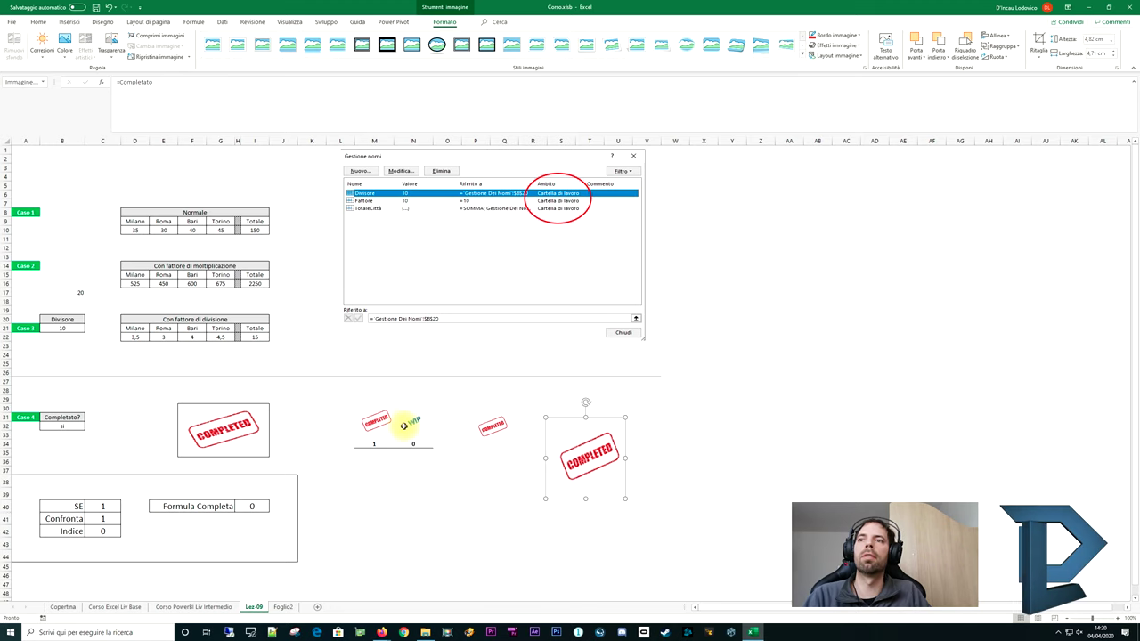
{"action": "left_click", "coordinate": [397, 481]}
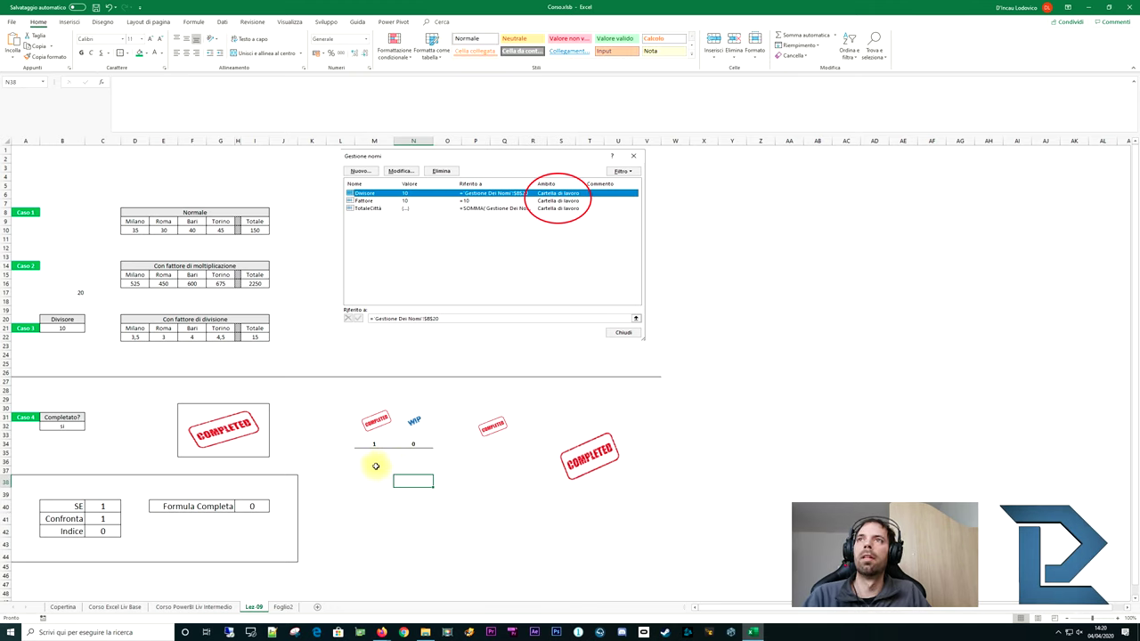
{"action": "left_click", "coordinate": [372, 471]}
{"action": "left_click", "coordinate": [342, 487]}
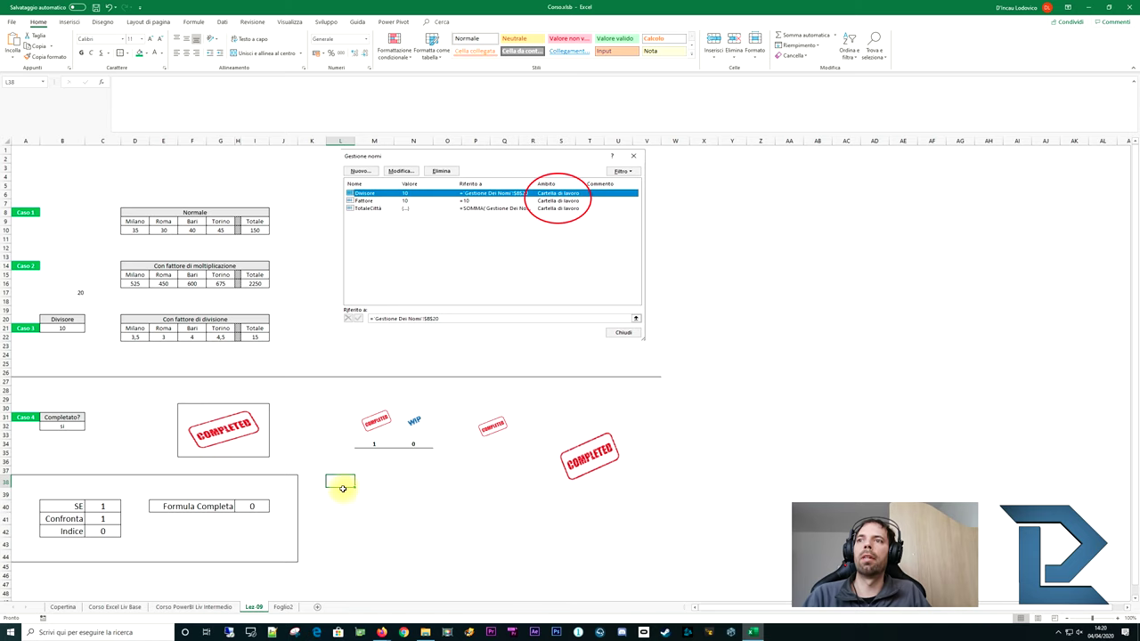
{"action": "left_click", "coordinate": [58, 418]}
{"action": "left_click", "coordinate": [59, 417]}
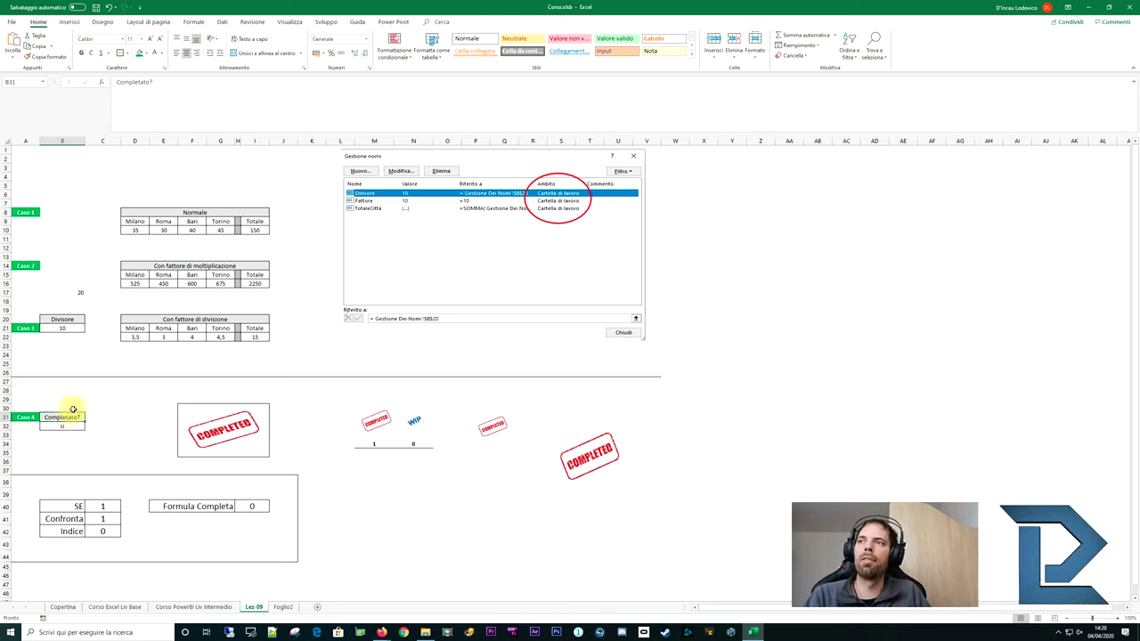
{"action": "left_click", "coordinate": [96, 405]}
{"action": "left_click", "coordinate": [135, 436]}
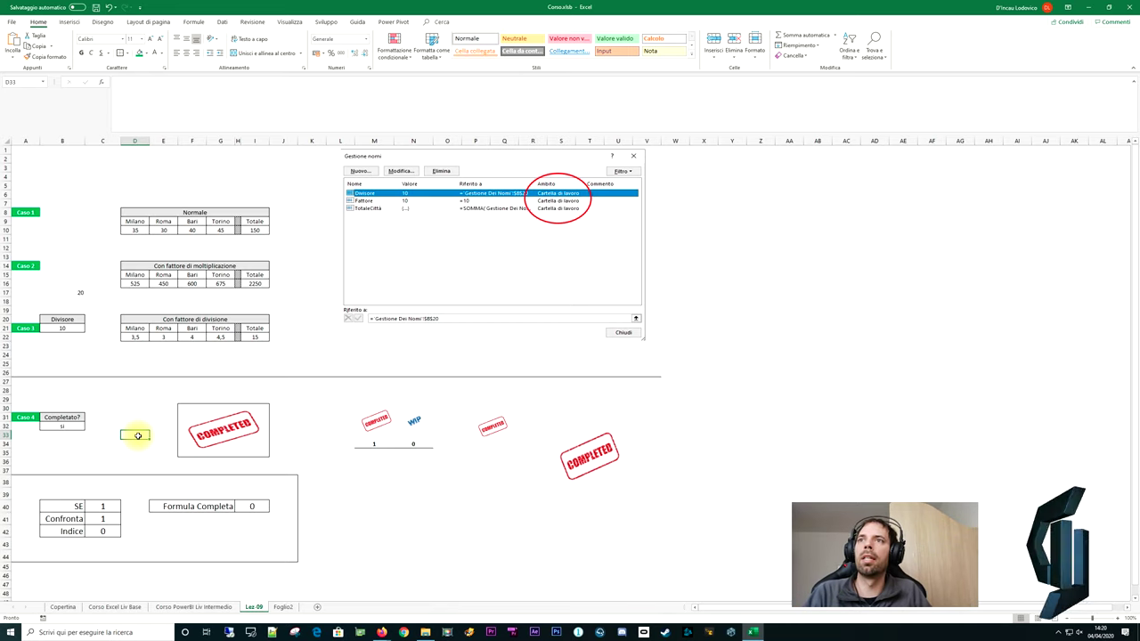
{"action": "left_click", "coordinate": [260, 282]}
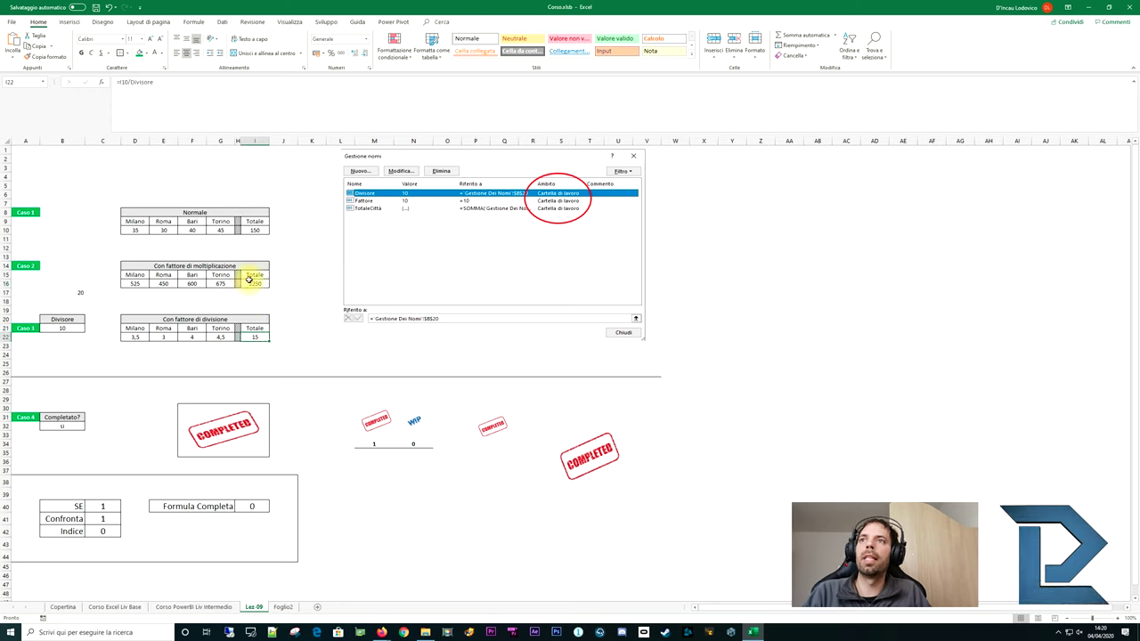
{"action": "left_click", "coordinate": [195, 214]}
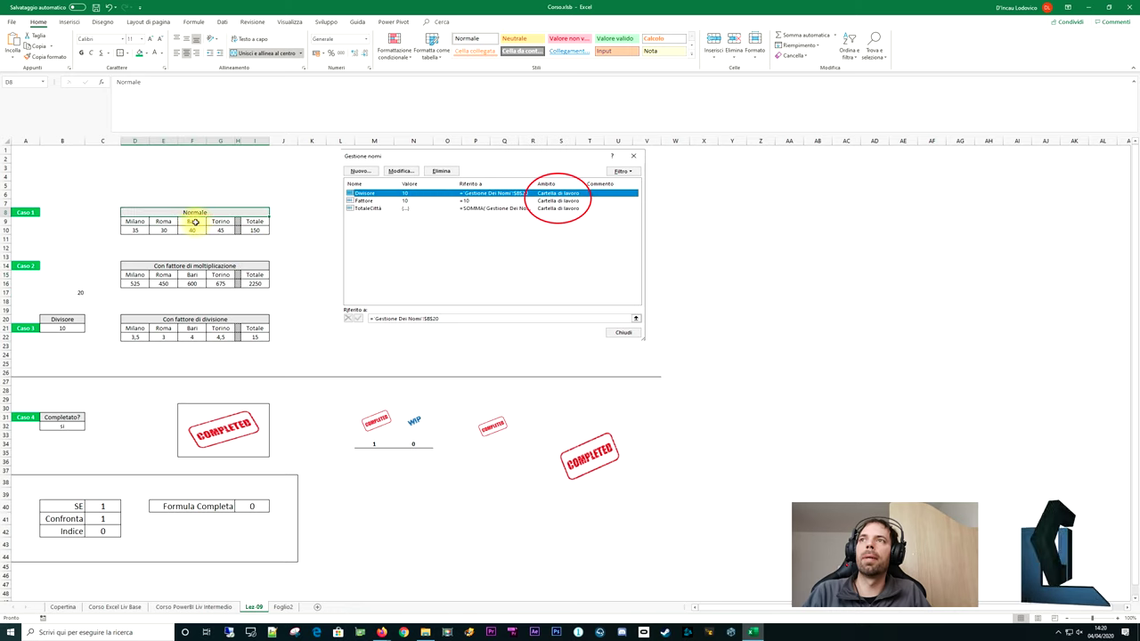
{"action": "left_click", "coordinate": [146, 231]}
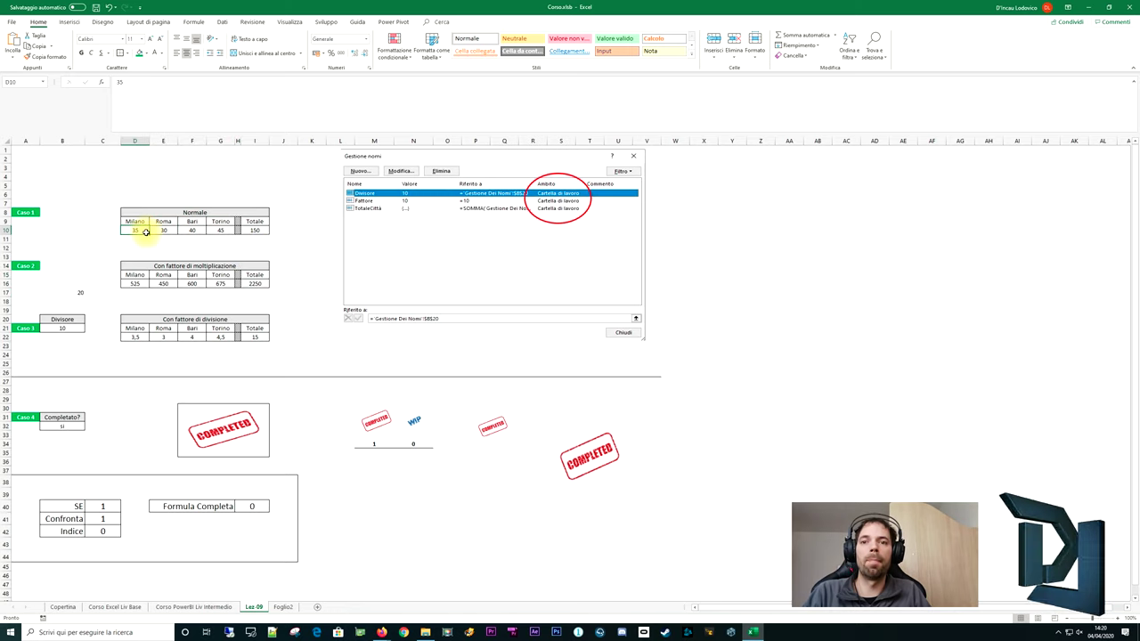